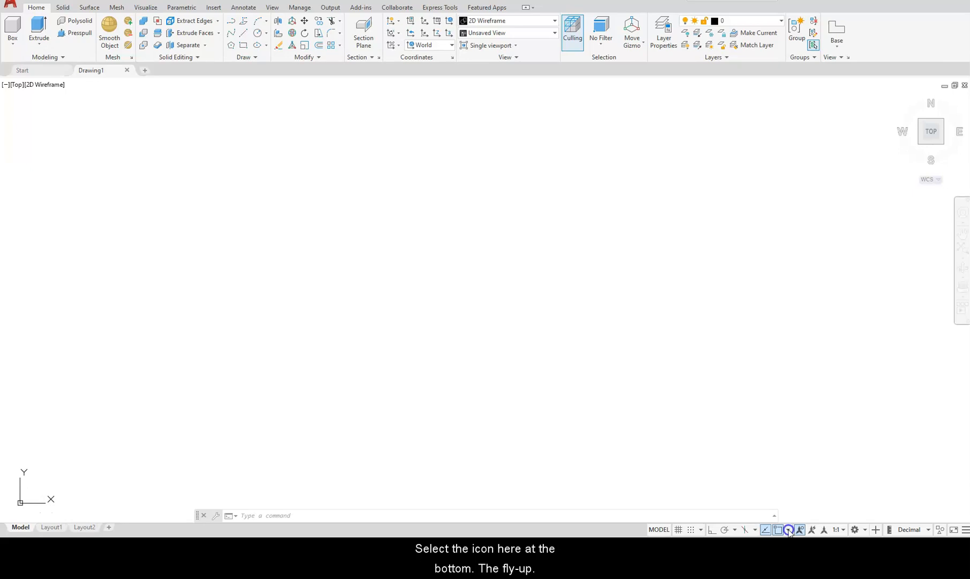
Dismiss the object snap list and clear any pending command.
{"action": "left_click", "coordinate": [788, 529]}
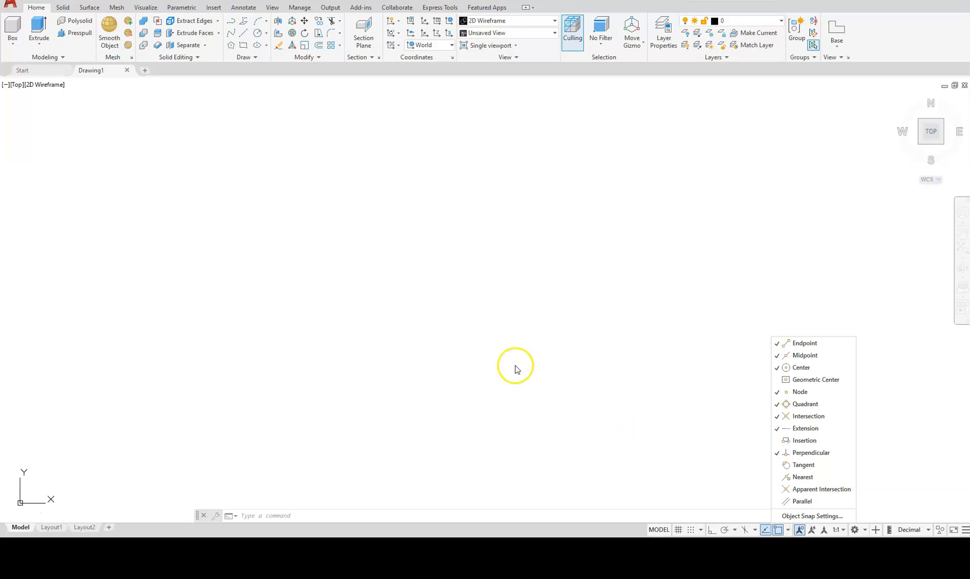
{"action": "key", "text": "Escape"}
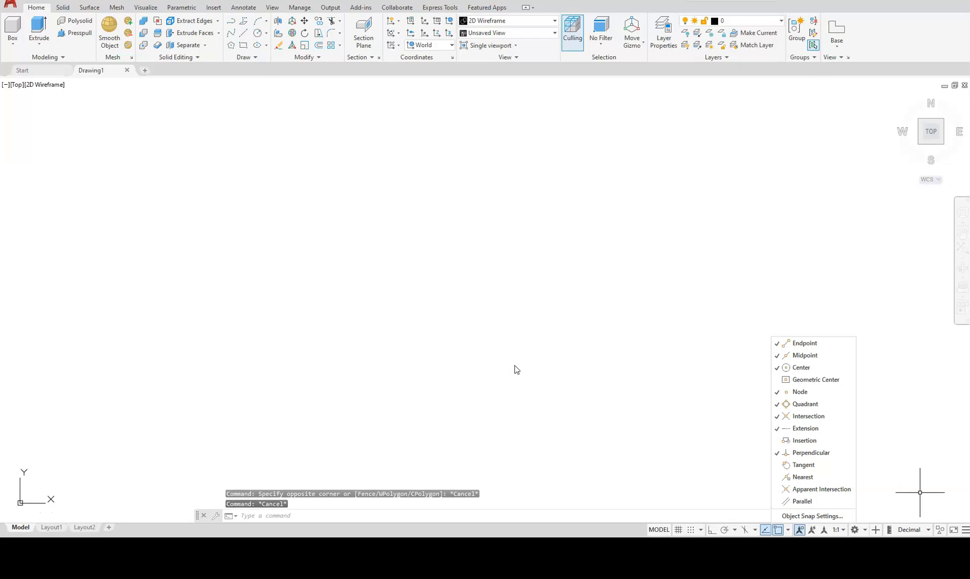
{"action": "left_click", "coordinate": [497, 356]}
{"action": "key", "text": "Escape"}
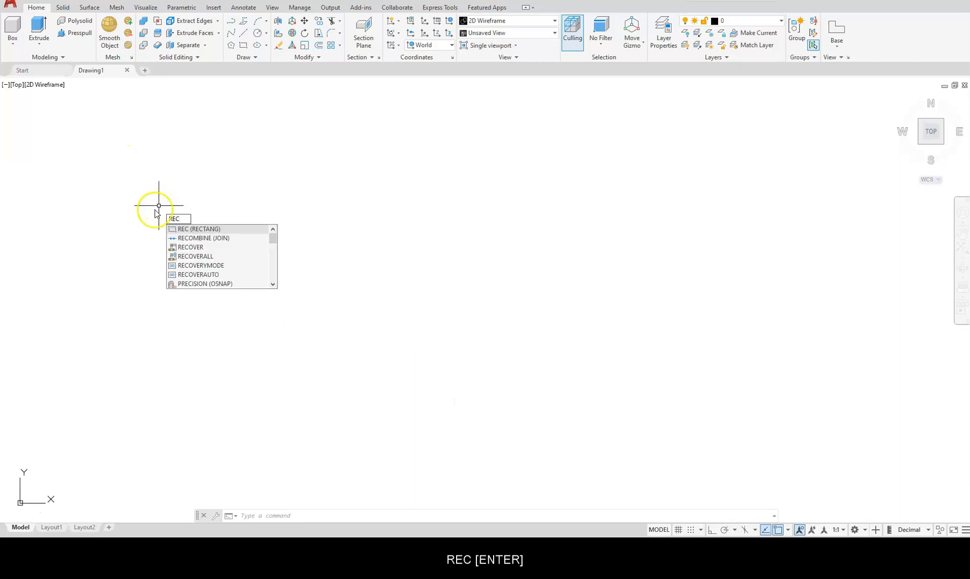
Draw a 109 by 72 rectangle and fit it in view with room above.
{"action": "key", "text": "Return"}
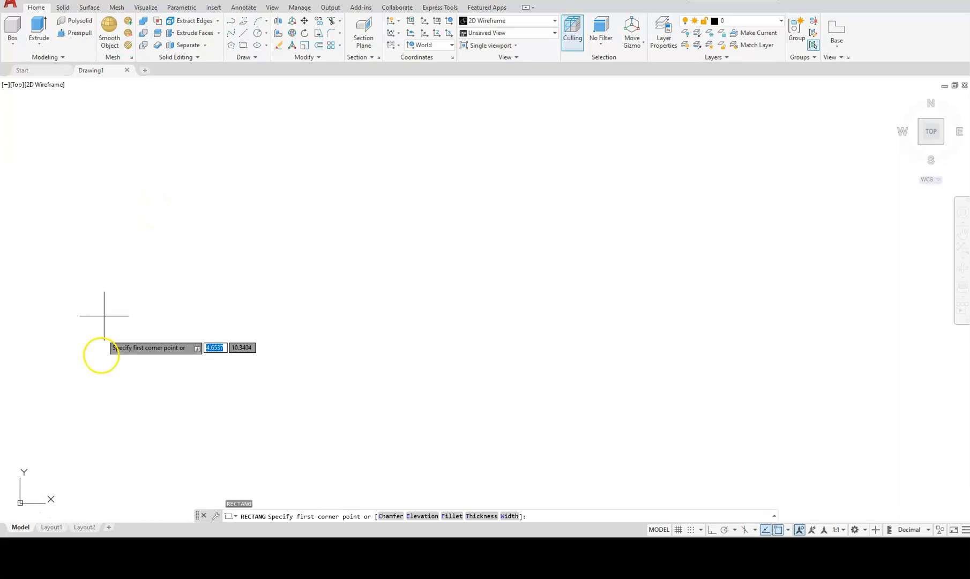
{"action": "left_click", "coordinate": [147, 348]}
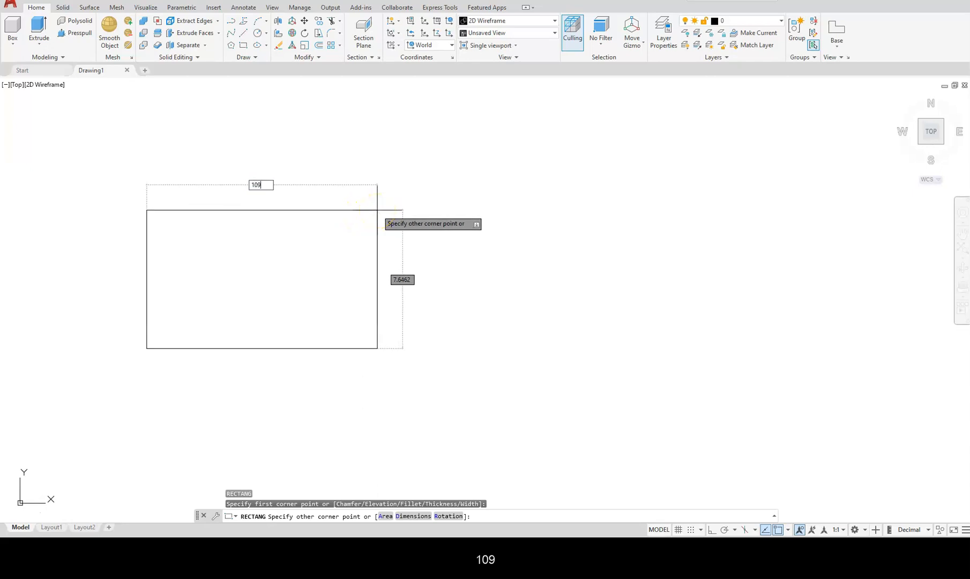
{"action": "type", "text": "109,"}
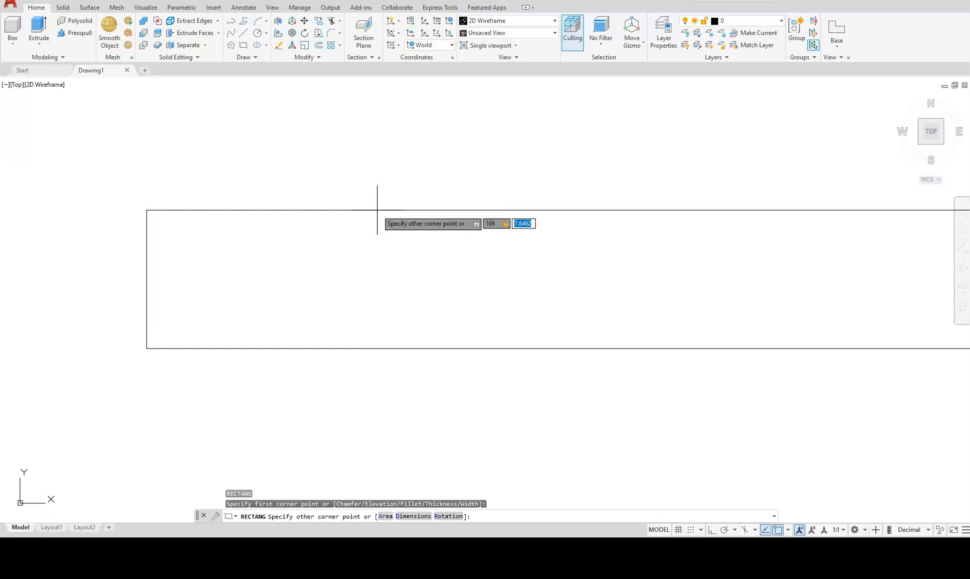
{"action": "type", "text": "72"}
{"action": "key", "text": "Return"}
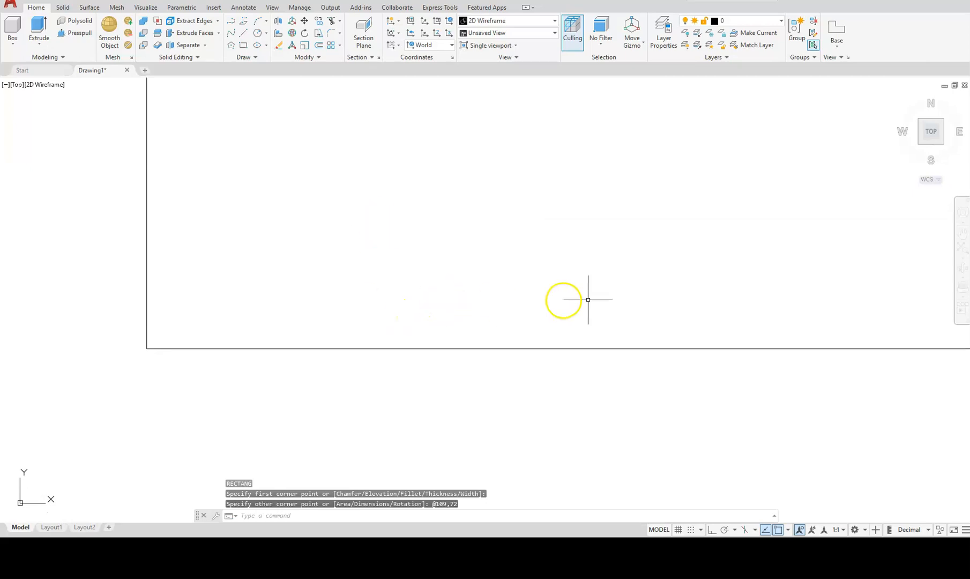
{"action": "left_click", "coordinate": [958, 247]}
{"action": "scroll", "coordinate": [502, 275], "scroll_direction": "down", "scroll_amount": 2}
{"action": "scroll", "coordinate": [333, 316], "scroll_direction": "down", "scroll_amount": 2}
{"action": "middle_click_drag", "start_coordinate": [333, 316], "coordinate": [389, 404]}
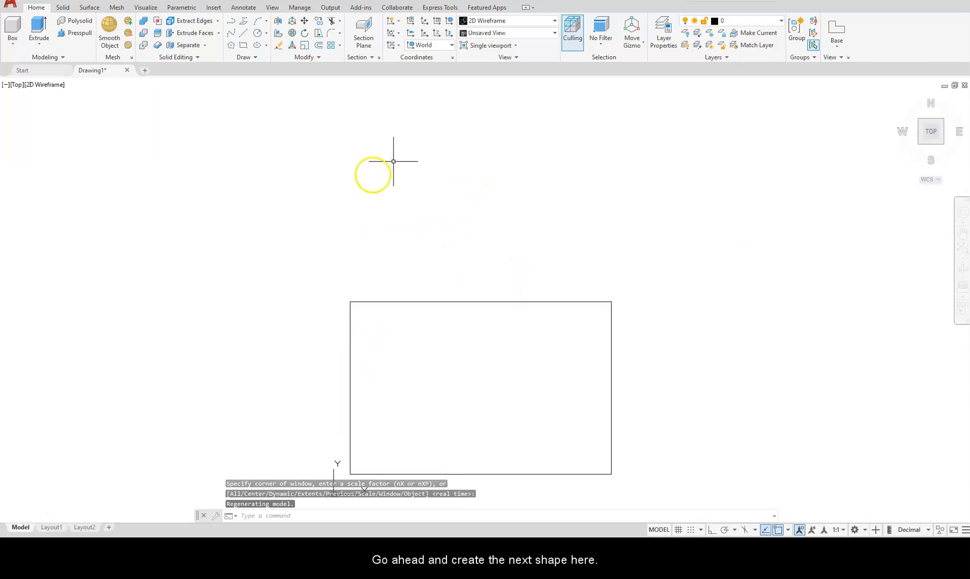
Draw a 62 by 24 rectangle above the 109 by 72 rectangle.
{"action": "key", "text": "Escape"}
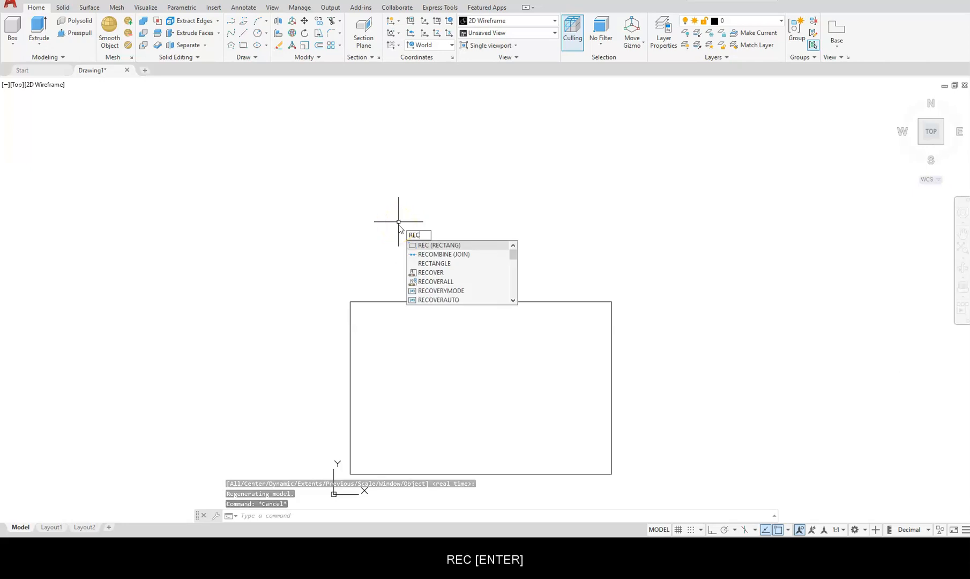
{"action": "key", "text": "Return"}
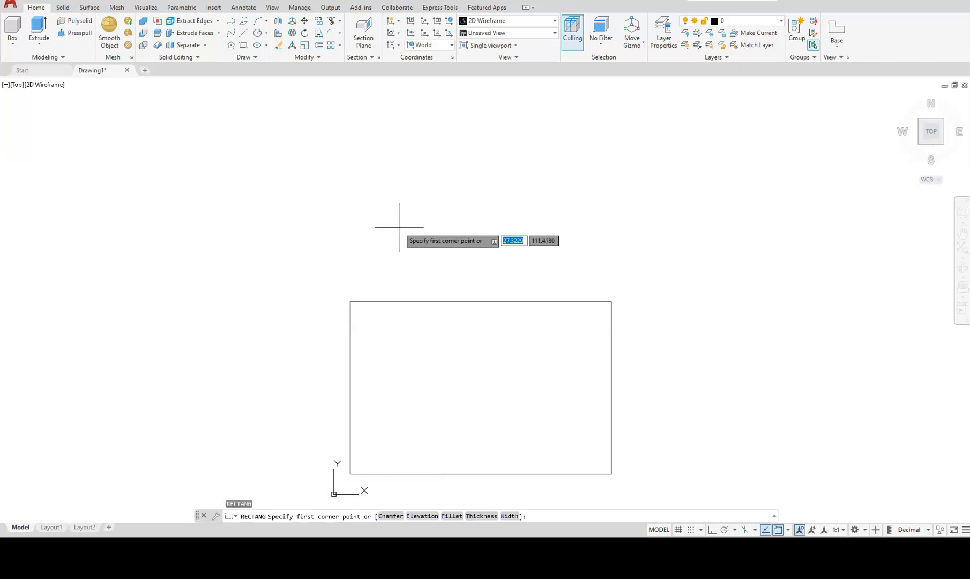
{"action": "left_click", "coordinate": [369, 238]}
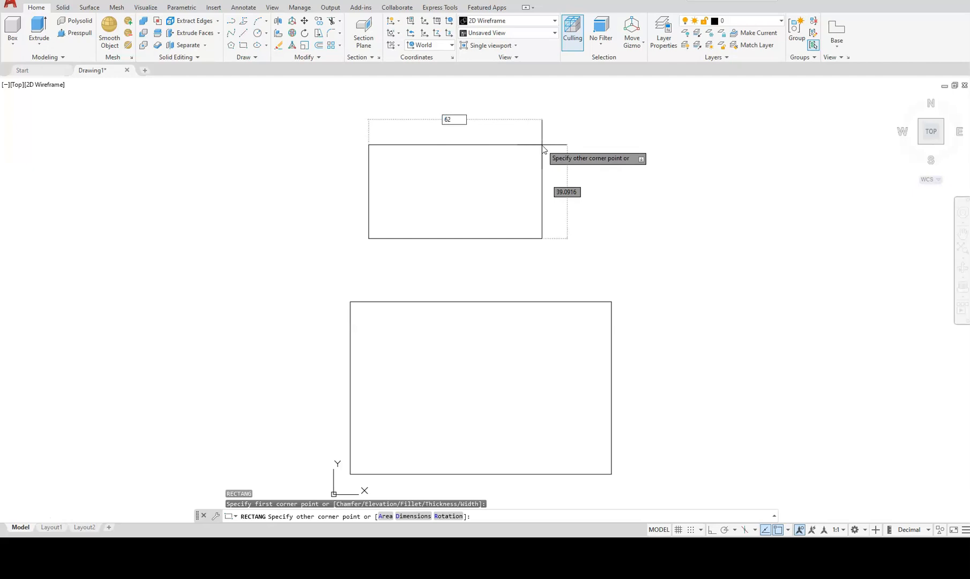
{"action": "key", "text": "Tab"}
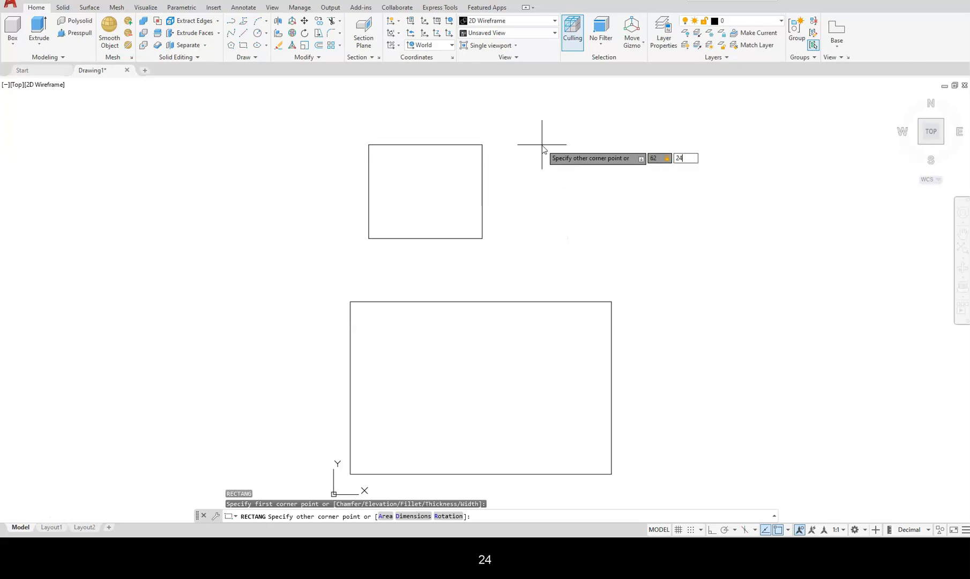
{"action": "type", "text": "24"}
{"action": "key", "text": "Return"}
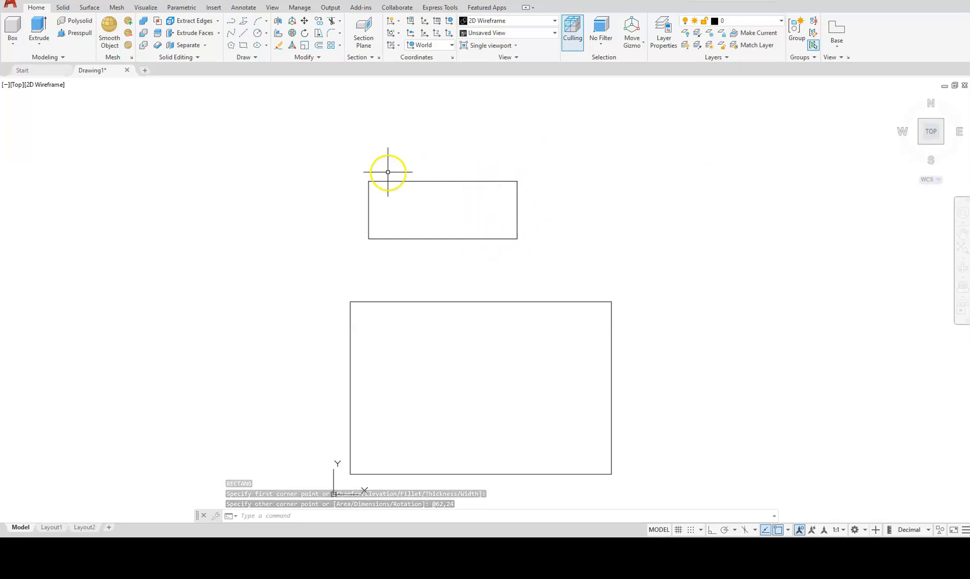
Start FILLET with a 12 radius in Multiple mode.
{"action": "type", "text": "f"}
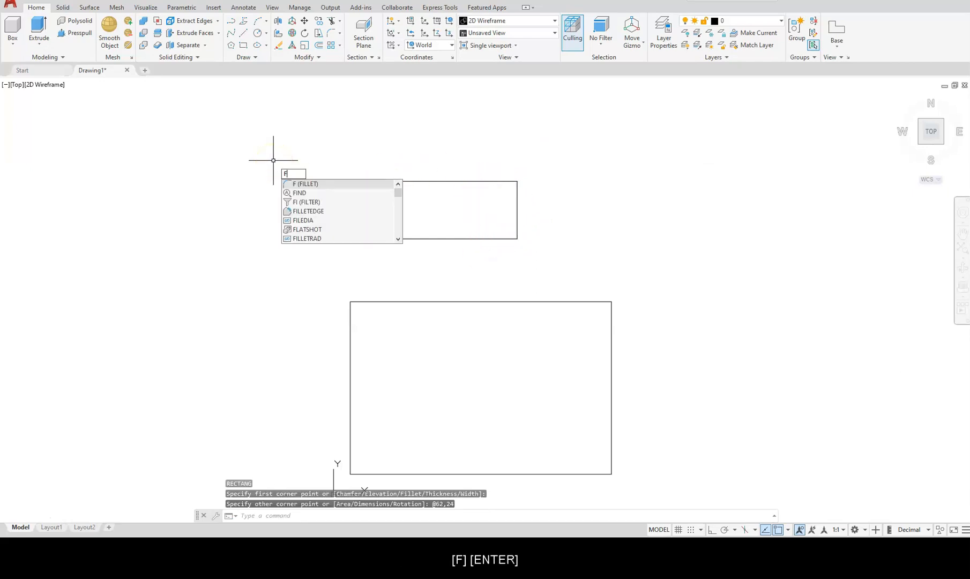
{"action": "key", "text": "Return"}
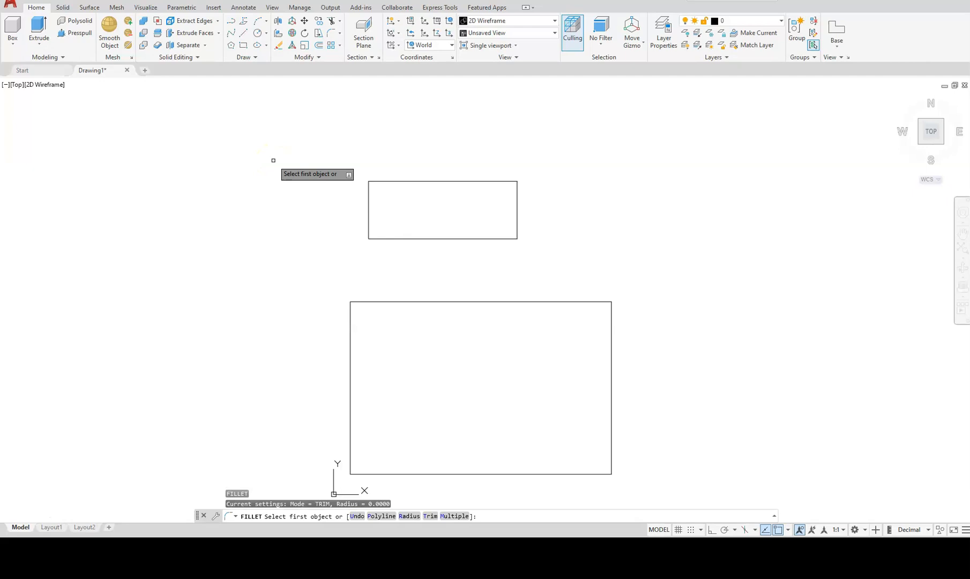
{"action": "type", "text": "r"}
{"action": "key", "text": "Return"}
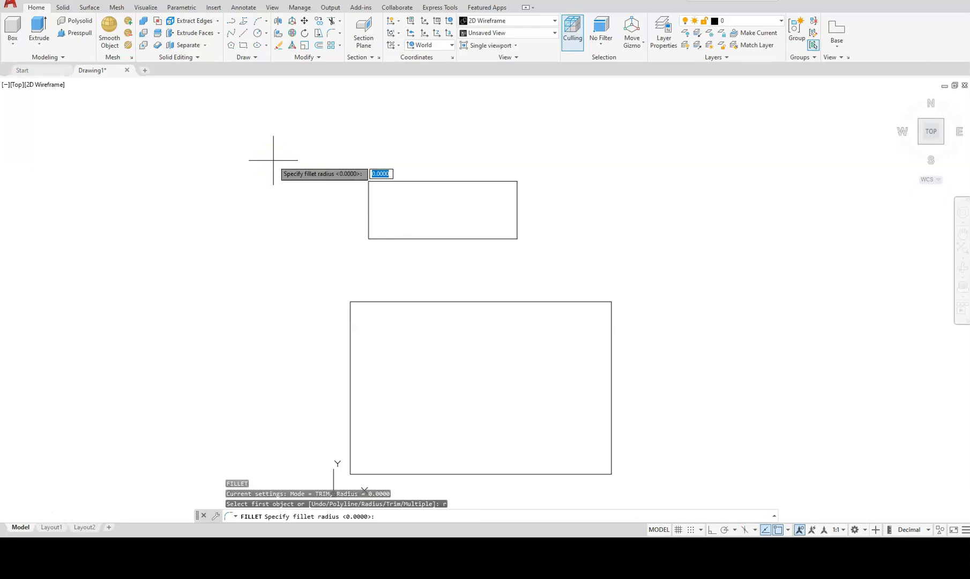
{"action": "key", "text": "Return"}
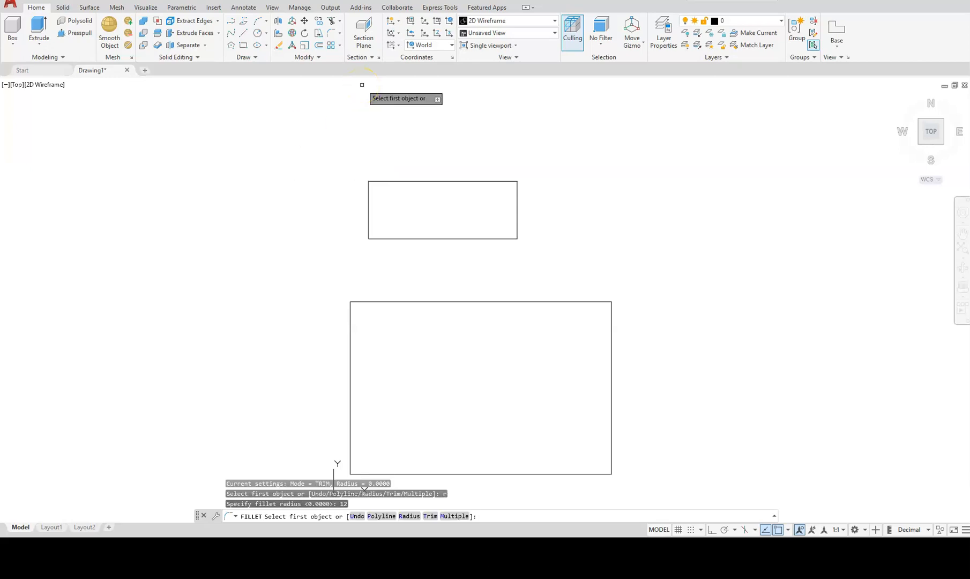
{"action": "type", "text": "m"}
{"action": "key", "text": "Return"}
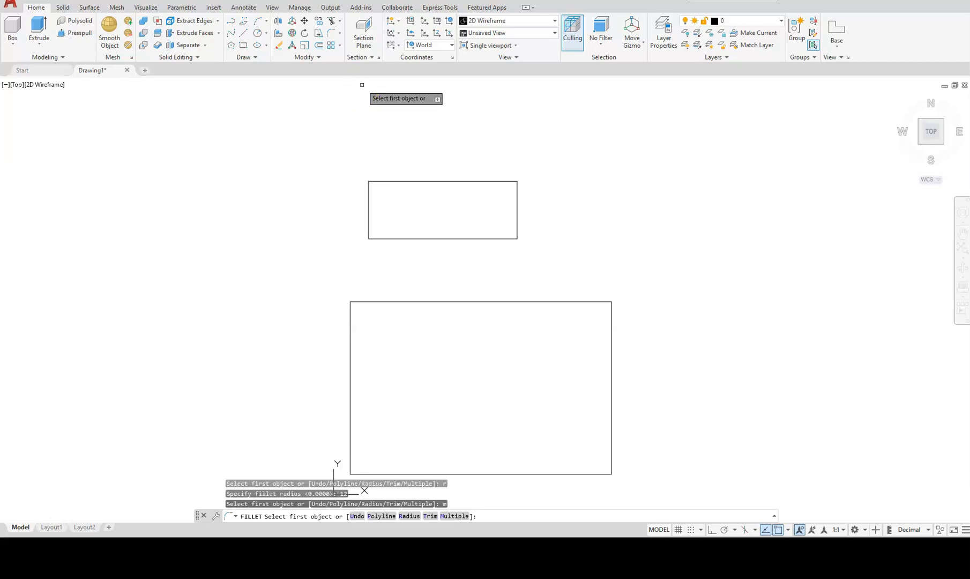
Round the small rectangle's top-right and bottom-right corners into a semicircular end.
{"action": "left_click", "coordinate": [493, 181]}
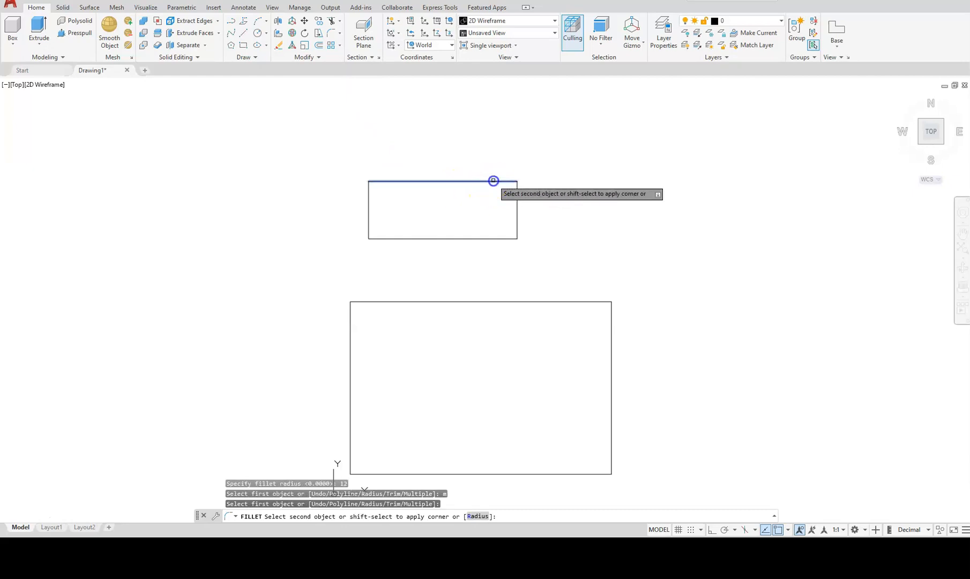
{"action": "left_click", "coordinate": [517, 193]}
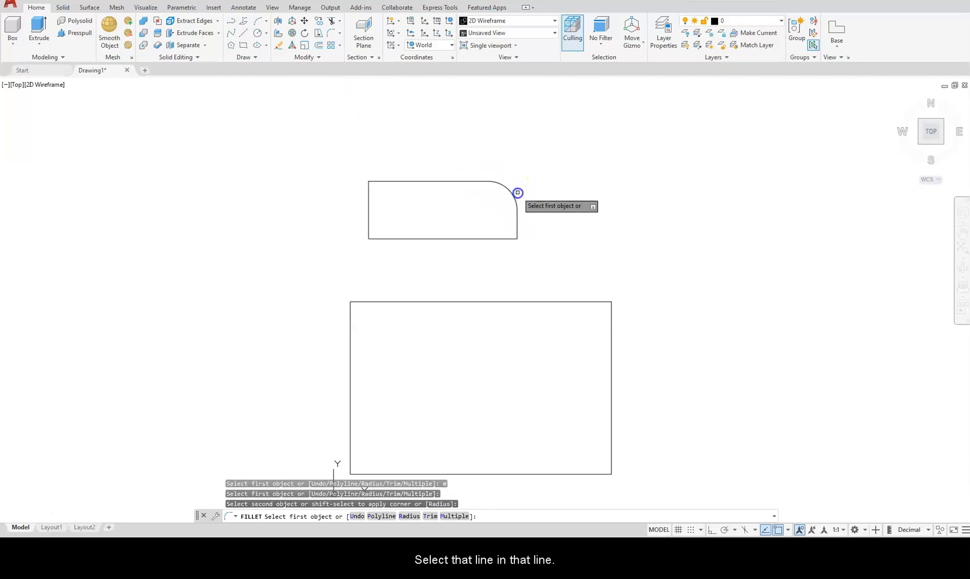
{"action": "left_click", "coordinate": [516, 220]}
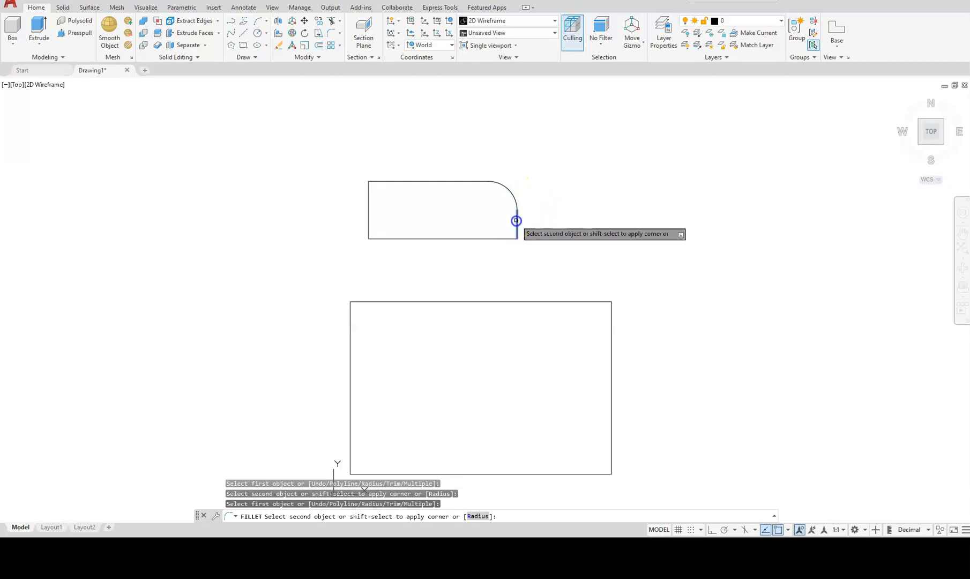
{"action": "left_click", "coordinate": [494, 239]}
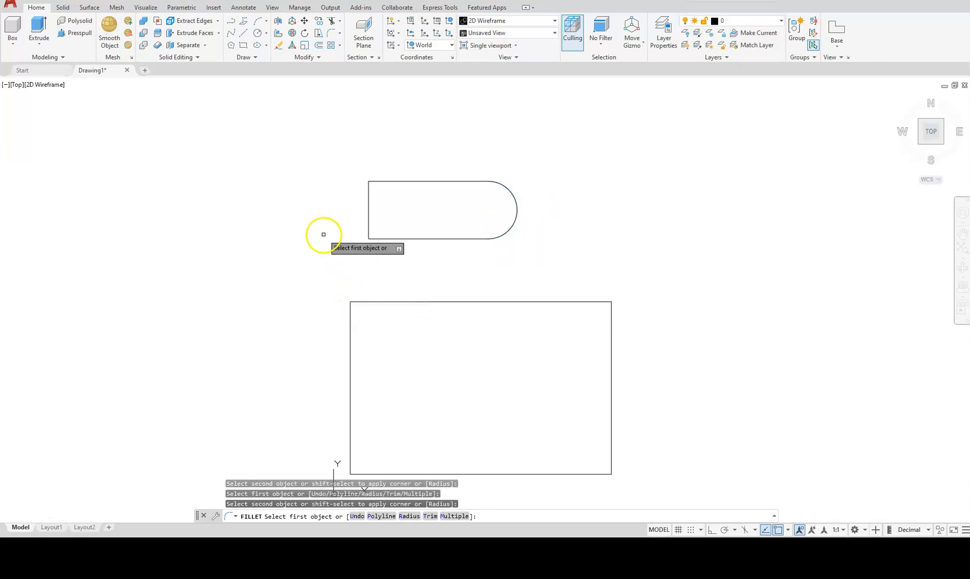
{"action": "key", "text": "Escape"}
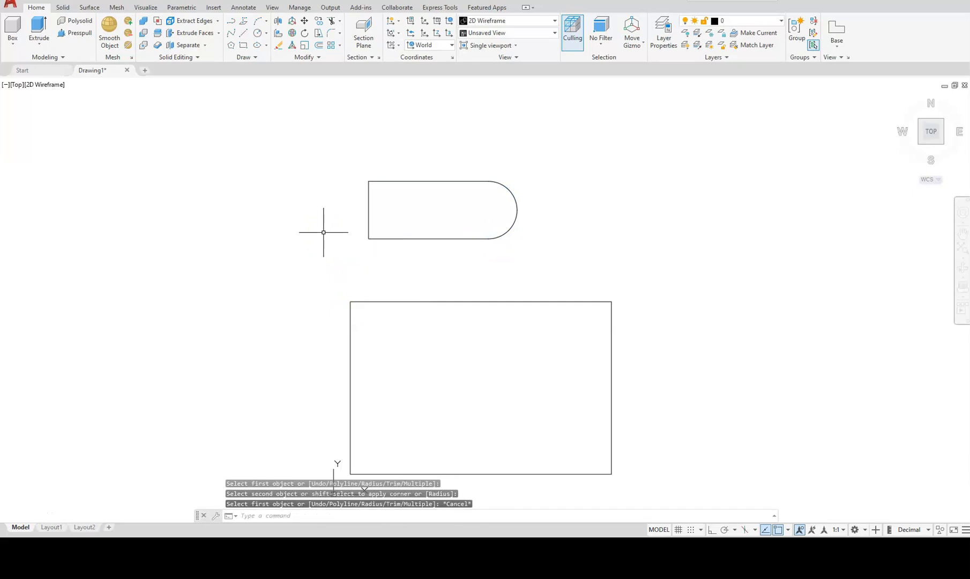
{"action": "middle_click_drag", "start_coordinate": [313, 305], "coordinate": [374, 263]}
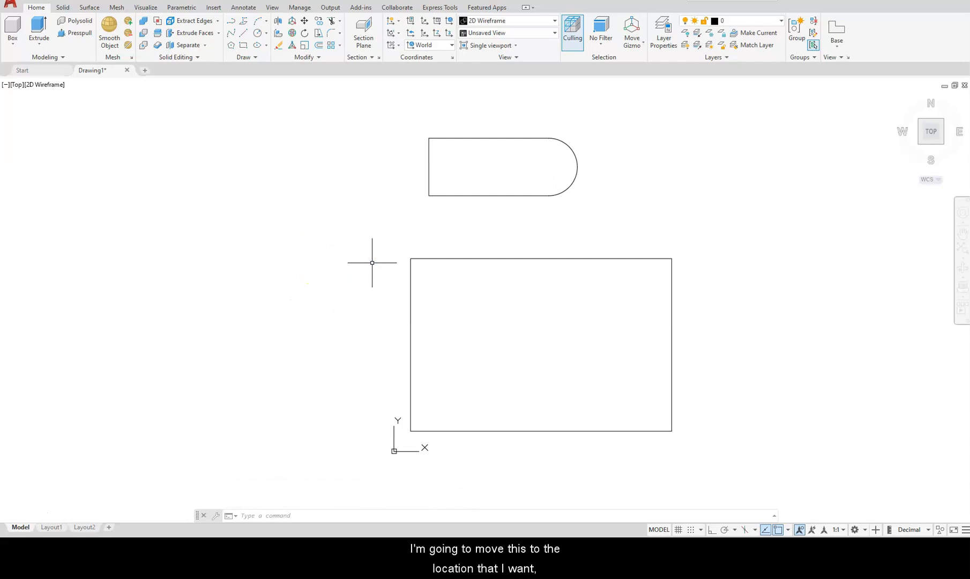
Move the rounded slot so its left-edge midpoint sits on the large rectangle's left-edge midpoint.
{"action": "type", "text": "m"}
{"action": "key", "text": "Return"}
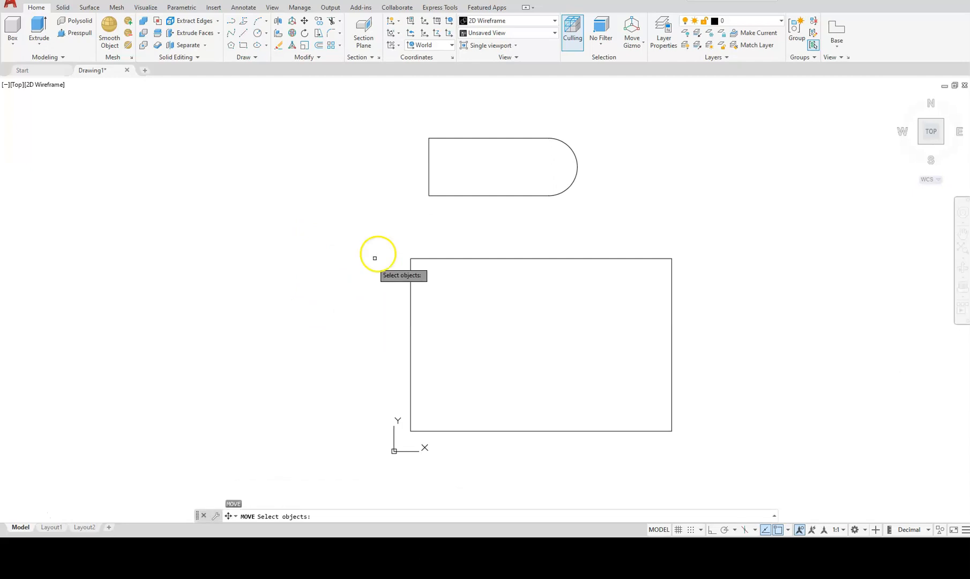
{"action": "left_click", "coordinate": [436, 195]}
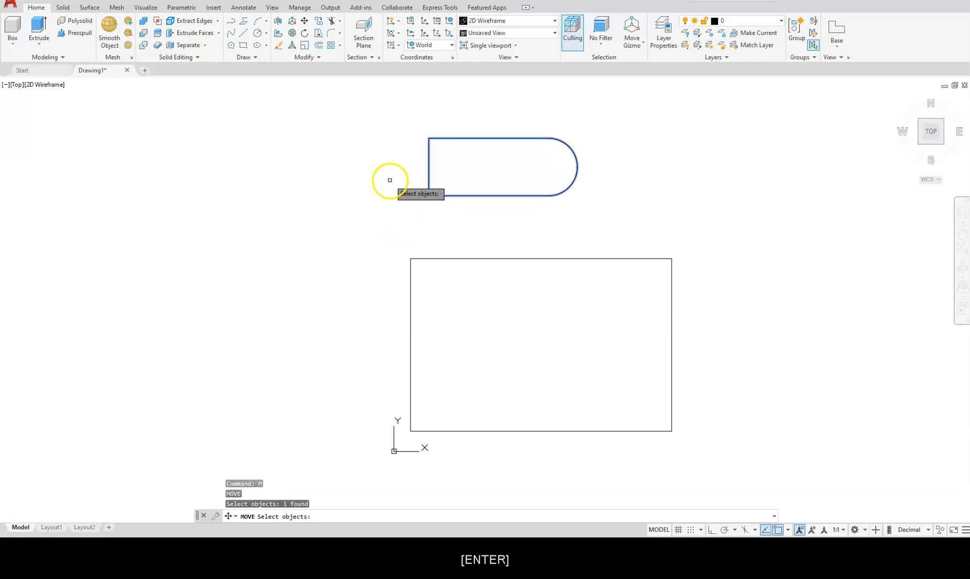
{"action": "key", "text": "Return"}
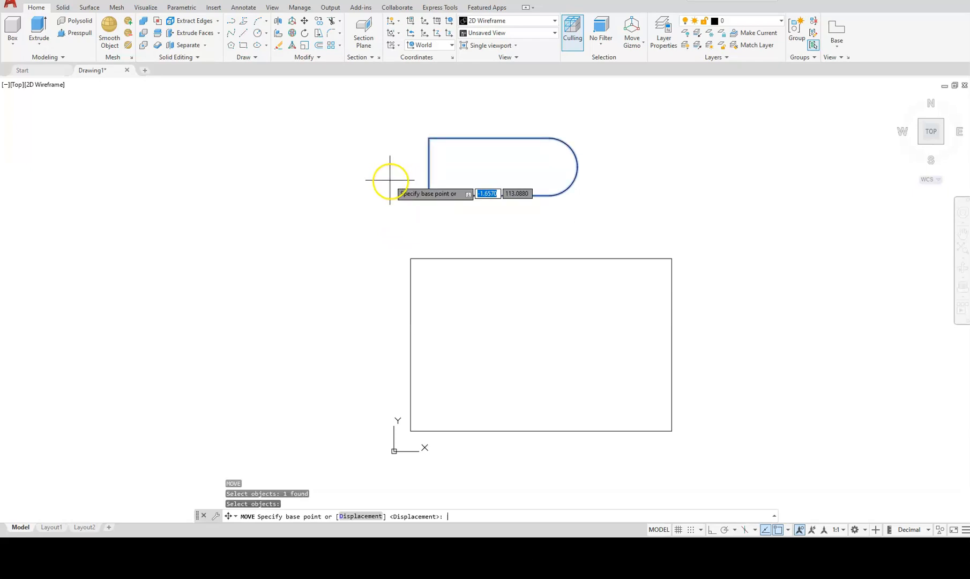
{"action": "left_click", "coordinate": [429, 166]}
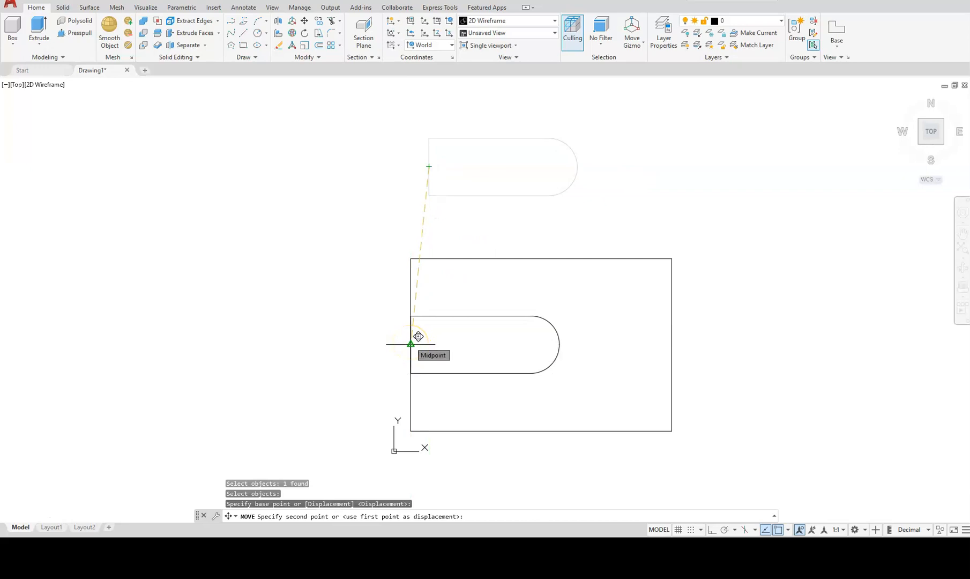
{"action": "left_click", "coordinate": [410, 342]}
{"action": "key", "text": "Escape"}
{"action": "key", "text": "Escape"}
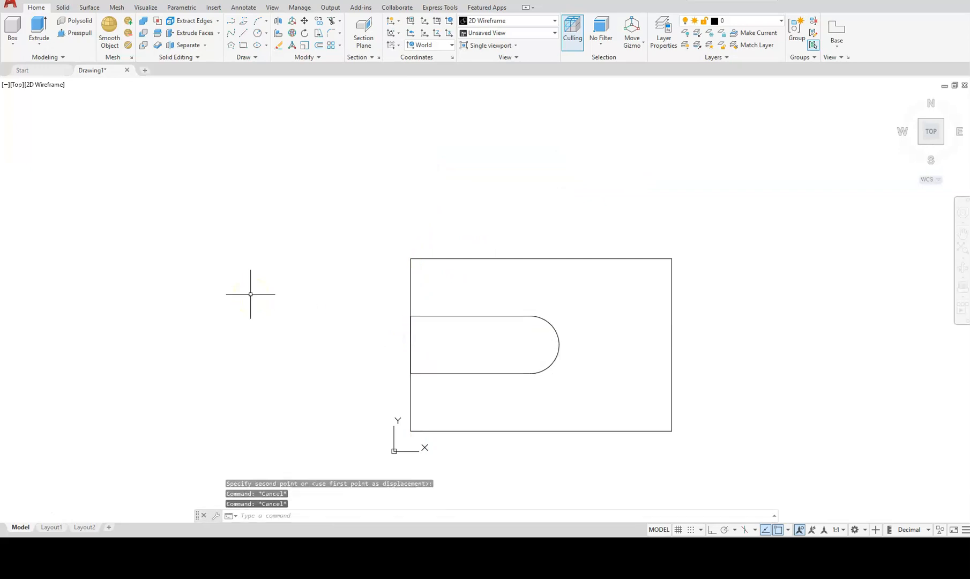
{"action": "key", "text": "Escape"}
{"action": "mouse_move", "coordinate": [740, 368]}
{"action": "middle_mouse_down"}
{"action": "mouse_move", "coordinate": [569, 341]}
{"action": "mouse_move", "coordinate": [395, 340]}
{"action": "middle_mouse_up"}
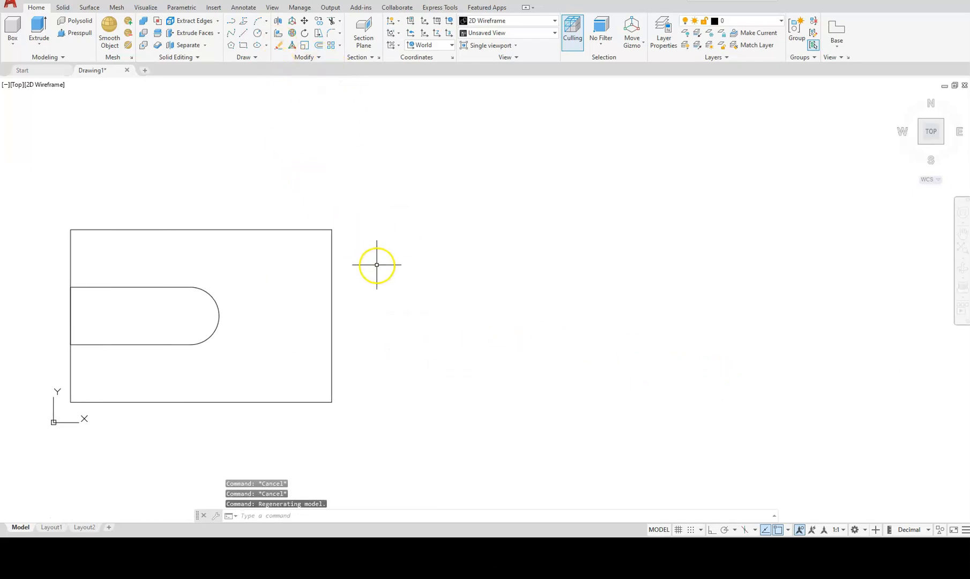
Draw a 72 by 90 rectangle to the right of the slotted view.
{"action": "type", "text": "REC"}
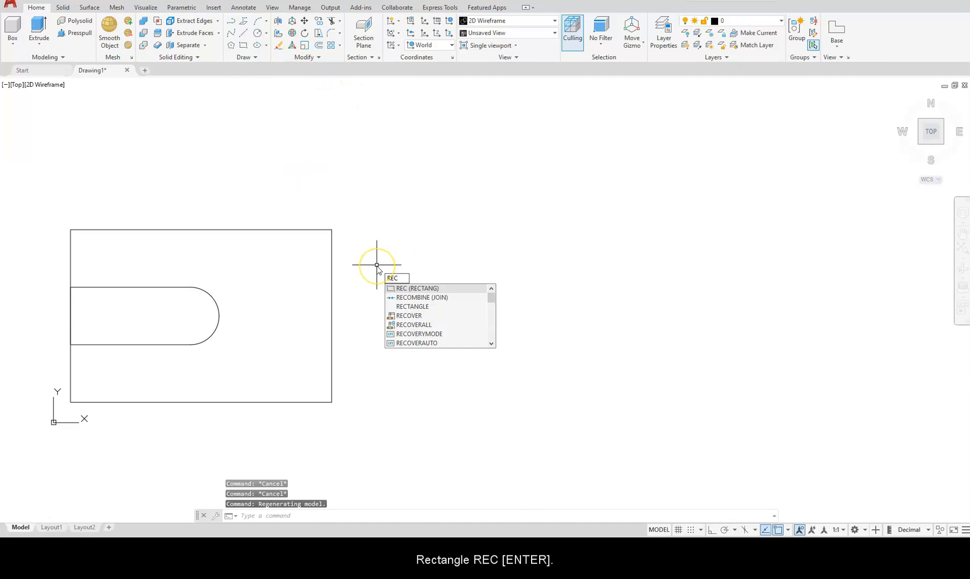
{"action": "key", "text": "Return"}
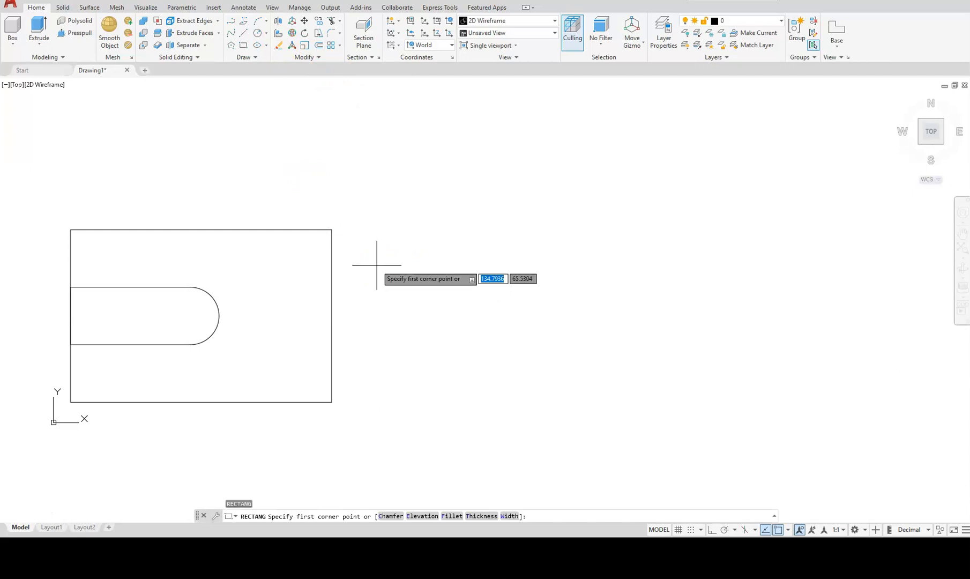
{"action": "left_click", "coordinate": [401, 398]}
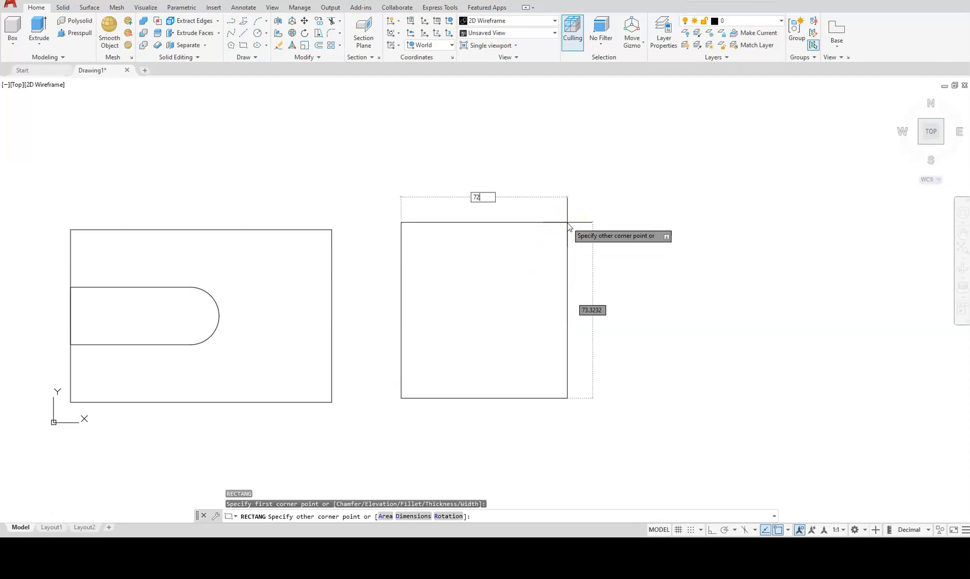
{"action": "type", "text": "72"}
{"action": "key", "text": "comma"}
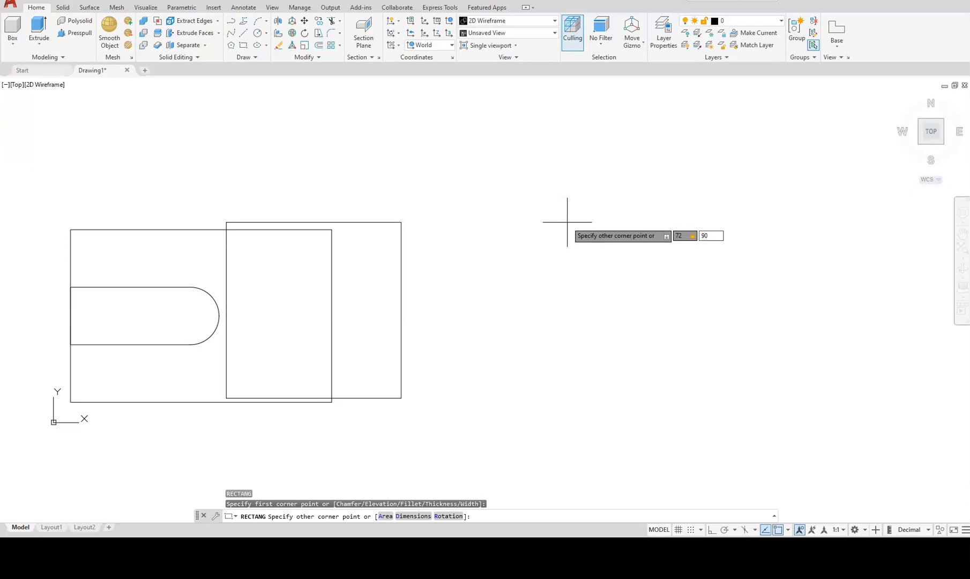
{"action": "key", "text": "Return"}
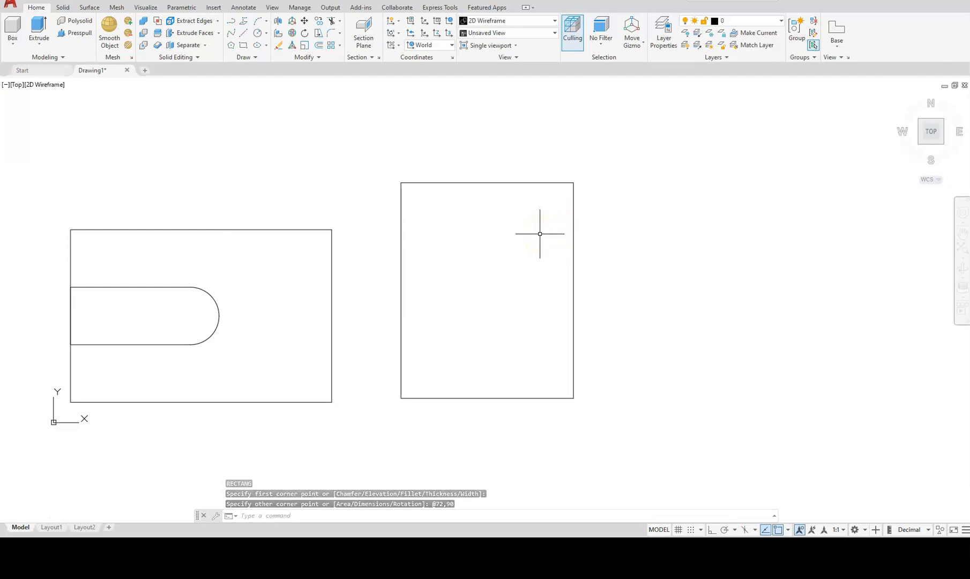
{"action": "type", "text": "c"}
{"action": "key", "text": "Return"}
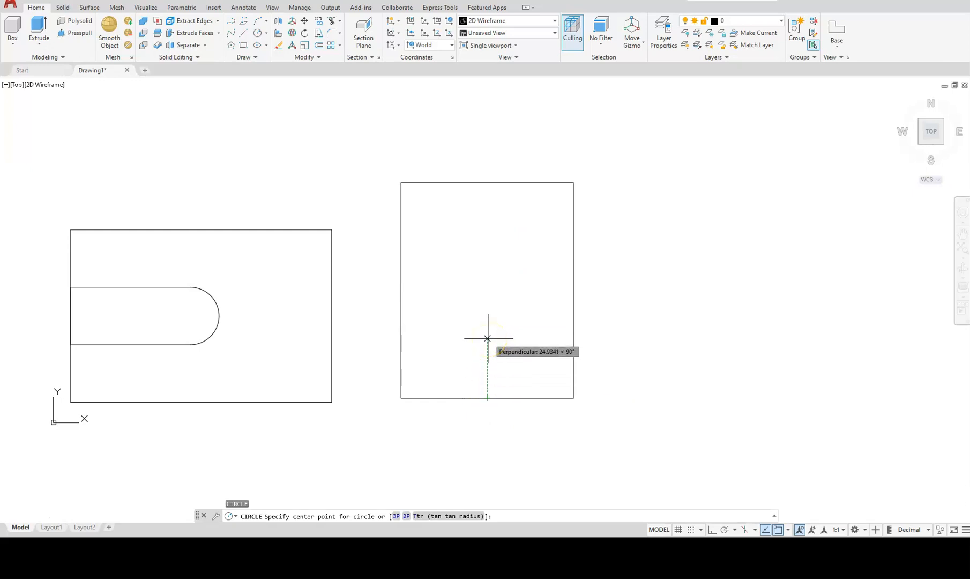
Add a radius 30 circle centred 48 above the 72 by 90 rectangle's bottom-edge midpoint.
{"action": "type", "text": "30"}
{"action": "key", "text": "Return"}
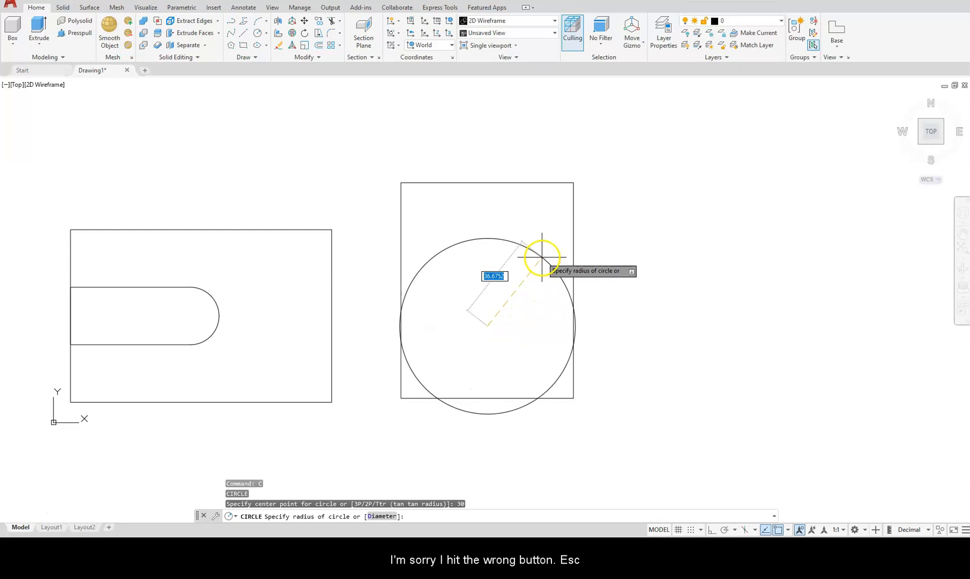
{"action": "key", "text": "Escape"}
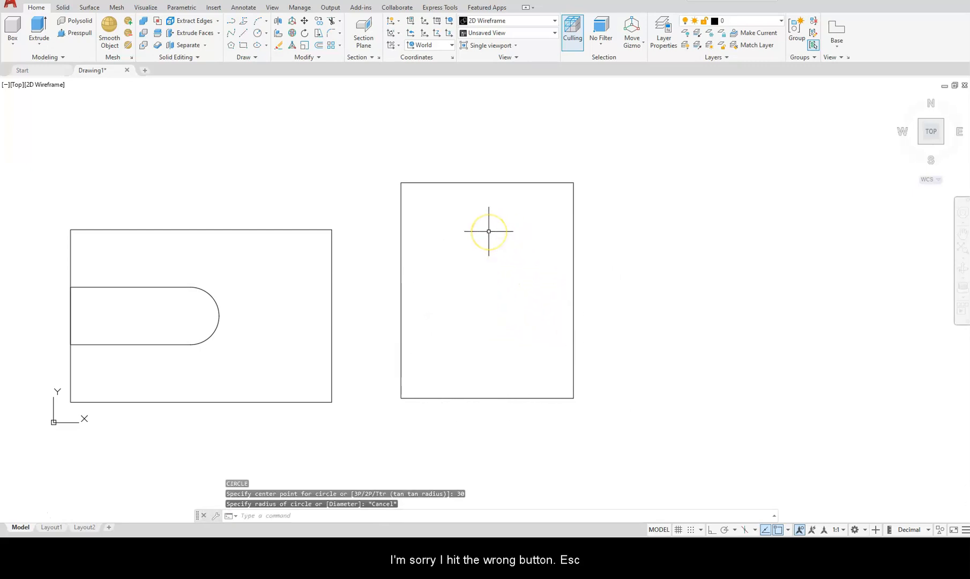
{"action": "type", "text": "c"}
{"action": "key", "text": "Return"}
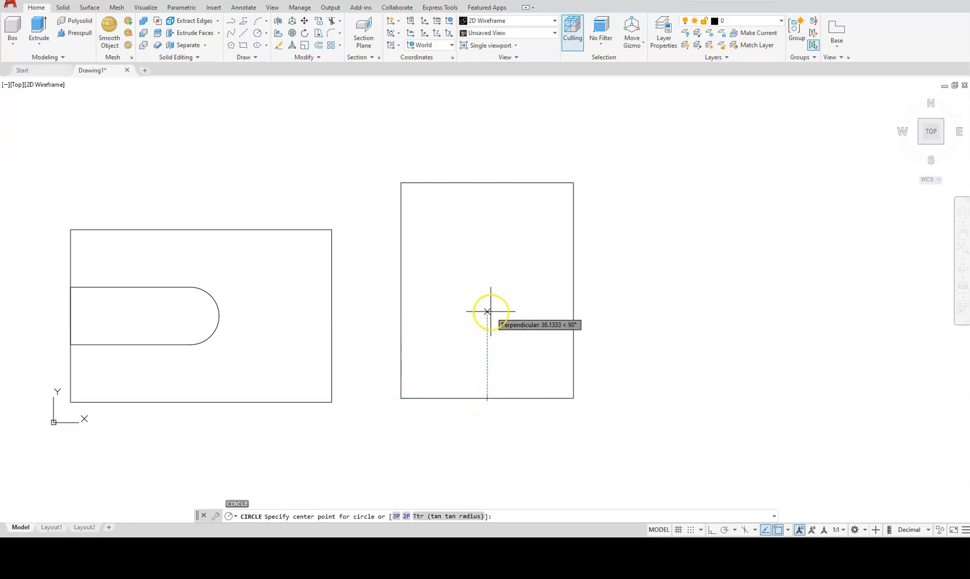
{"action": "type", "text": "48"}
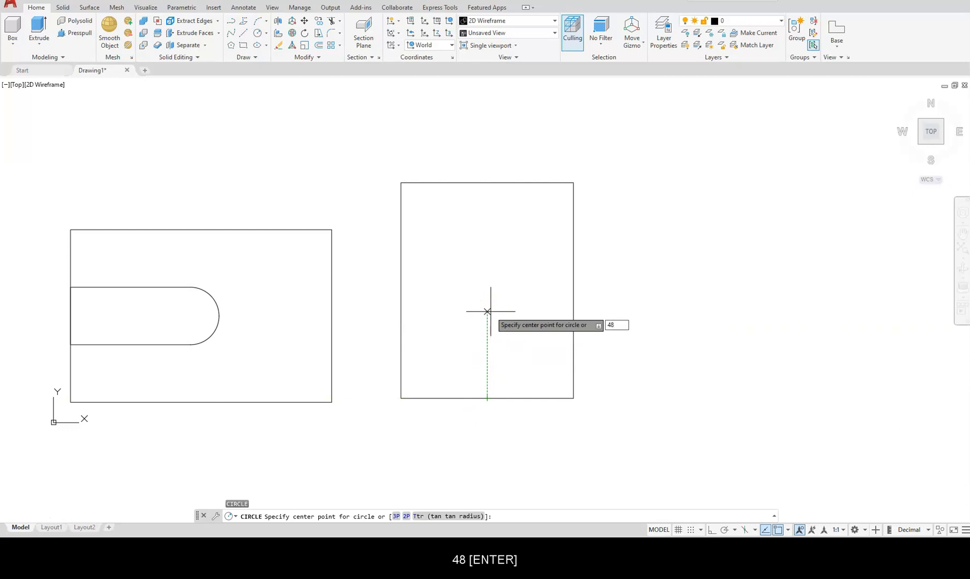
{"action": "key", "text": "Return"}
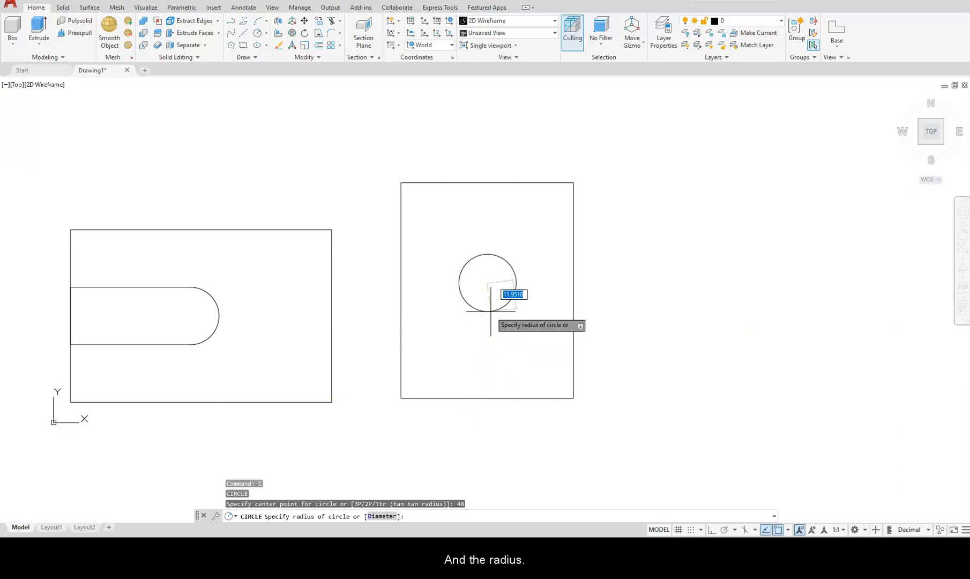
{"action": "type", "text": "30"}
{"action": "key", "text": "Return"}
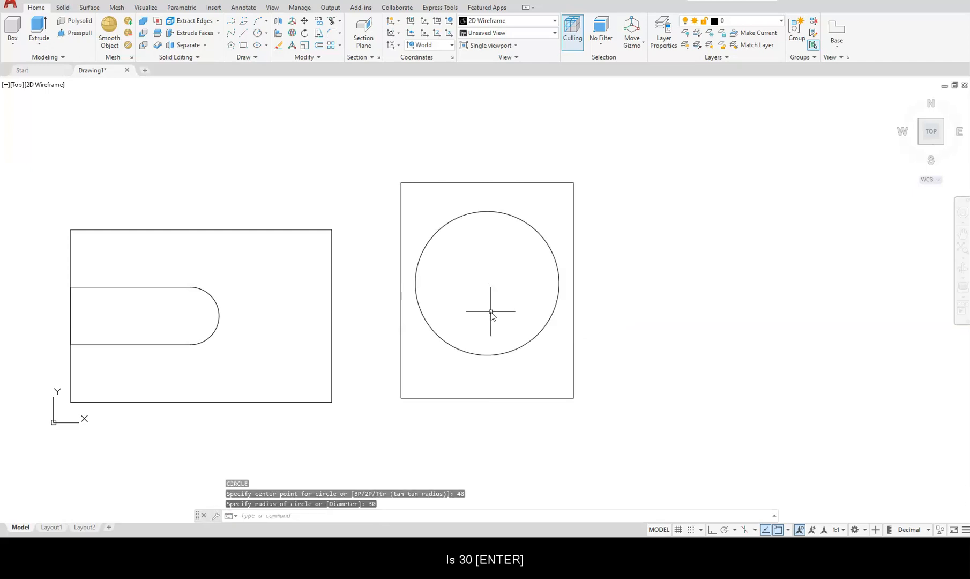
{"action": "left_click", "coordinate": [485, 307]}
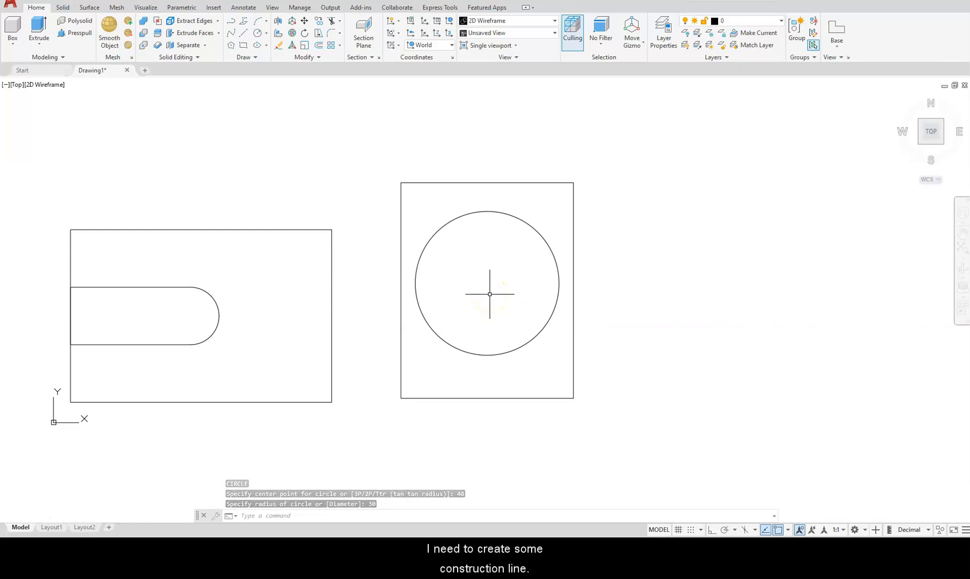
Add a horizontal construction line offset 30 above the rectangle's bottom edge.
{"action": "key", "text": "Escape"}
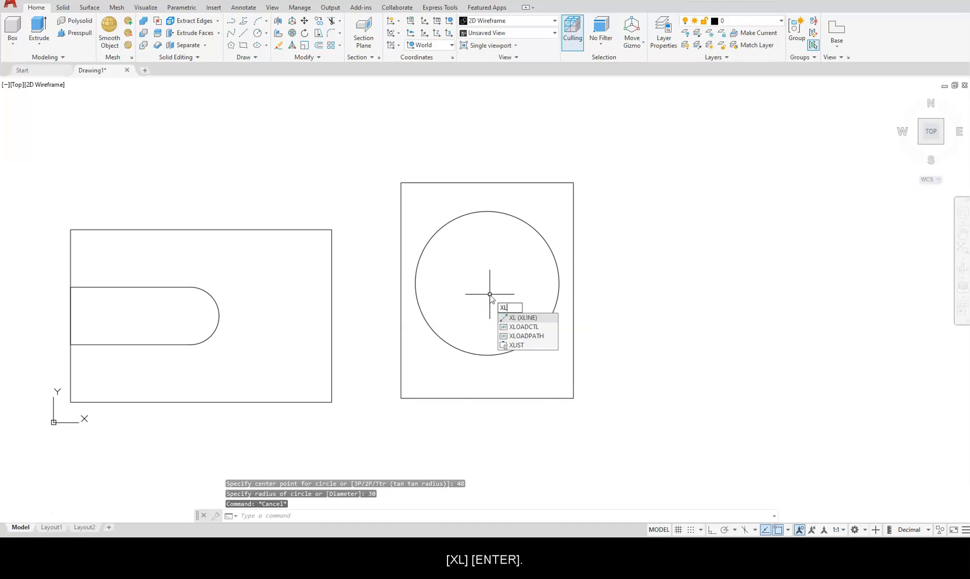
{"action": "key", "text": "Return"}
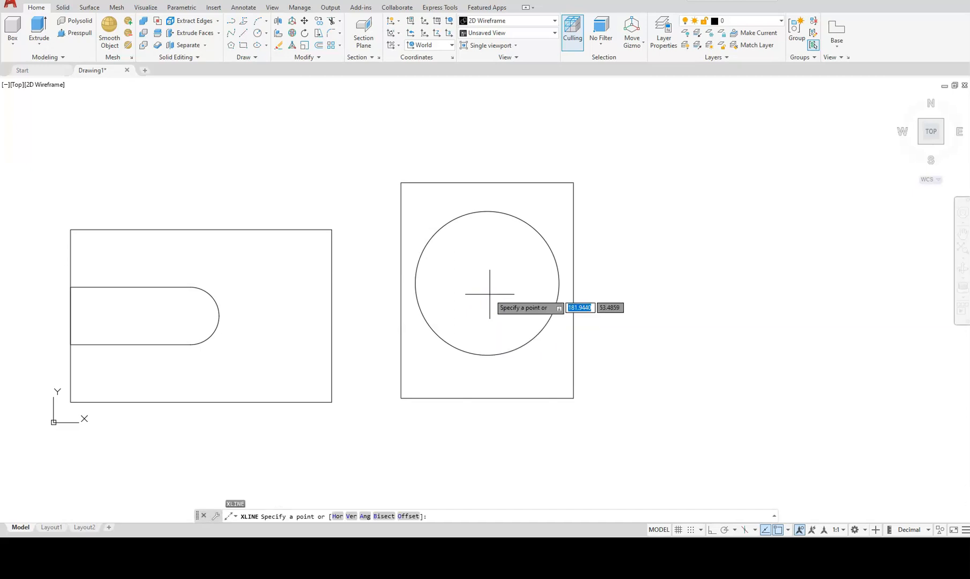
{"action": "type", "text": "o"}
{"action": "key", "text": "Return"}
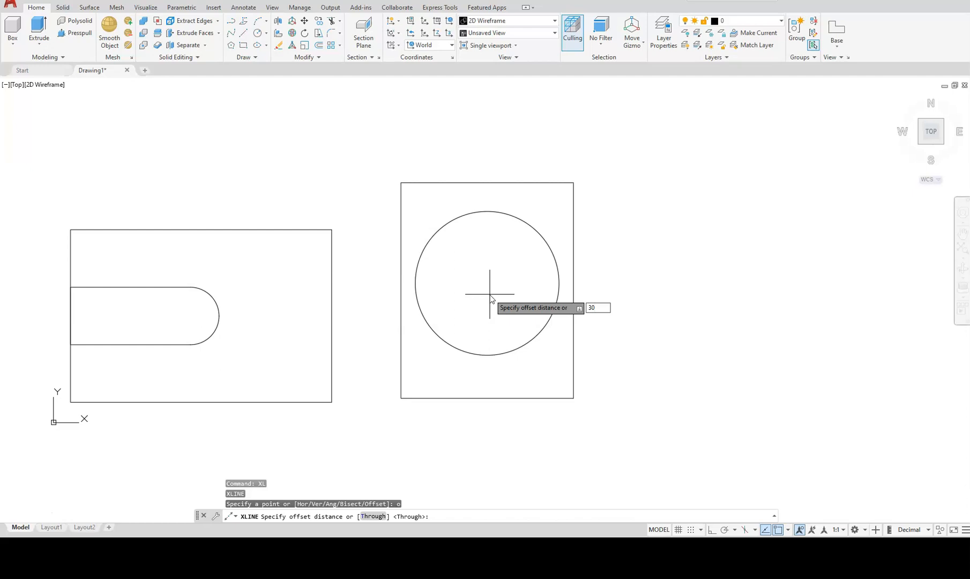
{"action": "key", "text": "Return"}
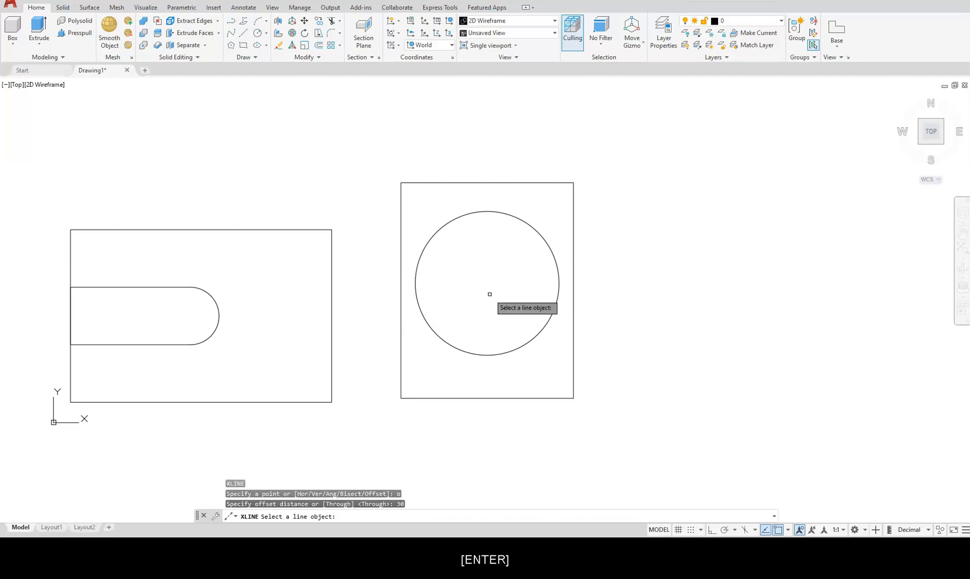
{"action": "left_click", "coordinate": [529, 397]}
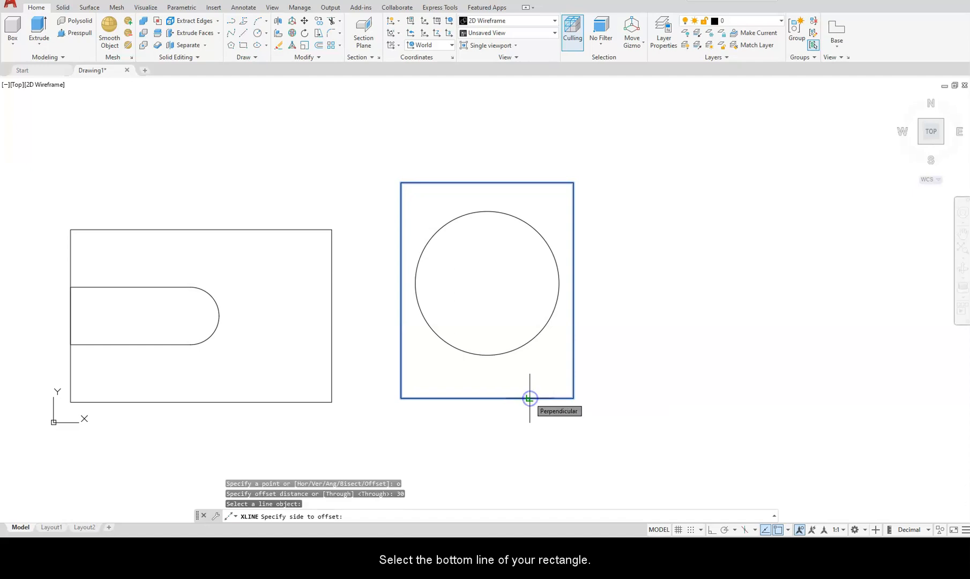
{"action": "left_click", "coordinate": [470, 282]}
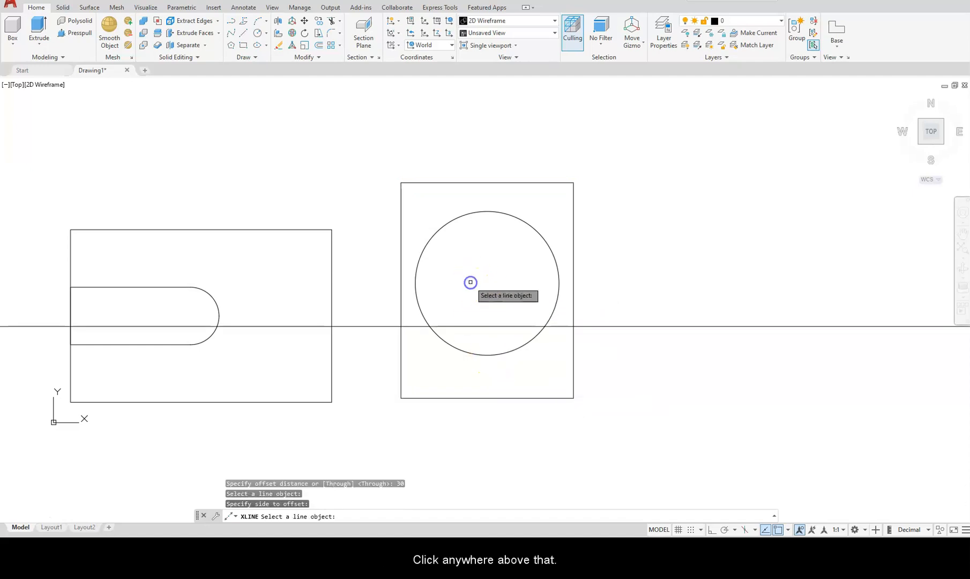
{"action": "key", "text": "Escape"}
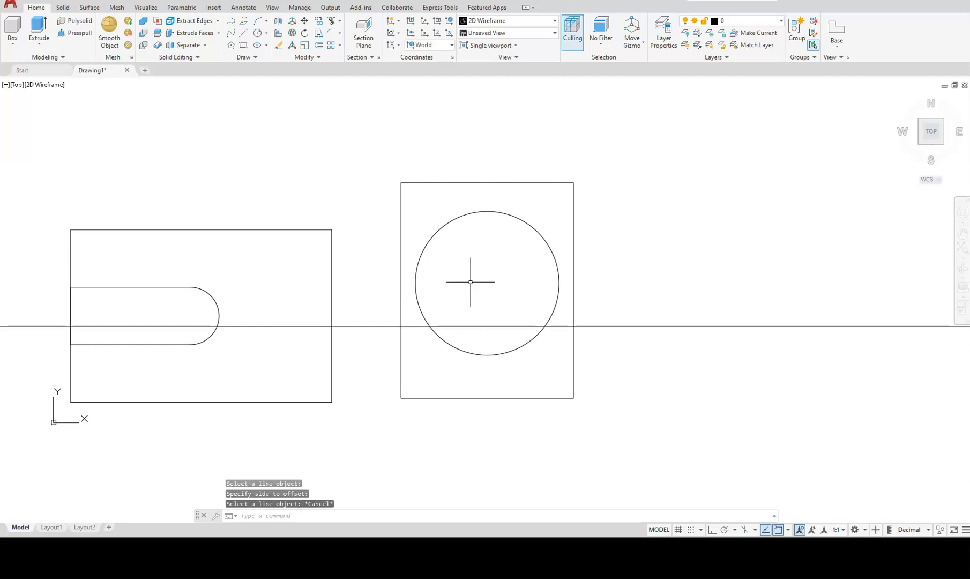
Add a second construction line offset 24 below the rectangle's top edge.
{"action": "type", "text": "xl"}
{"action": "key", "text": "Return"}
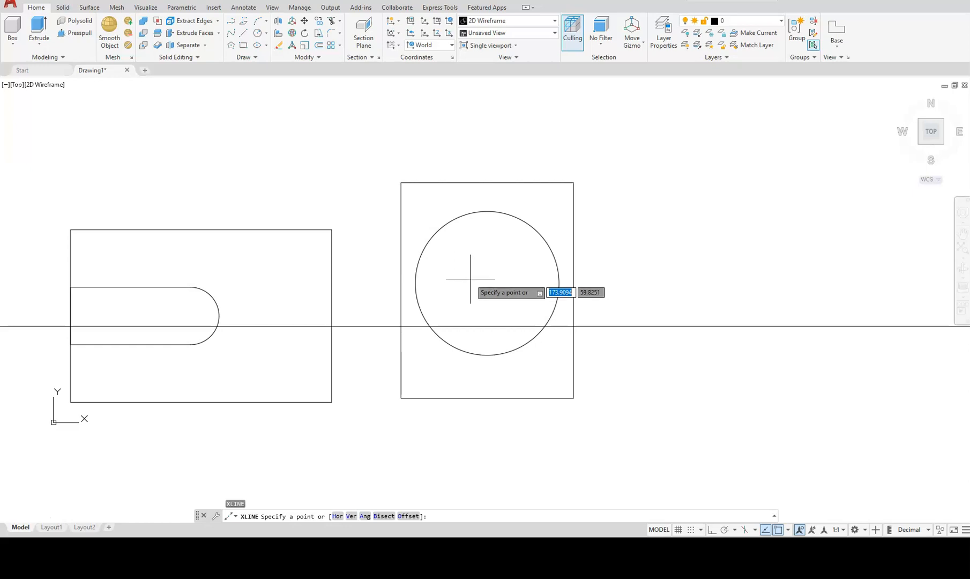
{"action": "type", "text": "o"}
{"action": "key", "text": "Return"}
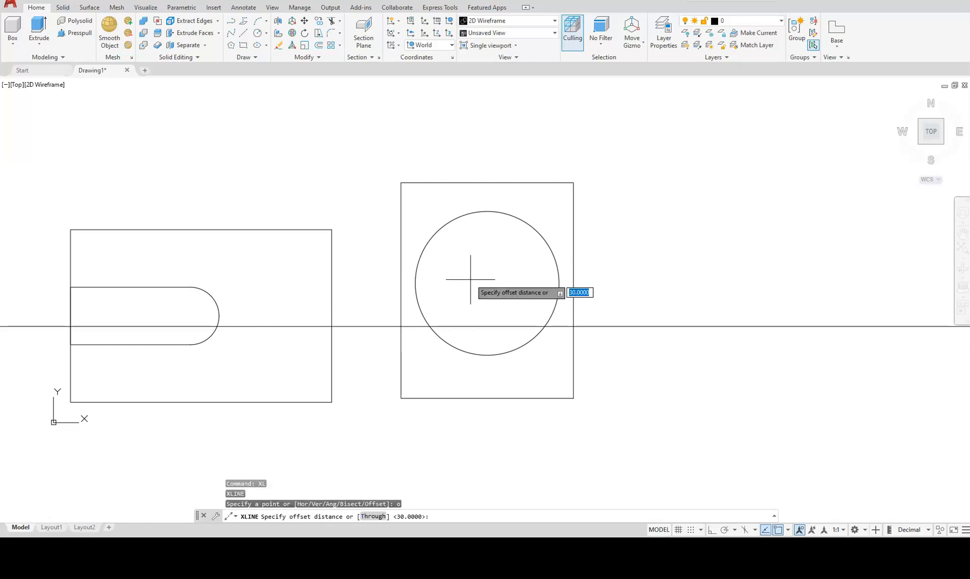
{"action": "type", "text": "2"}
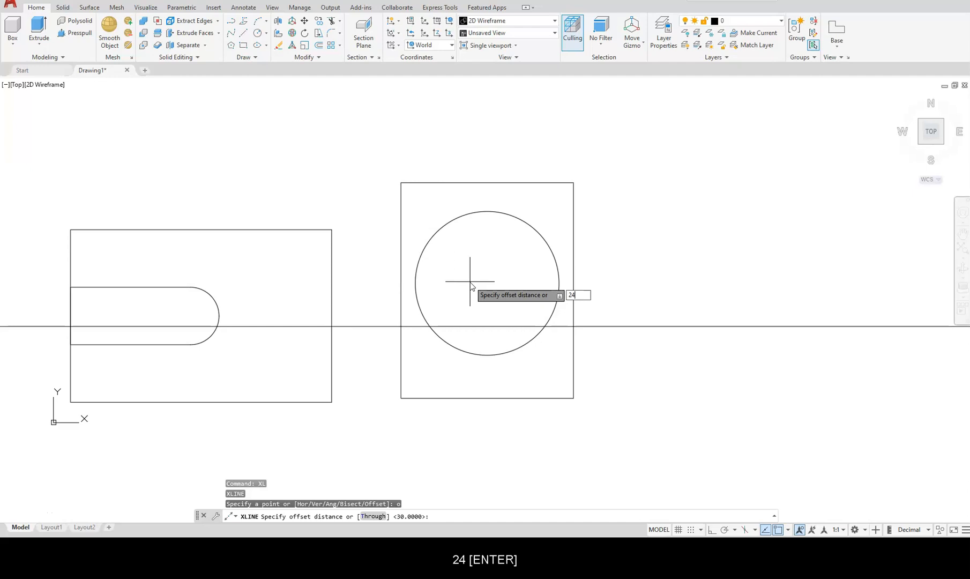
{"action": "type", "text": "4"}
{"action": "key", "text": "Return"}
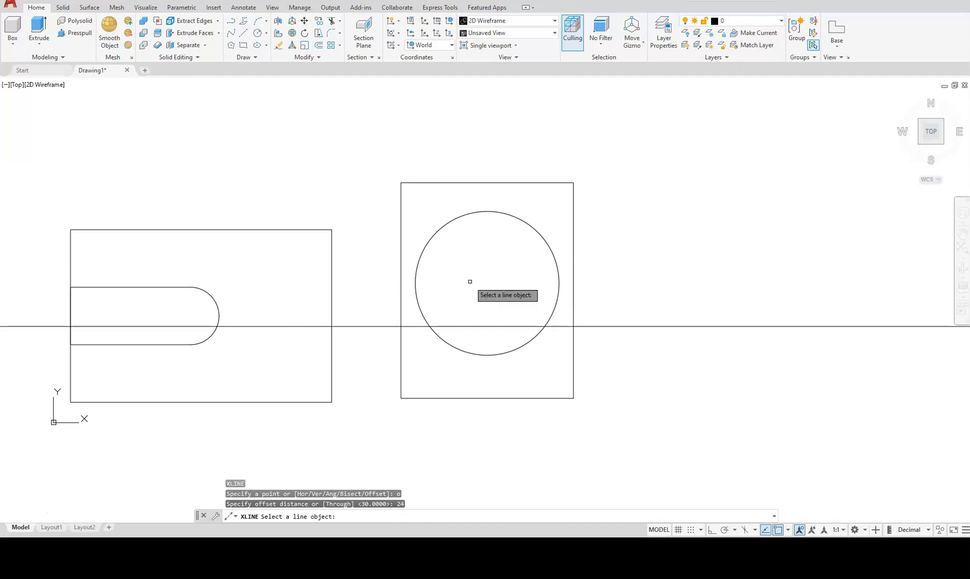
{"action": "left_click", "coordinate": [490, 183]}
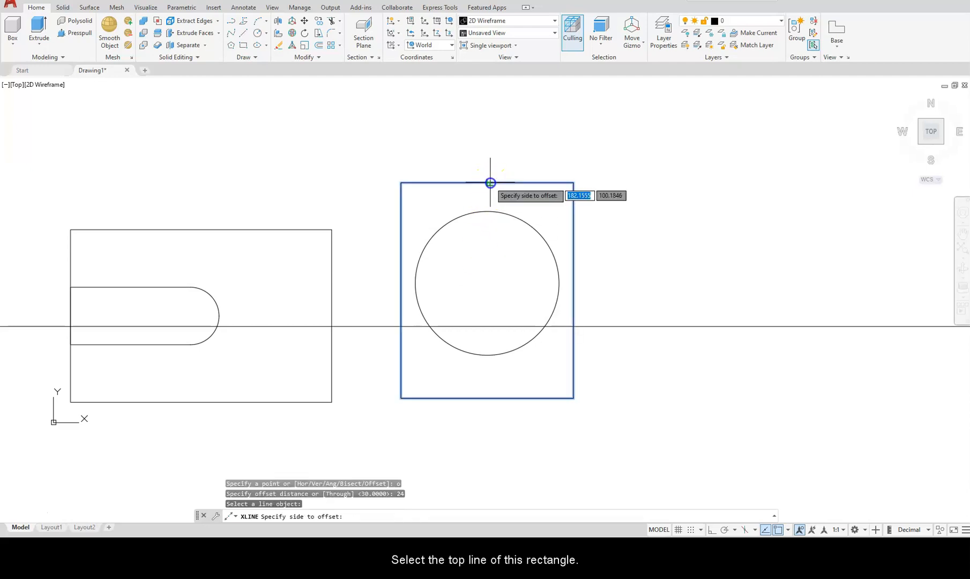
{"action": "left_click", "coordinate": [477, 269]}
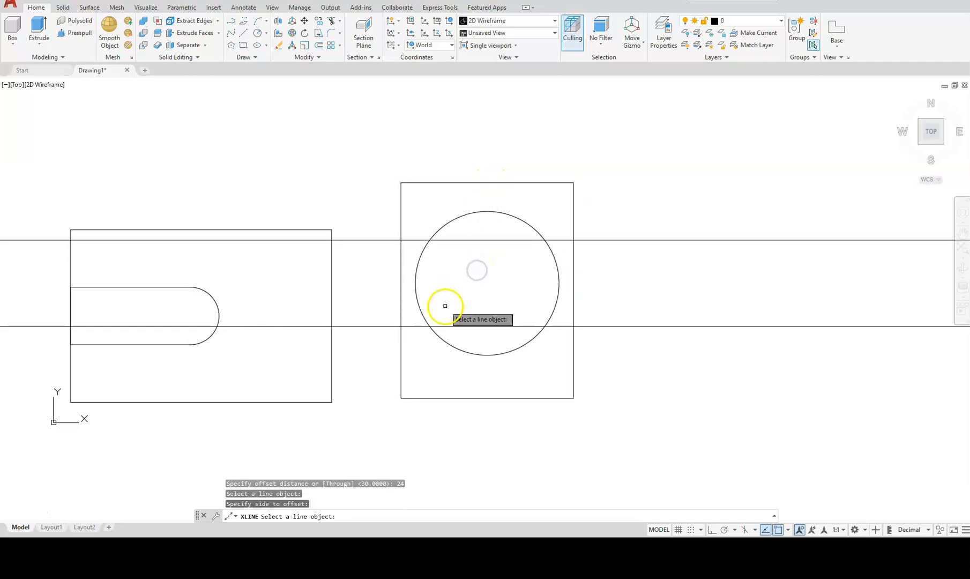
{"action": "key", "text": "Escape"}
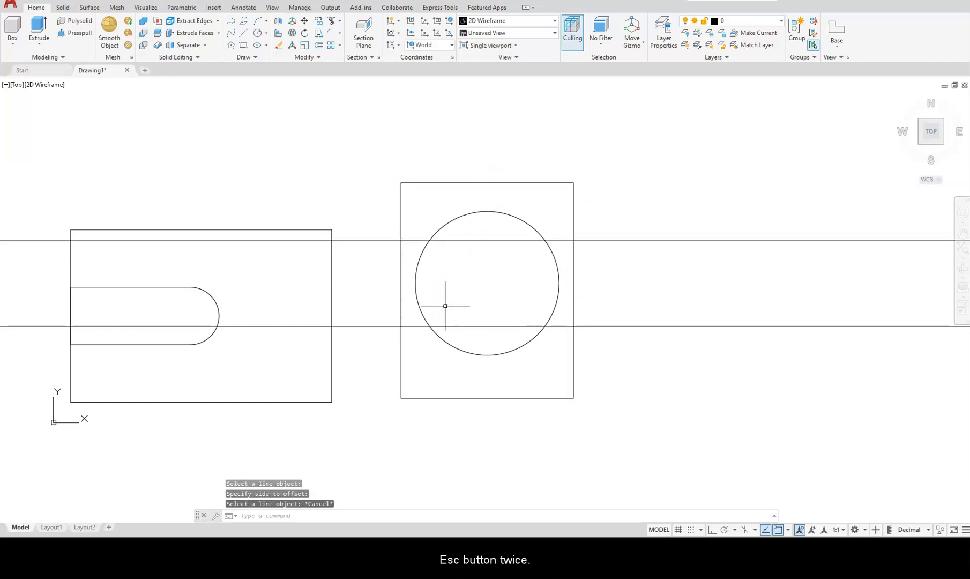
{"action": "key", "text": "Escape"}
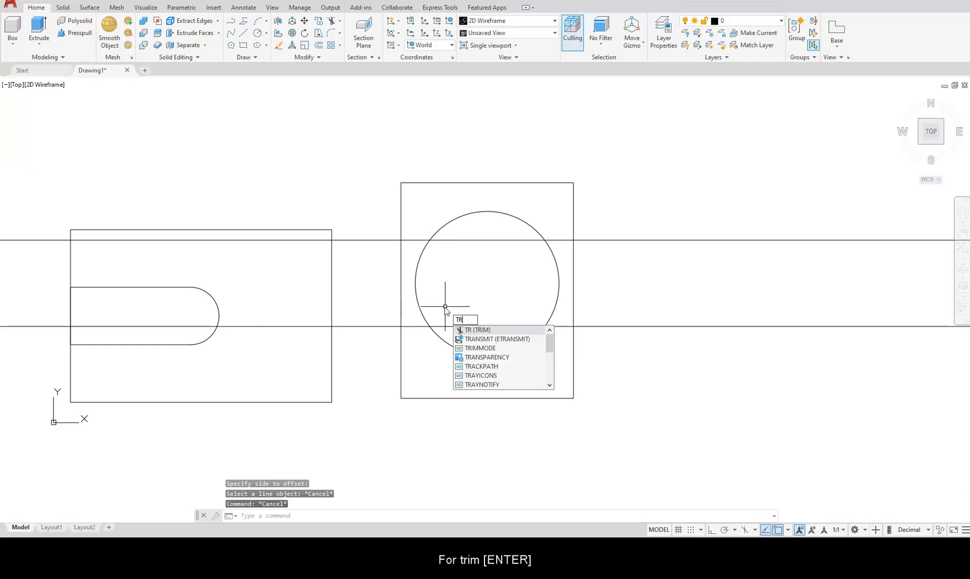
Trim the construction lines and the circle's side arcs, leaving top and bottom arcs with ledges.
{"action": "key", "text": "Return"}
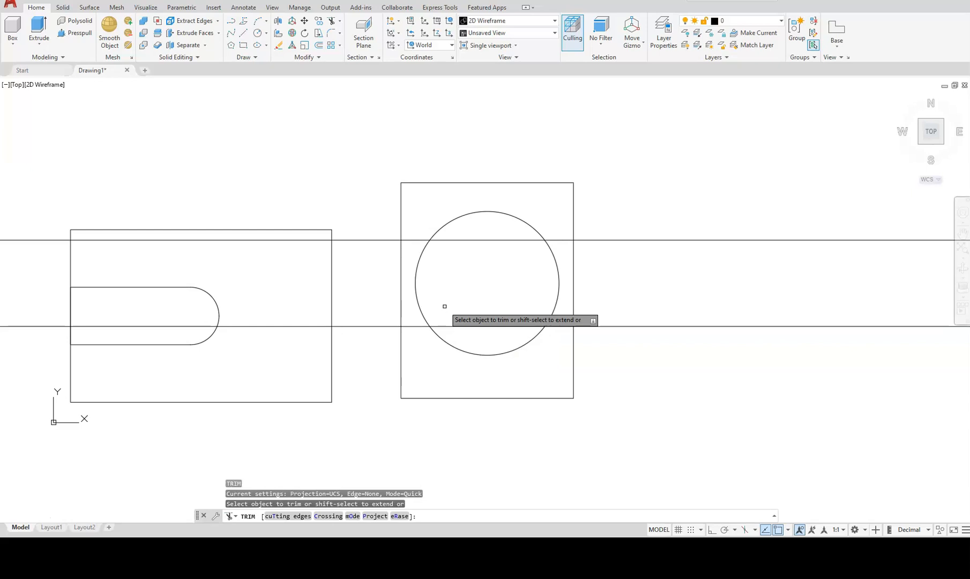
{"action": "left_click", "coordinate": [627, 326]}
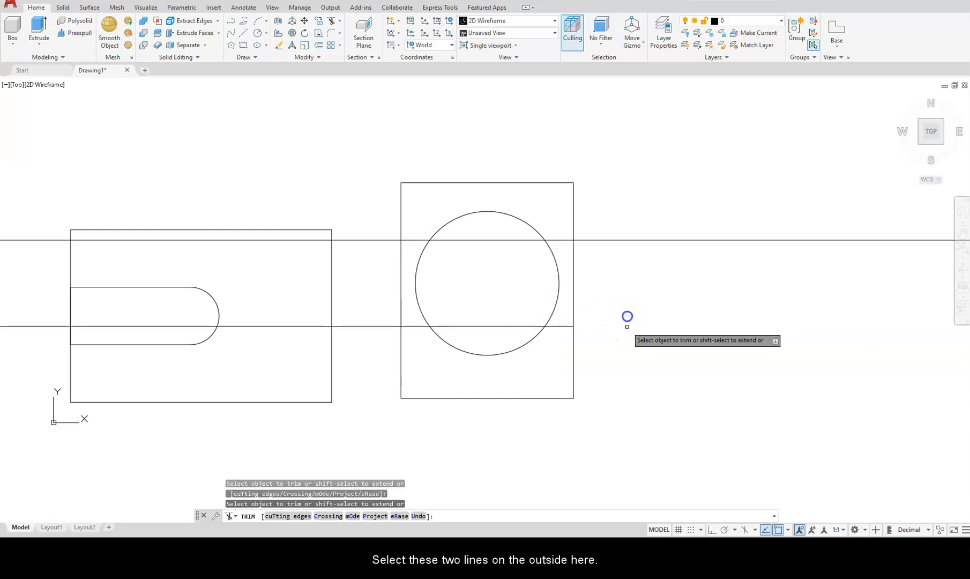
{"action": "left_click", "coordinate": [627, 239]}
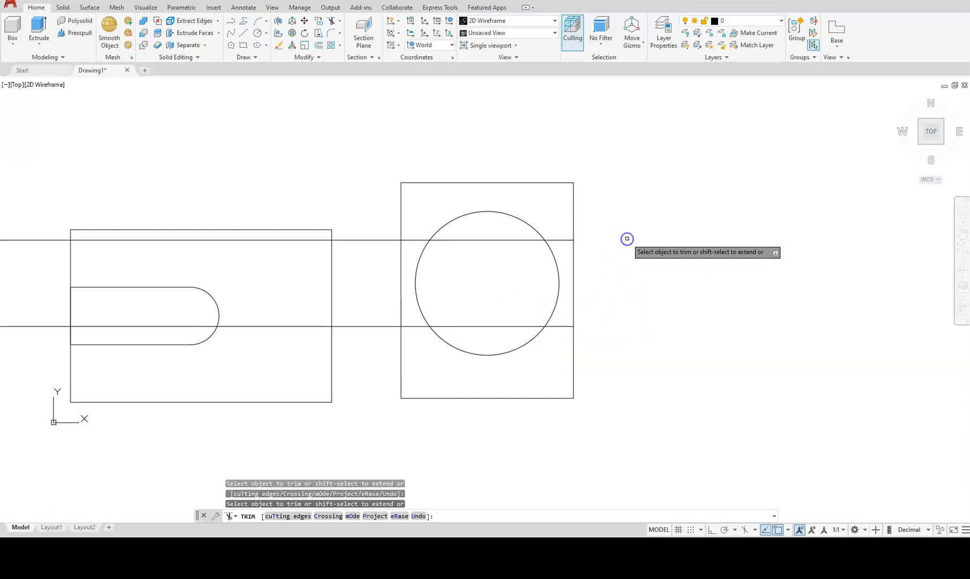
{"action": "left_click", "coordinate": [380, 239]}
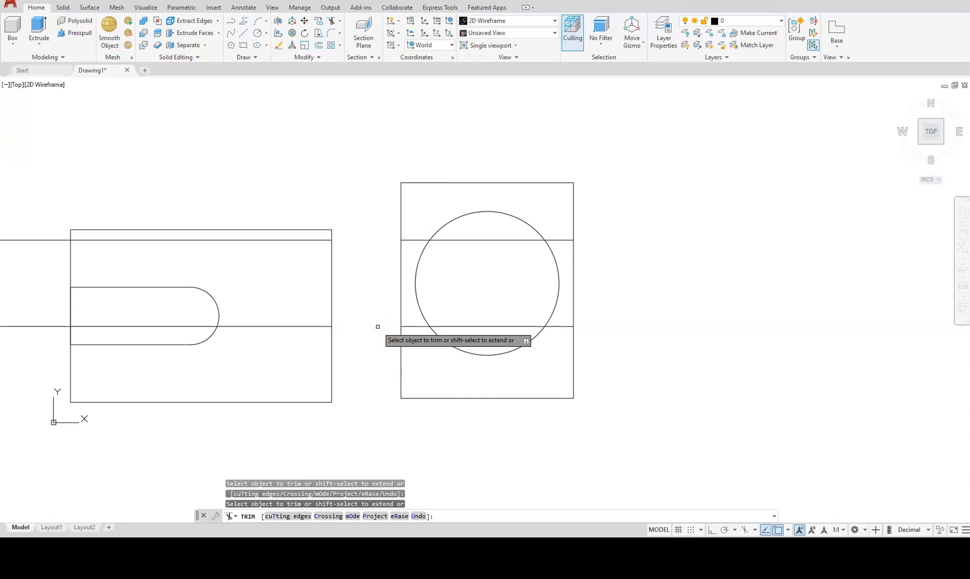
{"action": "left_click", "coordinate": [377, 326]}
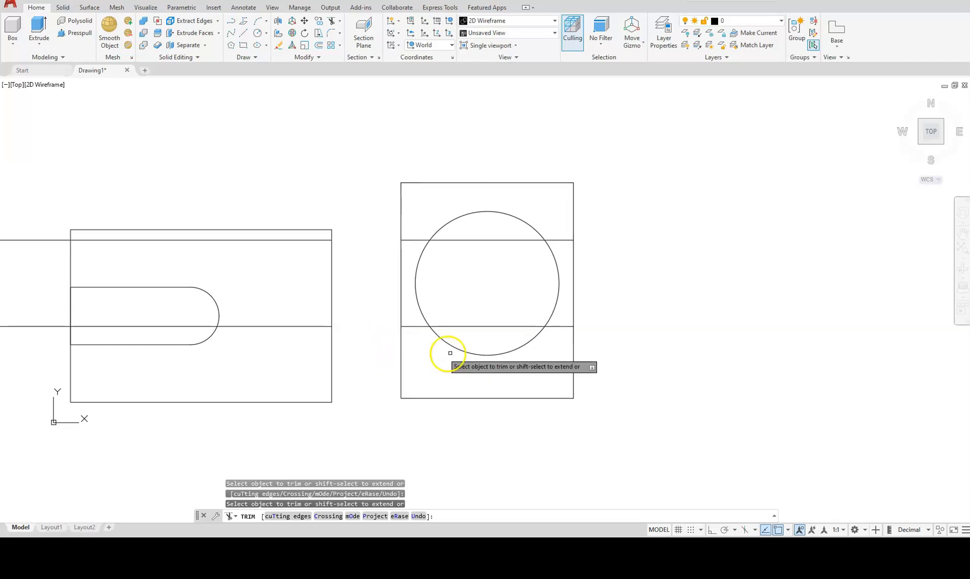
{"action": "left_click", "coordinate": [486, 326]}
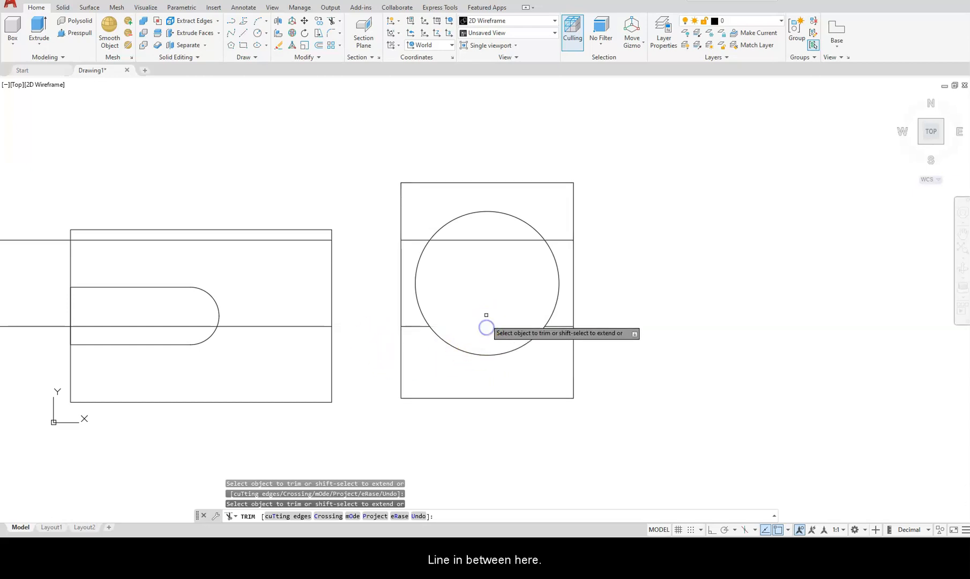
{"action": "left_click", "coordinate": [490, 239]}
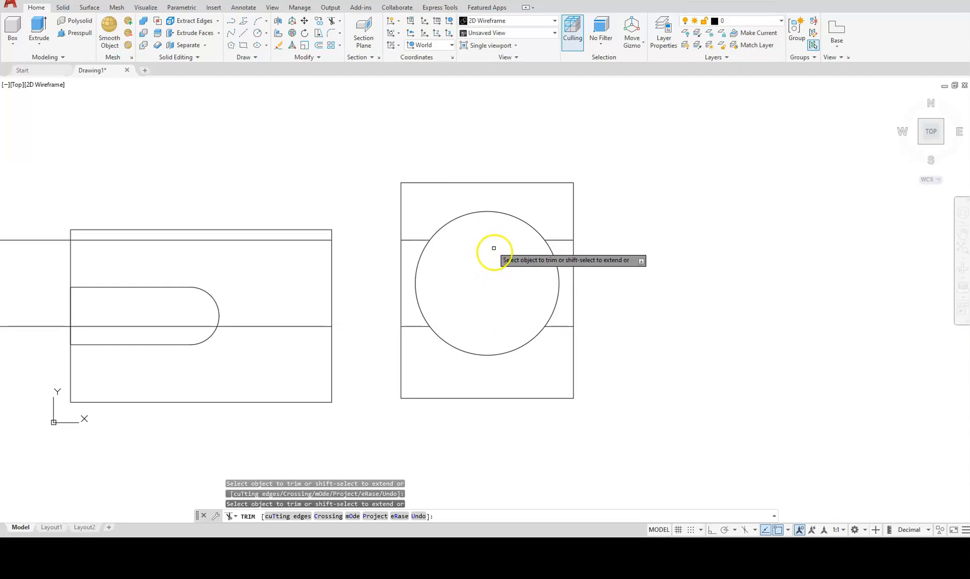
{"action": "left_click", "coordinate": [421, 261]}
{"action": "left_click_drag", "start_coordinate": [556, 253], "coordinate": [542, 257]}
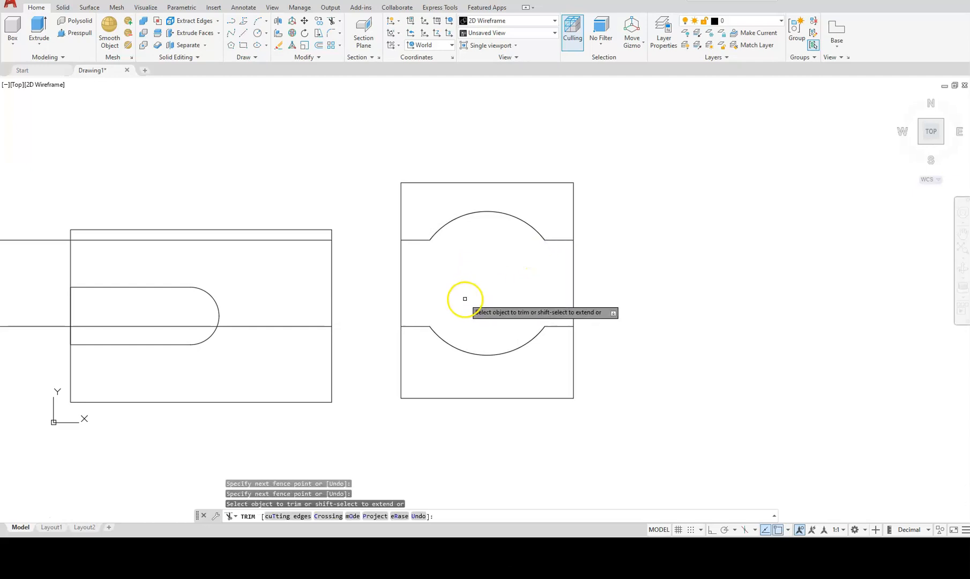
{"action": "key", "text": "Escape"}
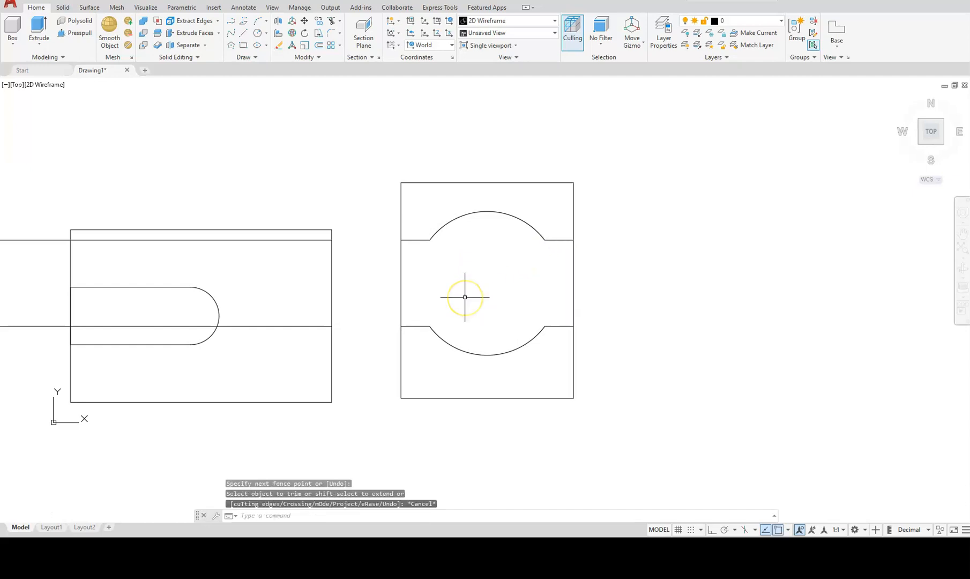
Erase the two leftover long construction lines.
{"action": "scroll", "coordinate": [465, 294], "scroll_direction": "down", "scroll_amount": 3}
{"action": "middle_click_drag", "start_coordinate": [453, 294], "coordinate": [611, 336]}
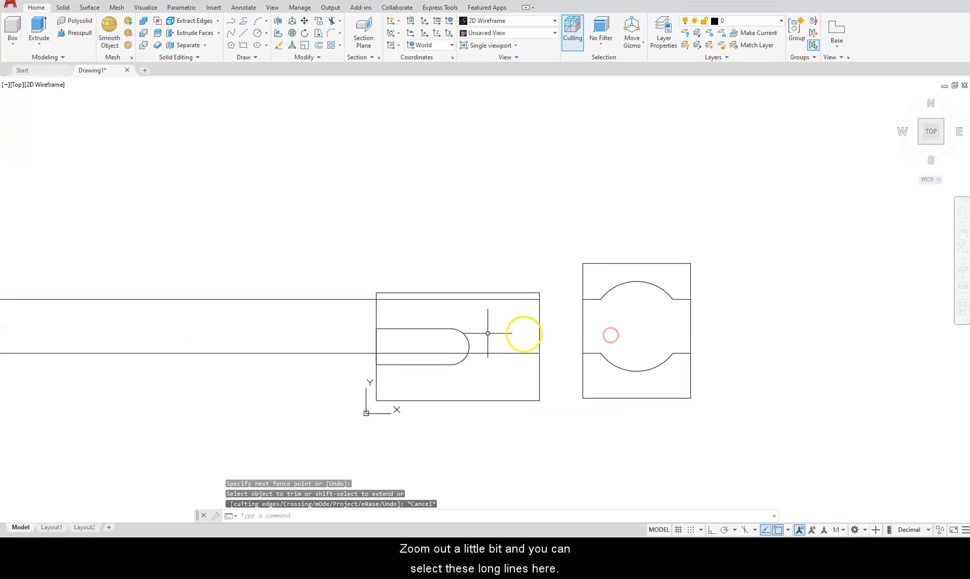
{"action": "left_click", "coordinate": [277, 352]}
{"action": "left_click", "coordinate": [290, 299]}
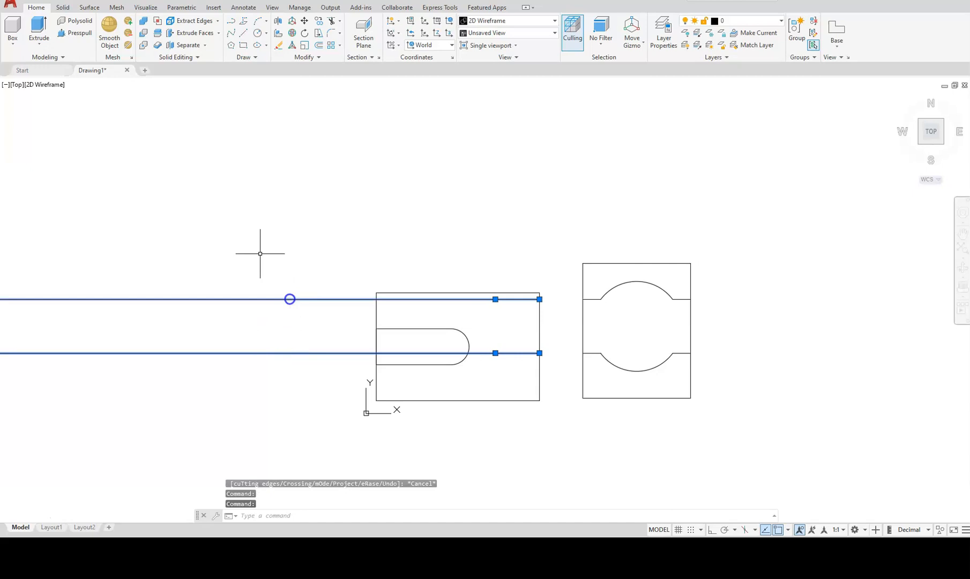
{"action": "key", "text": "Delete"}
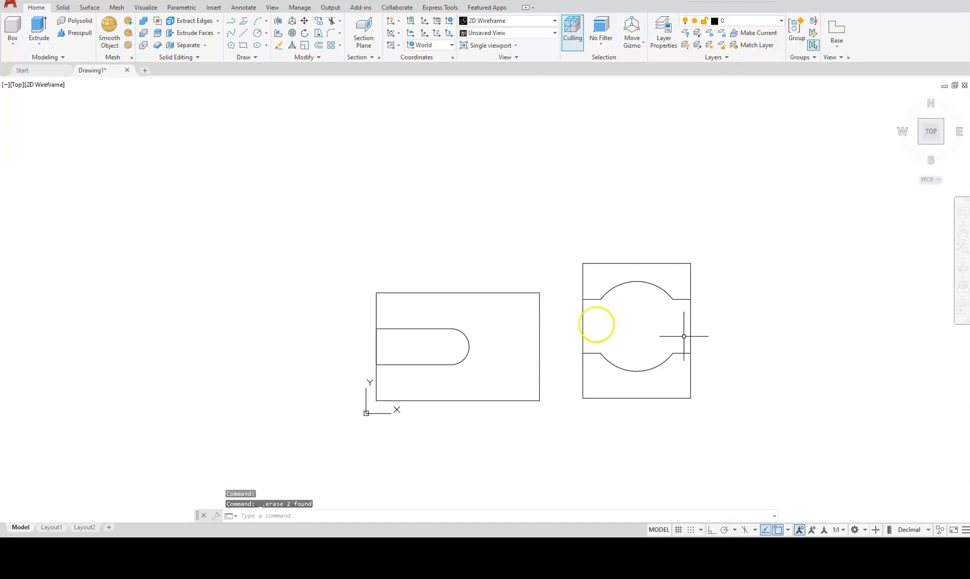
{"action": "middle_click_drag", "start_coordinate": [670, 368], "coordinate": [545, 367]}
{"action": "scroll", "coordinate": [546, 364], "scroll_direction": "up", "scroll_amount": 2}
{"action": "scroll", "coordinate": [544, 364], "scroll_direction": "up", "scroll_amount": 2}
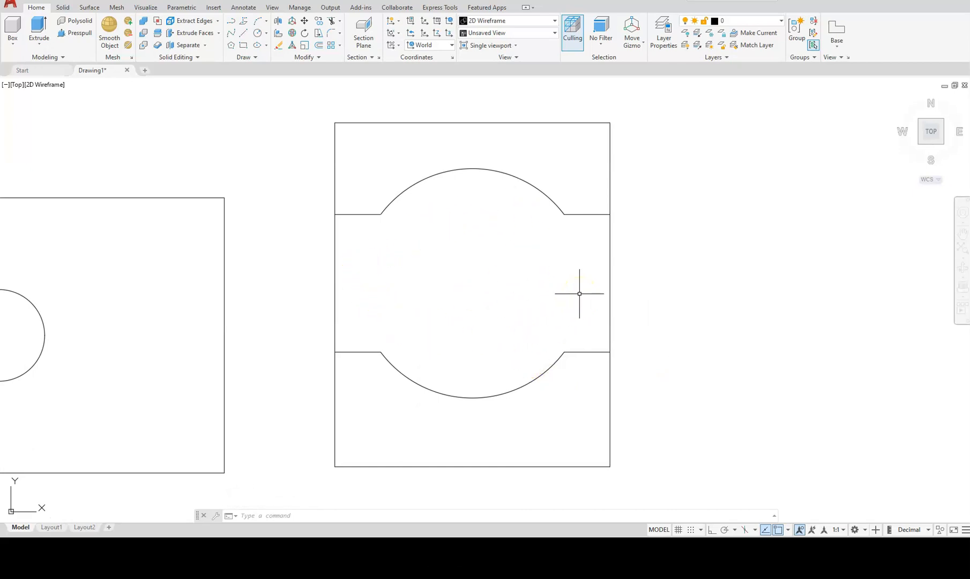
Create a closed boundary polyline around the region between the two arcs using BO.
{"action": "type", "text": "b"}
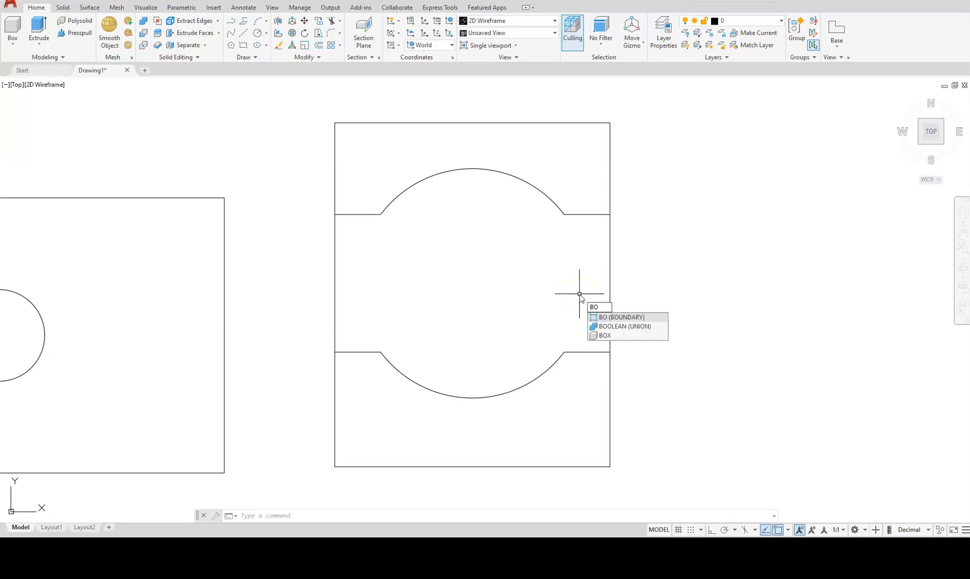
{"action": "key", "text": "Return"}
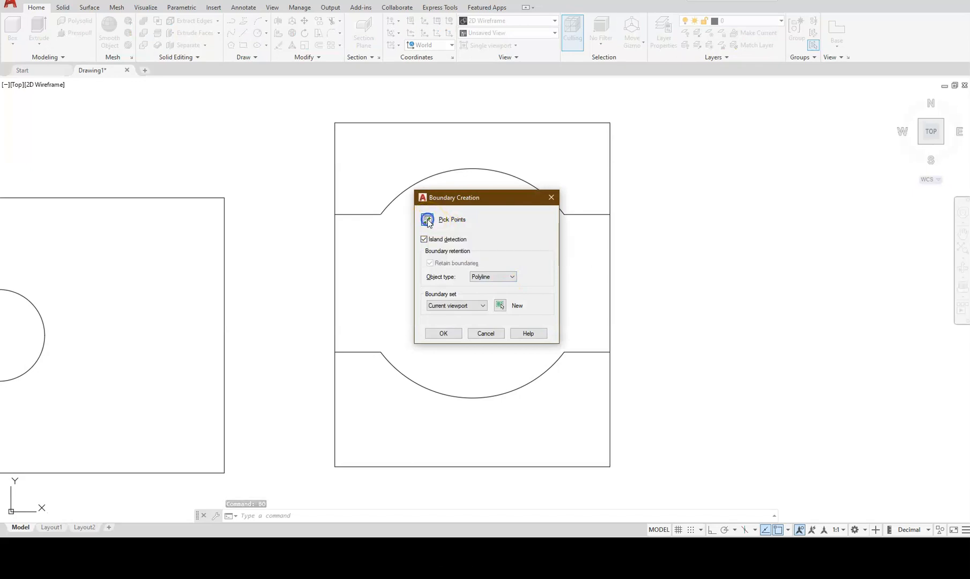
{"action": "left_click", "coordinate": [427, 220]}
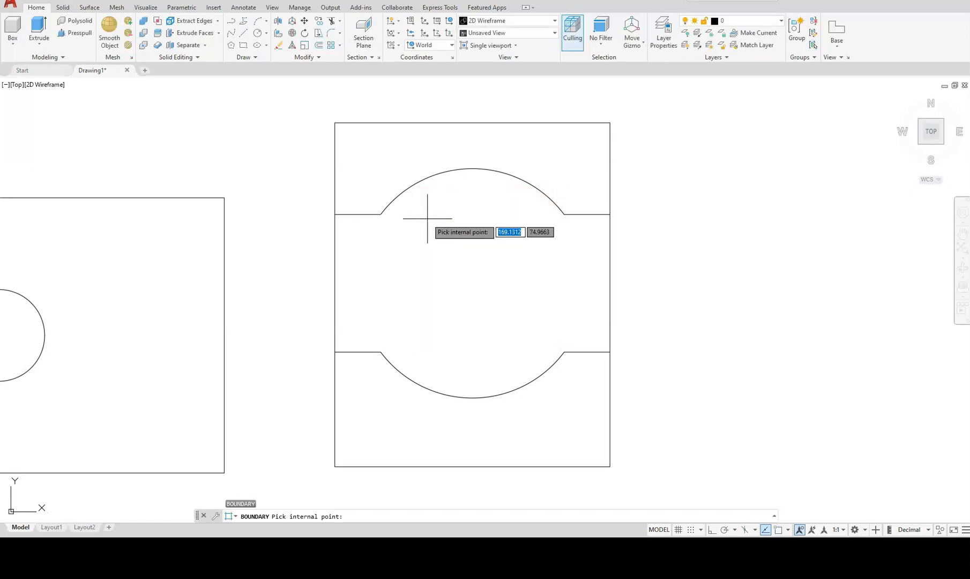
{"action": "left_click", "coordinate": [452, 308]}
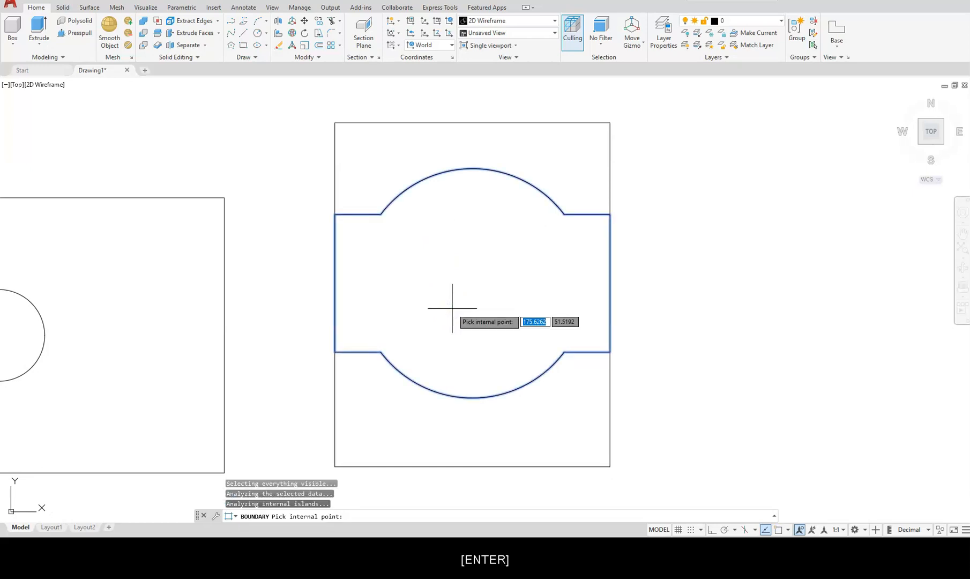
{"action": "key", "text": "Return"}
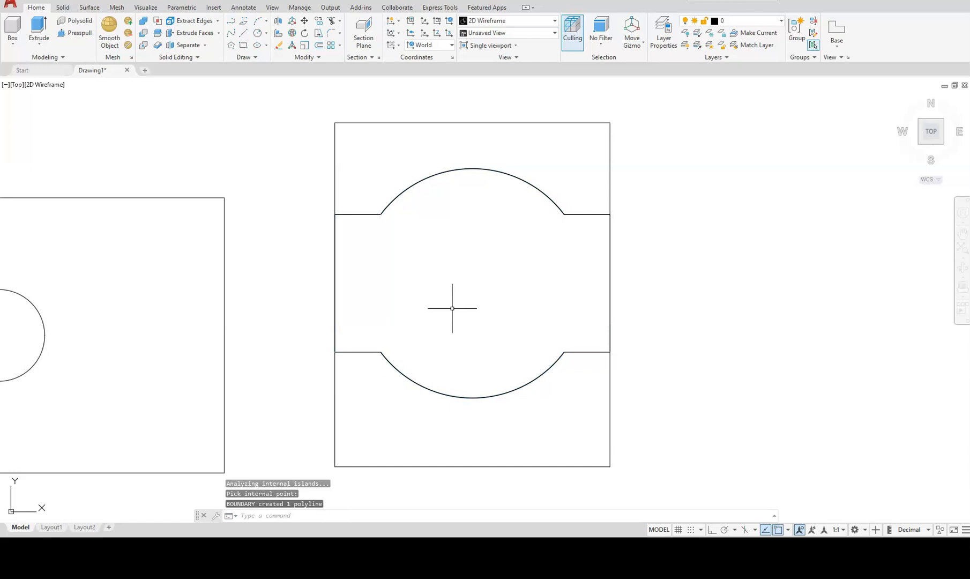
{"action": "scroll", "coordinate": [452, 308], "scroll_direction": "down", "scroll_amount": 2}
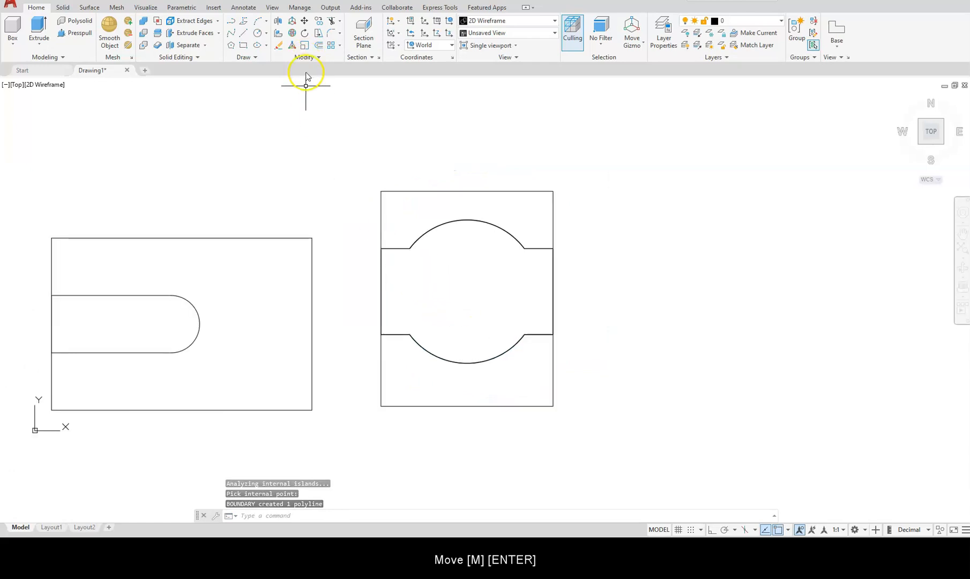
Move the boundary outline and the 72 by 90 rectangle further right.
{"action": "type", "text": "m"}
{"action": "key", "text": "Return"}
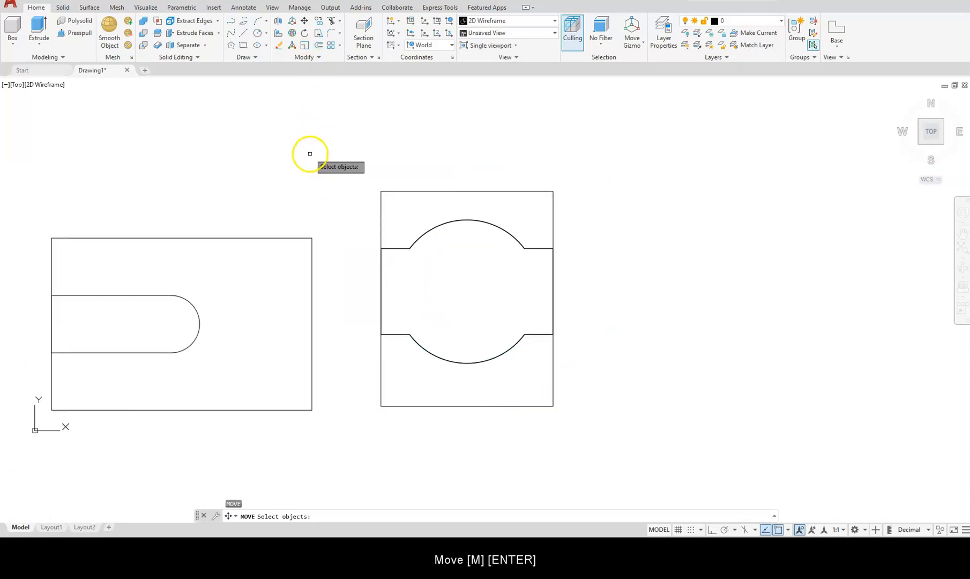
{"action": "left_click", "coordinate": [479, 363]}
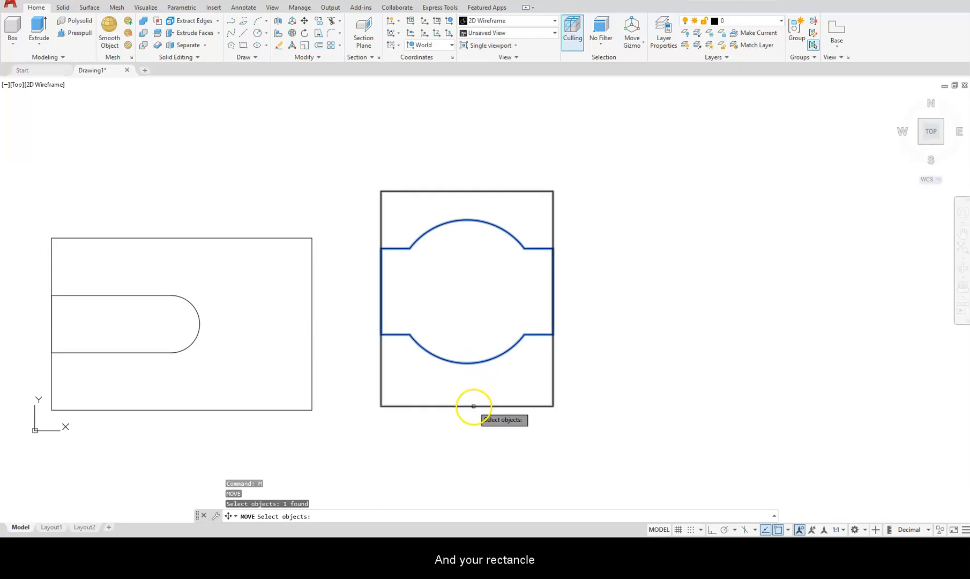
{"action": "left_click", "coordinate": [473, 406]}
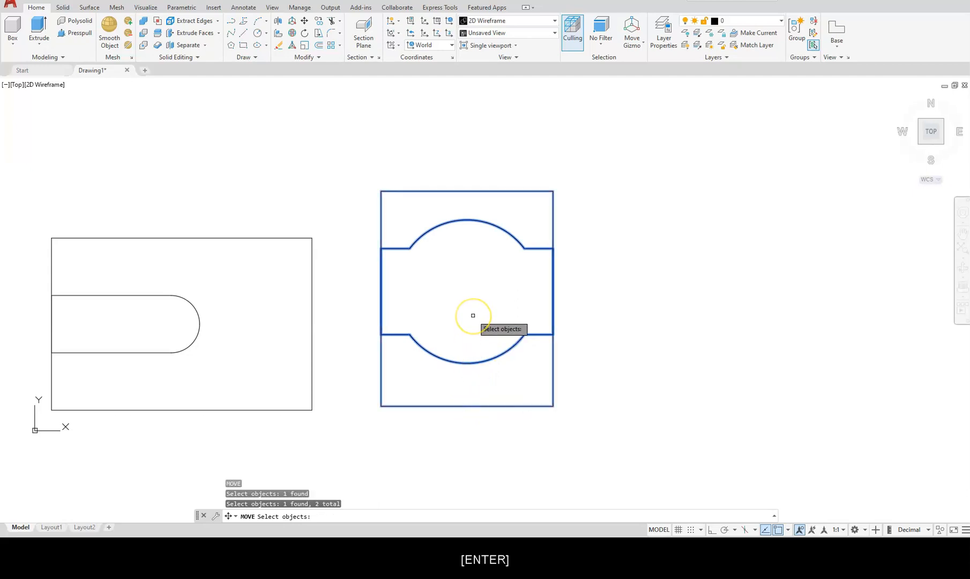
{"action": "key", "text": "Return"}
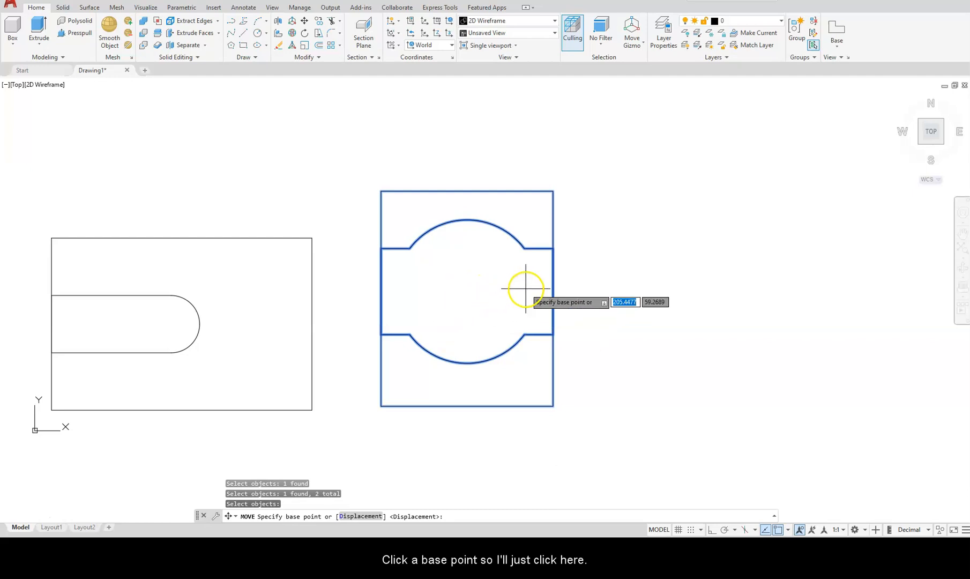
{"action": "left_click", "coordinate": [607, 294]}
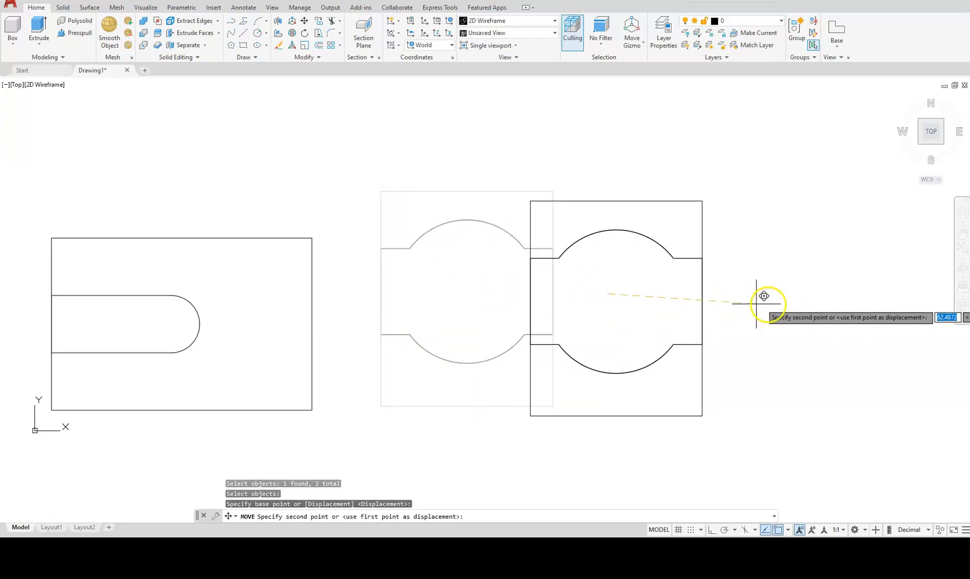
{"action": "left_click", "coordinate": [822, 285]}
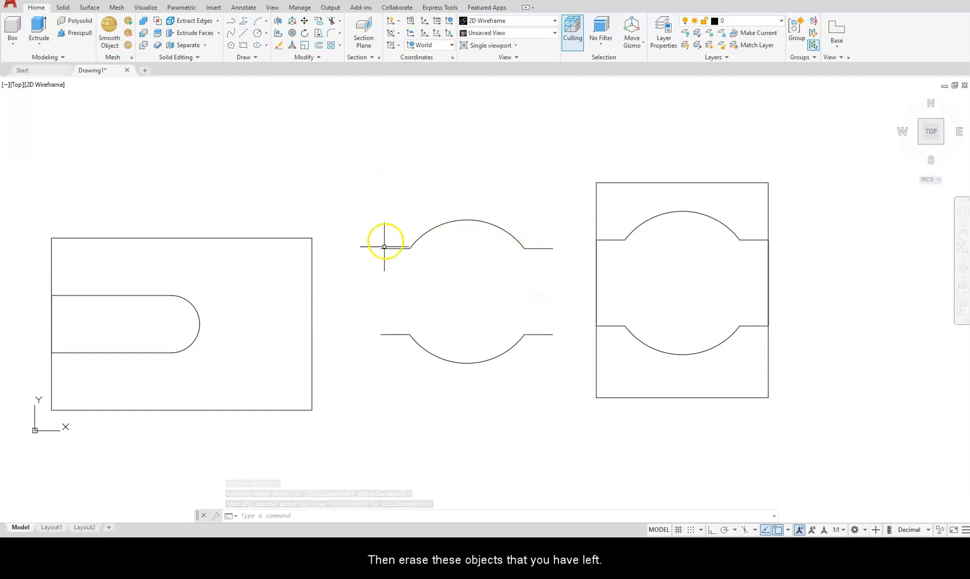
{"action": "left_click", "coordinate": [344, 154]}
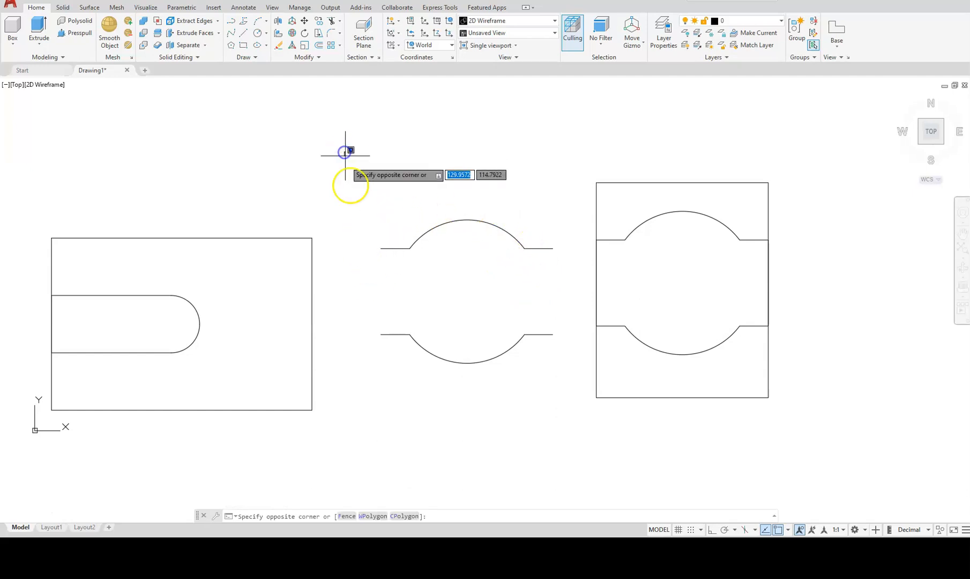
Window-select and erase the leftover arc lines.
{"action": "left_click", "coordinate": [565, 397]}
{"action": "key", "text": "Delete"}
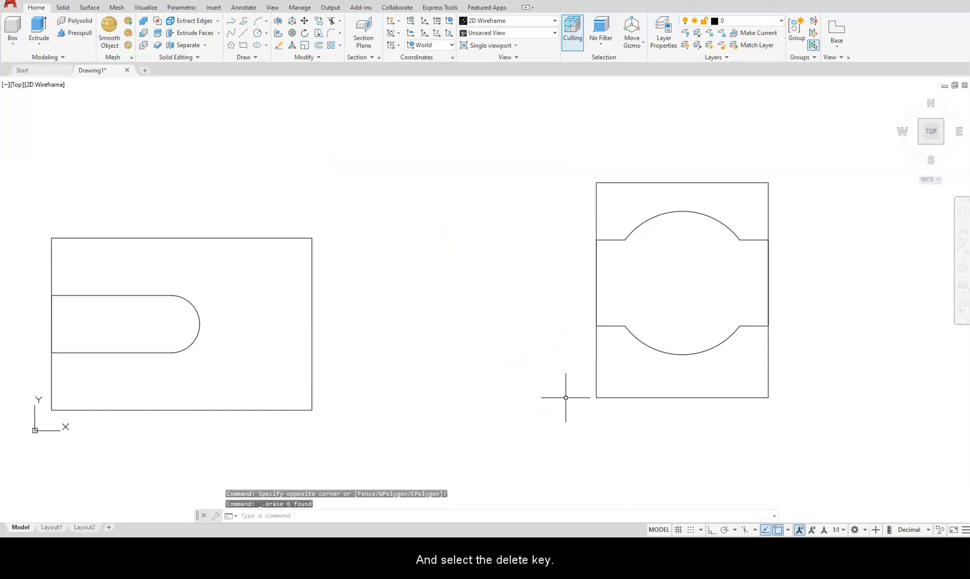
{"action": "middle_click_drag", "start_coordinate": [566, 384], "coordinate": [411, 396]}
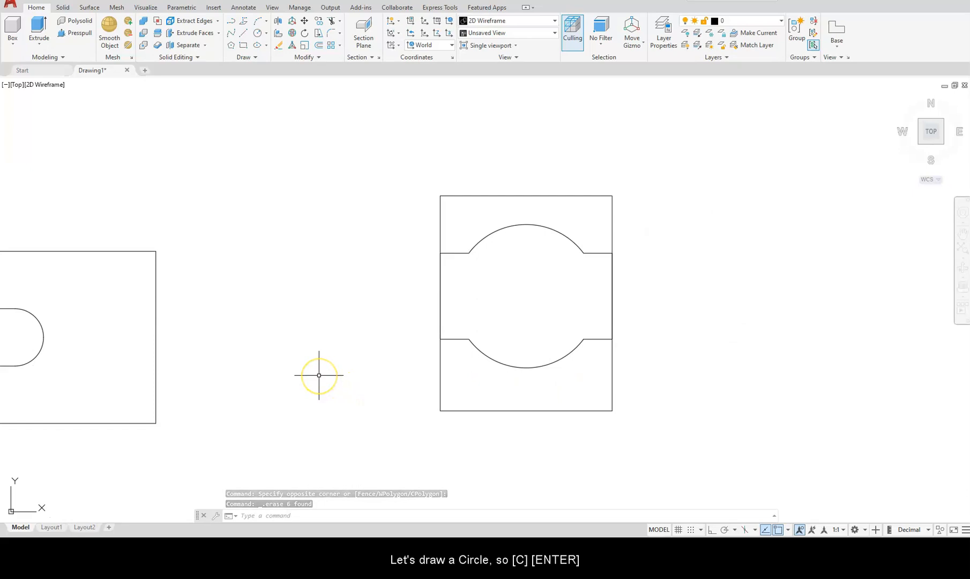
Draw a 24-diameter circle centred on the arcs' centre in the right-hand view.
{"action": "type", "text": "c"}
{"action": "key", "text": "Return"}
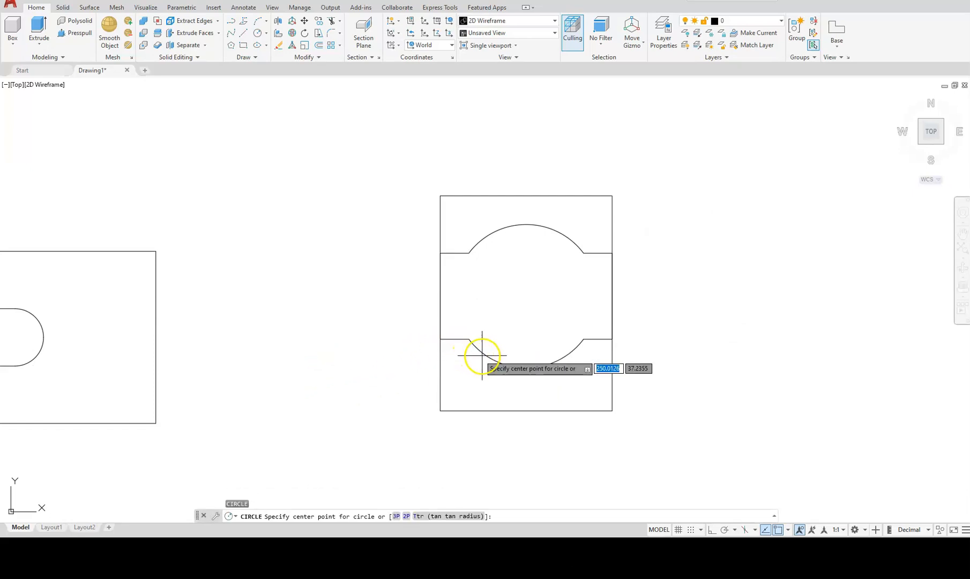
{"action": "left_click", "coordinate": [526, 295]}
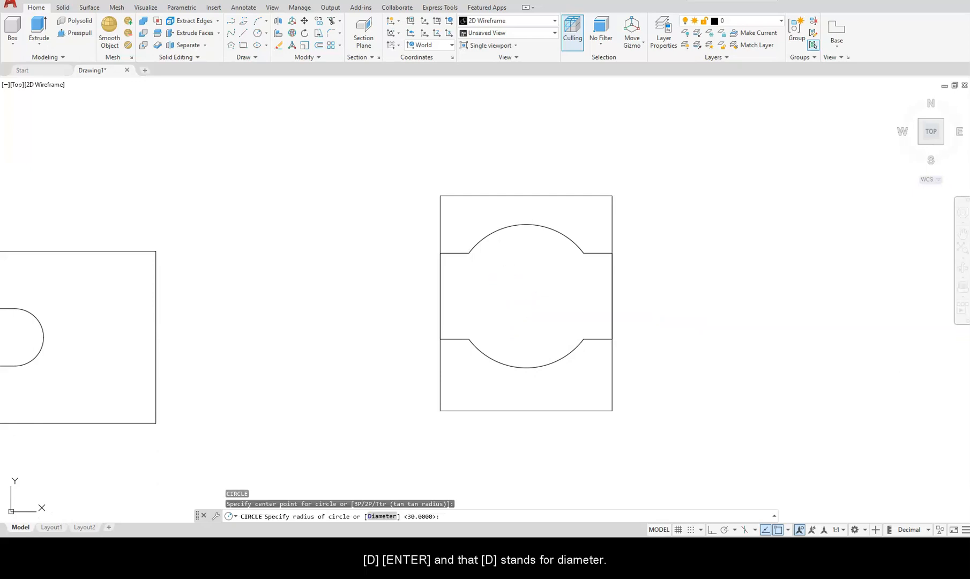
{"action": "type", "text": "d"}
{"action": "key", "text": "Return"}
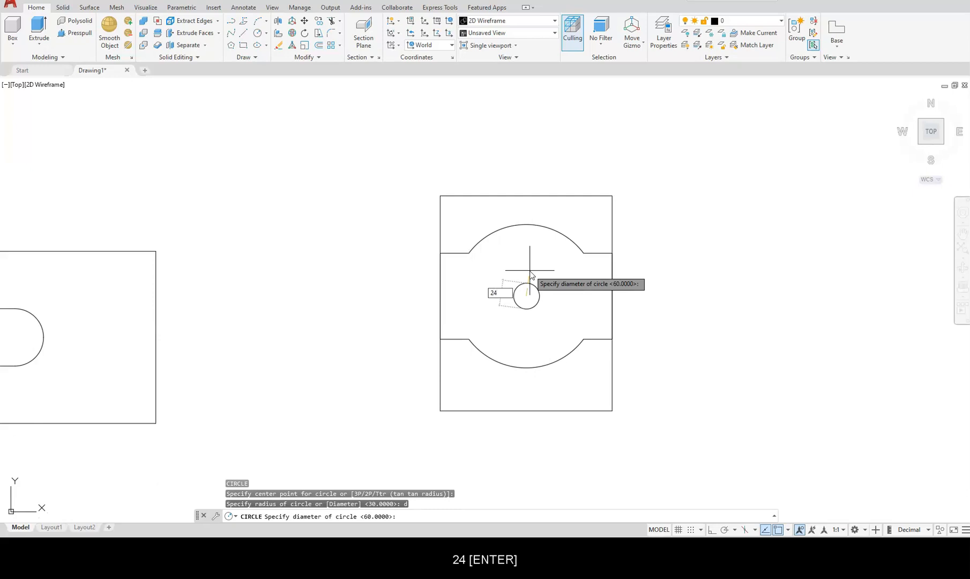
{"action": "type", "text": "24"}
{"action": "key", "text": "Return"}
{"action": "scroll", "coordinate": [418, 283], "scroll_direction": "down", "scroll_amount": 4}
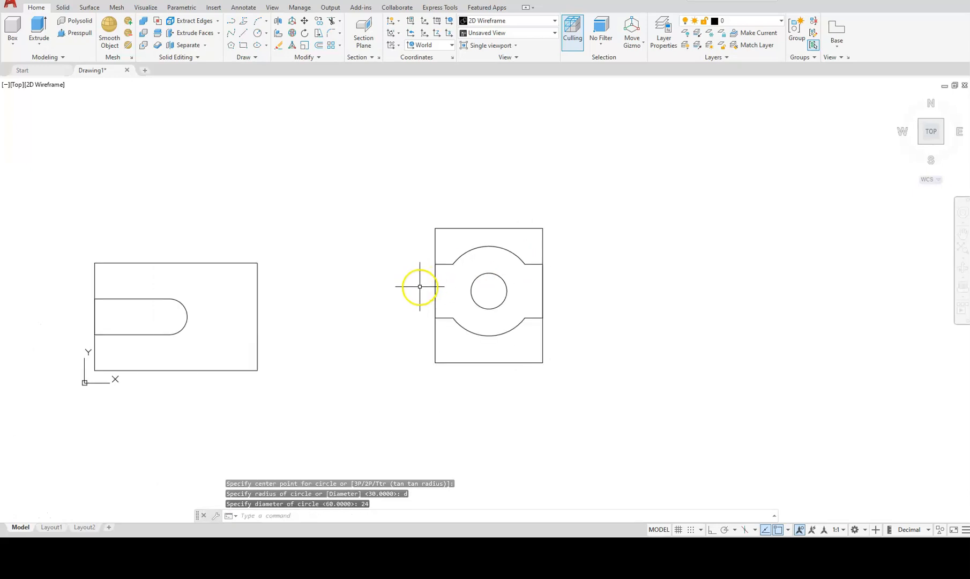
{"action": "mouse_move", "coordinate": [307, 320]}
{"action": "middle_mouse_down"}
{"action": "mouse_move", "coordinate": [384, 326]}
{"action": "mouse_move", "coordinate": [389, 341]}
{"action": "middle_mouse_up"}
{"action": "scroll", "coordinate": [391, 342], "scroll_direction": "up", "scroll_amount": 2}
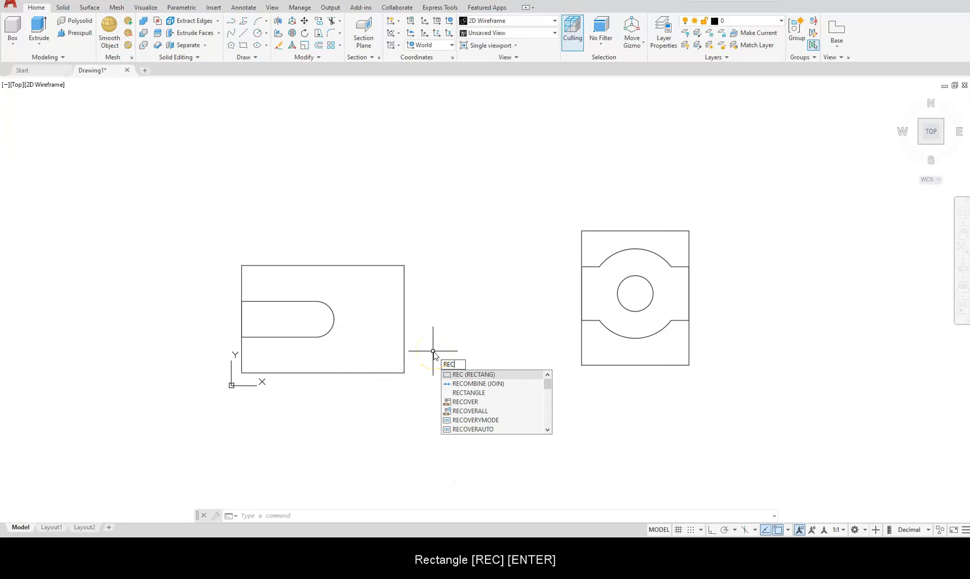
Draw a 72 by 50 rectangle with its first corner below and between the two views.
{"action": "key", "text": "Return"}
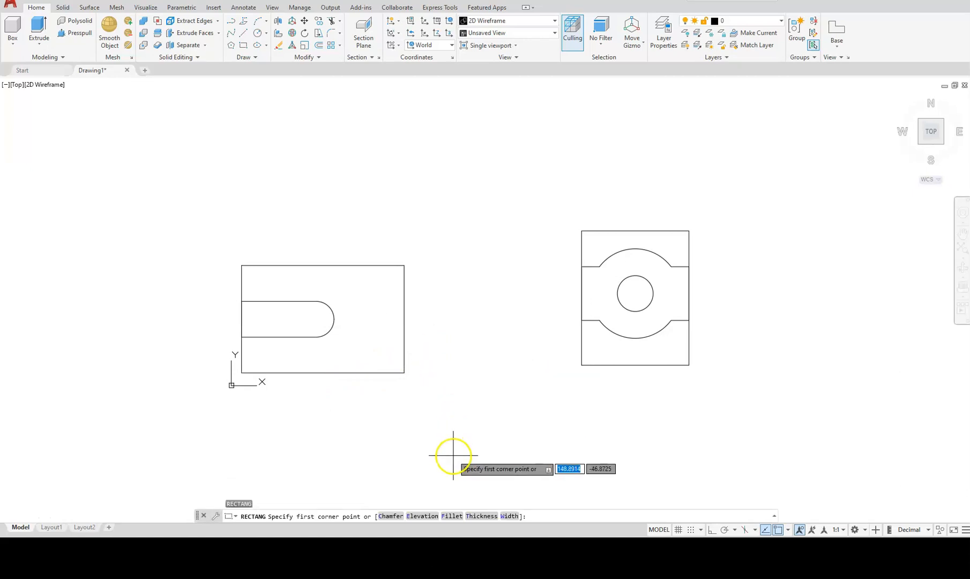
{"action": "left_click", "coordinate": [452, 457]}
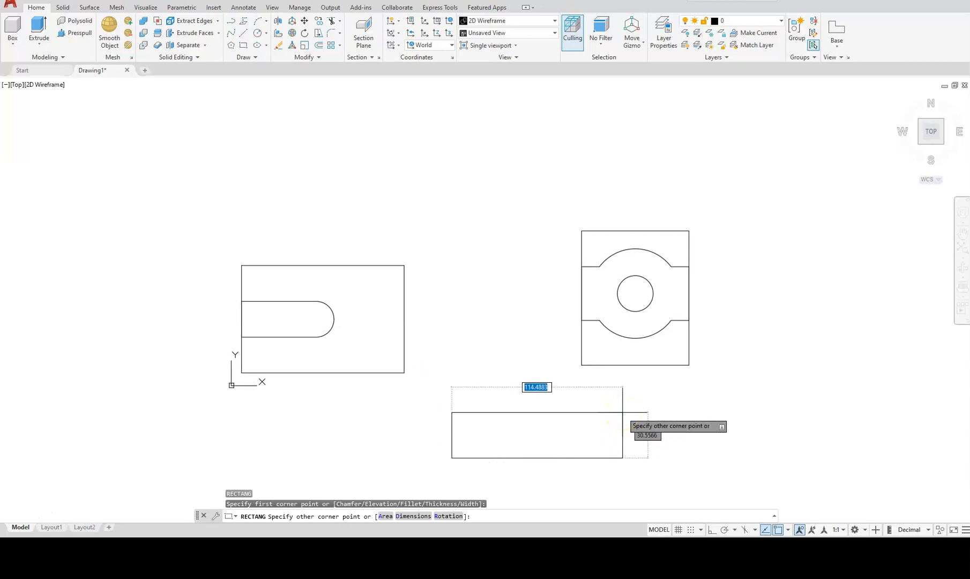
{"action": "key", "text": "comma"}
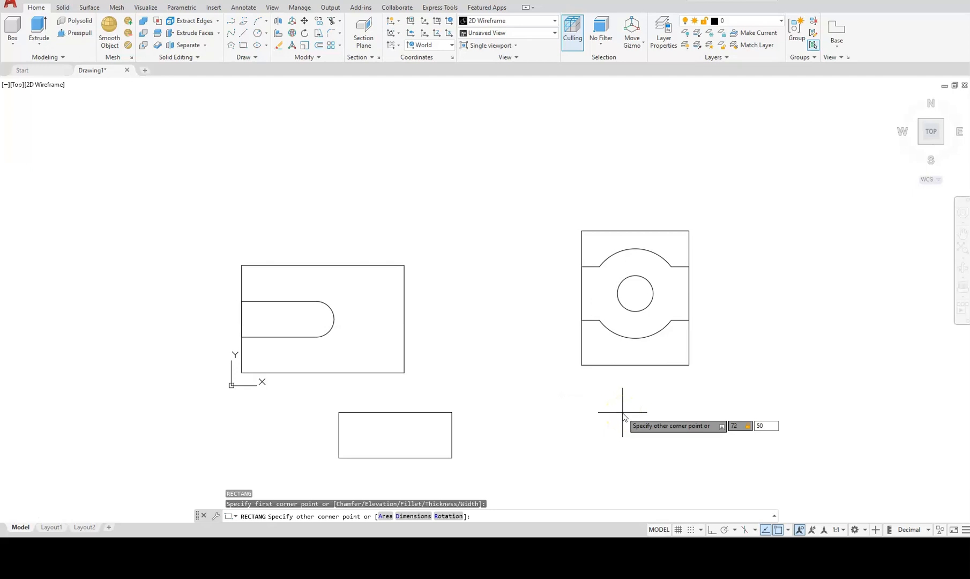
{"action": "key", "text": "Return"}
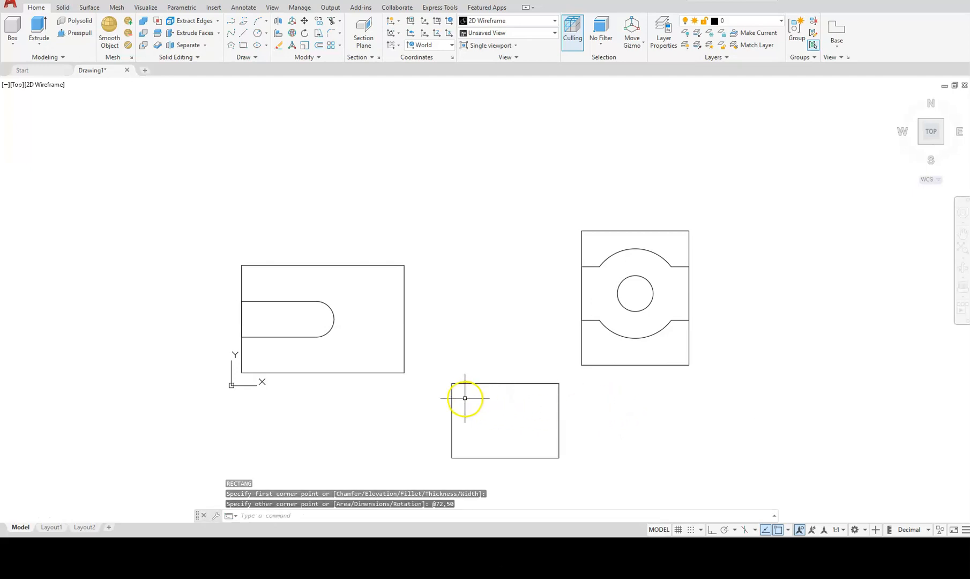
Switch to SW isometric and extrude the rectangle and its slot outline 25 units high.
{"action": "left_click", "coordinate": [920, 143]}
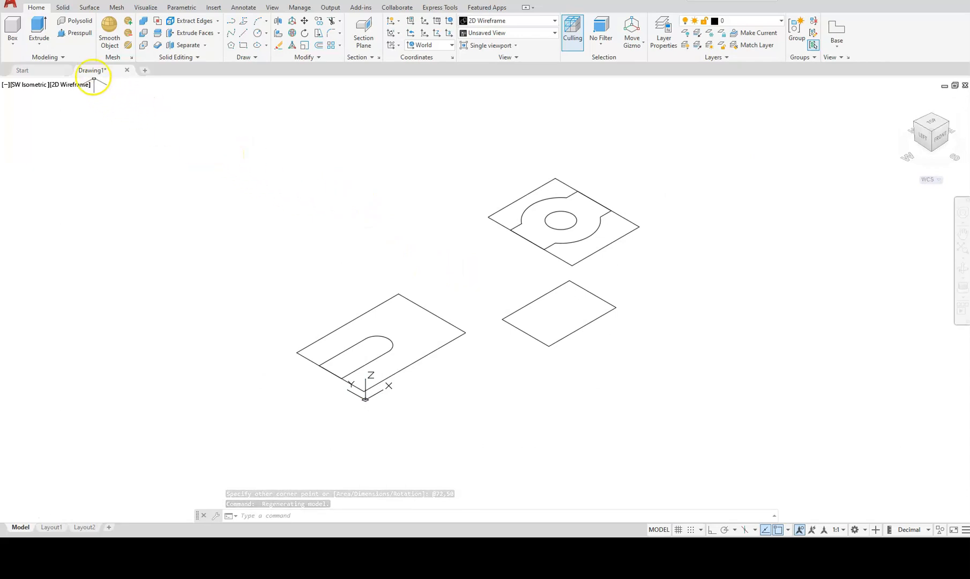
{"action": "type", "text": "ext"}
{"action": "key", "text": "Return"}
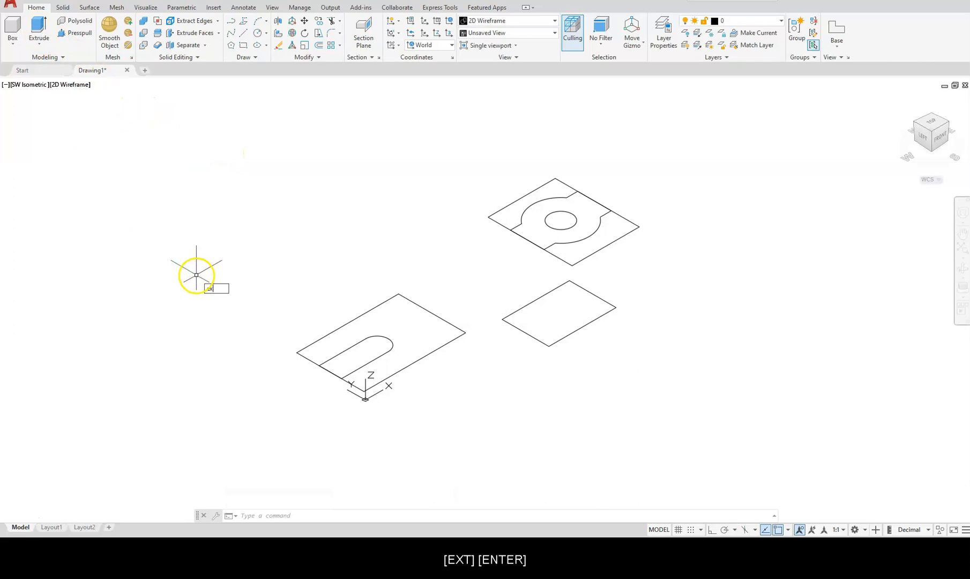
{"action": "type", "text": "t"}
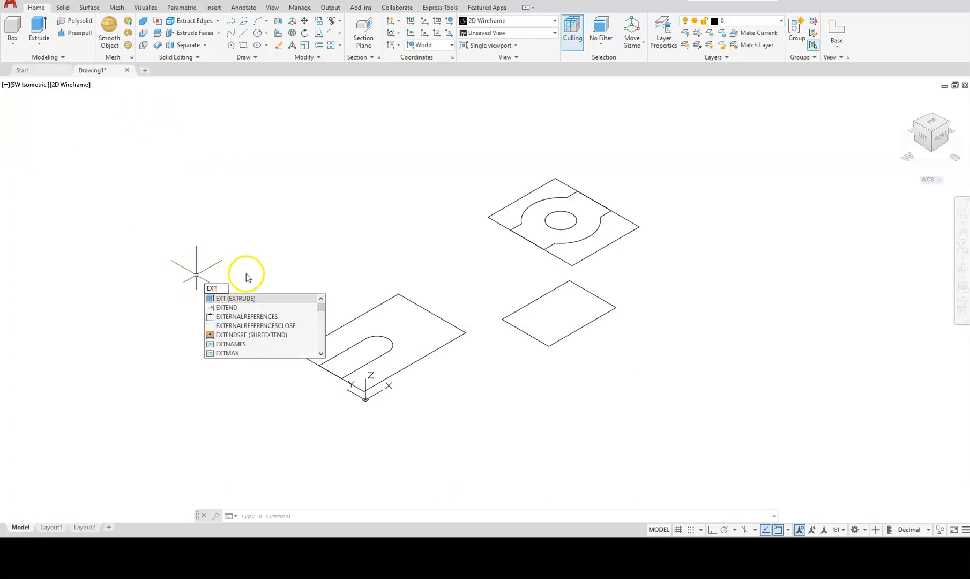
{"action": "key", "text": "Return"}
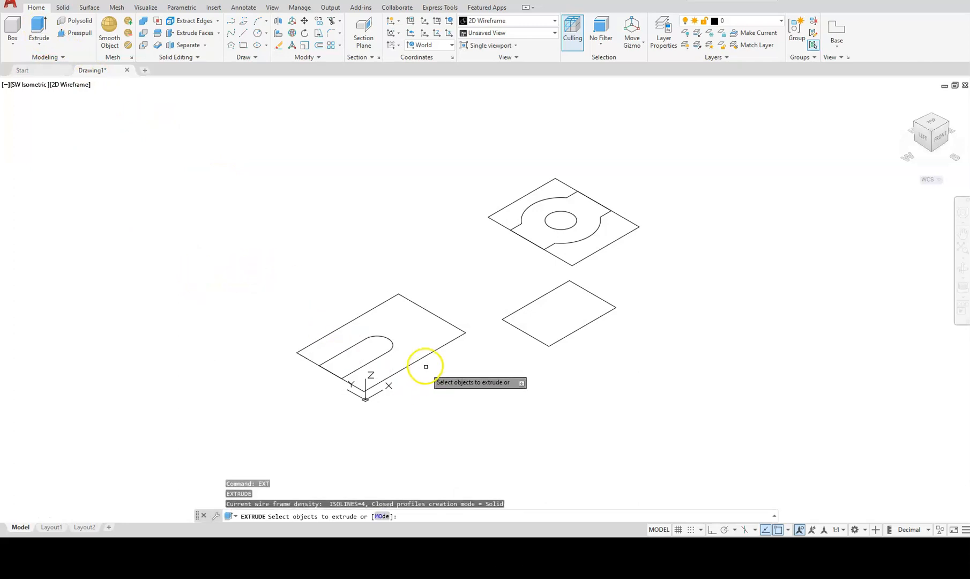
{"action": "left_click", "coordinate": [417, 360]}
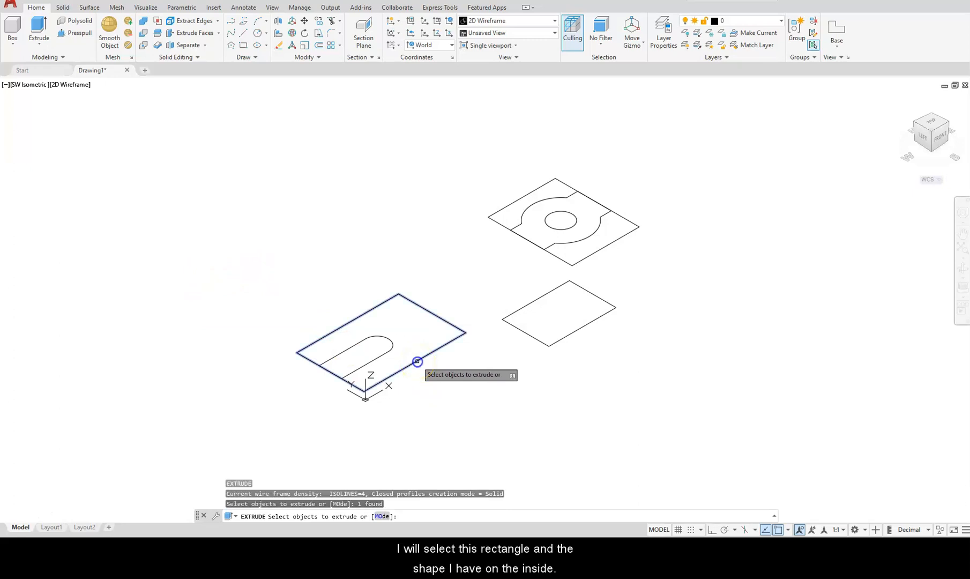
{"action": "left_click", "coordinate": [386, 351]}
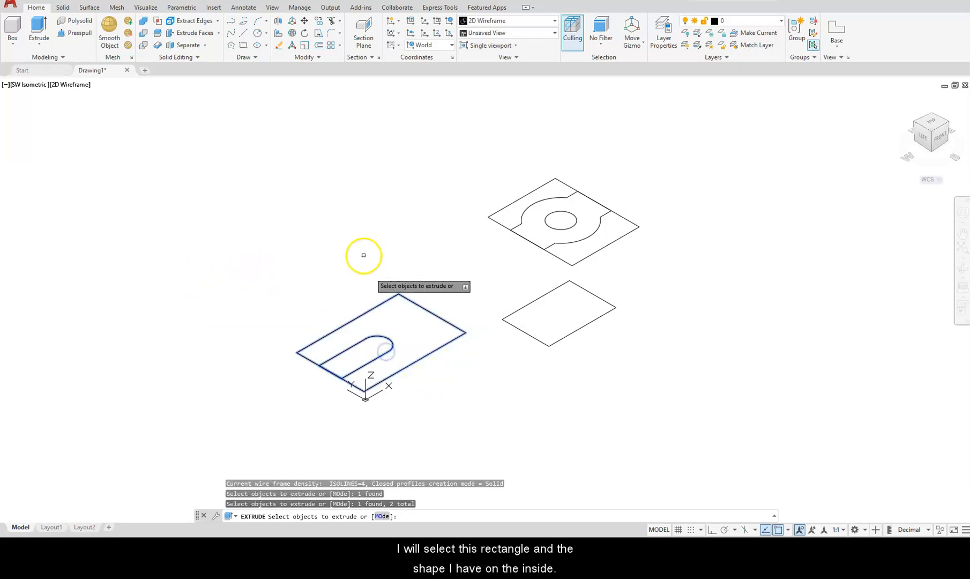
{"action": "key", "text": "Return"}
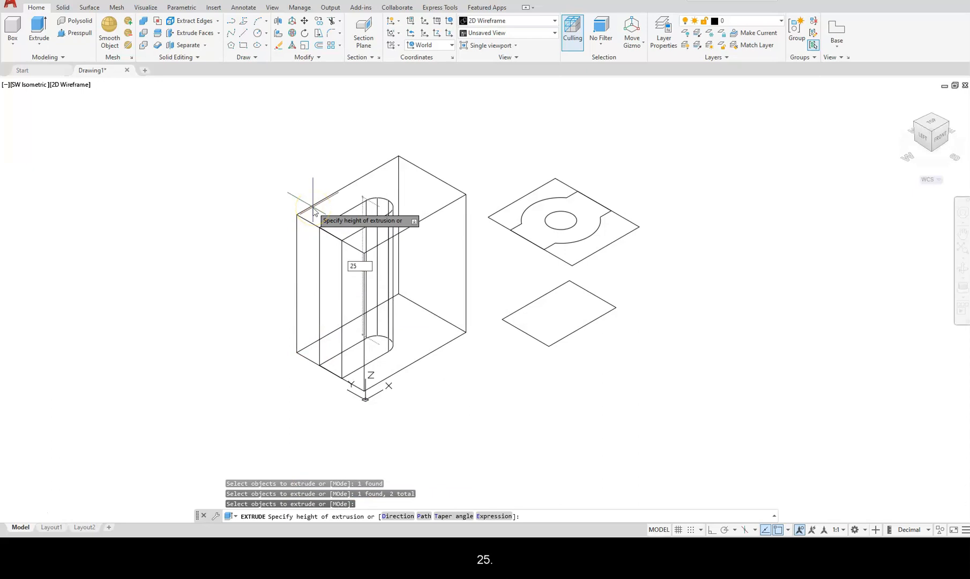
{"action": "key", "text": "Return"}
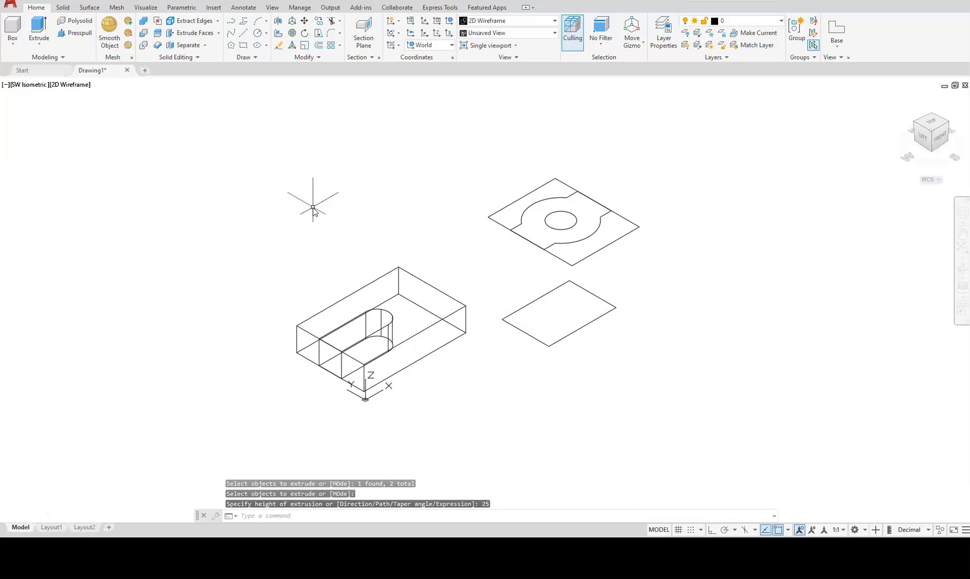
{"action": "middle_click_drag", "start_coordinate": [477, 279], "coordinate": [396, 359]}
{"action": "scroll", "coordinate": [396, 359], "scroll_direction": "up", "scroll_amount": 2}
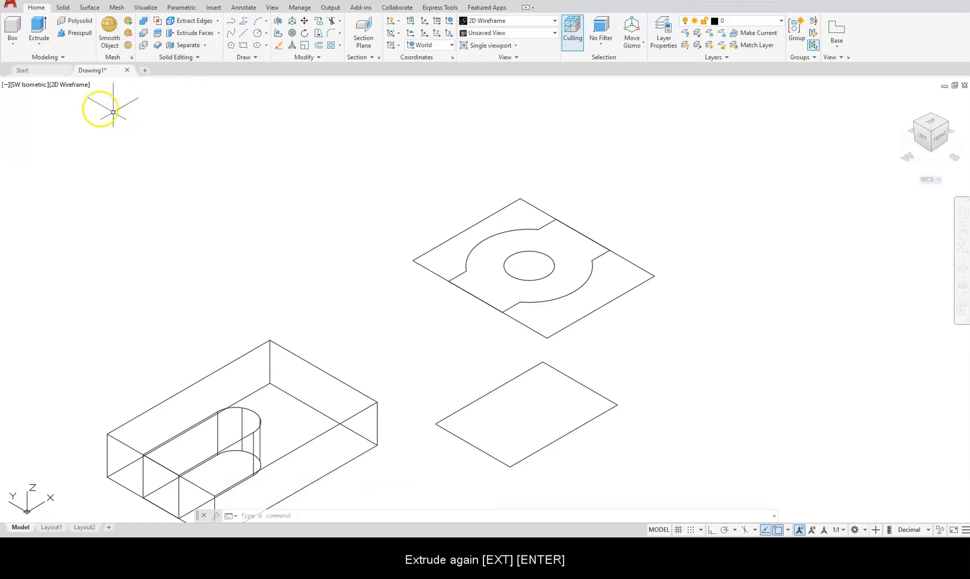
Extrude the square outline and its 24-diameter circle 36 units high.
{"action": "type", "text": "t"}
{"action": "key", "text": "Return"}
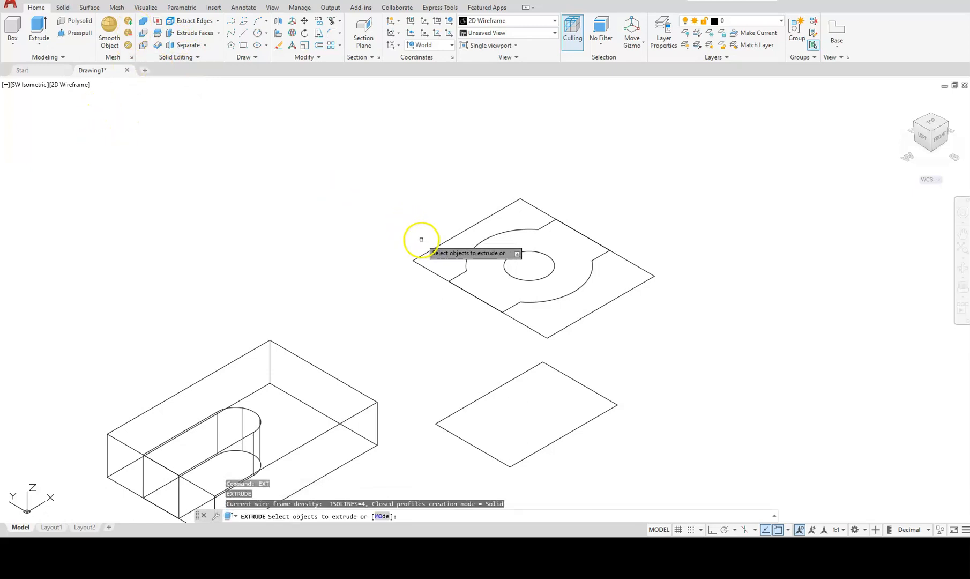
{"action": "left_click", "coordinate": [453, 234]}
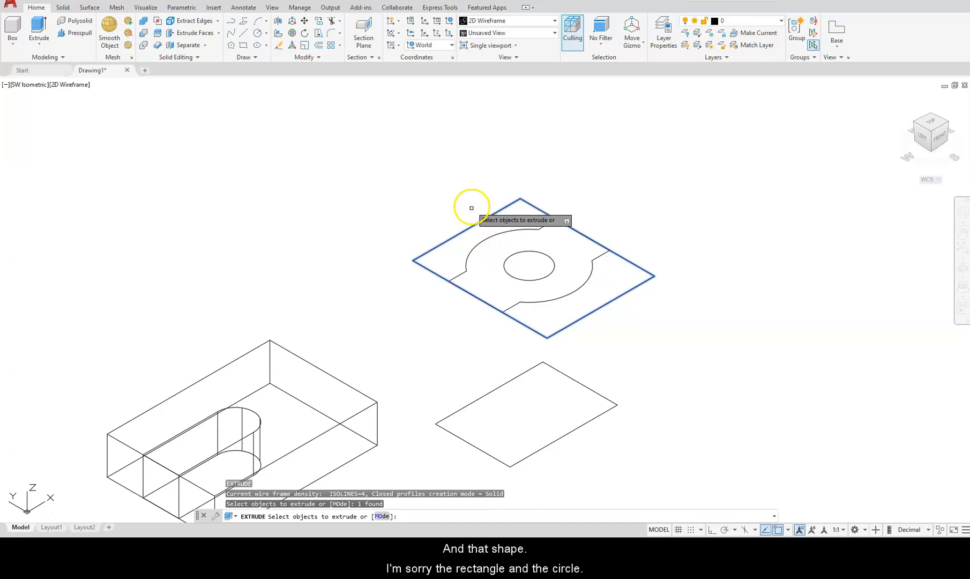
{"action": "left_click", "coordinate": [533, 251]}
{"action": "key", "text": "Return"}
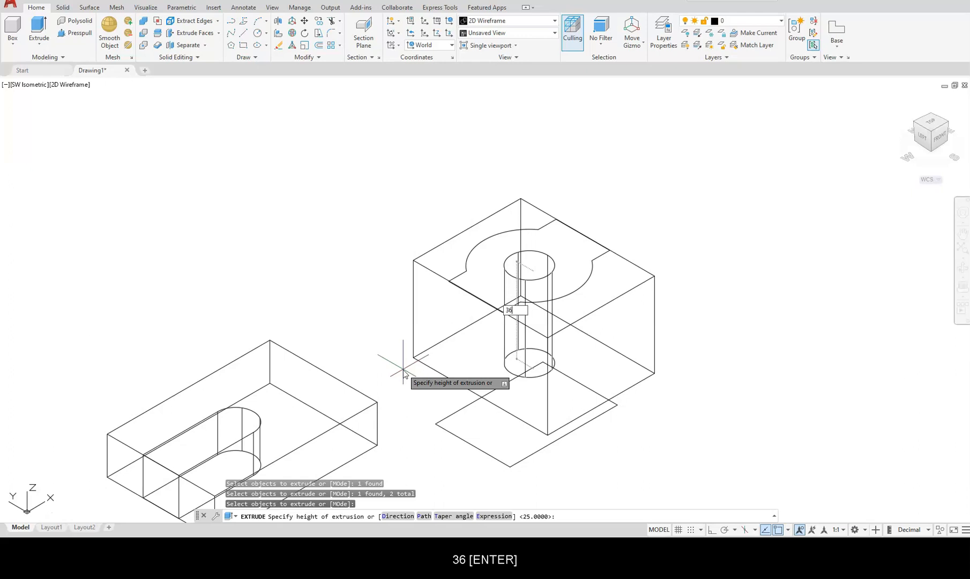
{"action": "key", "text": "Return"}
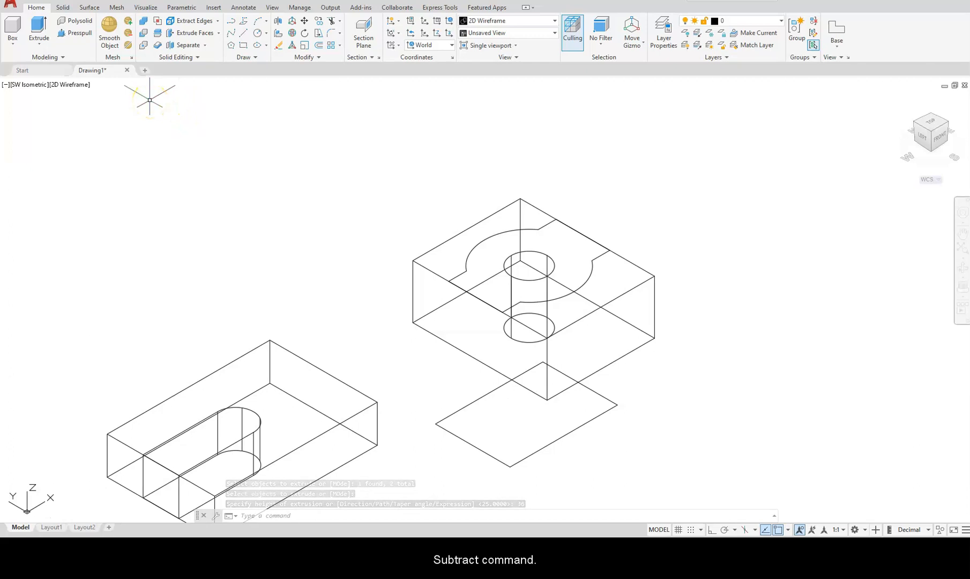
Subtract the central cylinder from the square block to make a hole.
{"action": "left_click", "coordinate": [144, 34]}
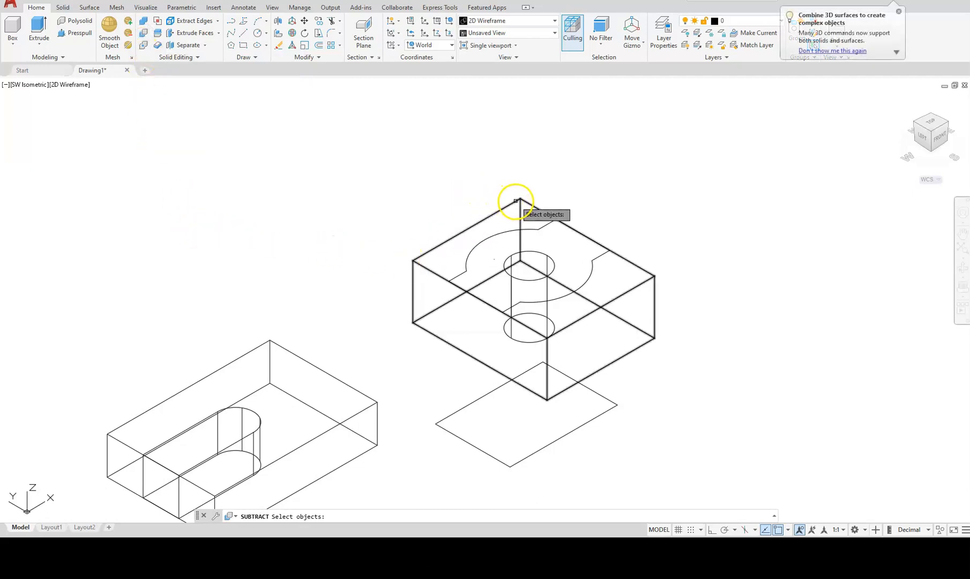
{"action": "left_click", "coordinate": [516, 201]}
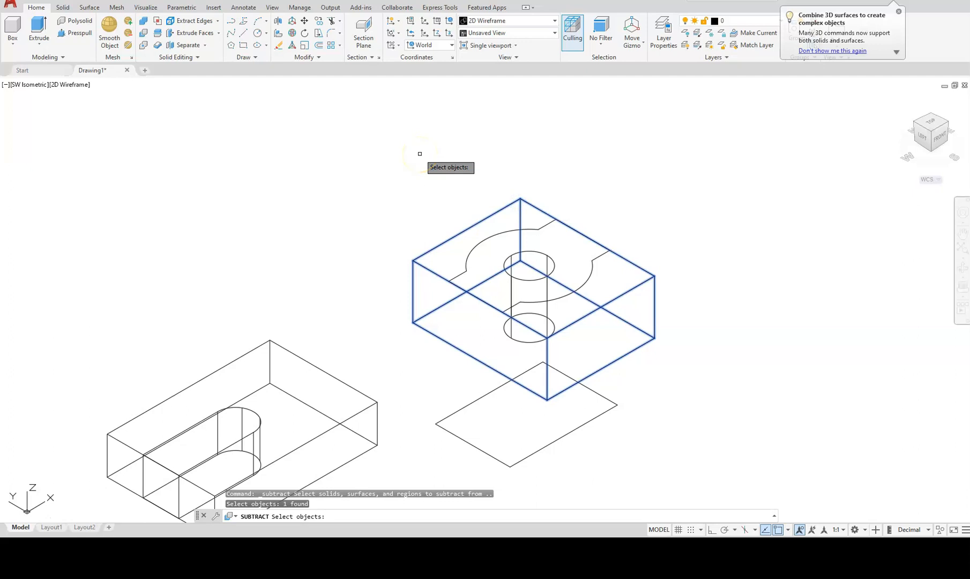
{"action": "key", "text": "Return"}
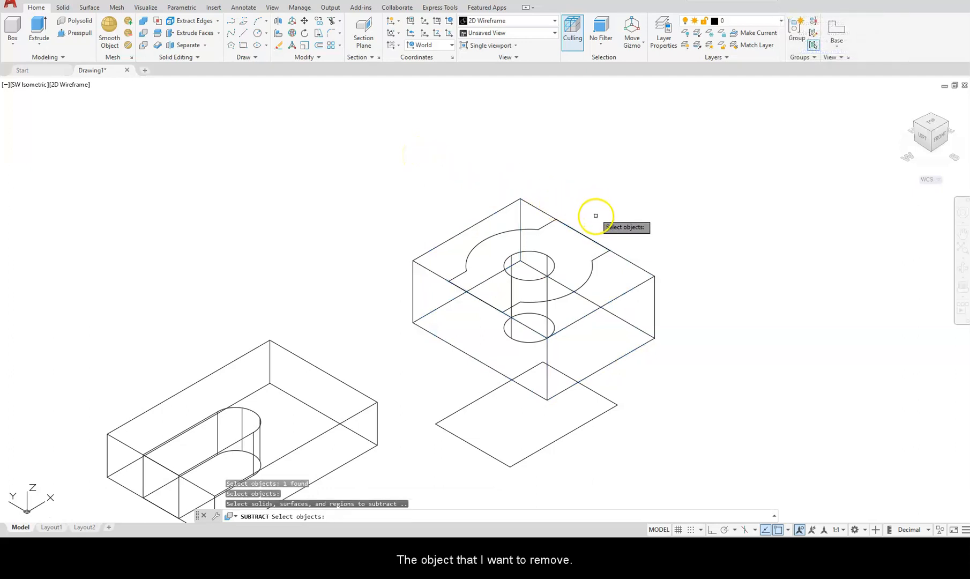
{"action": "left_click", "coordinate": [553, 263]}
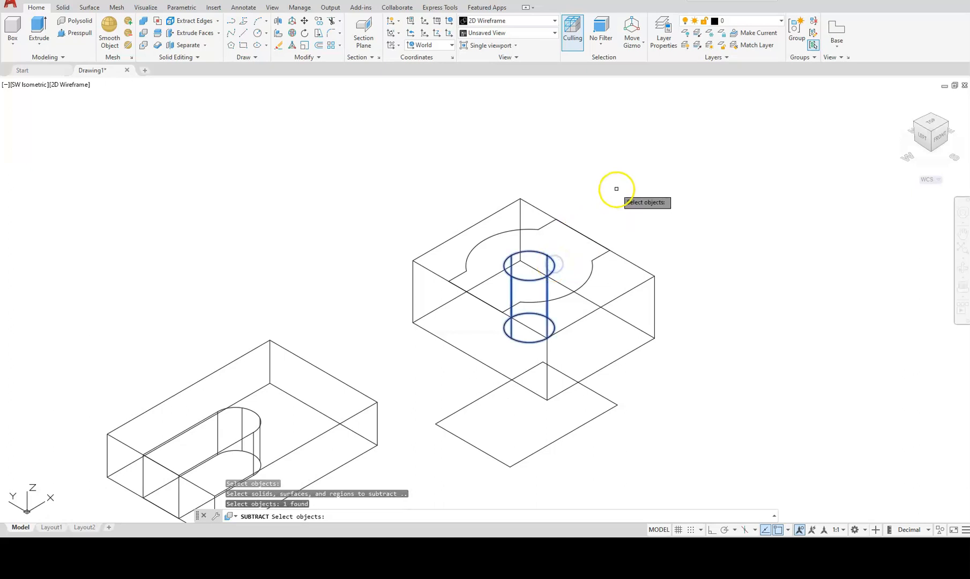
{"action": "key", "text": "Return"}
{"action": "middle_click_drag", "start_coordinate": [365, 351], "coordinate": [489, 296]}
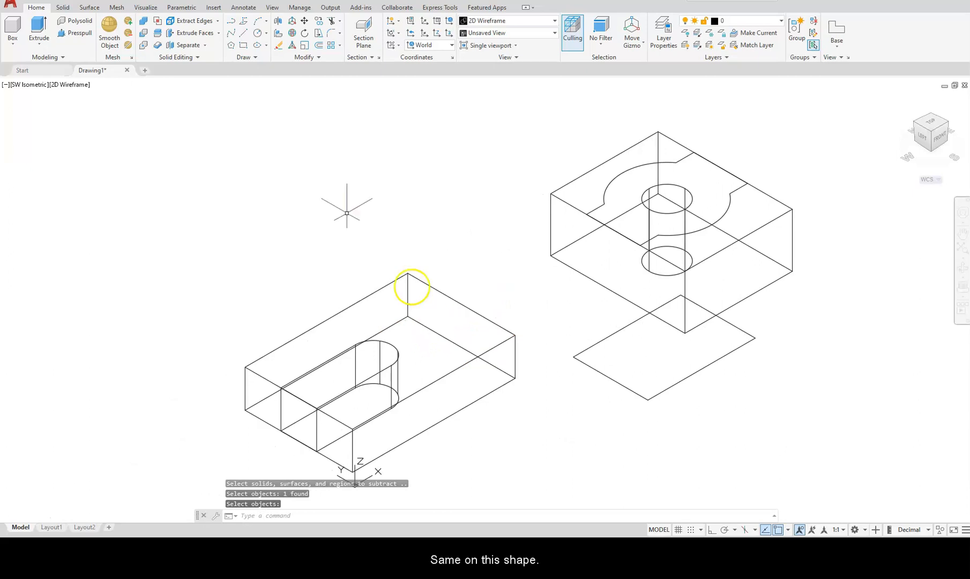
Subtract the slot solid from the 25-unit rectangular block.
{"action": "left_click", "coordinate": [145, 33]}
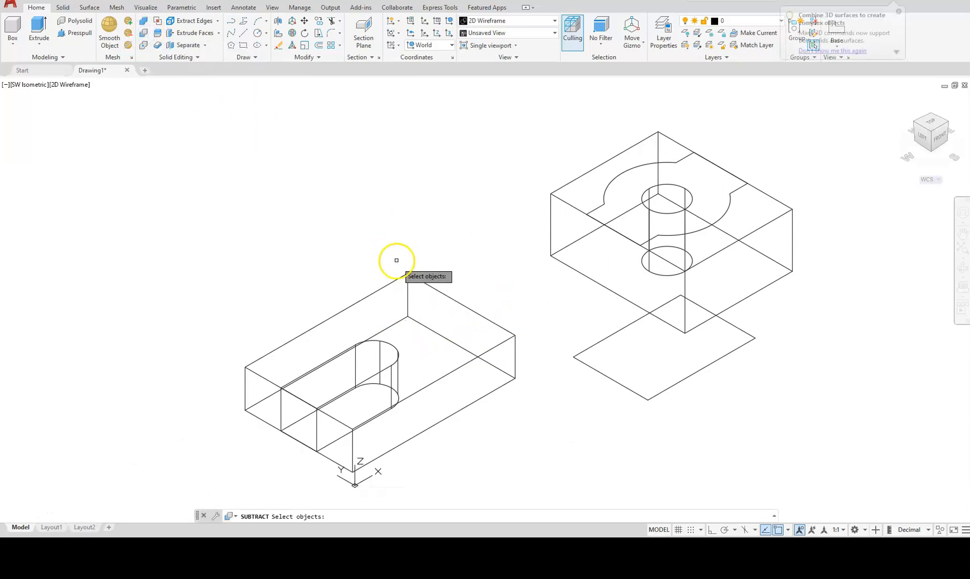
{"action": "left_click", "coordinate": [436, 291]}
{"action": "key", "text": "Return"}
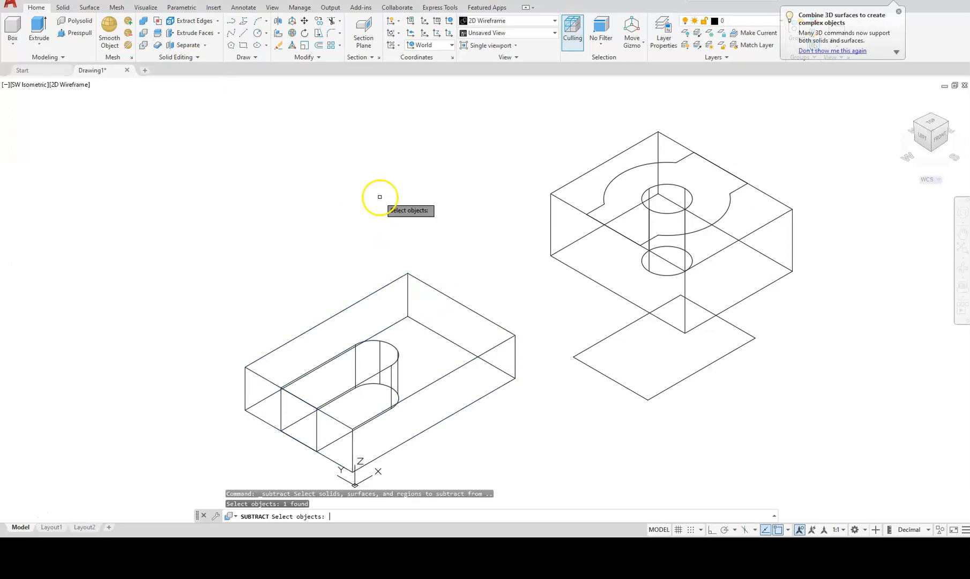
{"action": "left_click", "coordinate": [397, 356]}
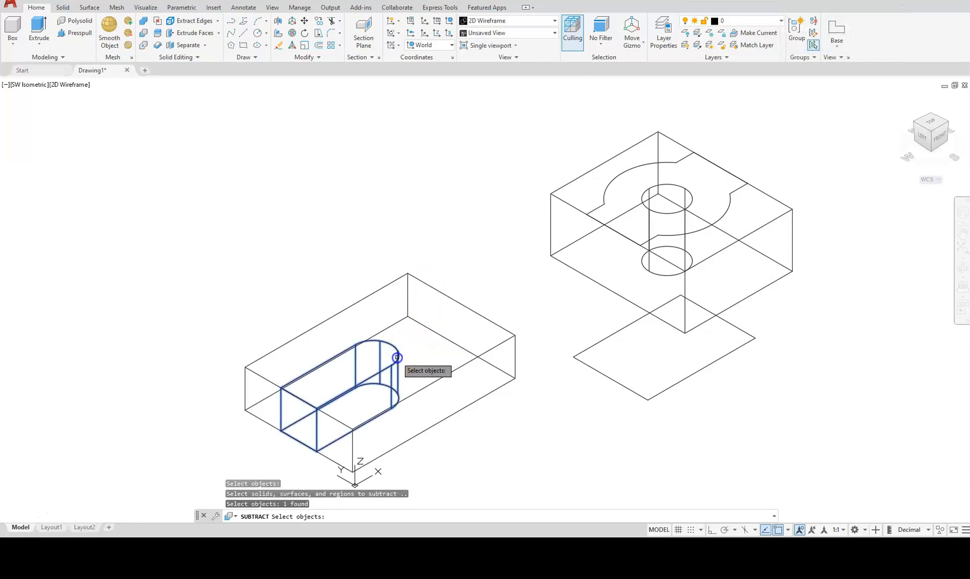
{"action": "key", "text": "Return"}
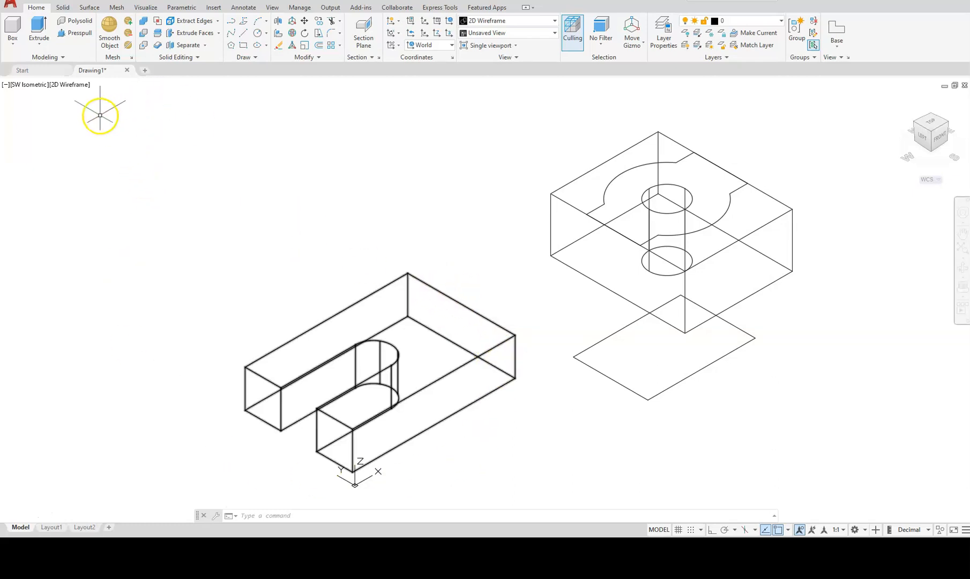
Change the viewport visual style from 2D Wireframe to Shades of Gray.
{"action": "left_click", "coordinate": [67, 86]}
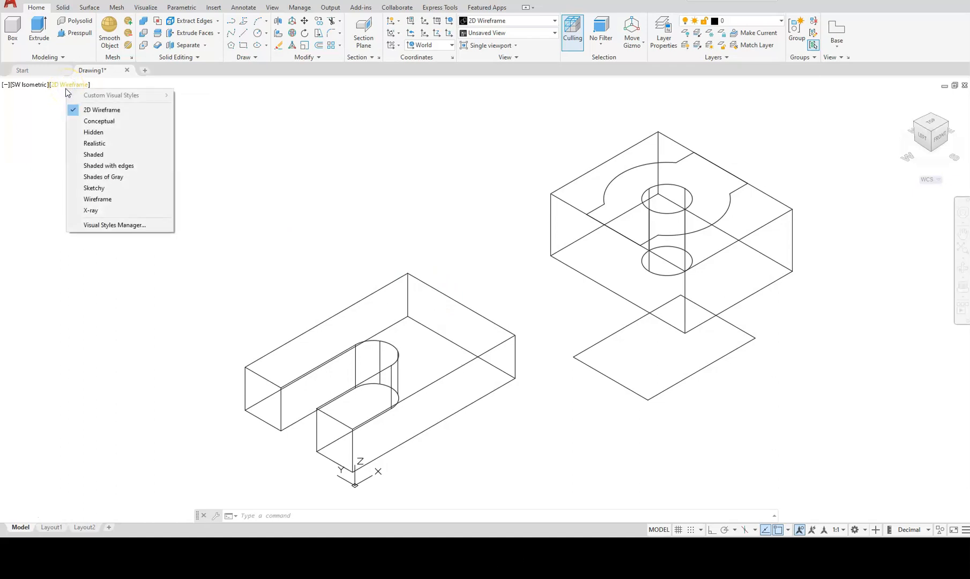
{"action": "left_click", "coordinate": [98, 177]}
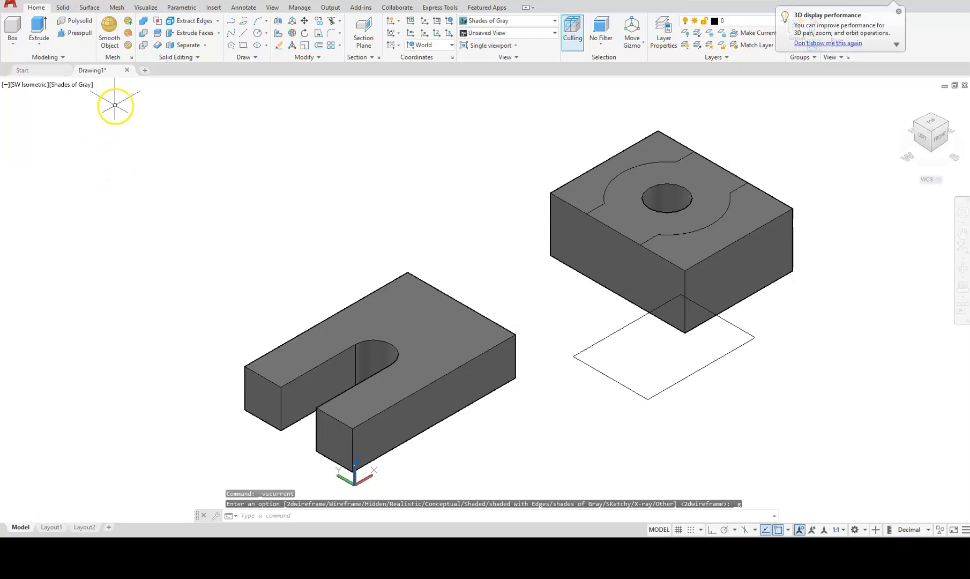
Extrude the arc-shaped inner profile on the square block's top face 12 units.
{"action": "left_click", "coordinate": [39, 25]}
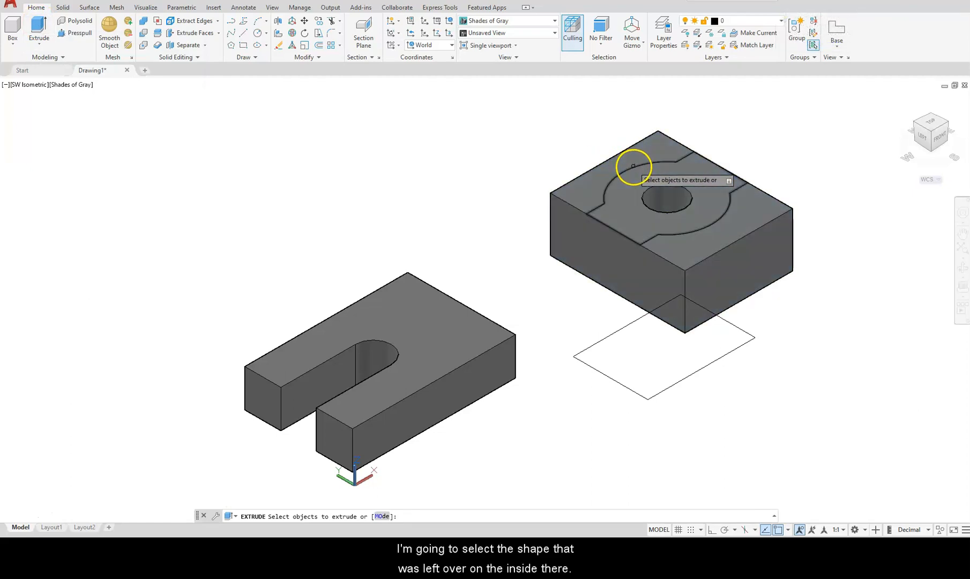
{"action": "left_click", "coordinate": [634, 166]}
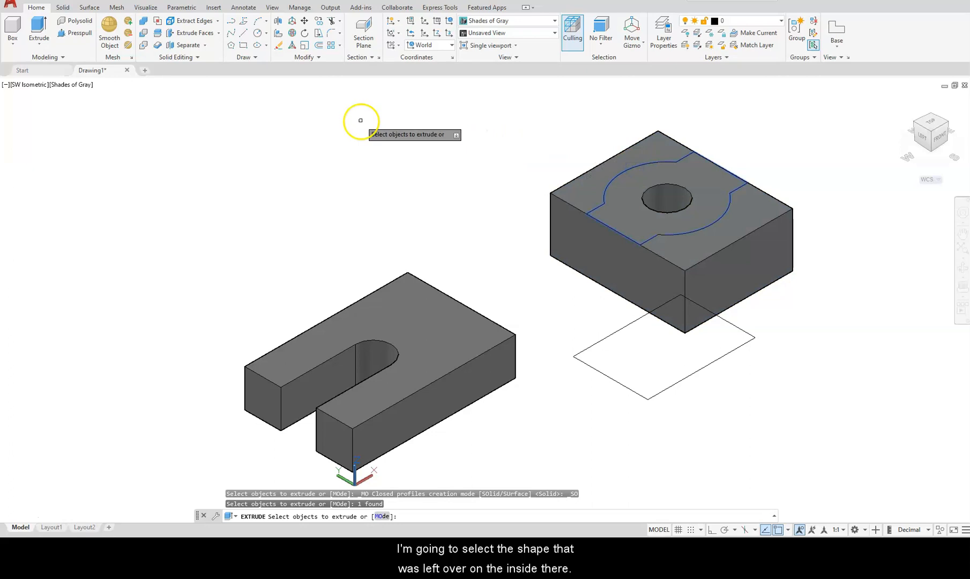
{"action": "key", "text": "Return"}
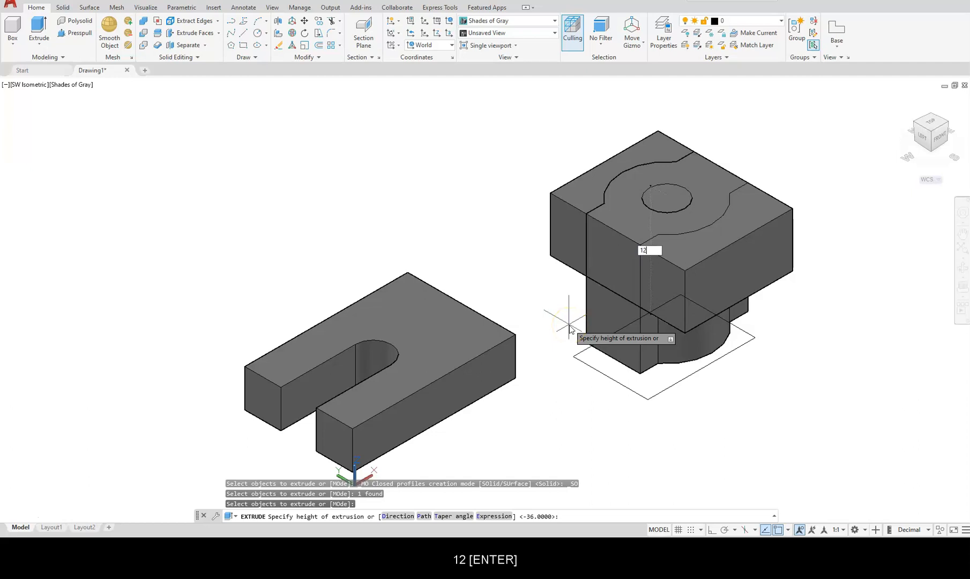
{"action": "type", "text": "12"}
{"action": "key", "text": "Return"}
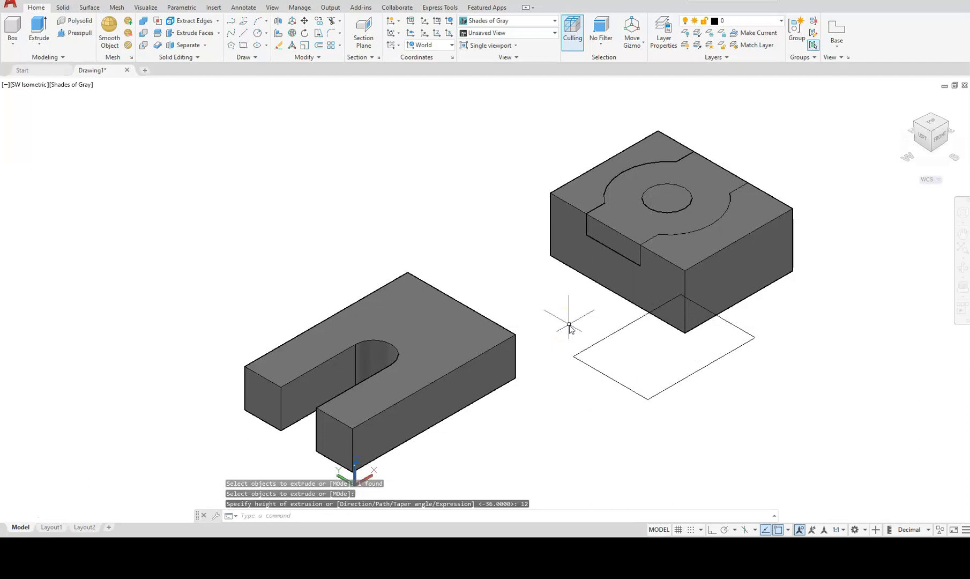
Subtract the 12-unit profile solid from the square block, window-selecting it after a mis-pick.
{"action": "left_click", "coordinate": [143, 32]}
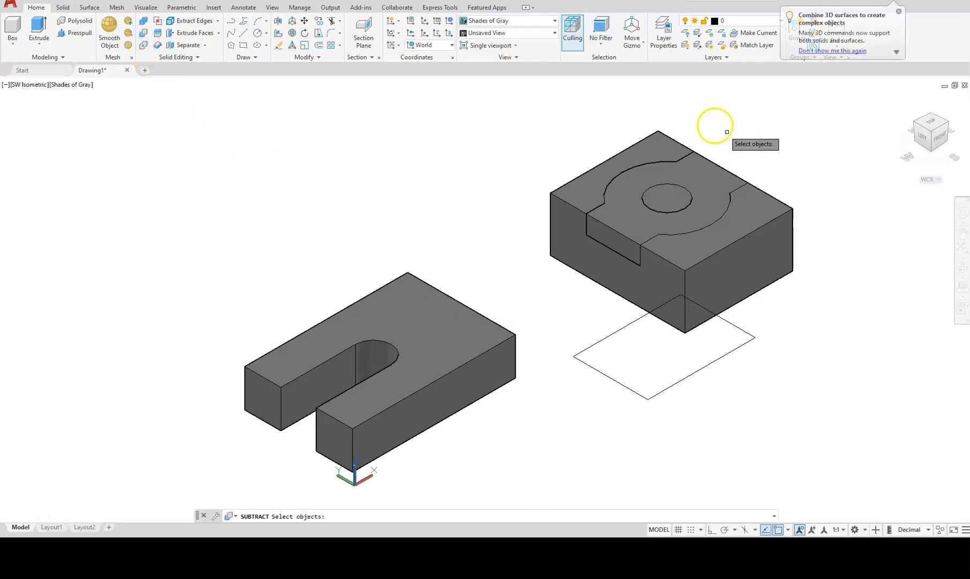
{"action": "left_click", "coordinate": [668, 135]}
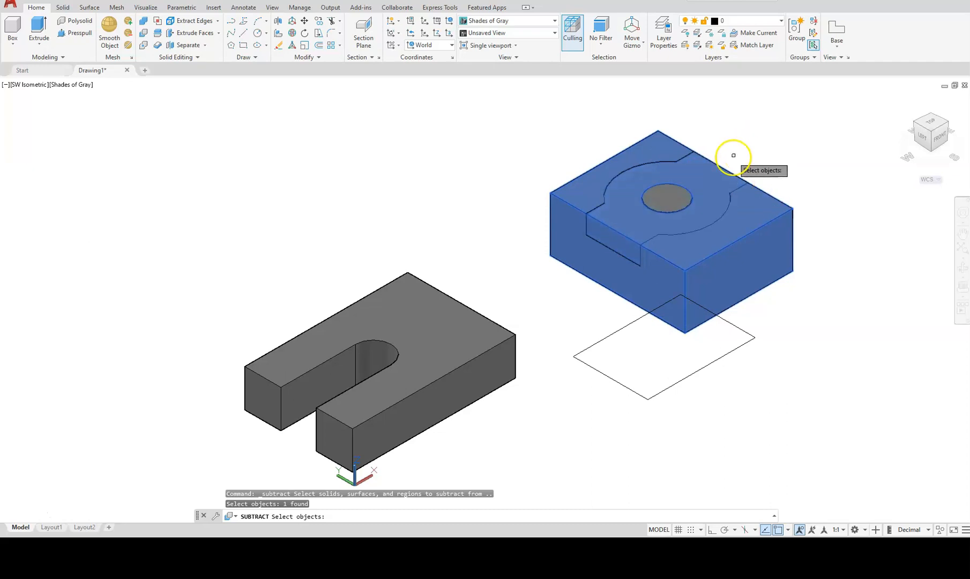
{"action": "key", "text": "Return"}
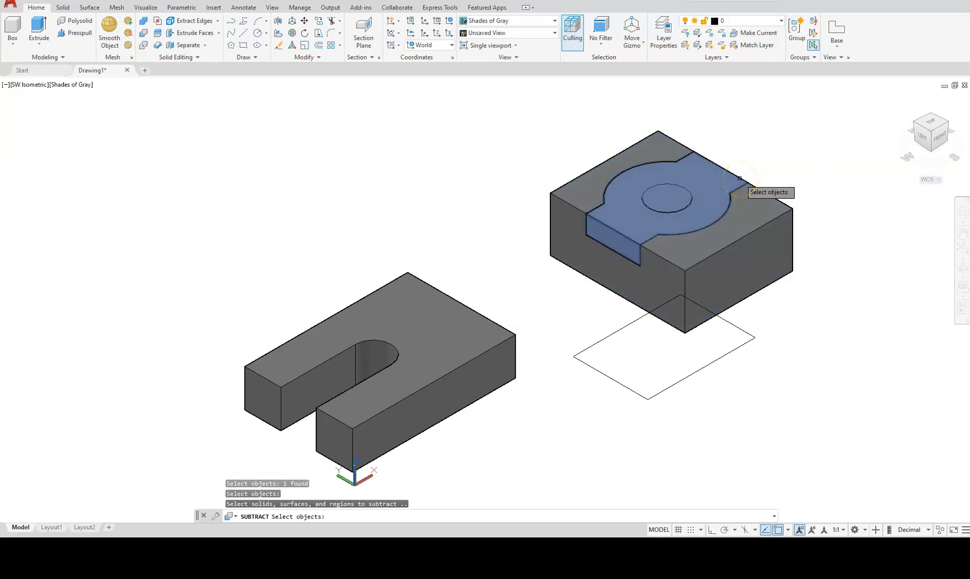
{"action": "left_click", "coordinate": [739, 179]}
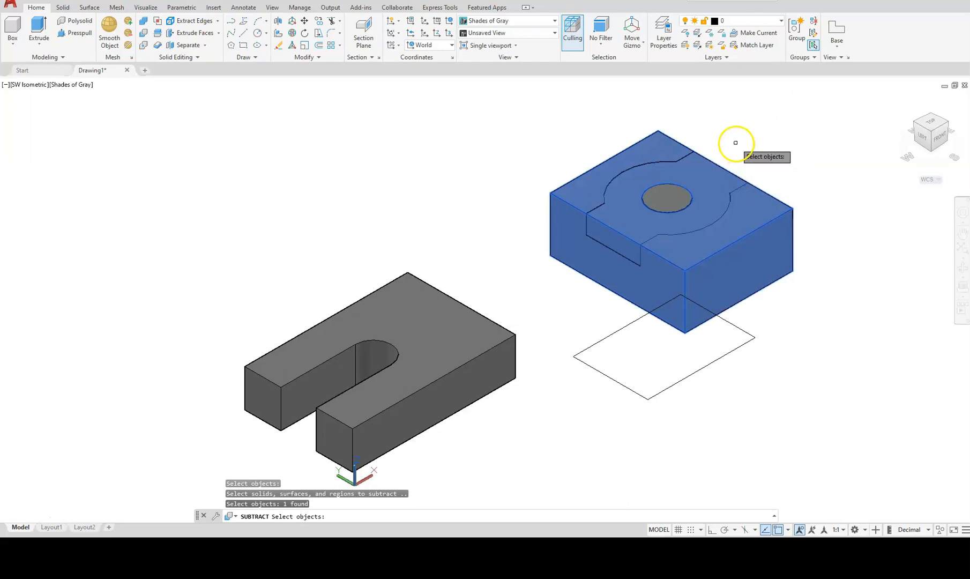
{"action": "left_click", "coordinate": [710, 176], "text": "shift"}
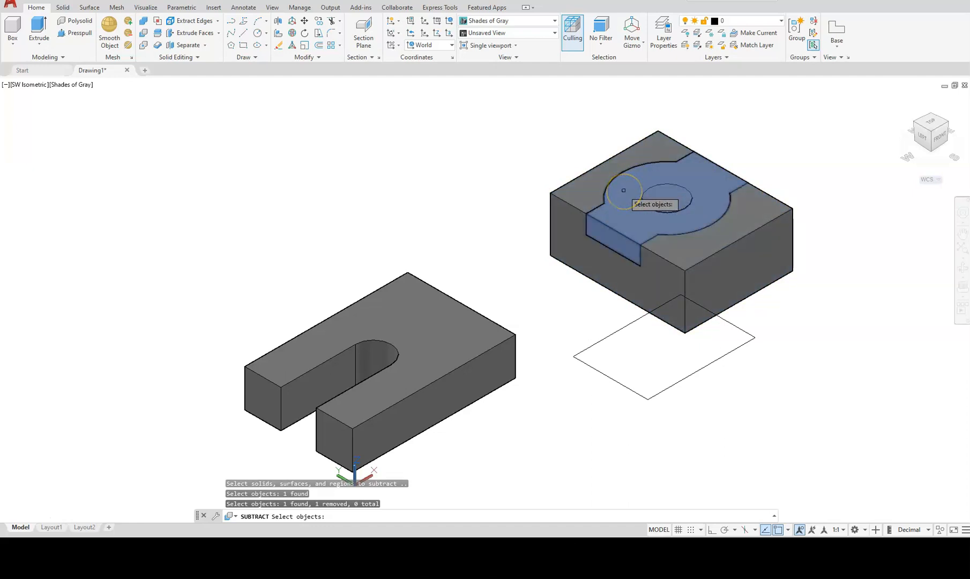
{"action": "left_click", "coordinate": [474, 93]}
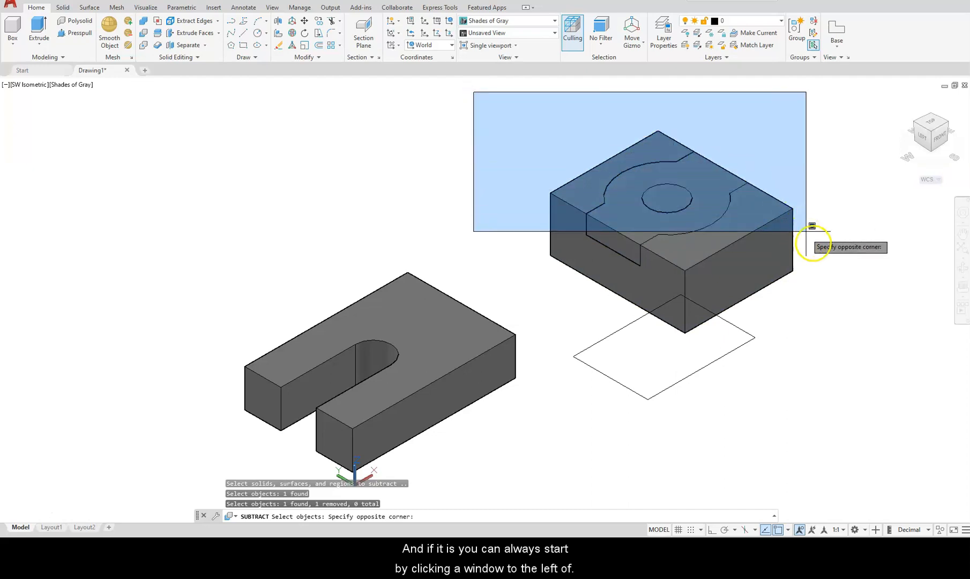
{"action": "left_click", "coordinate": [828, 273]}
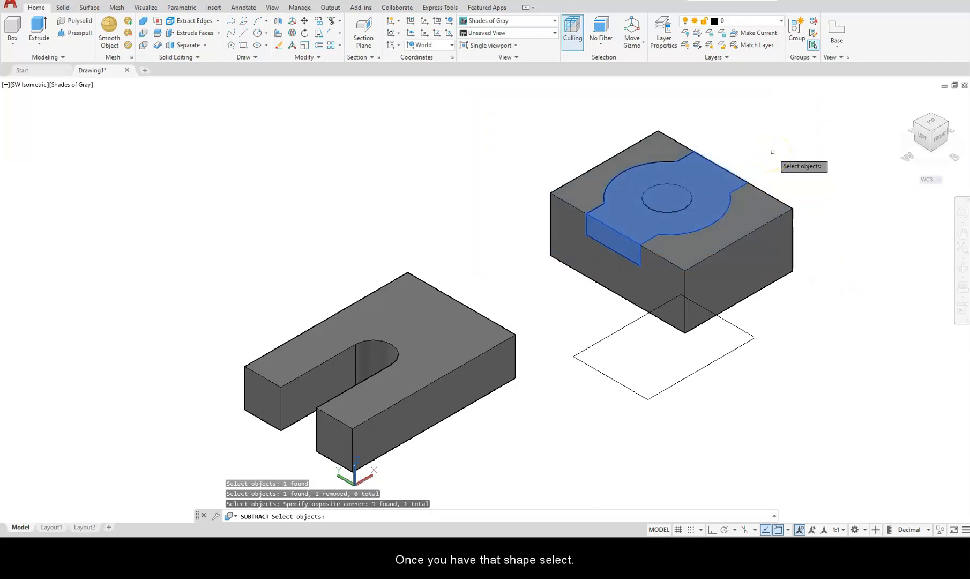
{"action": "key", "text": "Return"}
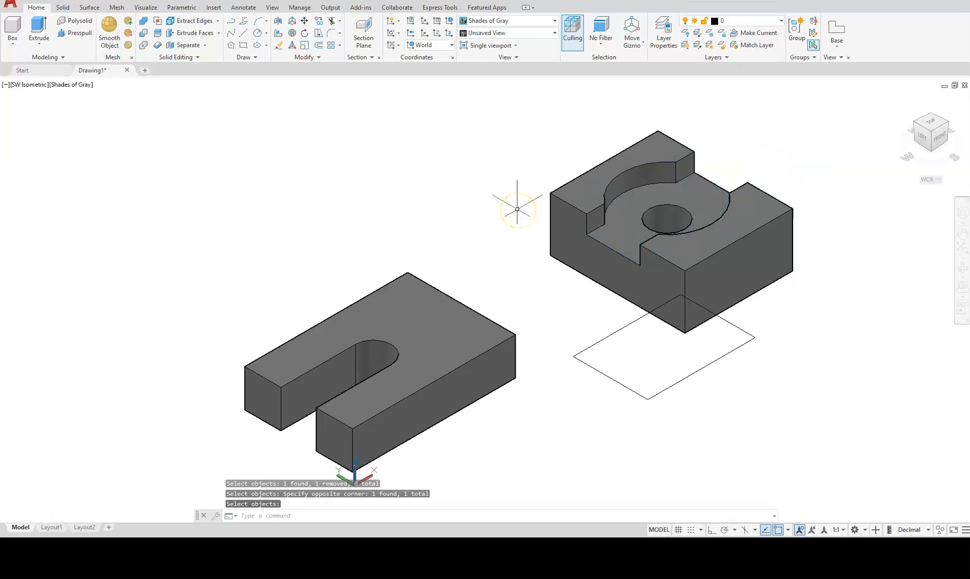
Extrude the 72 by 50 rectangle 6 units into a thin plate.
{"action": "key", "text": "Escape"}
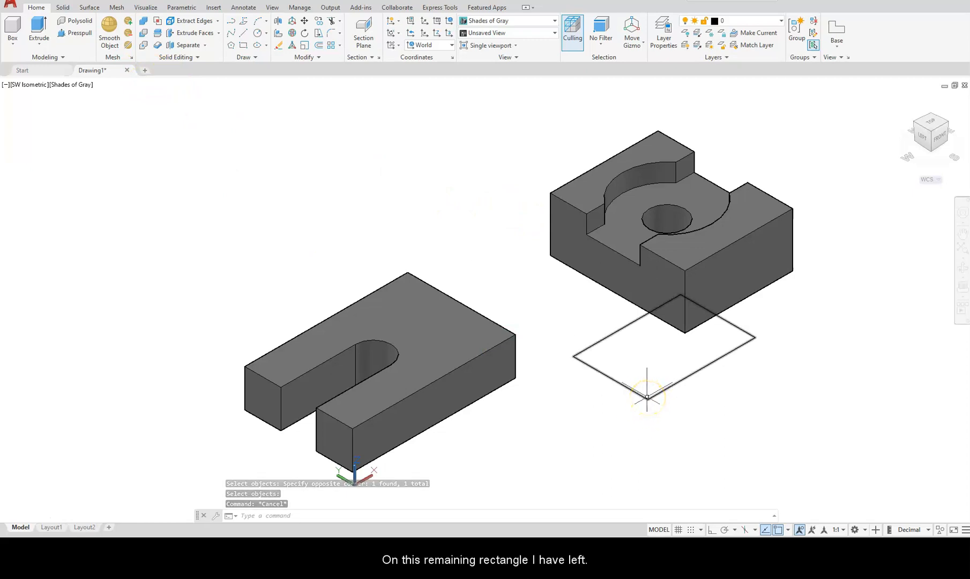
{"action": "left_click", "coordinate": [39, 27]}
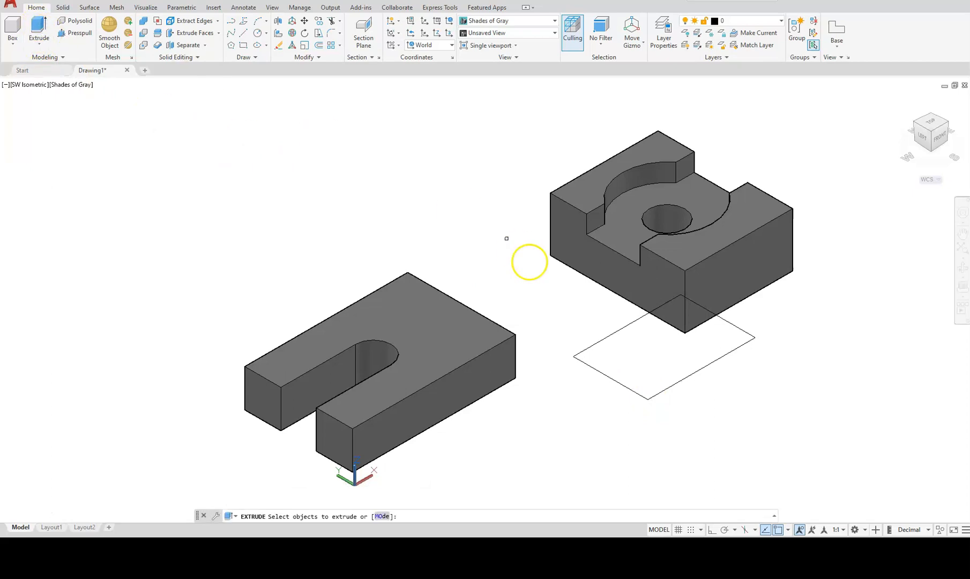
{"action": "left_click", "coordinate": [617, 381]}
{"action": "key", "text": "Return"}
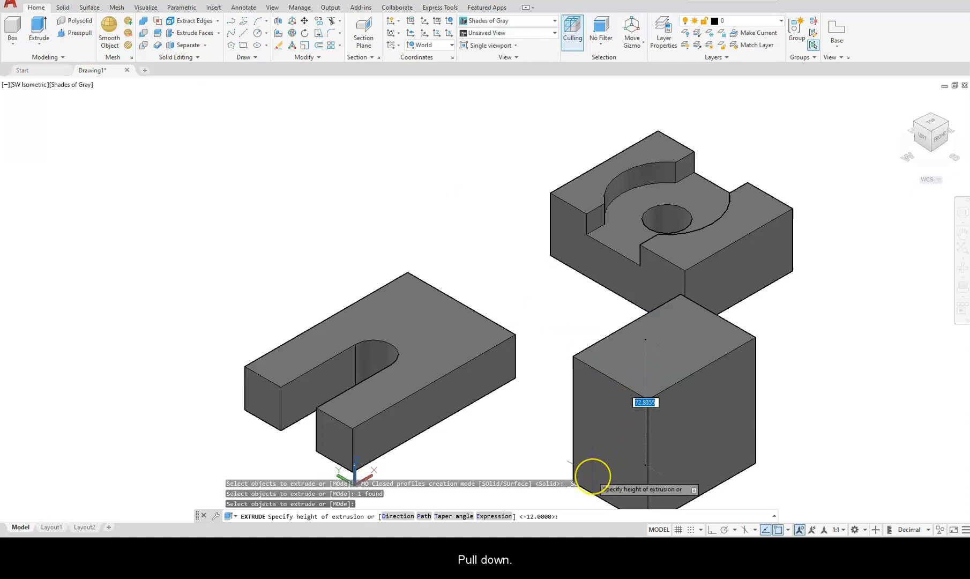
{"action": "type", "text": "6"}
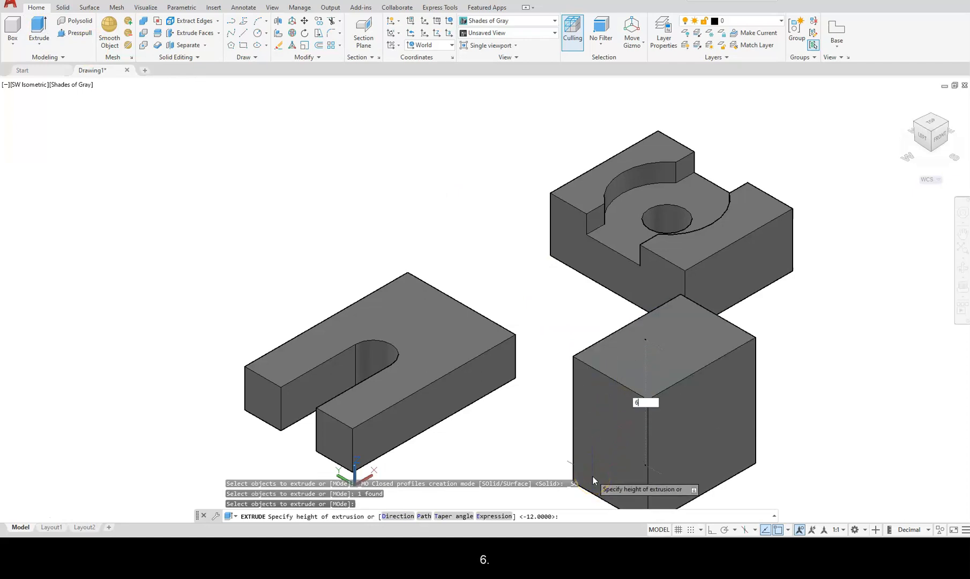
{"action": "key", "text": "Return"}
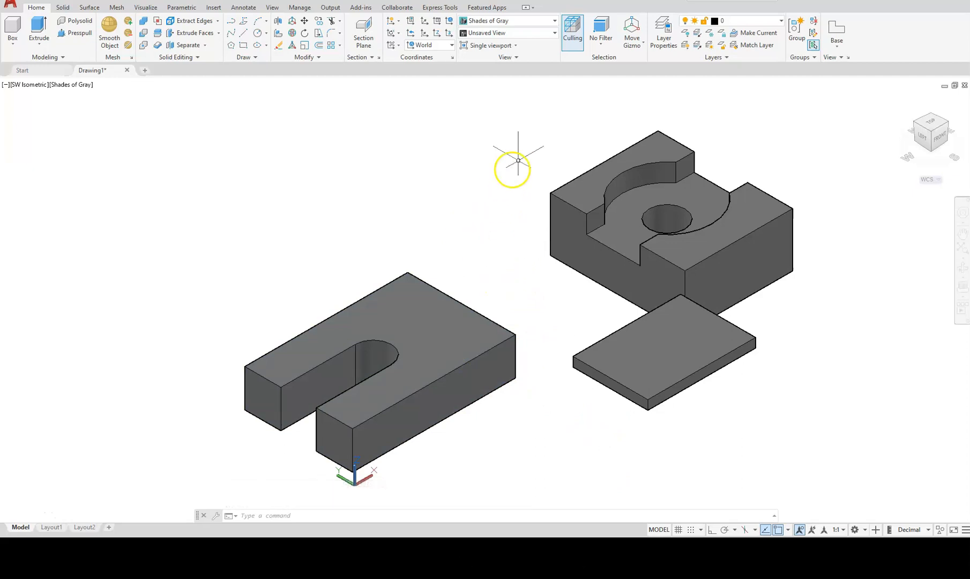
Make the Rotate Gizmo the default gizmo for selections.
{"action": "left_click", "coordinate": [641, 46]}
{"action": "left_click", "coordinate": [638, 91]}
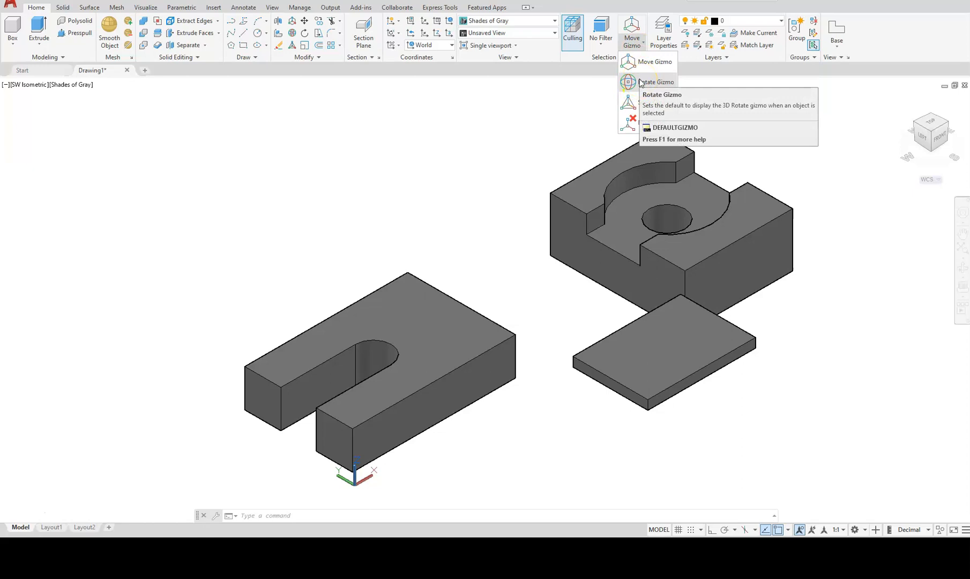
{"action": "left_click", "coordinate": [640, 82]}
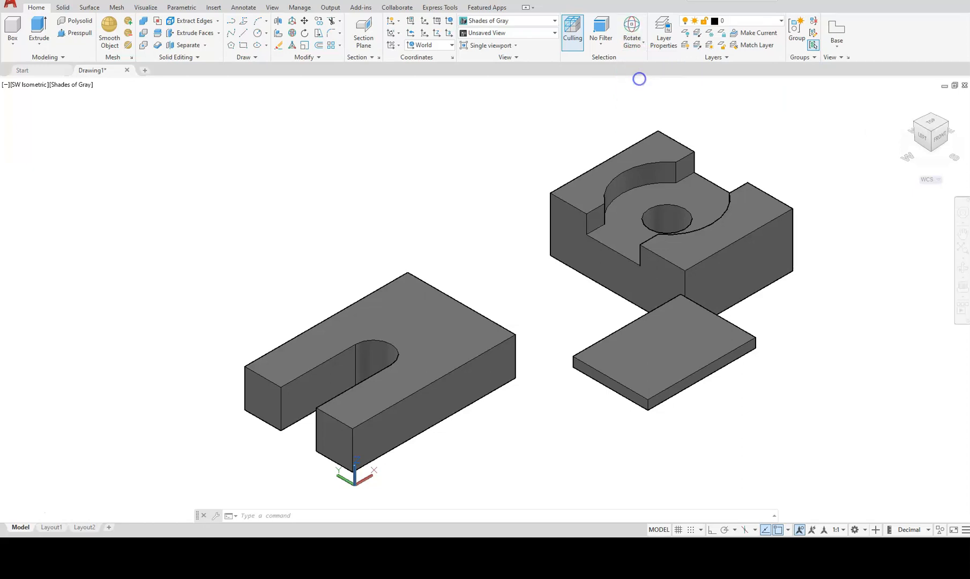
Rotate the block 90° about the X axis with Ortho on, then turn it about the vertical axis.
{"action": "left_click", "coordinate": [607, 174]}
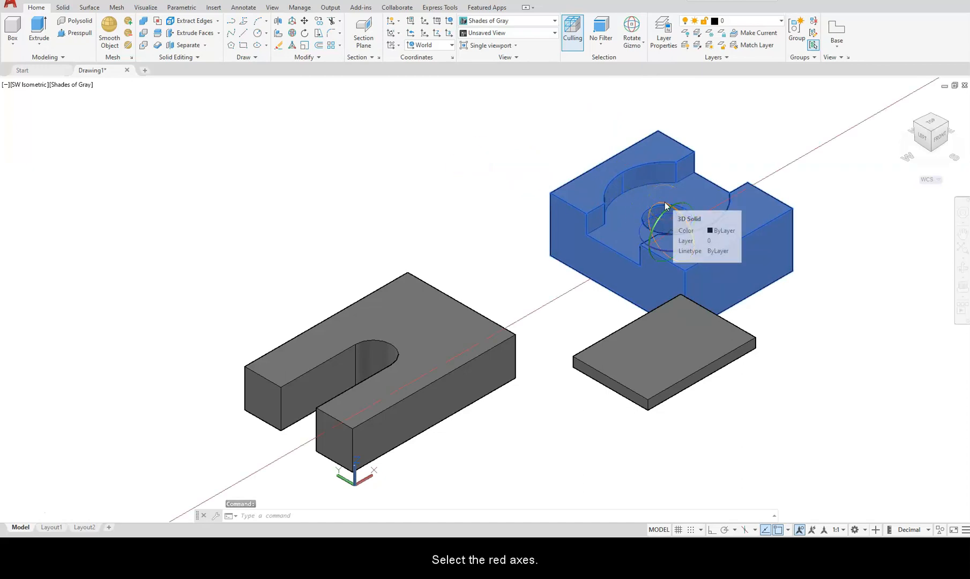
{"action": "left_click_drag", "start_coordinate": [666, 206], "coordinate": [623, 105]}
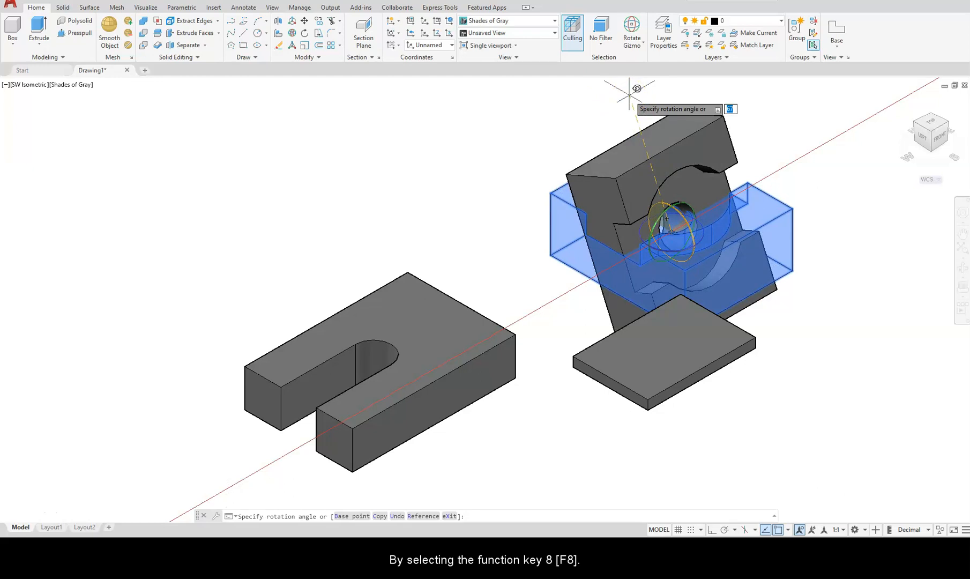
{"action": "key", "text": "F8"}
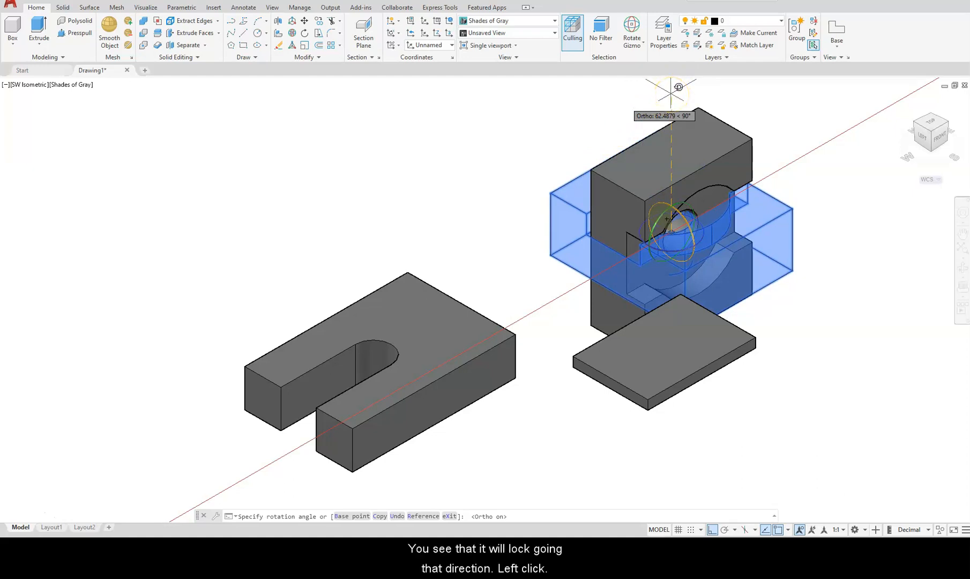
{"action": "left_click", "coordinate": [670, 91]}
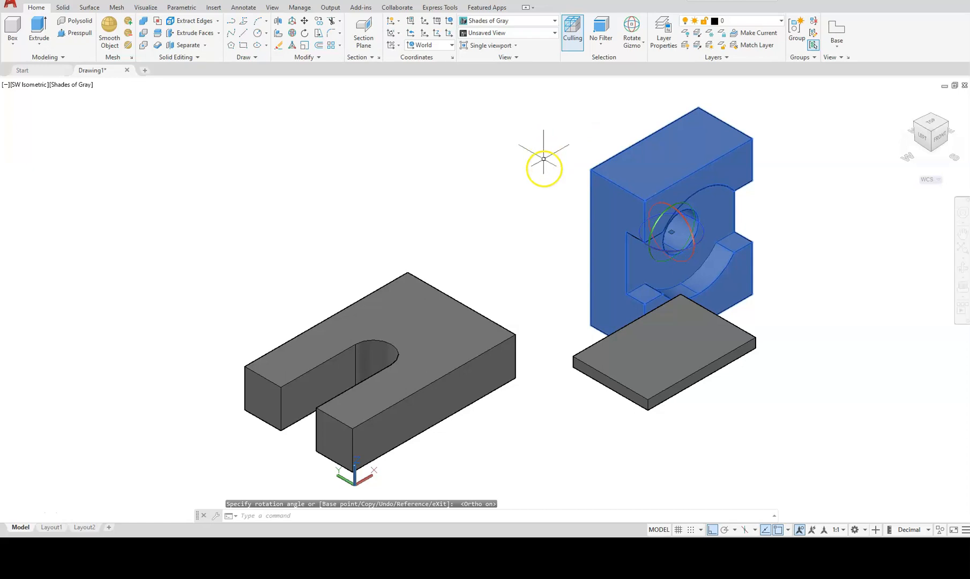
{"action": "left_click", "coordinate": [701, 241]}
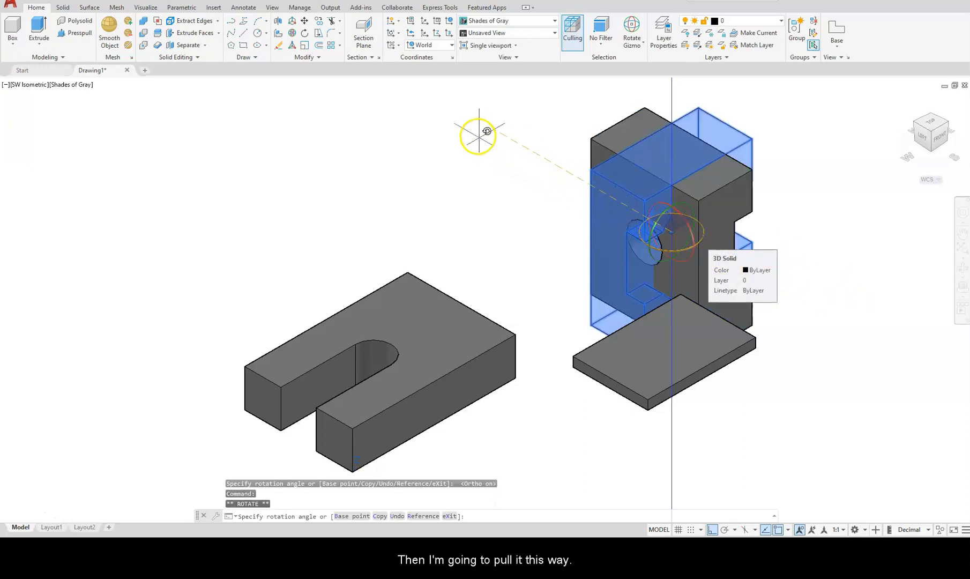
{"action": "left_click", "coordinate": [450, 107]}
{"action": "key", "text": "Escape"}
{"action": "key", "text": "Escape"}
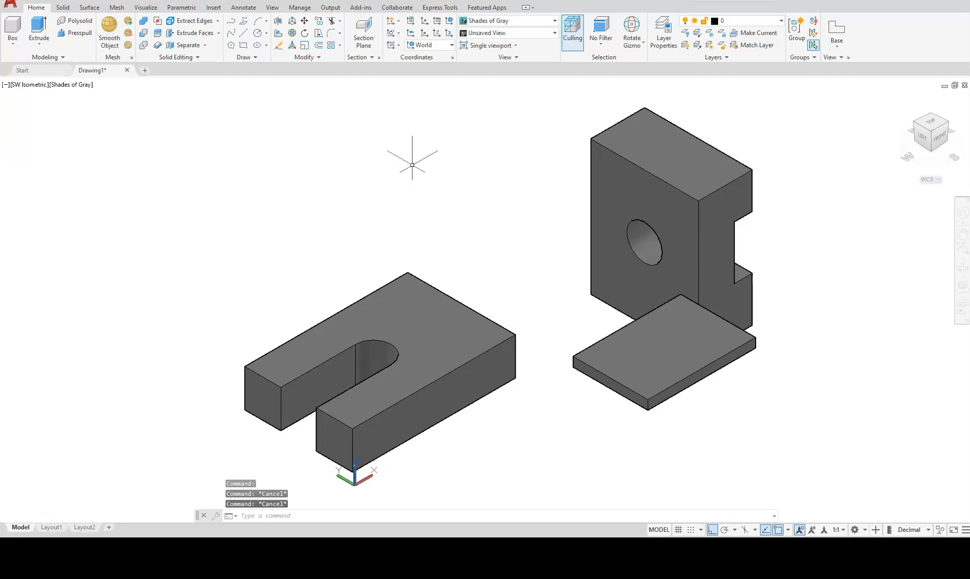
In SE Isometric view, move the upright pocketed block so its lower corner snaps to the slotted base's end corner.
{"action": "left_click", "coordinate": [945, 124]}
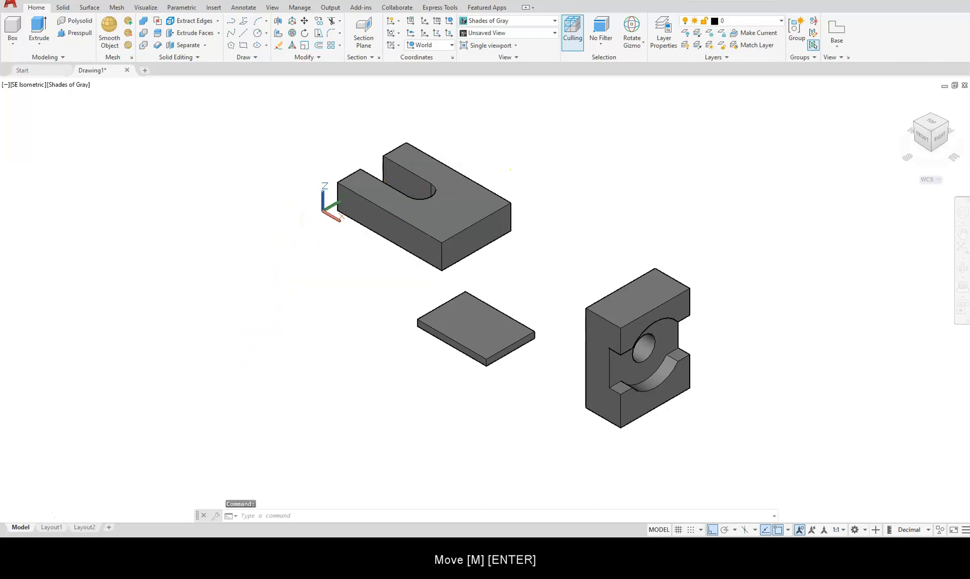
{"action": "type", "text": "m"}
{"action": "key", "text": "Return"}
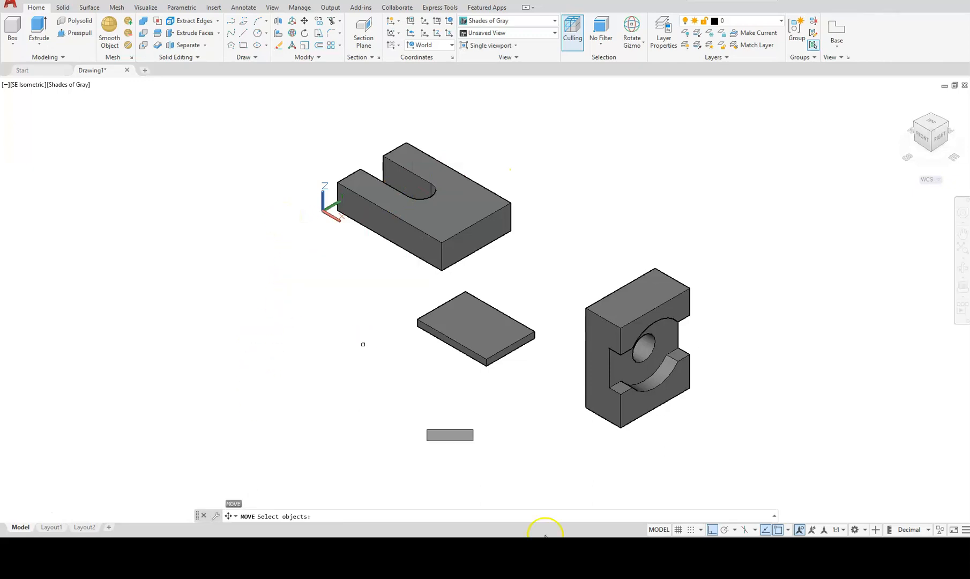
{"action": "left_click", "coordinate": [646, 391]}
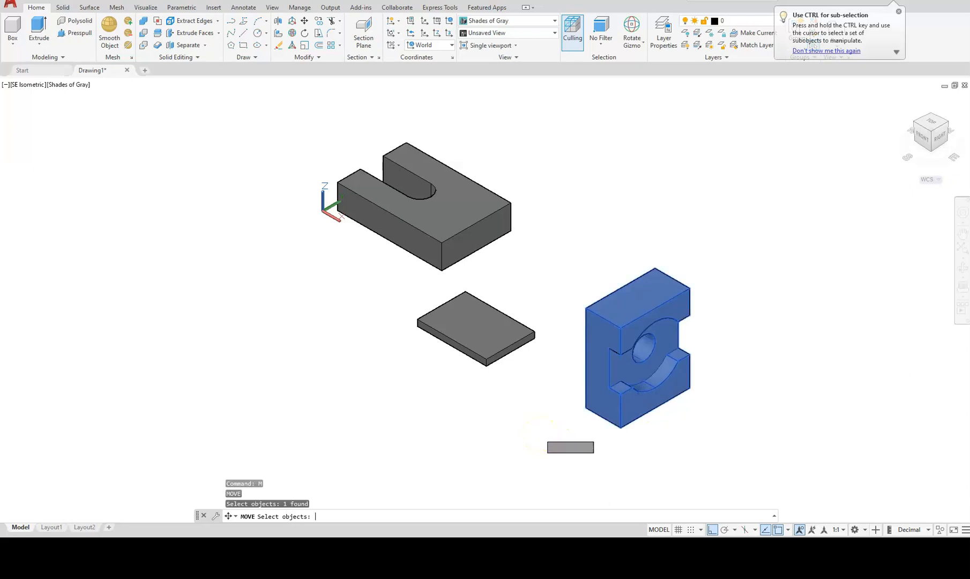
{"action": "key", "text": "Return"}
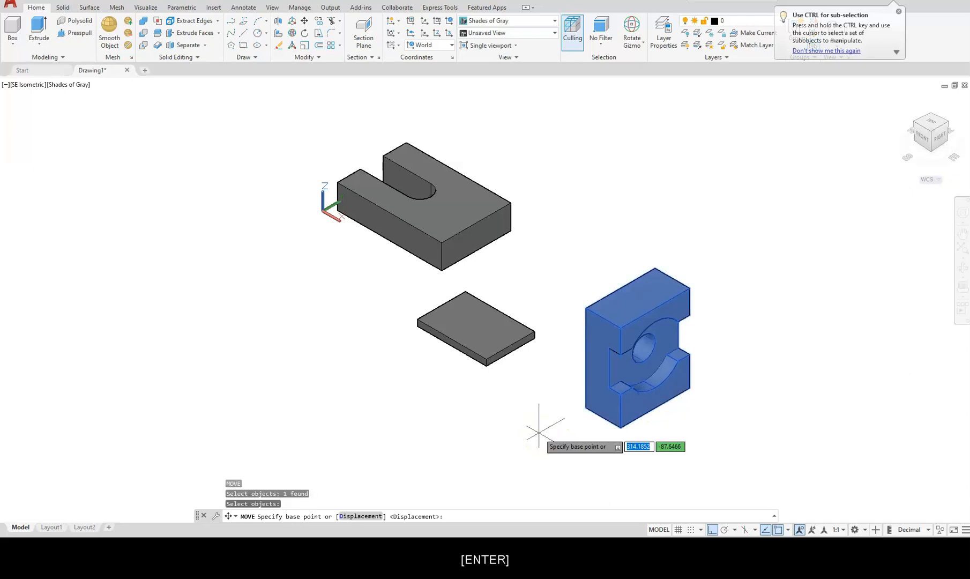
{"action": "left_click", "coordinate": [585, 411]}
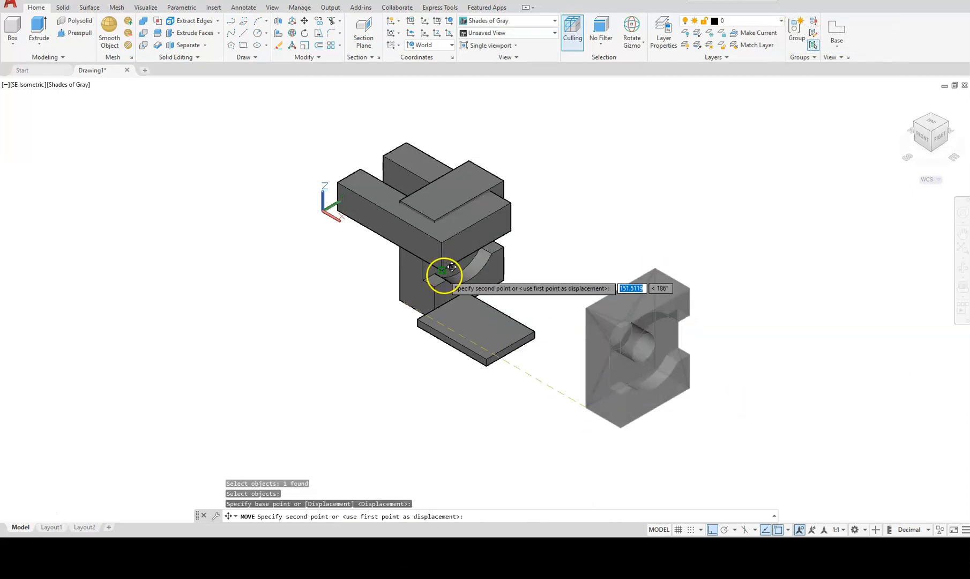
{"action": "left_click", "coordinate": [451, 266]}
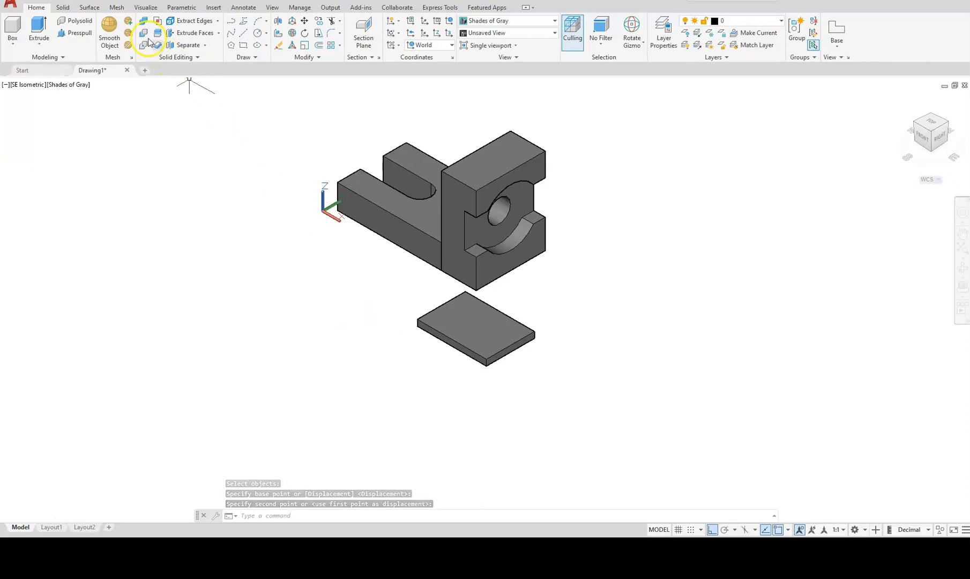
Union the slotted base and the upright holed block into one solid.
{"action": "left_click", "coordinate": [143, 22]}
{"action": "left_click", "coordinate": [385, 202]}
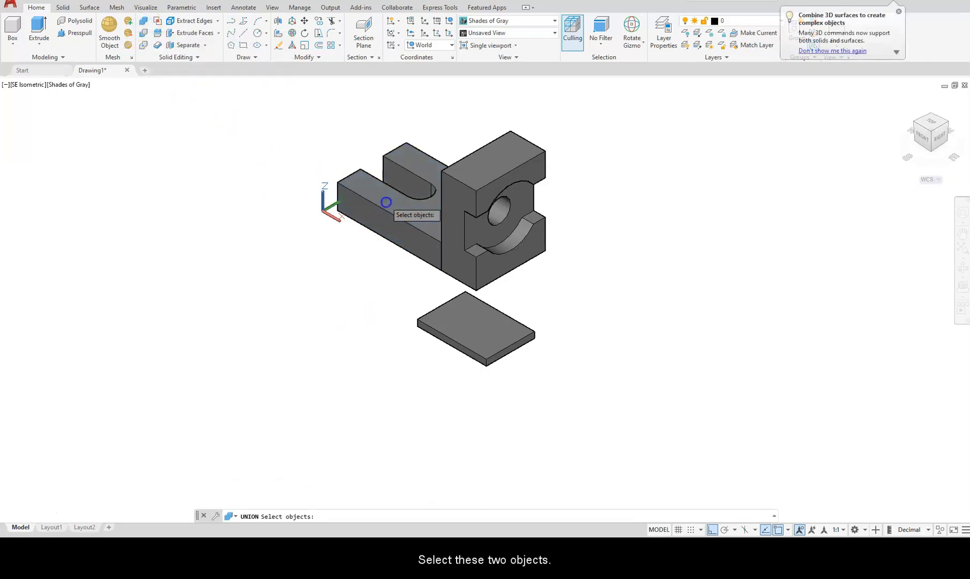
{"action": "left_click", "coordinate": [484, 157]}
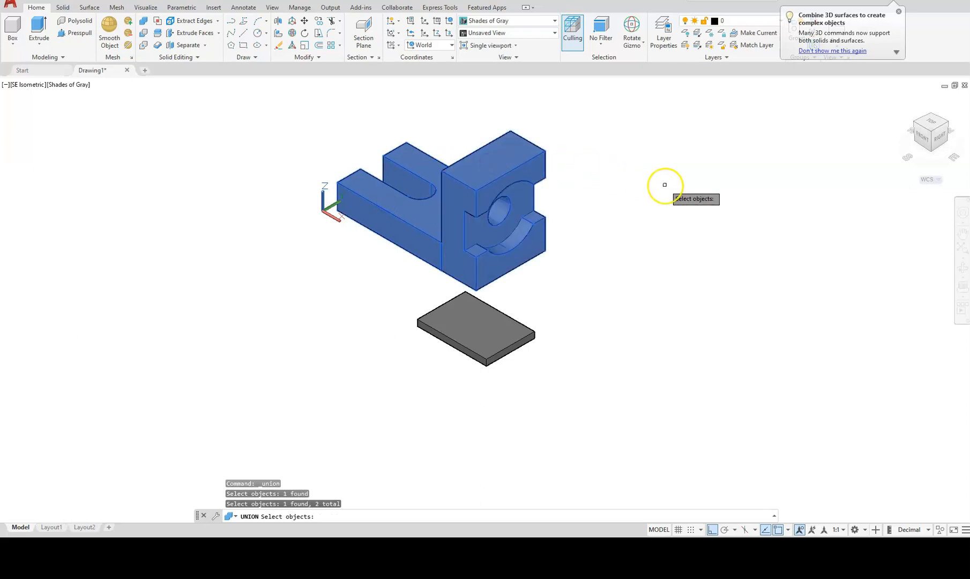
{"action": "key", "text": "Return"}
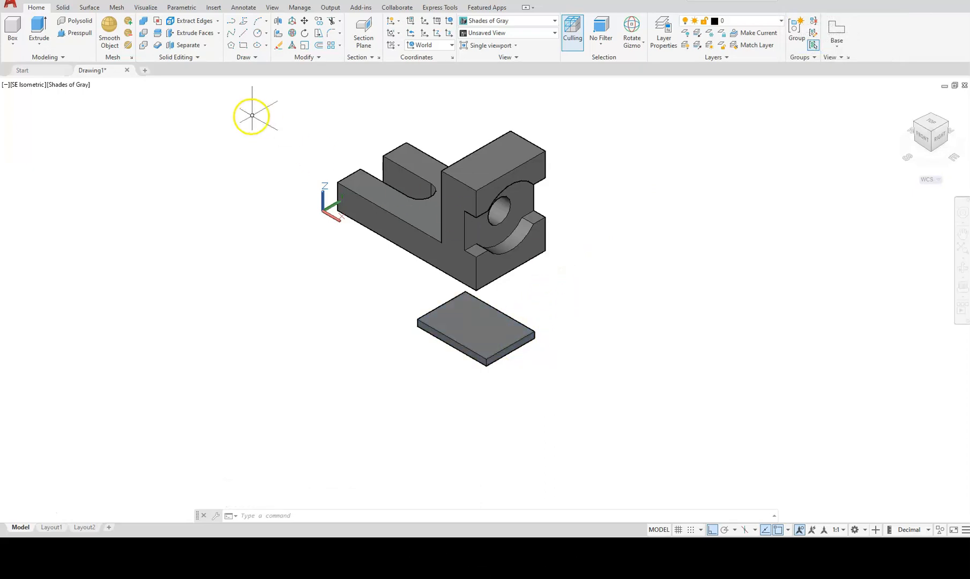
Move the thin plate from its corner onto the combined block's bottom front corner.
{"action": "key", "text": "Return"}
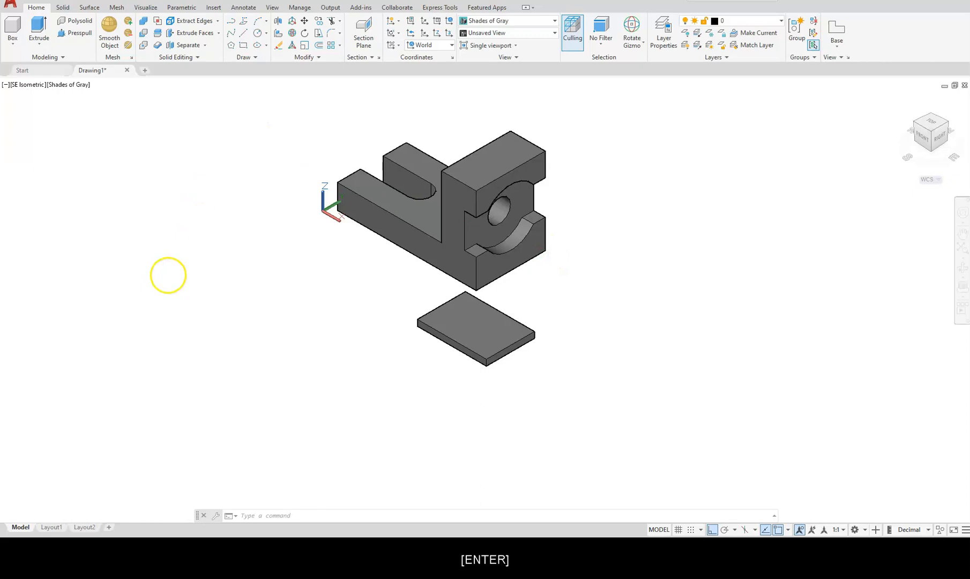
{"action": "left_click", "coordinate": [480, 338]}
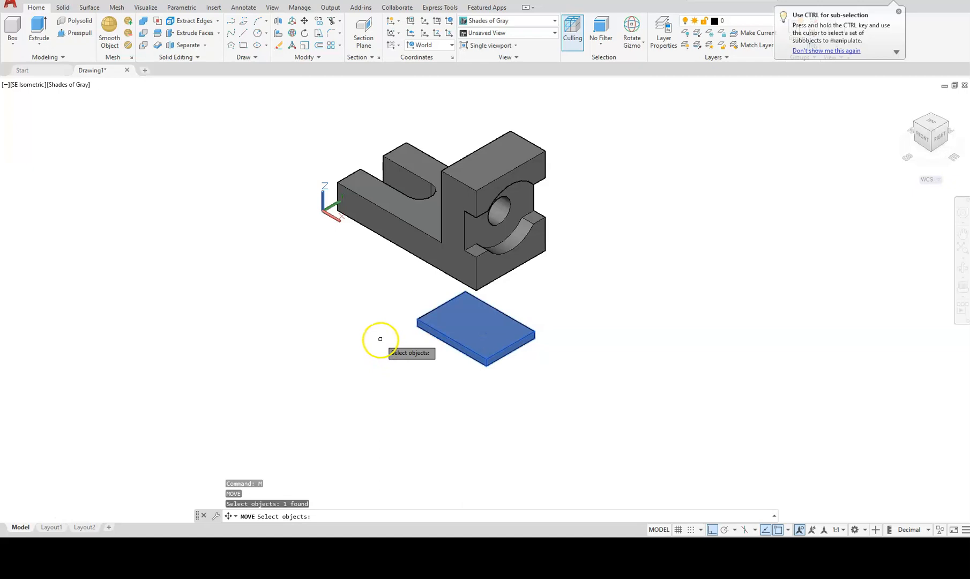
{"action": "key", "text": "Return"}
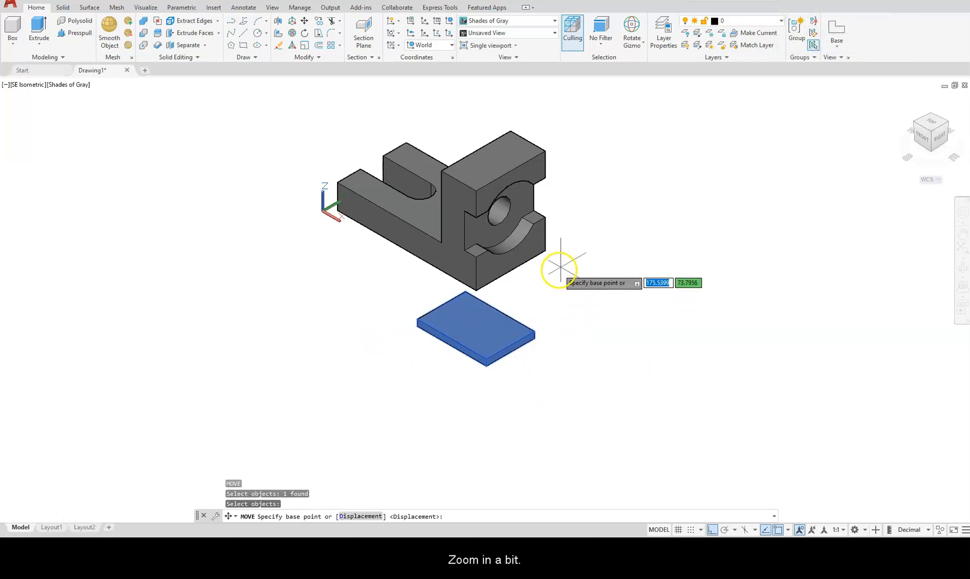
{"action": "scroll", "coordinate": [560, 266], "scroll_direction": "up", "scroll_amount": 5}
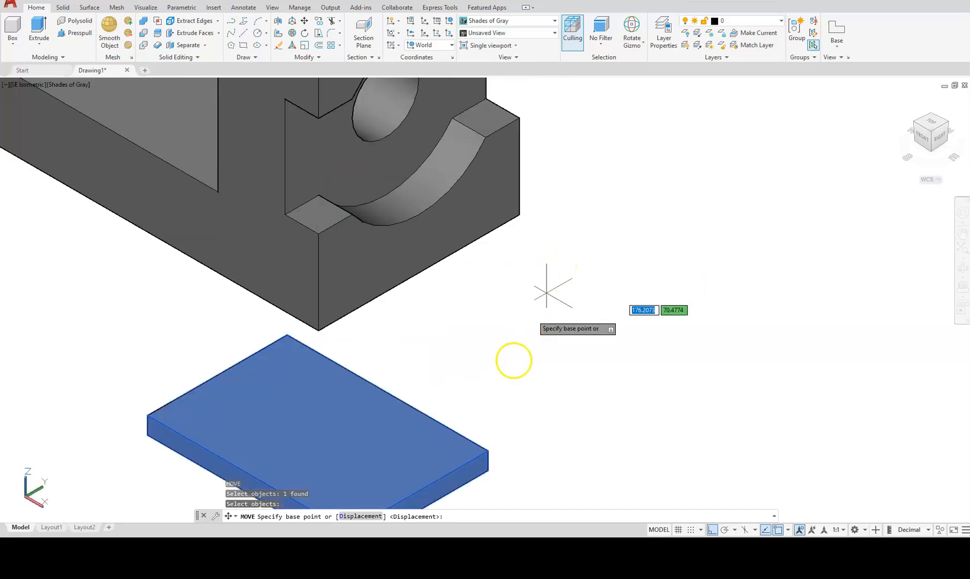
{"action": "left_click", "coordinate": [487, 470]}
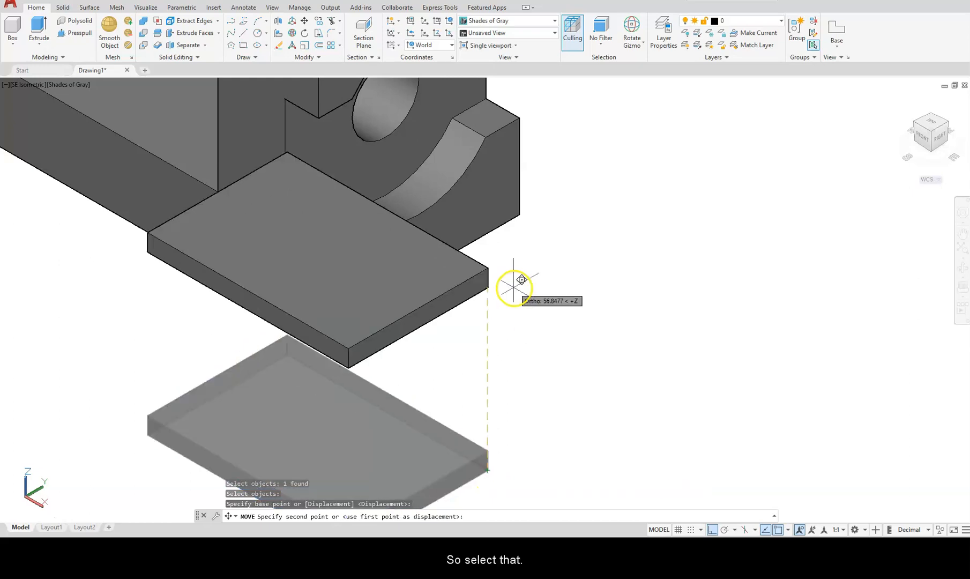
{"action": "left_click", "coordinate": [520, 216]}
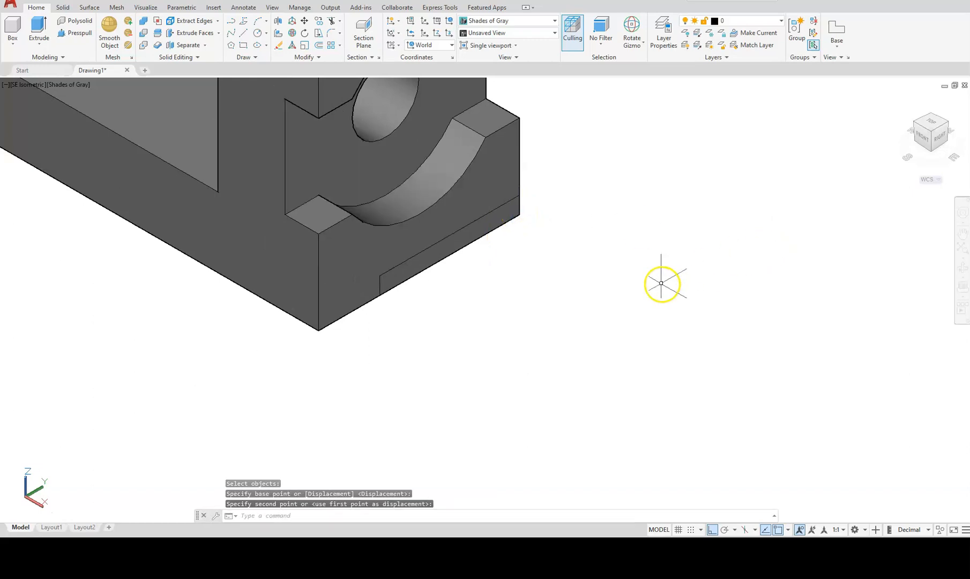
{"action": "left_click", "coordinate": [284, 109]}
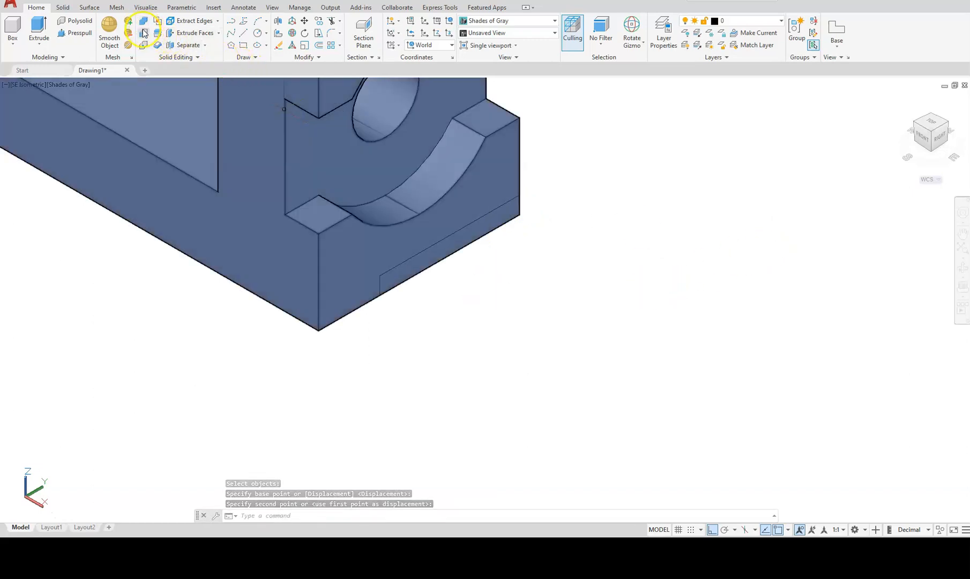
Subtract the thin plate from the combined block, leaving a shallow notch along its bottom edge.
{"action": "left_click", "coordinate": [144, 34]}
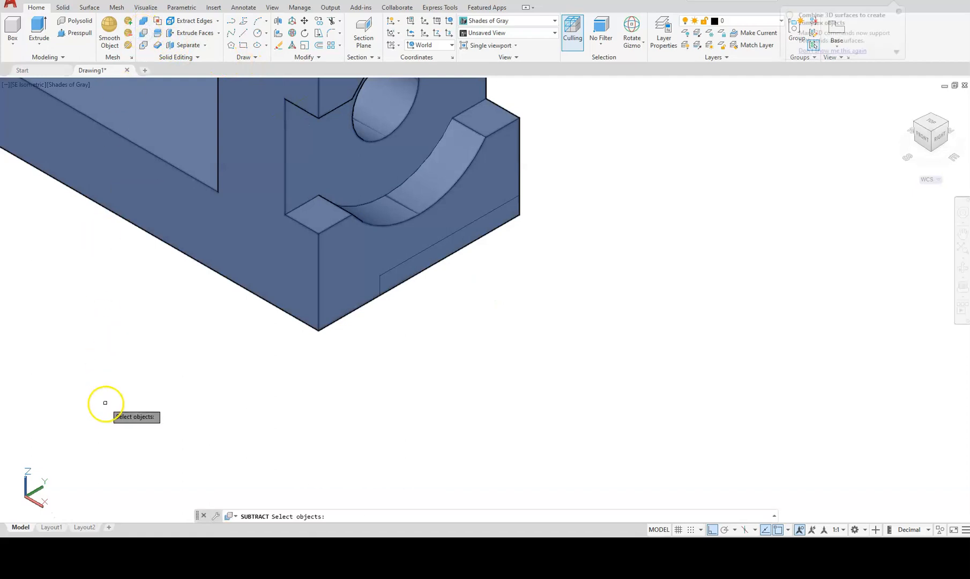
{"action": "left_click", "coordinate": [193, 242]}
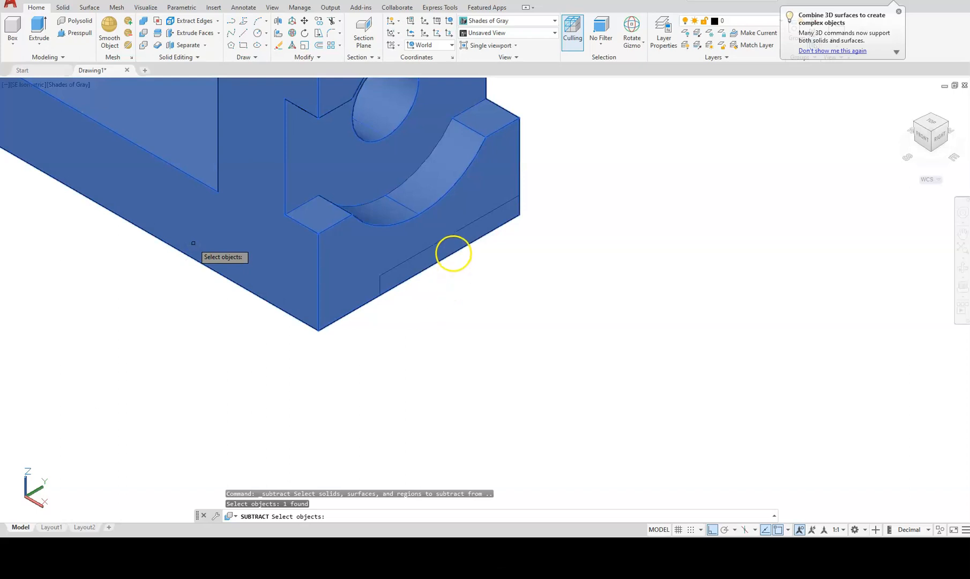
{"action": "key", "text": "Return"}
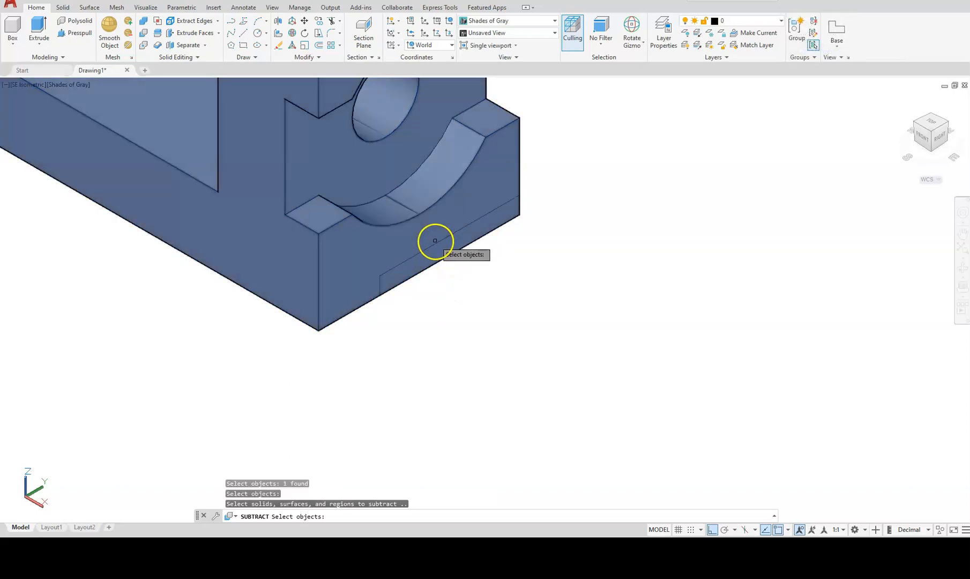
{"action": "left_click", "coordinate": [438, 241]}
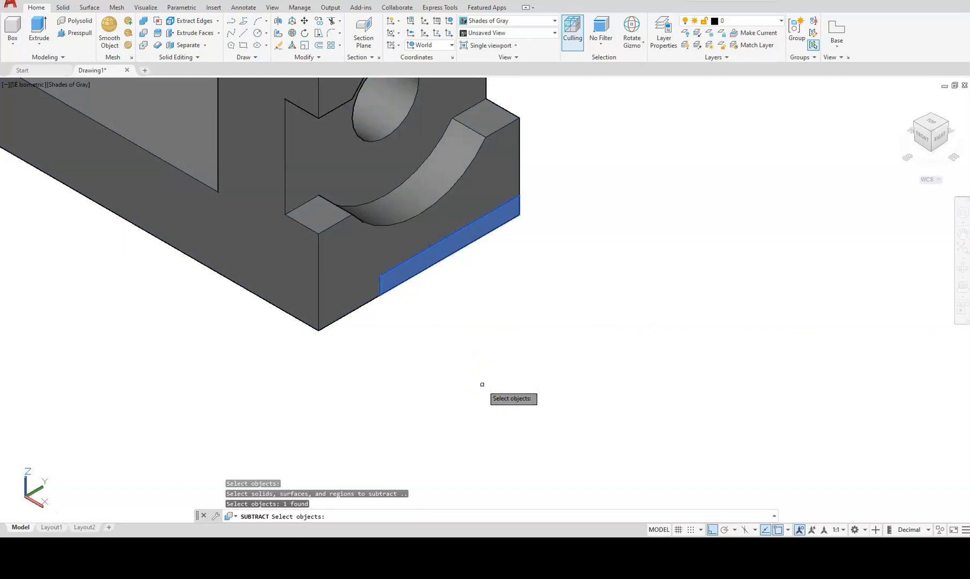
{"action": "key", "text": "Return"}
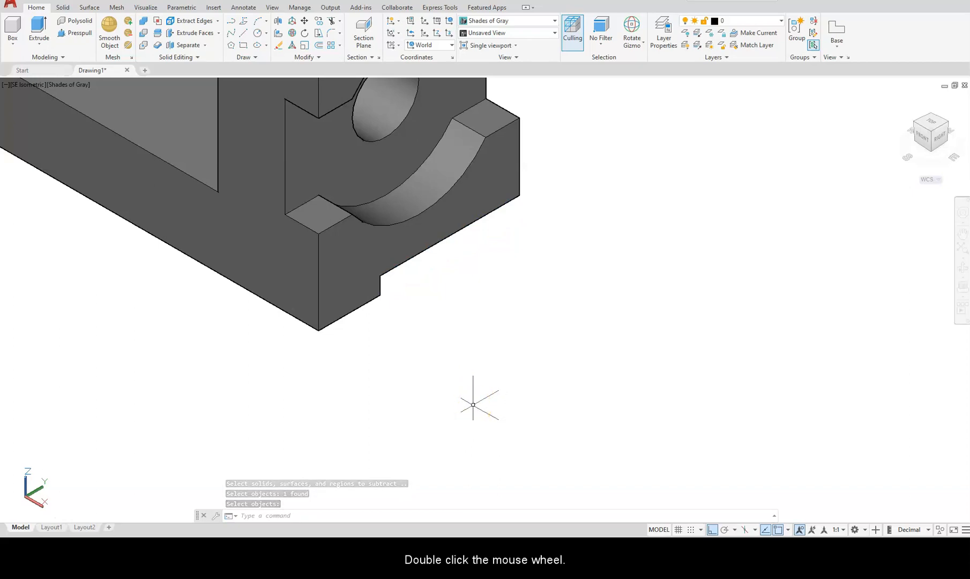
Zoom to extents so the entire notched solid is visible.
{"action": "middle_click", "coordinate": [472, 405]}
{"action": "middle_click", "coordinate": [472, 405]}
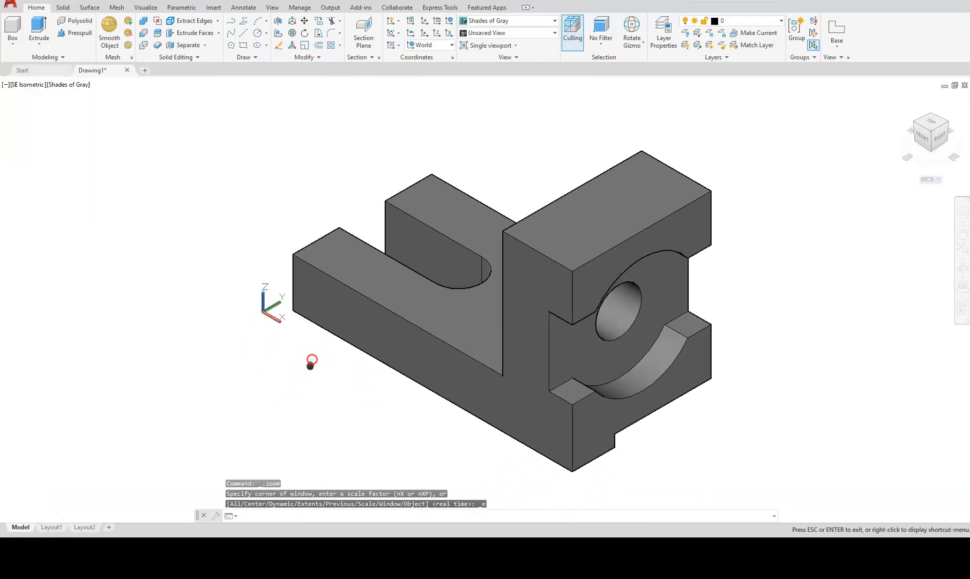
{"action": "left_click", "coordinate": [335, 310]}
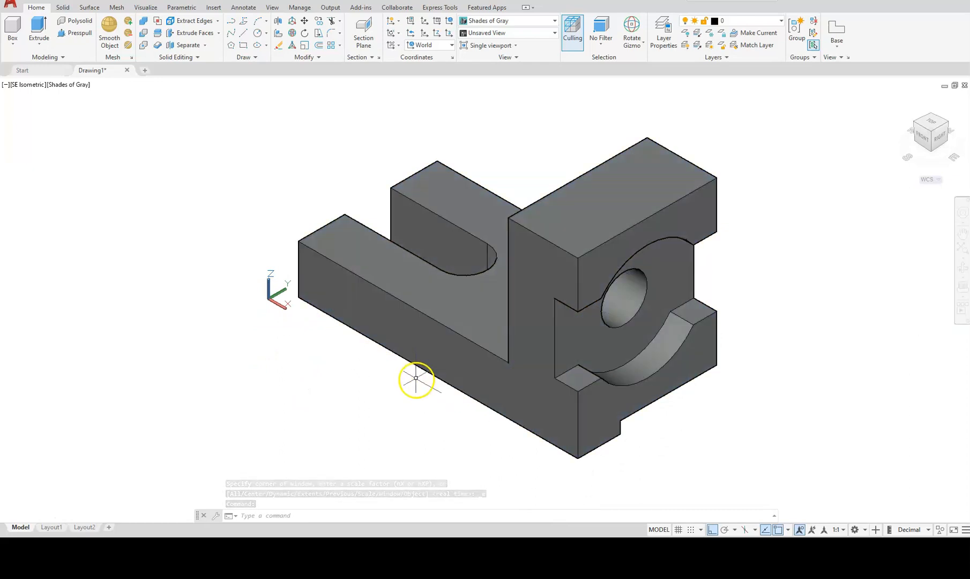
{"action": "key", "text": "Escape"}
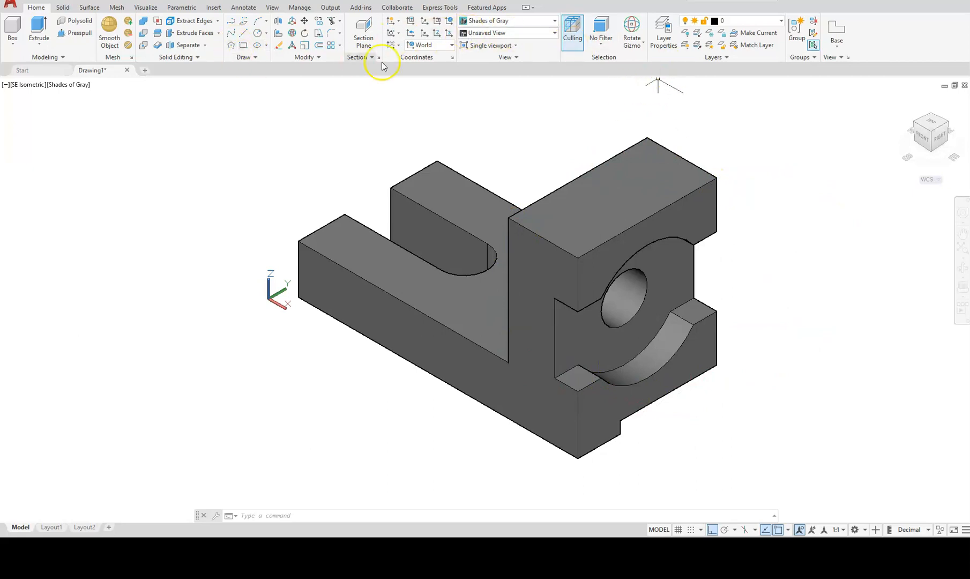
Rotate the solid 270° about its vertical Z axis using the rotate gizmo.
{"action": "left_click", "coordinate": [468, 214]}
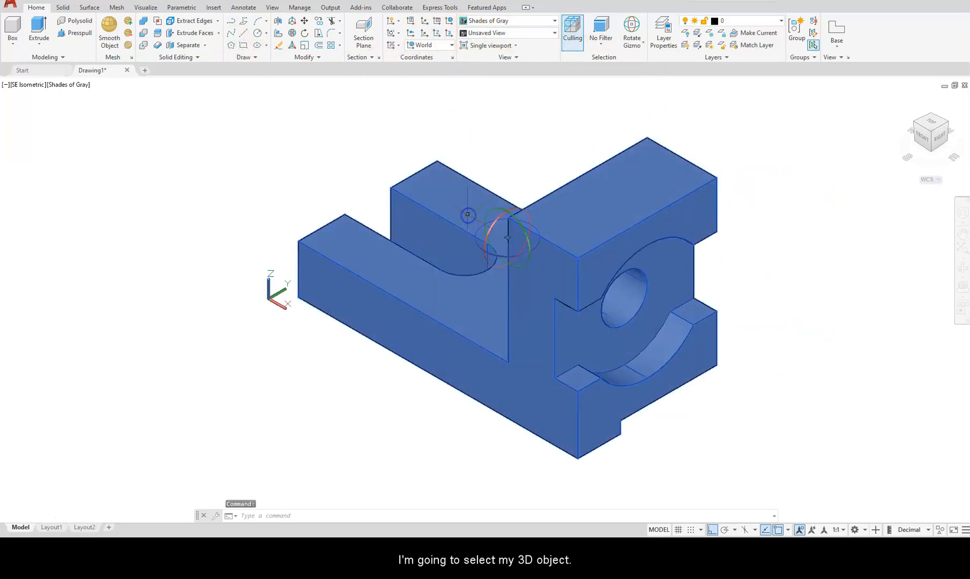
{"action": "left_click", "coordinate": [464, 237]}
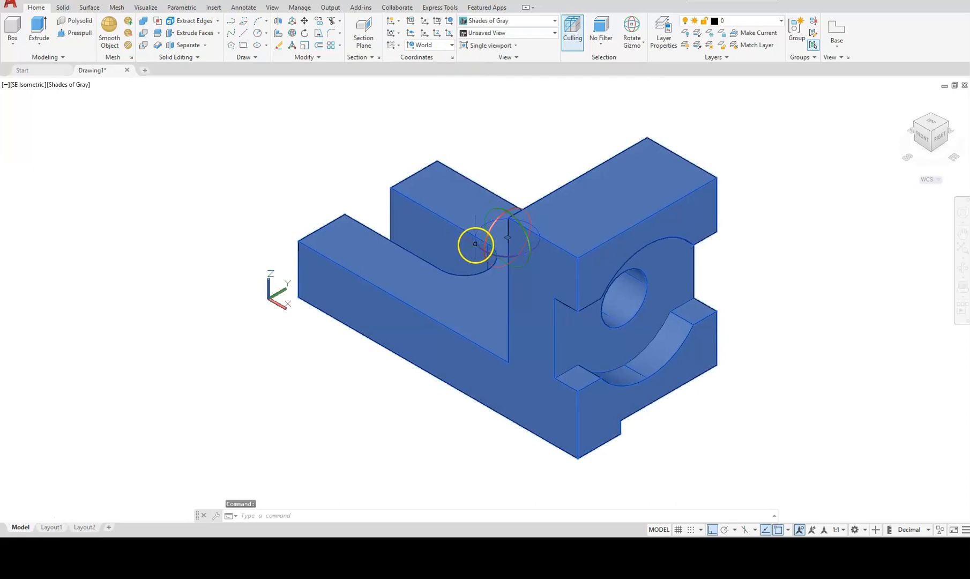
{"action": "left_click", "coordinate": [477, 244]}
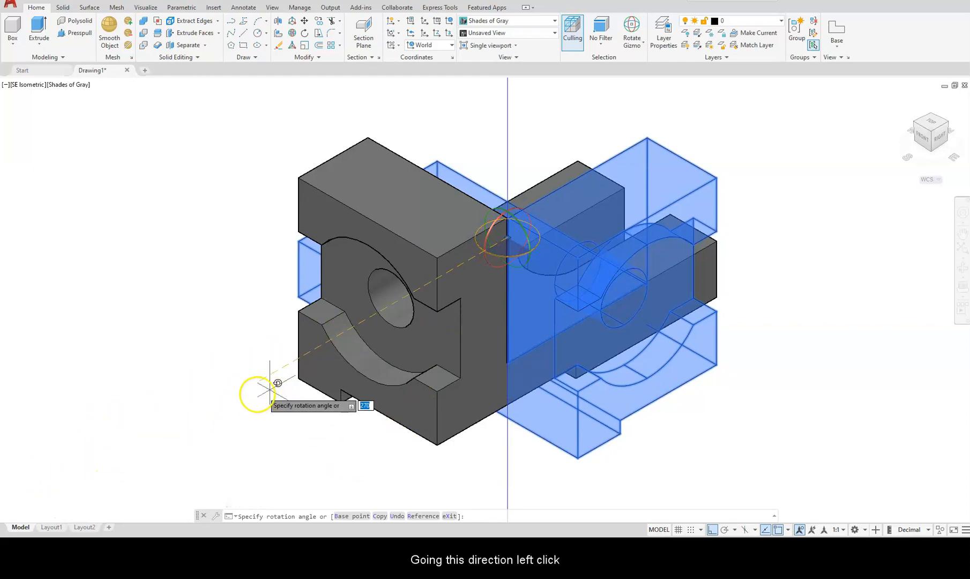
{"action": "left_click", "coordinate": [203, 415]}
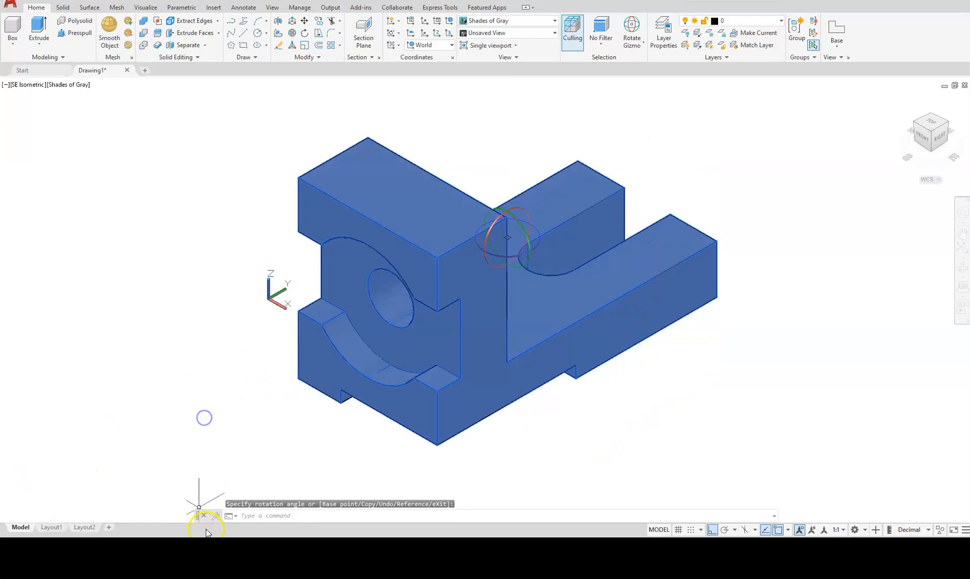
{"action": "key", "text": "Escape"}
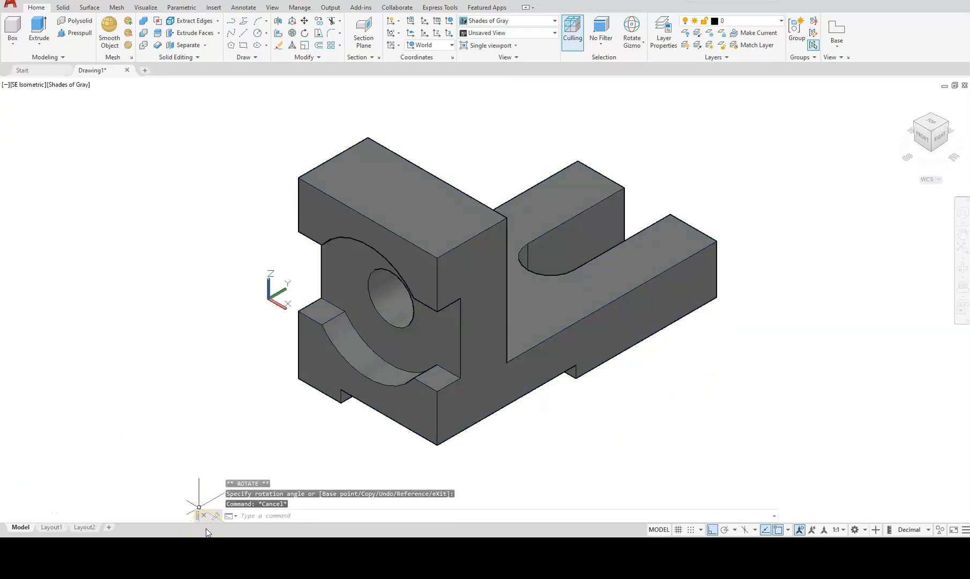
Switch to Layout1 and delete its default viewport.
{"action": "left_click", "coordinate": [51, 527]}
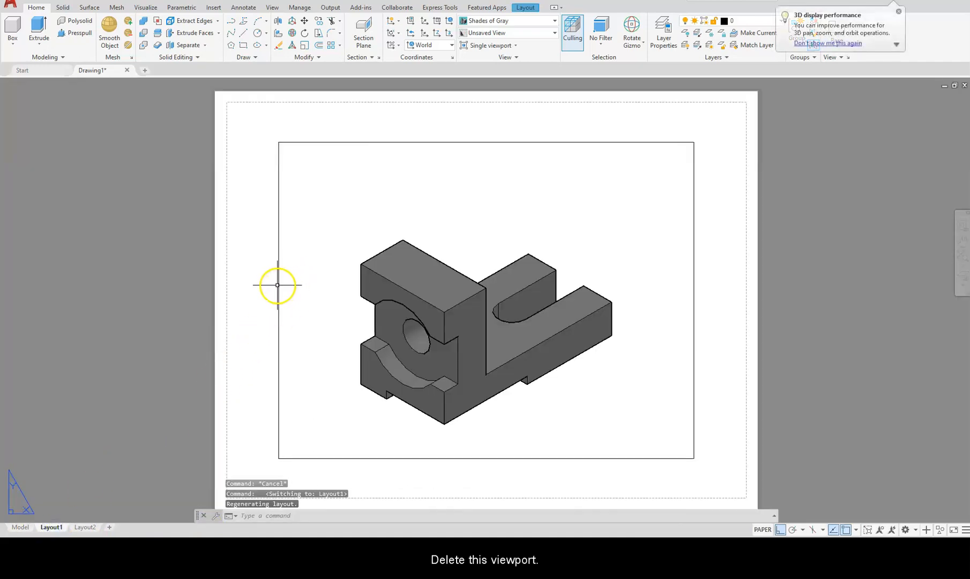
{"action": "left_click", "coordinate": [279, 284]}
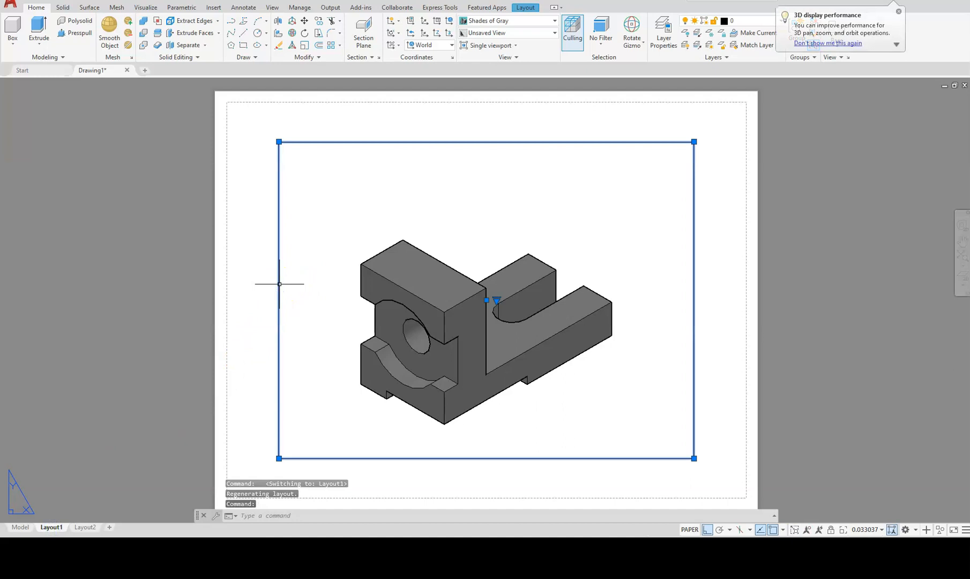
{"action": "key", "text": "Delete"}
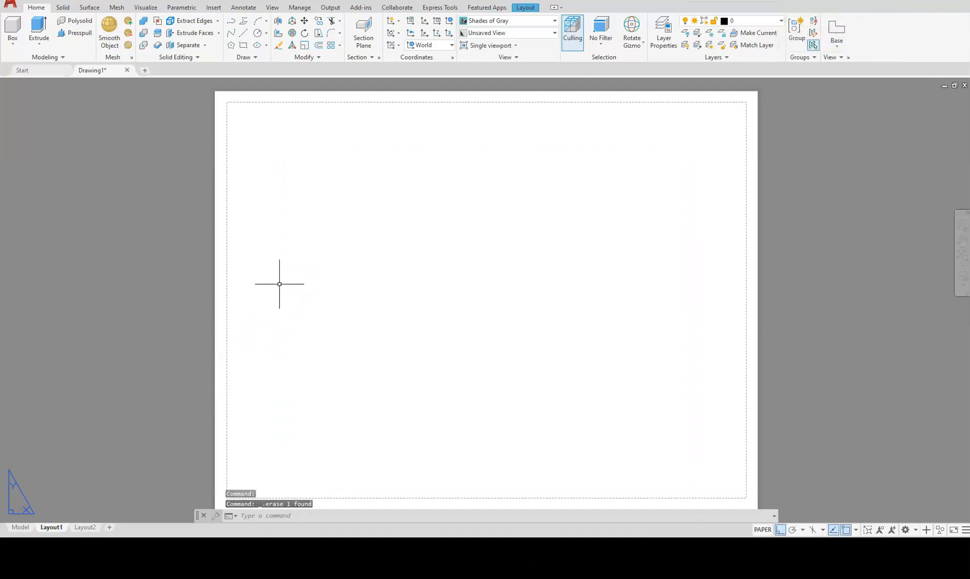
Insert the TITLE BLOCK from the library at 0,0,0, accepting its empty attributes.
{"action": "type", "text": "I"}
{"action": "key", "text": "Return"}
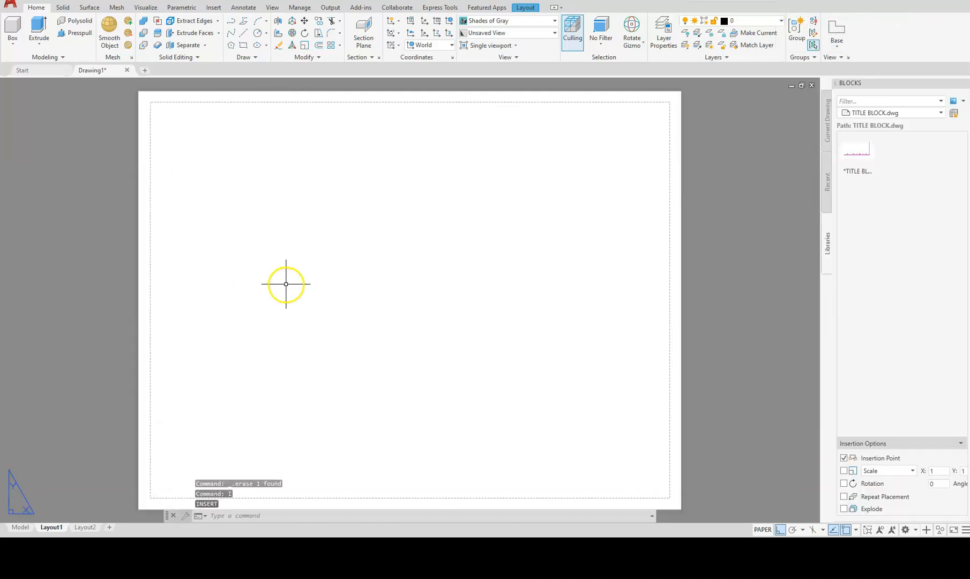
{"action": "left_click", "coordinate": [859, 154]}
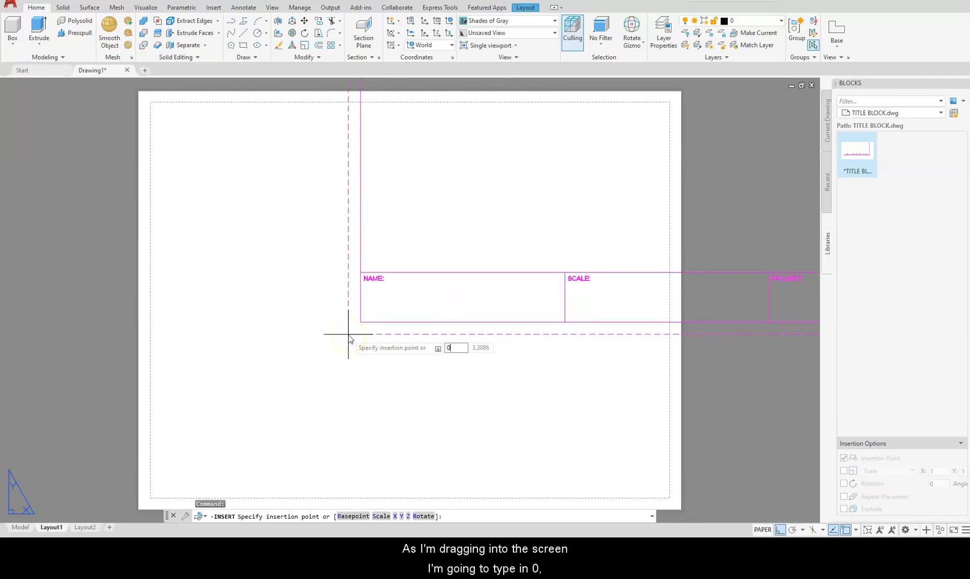
{"action": "type", "text": ","}
{"action": "type", "text": "0"}
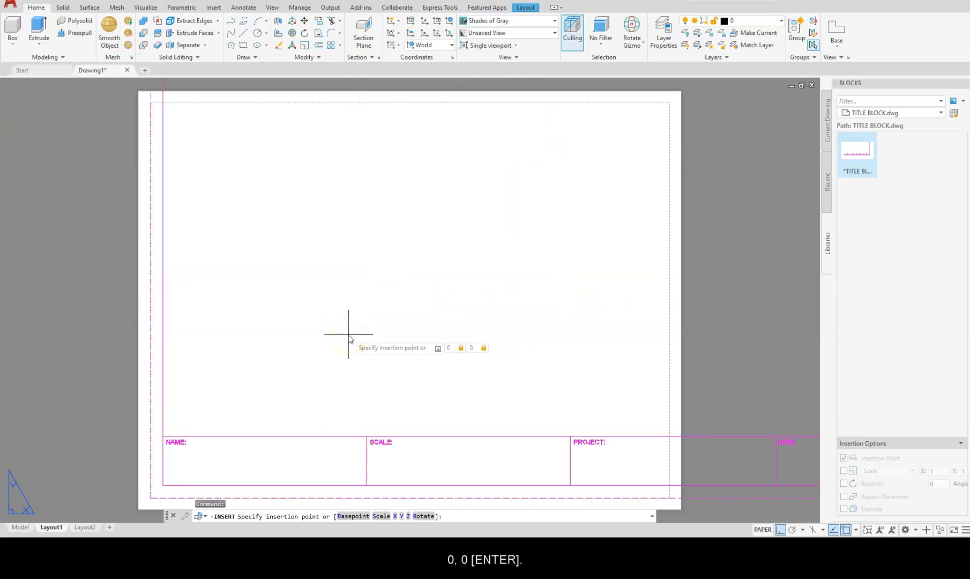
{"action": "type", "text": "0,0,0"}
{"action": "key", "text": "Return"}
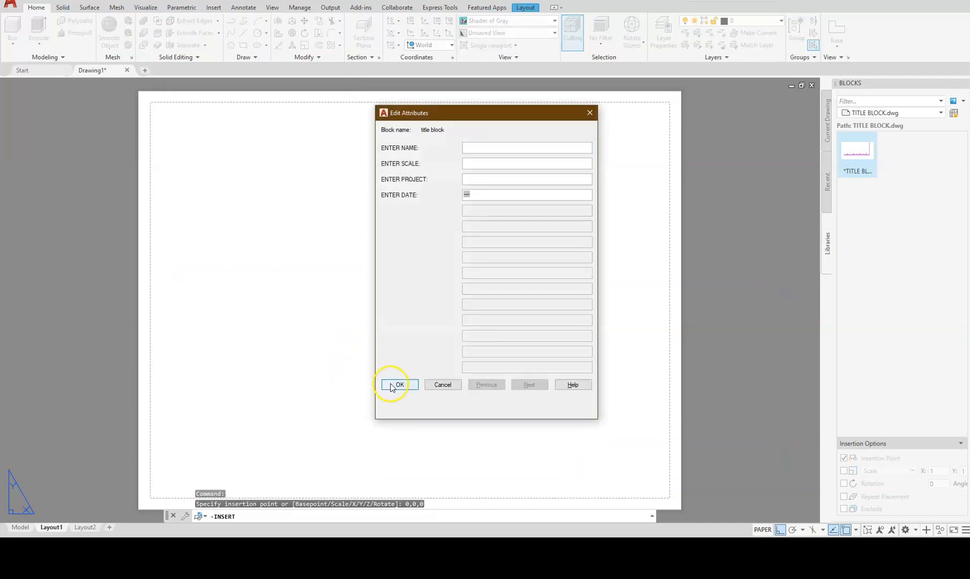
{"action": "left_click", "coordinate": [399, 384]}
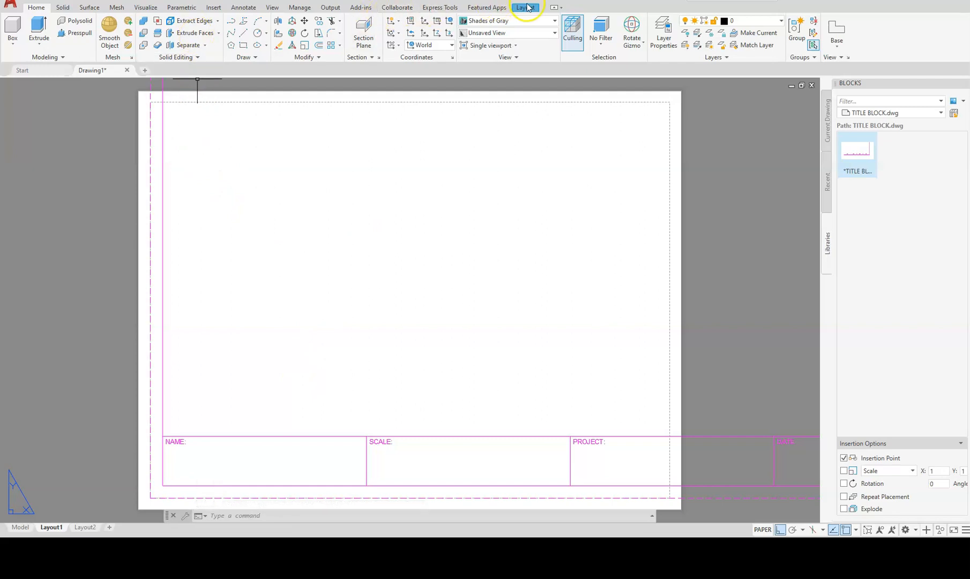
Make DIMENSION the layer for new dimensions.
{"action": "left_click", "coordinate": [245, 7]}
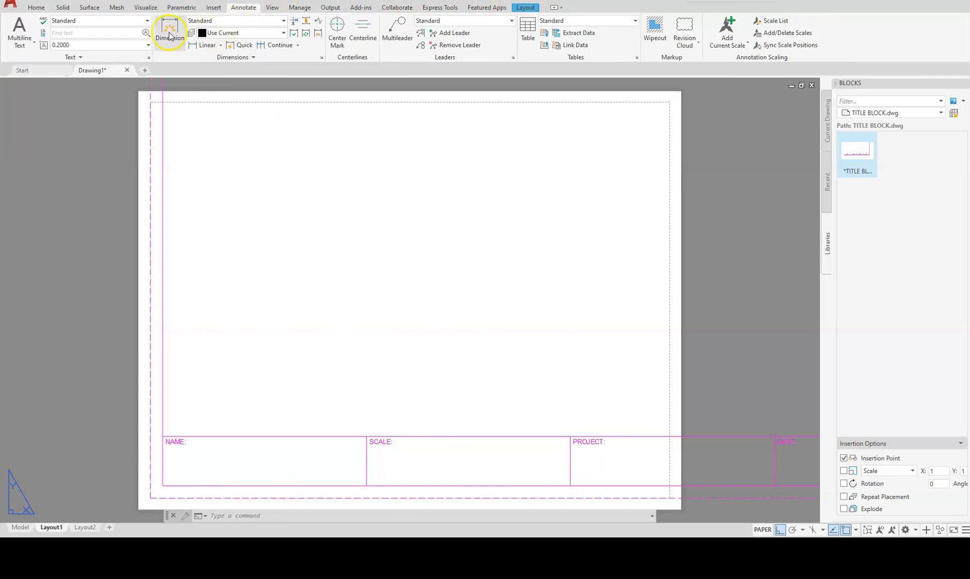
{"action": "left_click", "coordinate": [232, 34]}
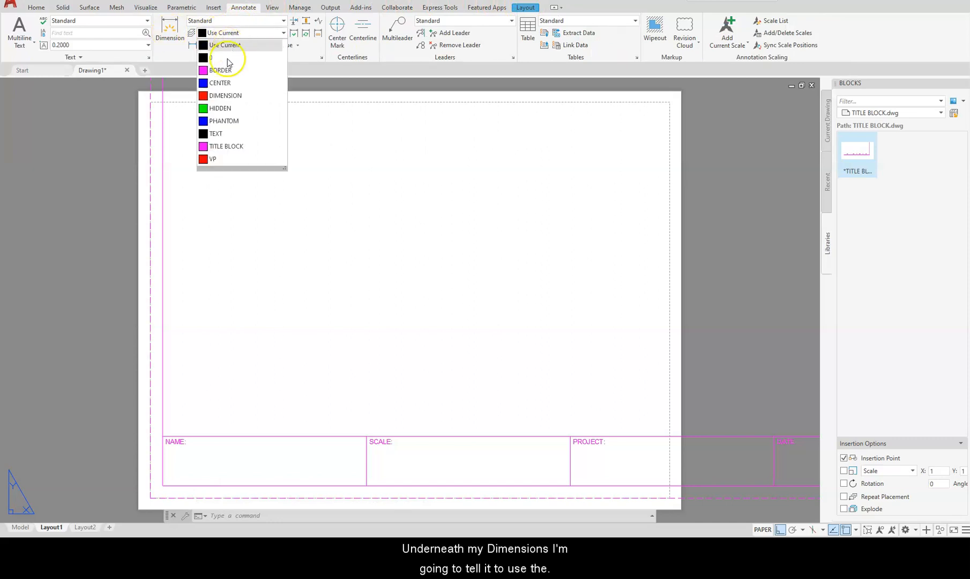
{"action": "left_click", "coordinate": [226, 95]}
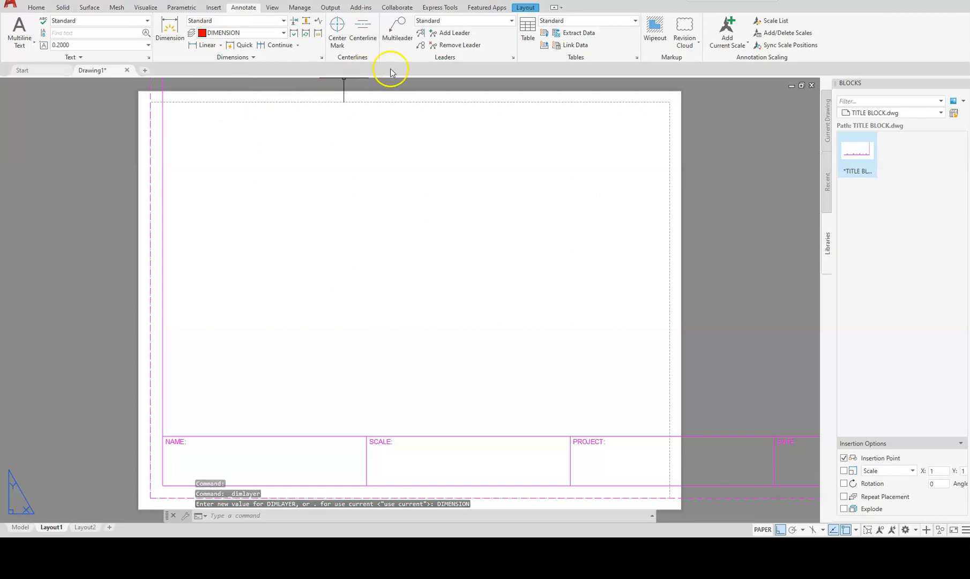
Set Layout1's page setup to the DWG To PDF.pc3 plotter on ANSI full bleed B (17.00 x 11.00 Inches) paper.
{"action": "left_click", "coordinate": [530, 8]}
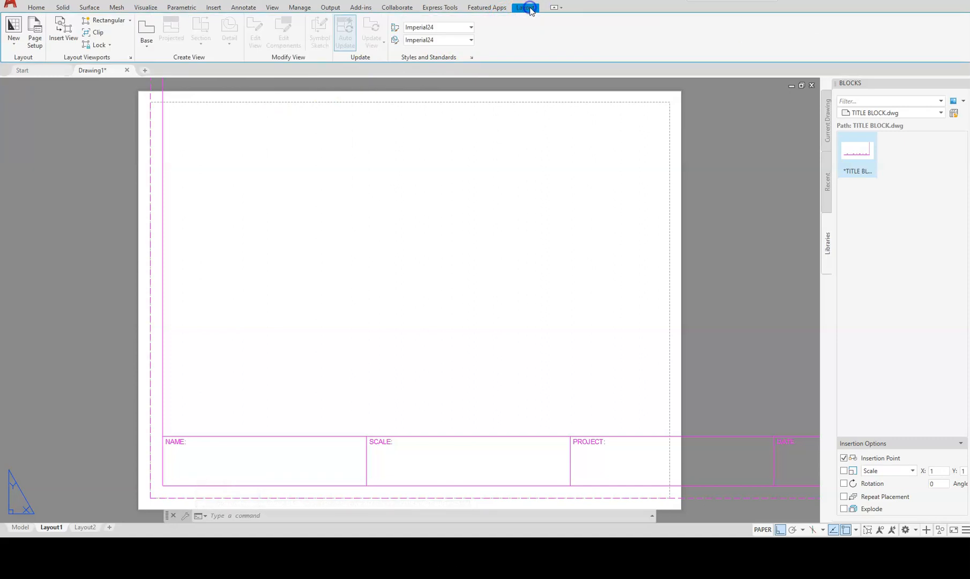
{"action": "left_click", "coordinate": [35, 29]}
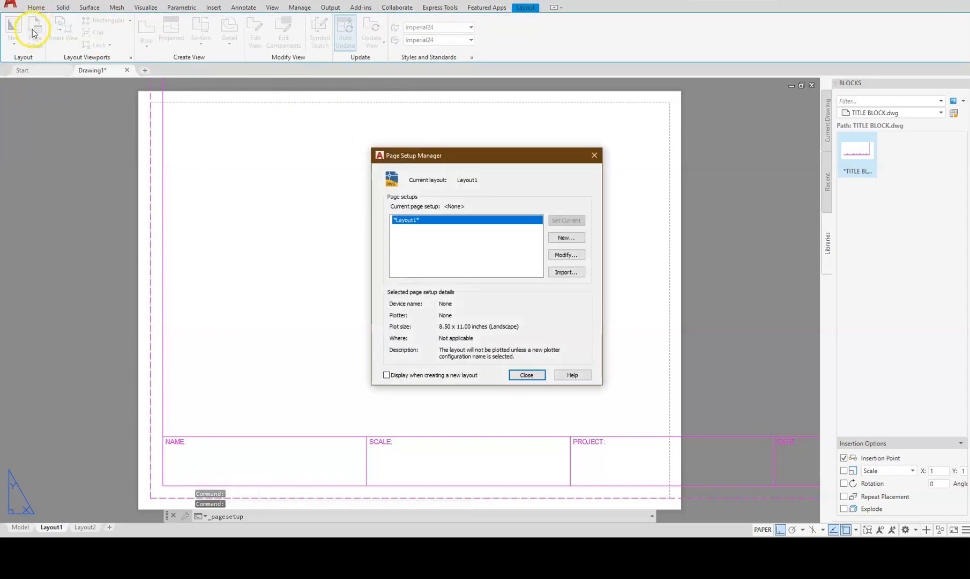
{"action": "left_click", "coordinate": [561, 256]}
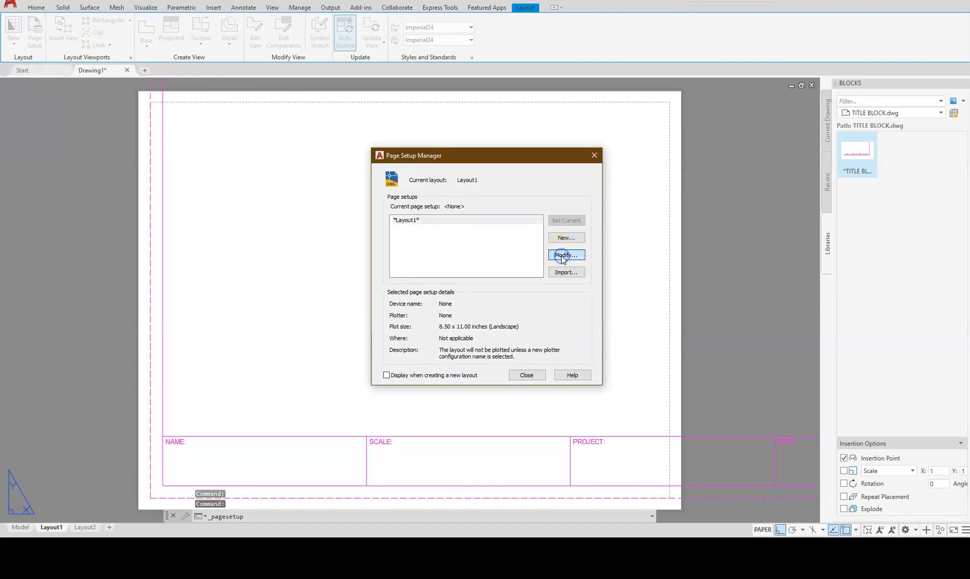
{"action": "left_click", "coordinate": [372, 198]}
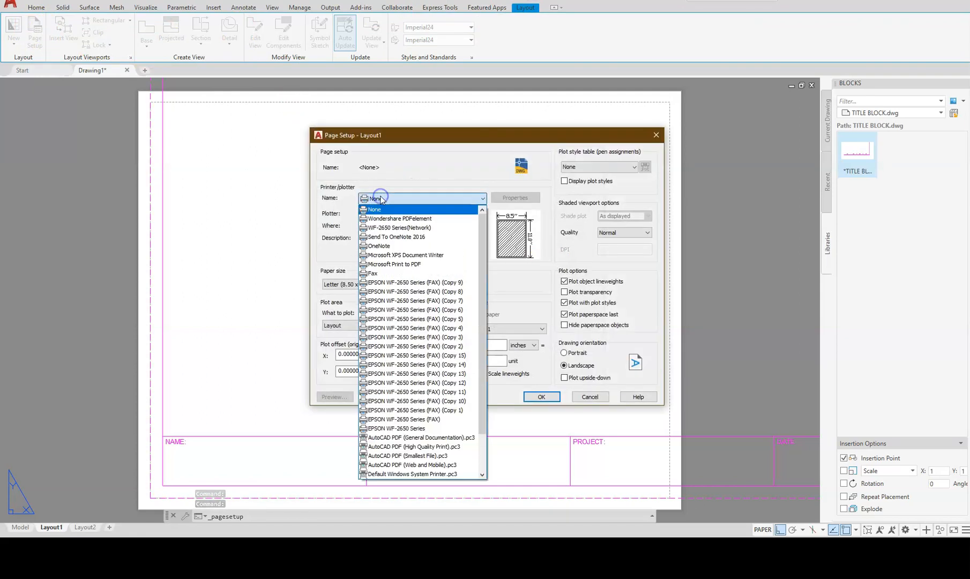
{"action": "scroll", "coordinate": [379, 423], "scroll_direction": "down", "scroll_amount": 2}
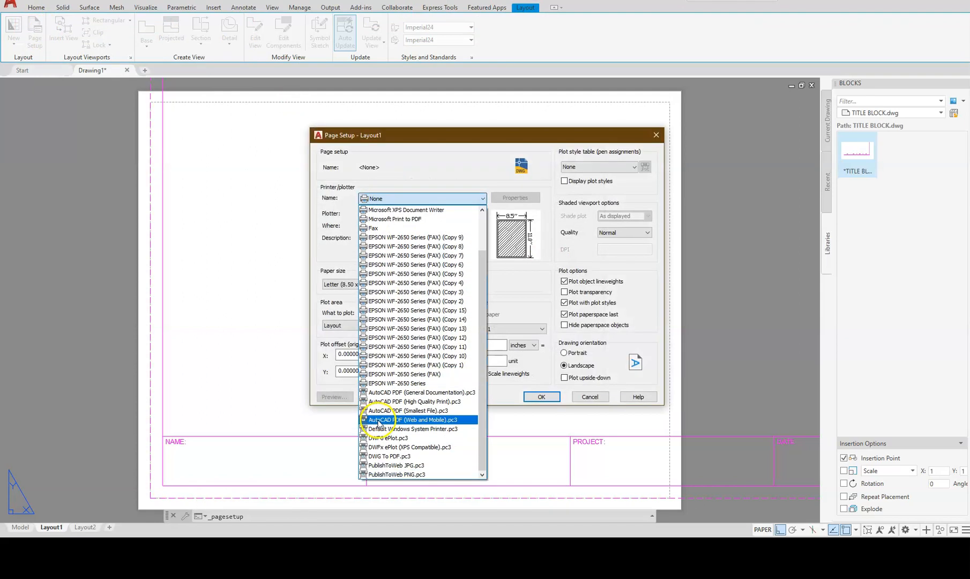
{"action": "left_click", "coordinate": [381, 456]}
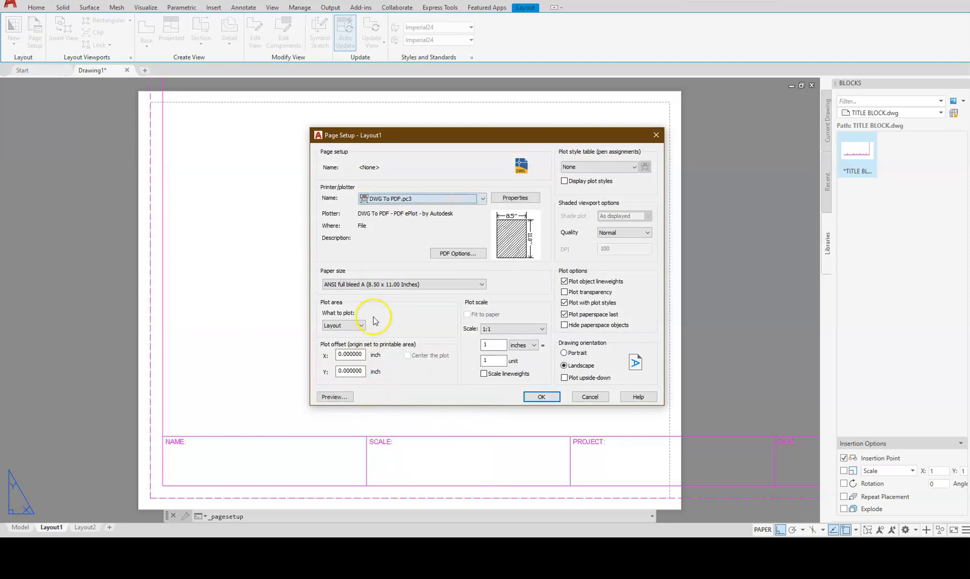
{"action": "left_click", "coordinate": [391, 283]}
{"action": "scroll", "coordinate": [390, 384], "scroll_direction": "up", "scroll_amount": 2}
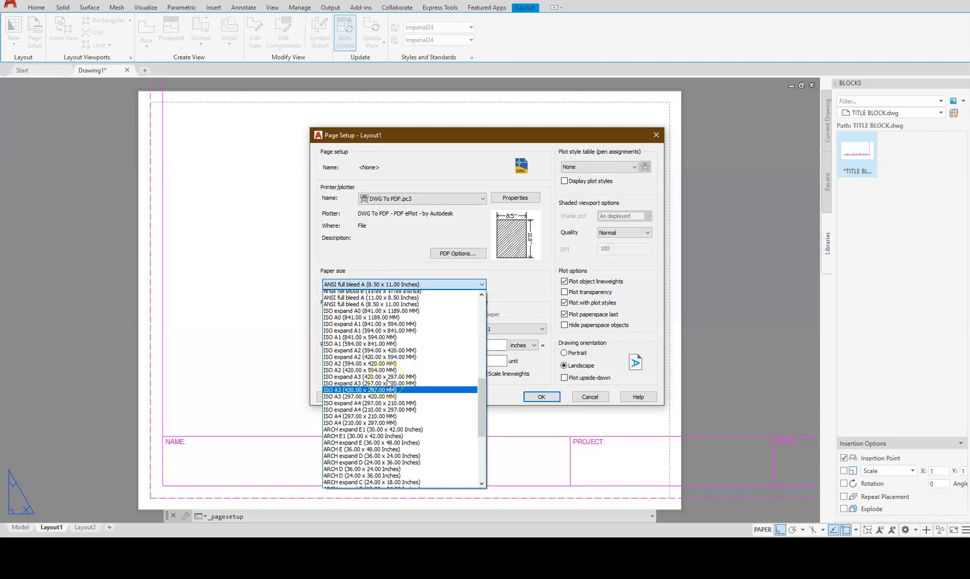
{"action": "left_click", "coordinate": [360, 313]}
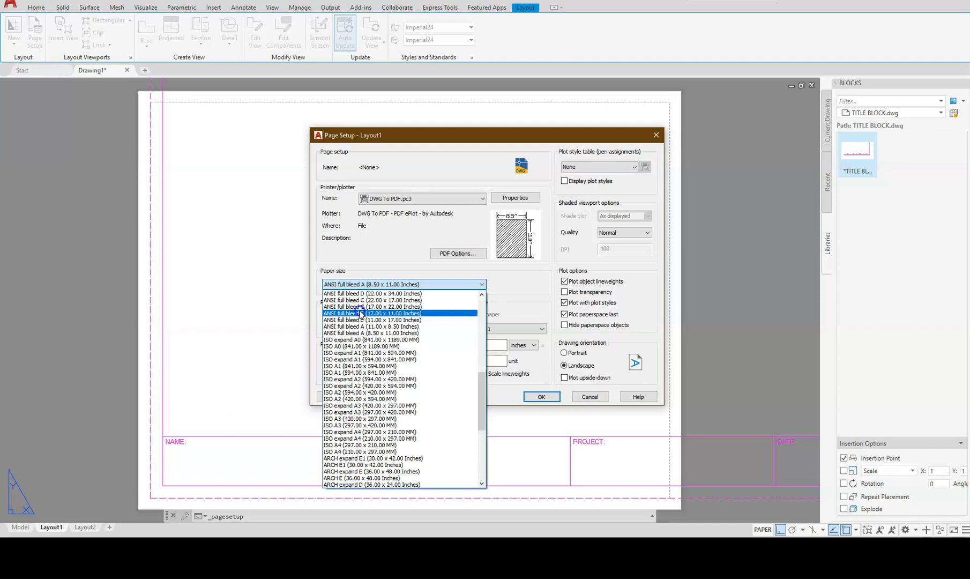
{"action": "left_click", "coordinate": [360, 313]}
Plot extents centred on the paper and apply the Layout1 page setup.
{"action": "left_click", "coordinate": [343, 324]}
{"action": "left_click", "coordinate": [341, 341]}
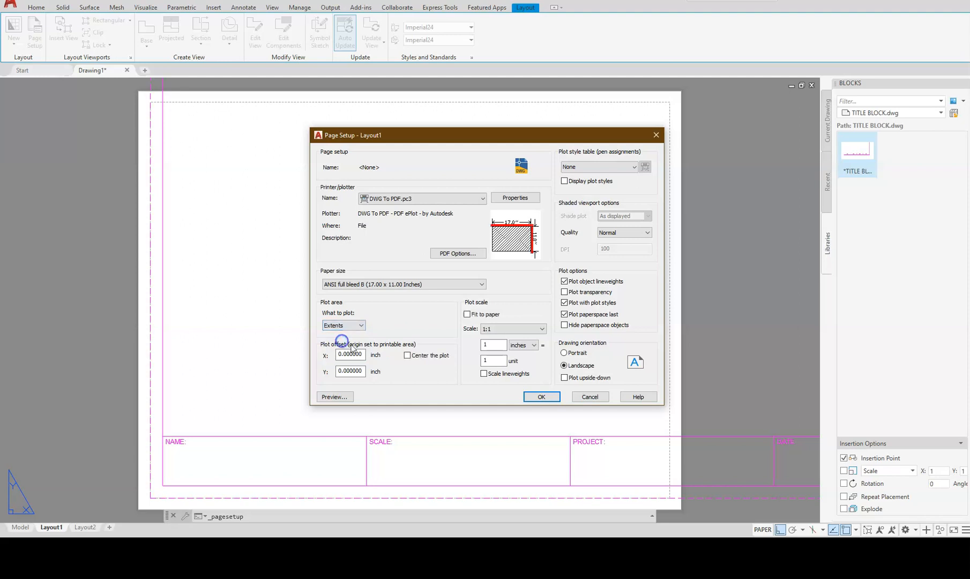
{"action": "left_click", "coordinate": [407, 356]}
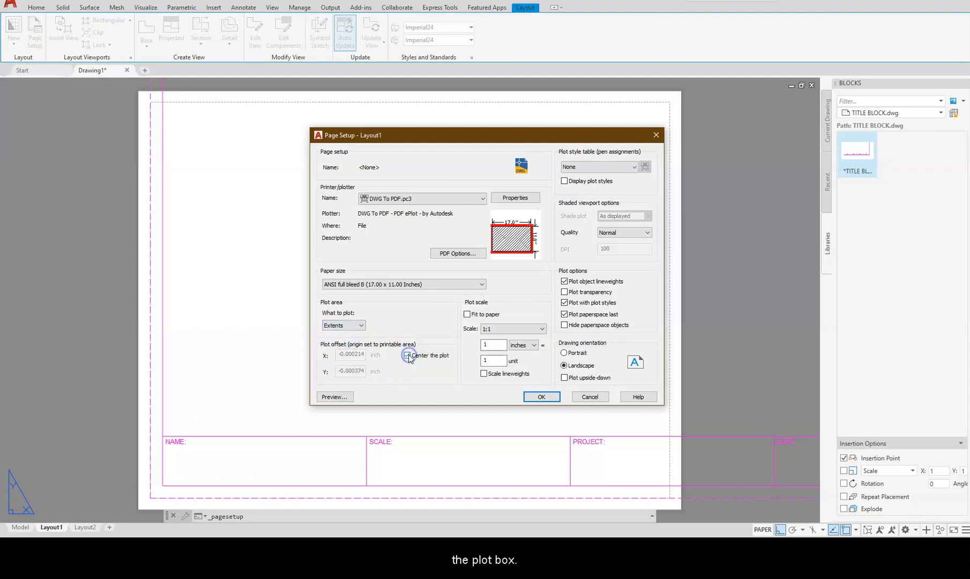
{"action": "left_click", "coordinate": [531, 397]}
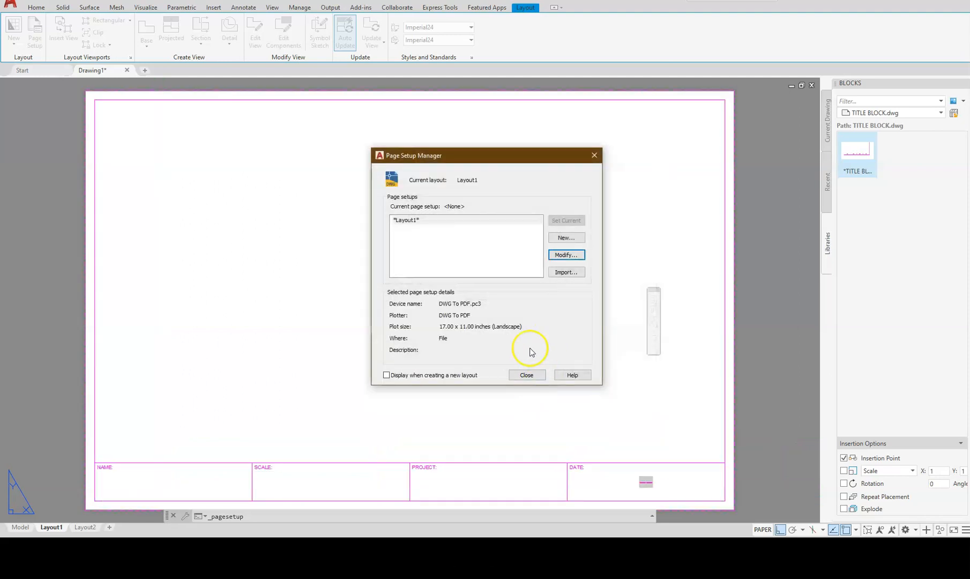
{"action": "left_click", "coordinate": [526, 376]}
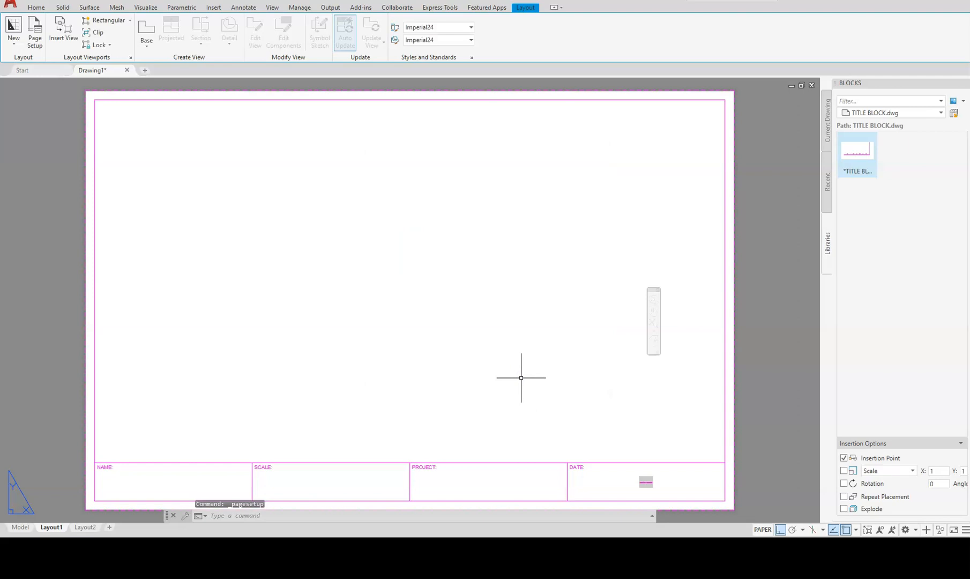
Create a front base view from model space at the sheet's lower left.
{"action": "left_click", "coordinate": [146, 38]}
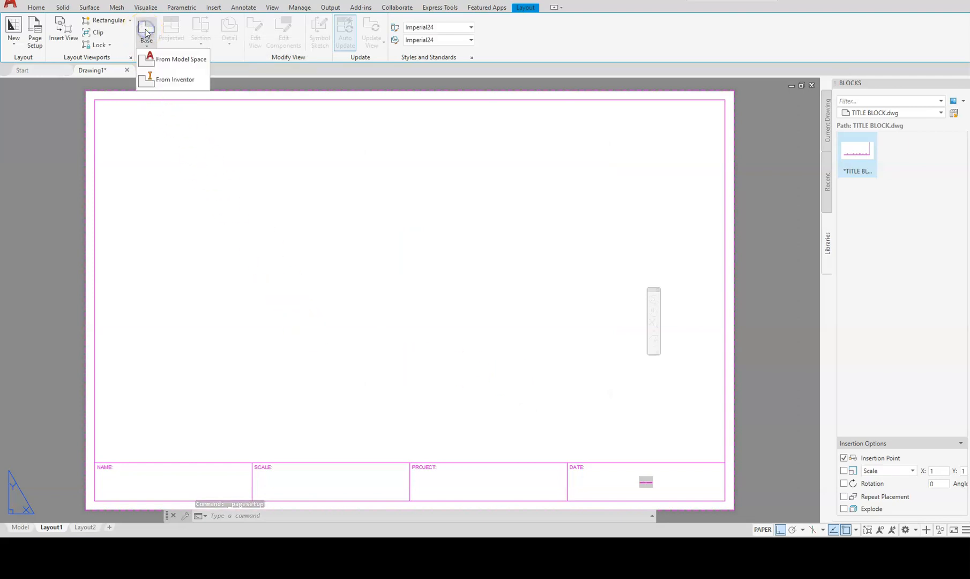
{"action": "left_click", "coordinate": [161, 60]}
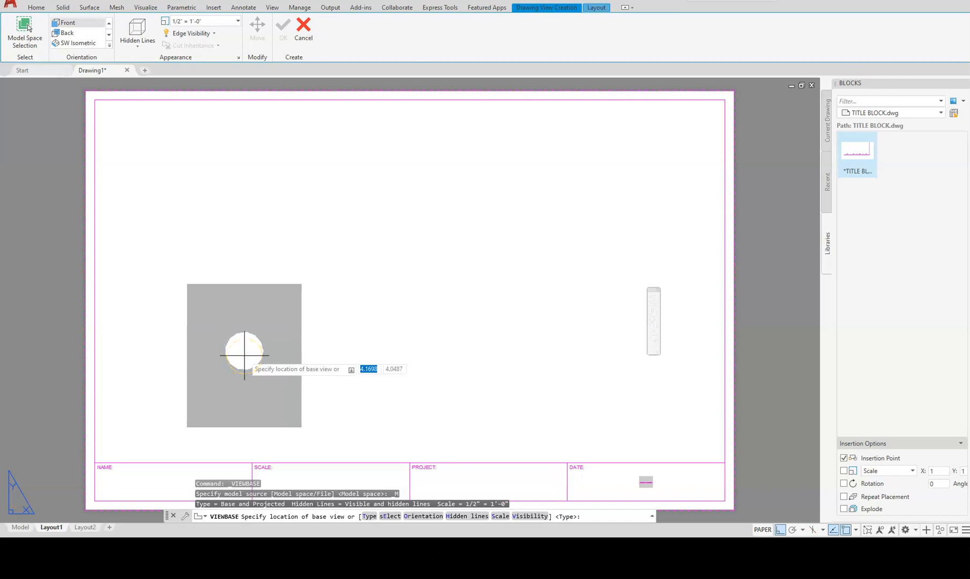
{"action": "left_click", "coordinate": [244, 355]}
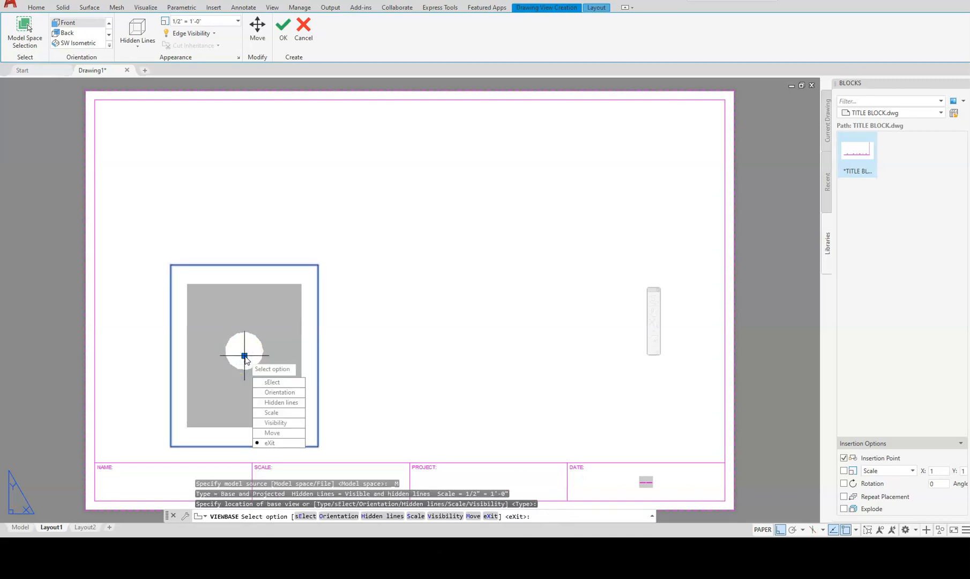
{"action": "key", "text": "Return"}
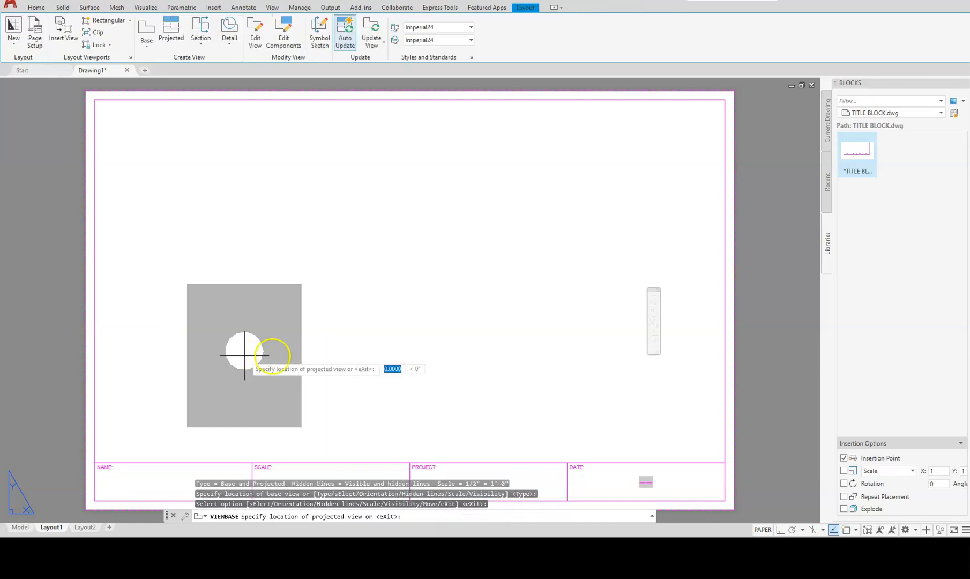
Project a right side view, a top view and an upper-right isometric view from the front view.
{"action": "left_click", "coordinate": [531, 362]}
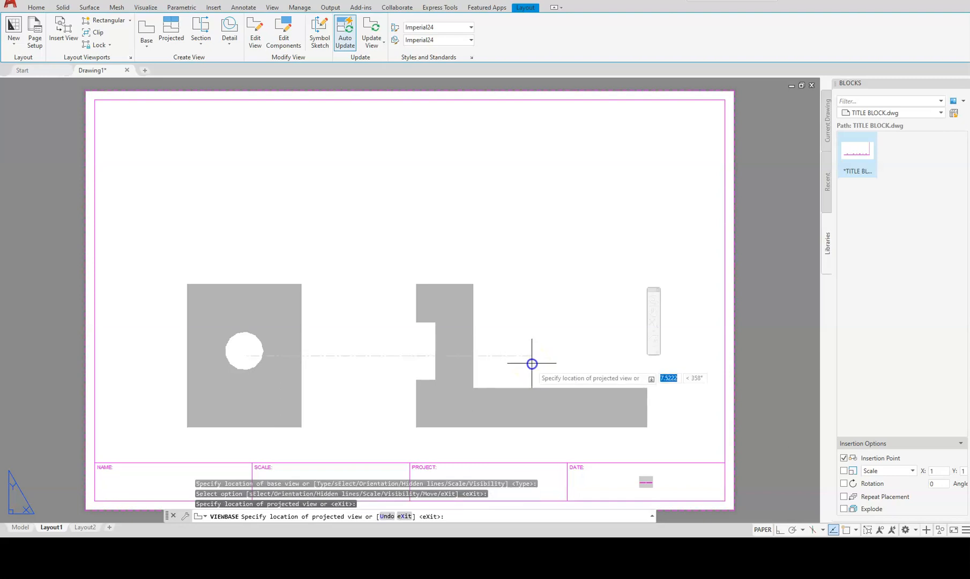
{"action": "left_click", "coordinate": [264, 132]}
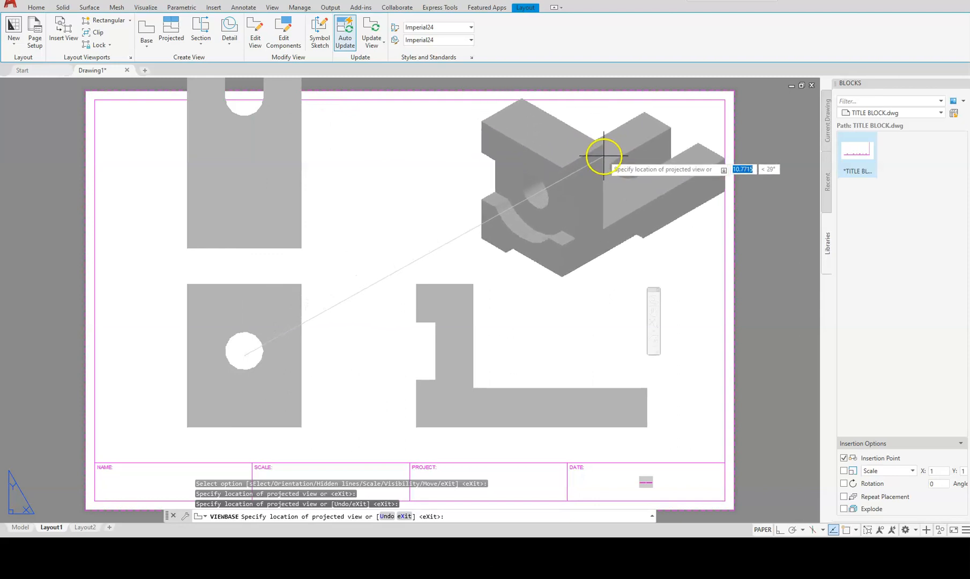
{"action": "left_click", "coordinate": [595, 153]}
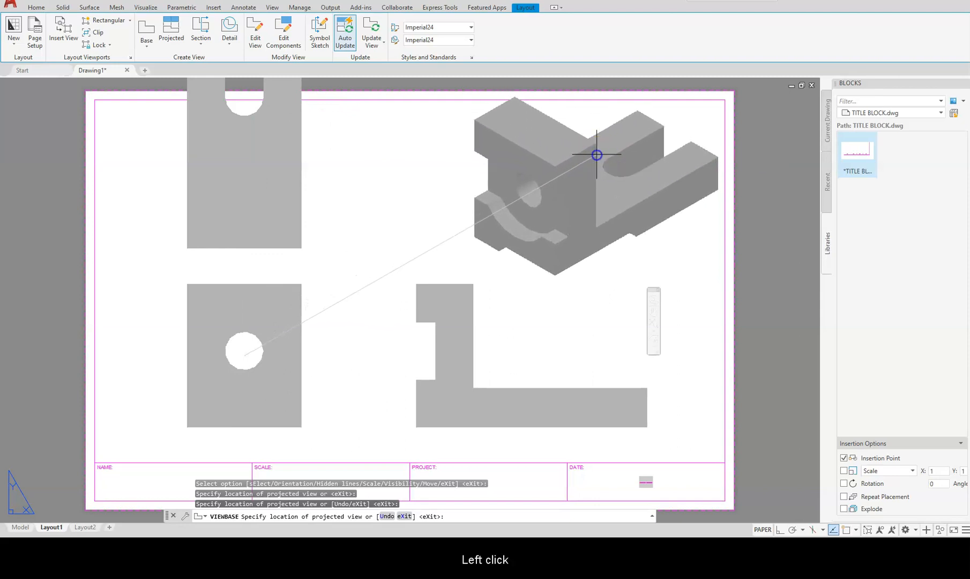
{"action": "left_click", "coordinate": [286, 191]}
{"action": "key", "text": "Return"}
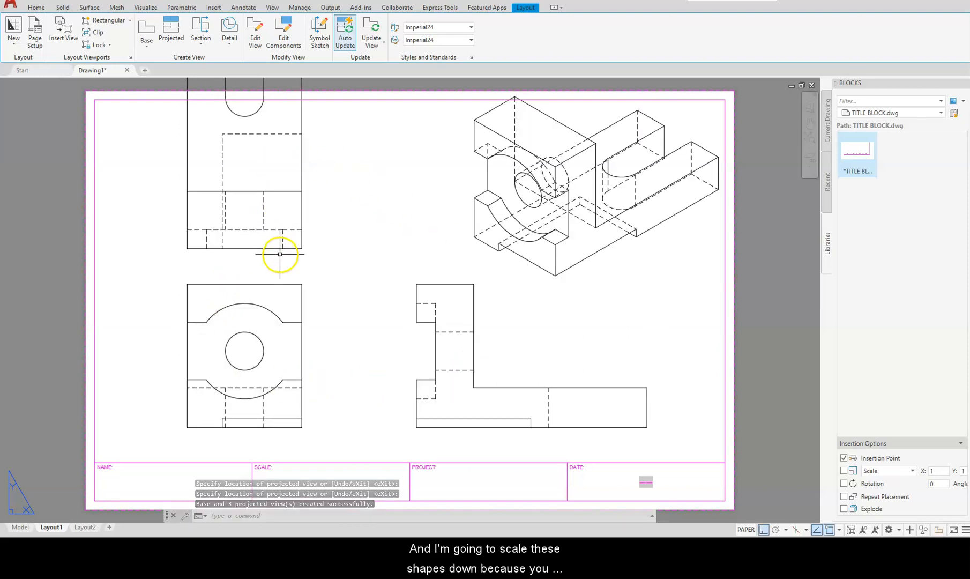
Rescale the front base view and its projected views to 3/8" = 1'-0".
{"action": "middle_click_drag", "start_coordinate": [264, 268], "coordinate": [264, 383]}
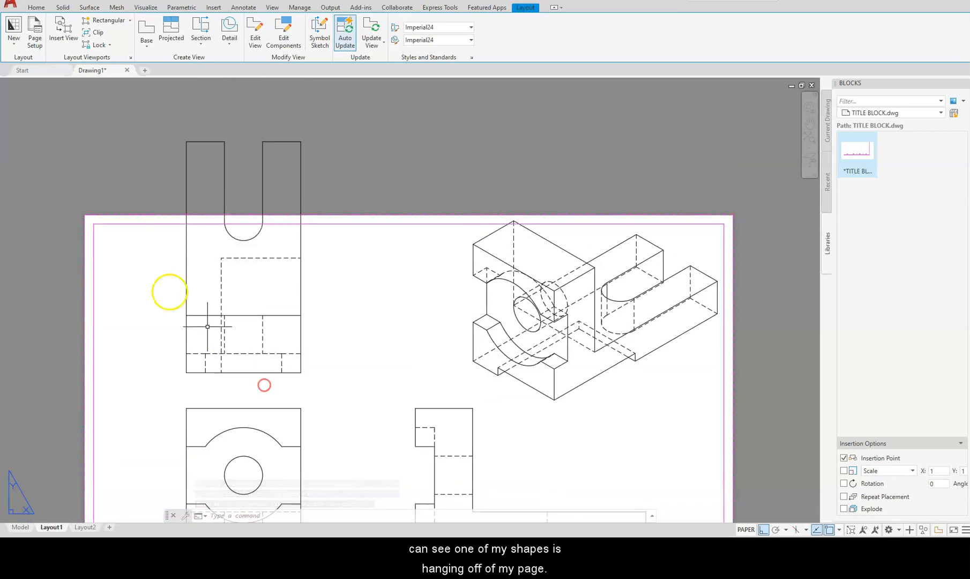
{"action": "middle_click_drag", "start_coordinate": [335, 366], "coordinate": [376, 212]}
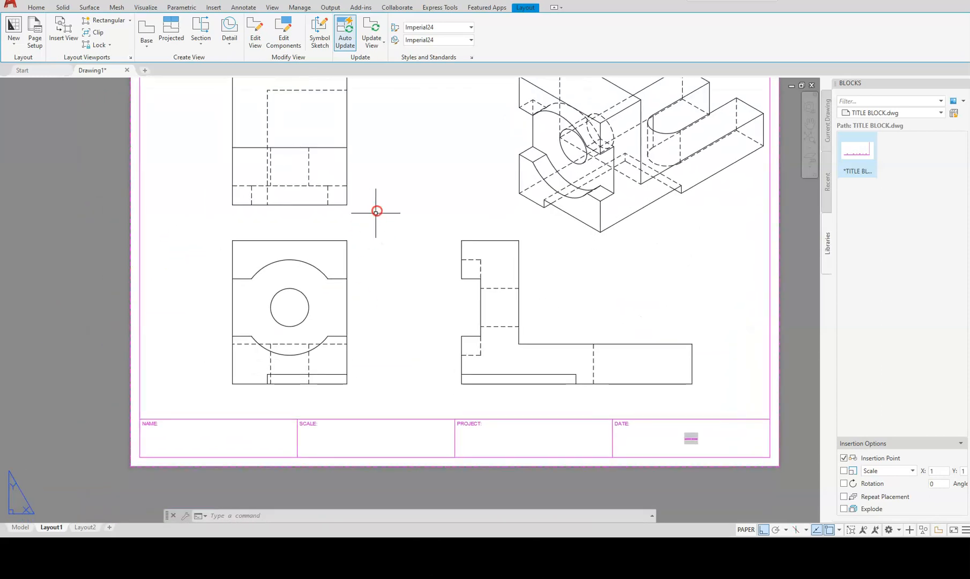
{"action": "double_click", "coordinate": [323, 295]}
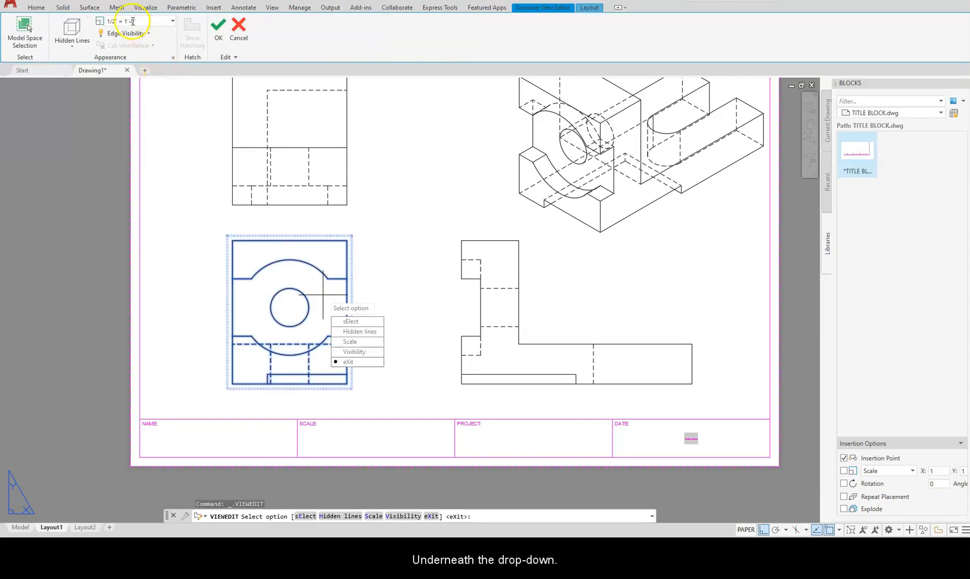
{"action": "left_click", "coordinate": [172, 22]}
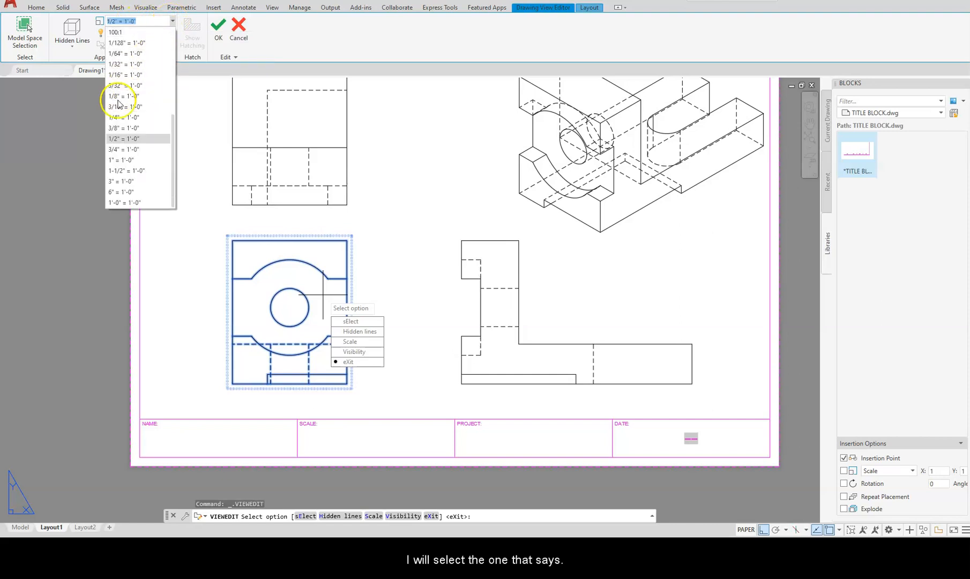
{"action": "left_click", "coordinate": [132, 128]}
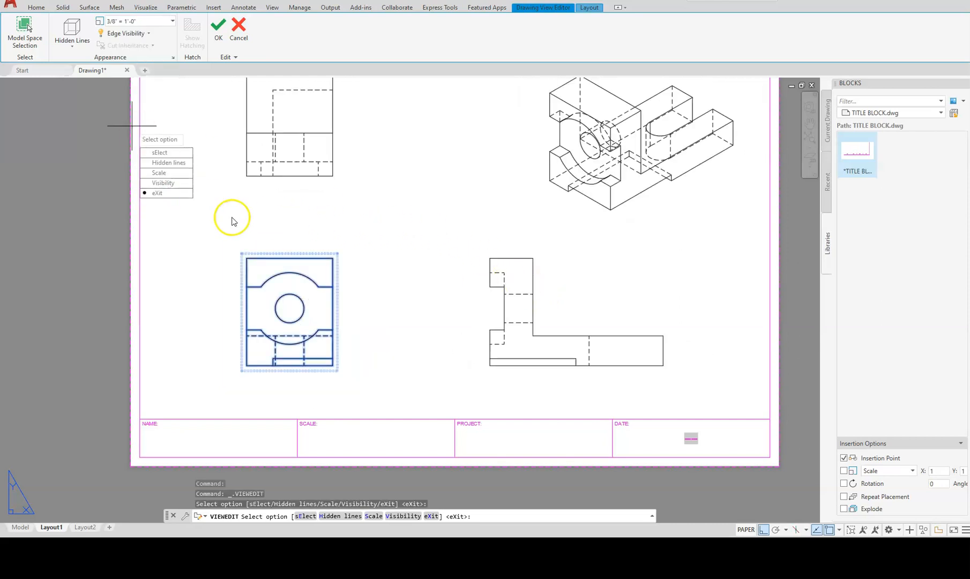
{"action": "key", "text": "Escape"}
{"action": "middle_click_drag", "start_coordinate": [287, 210], "coordinate": [318, 254]}
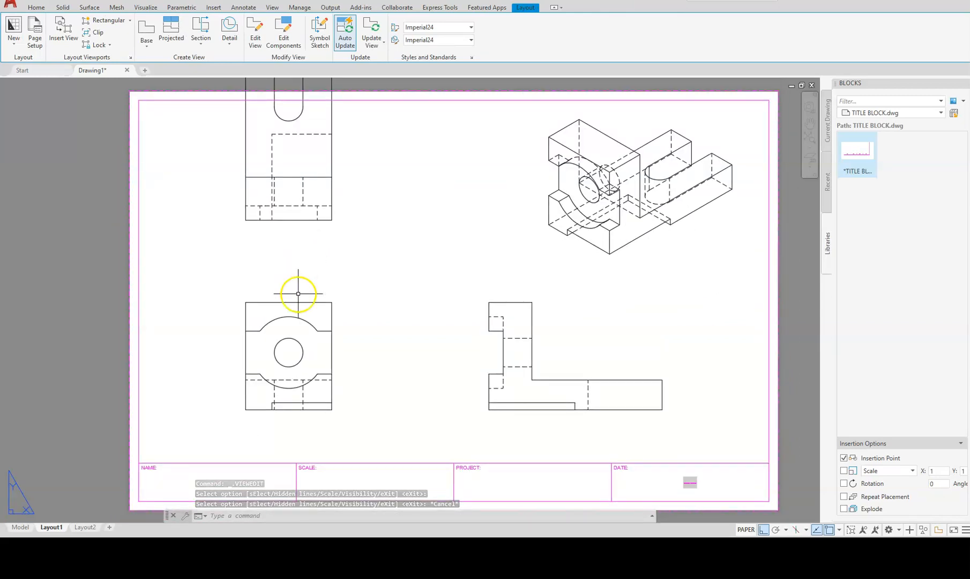
Start moving the front drawing view, then cancel the move.
{"action": "left_click", "coordinate": [285, 337]}
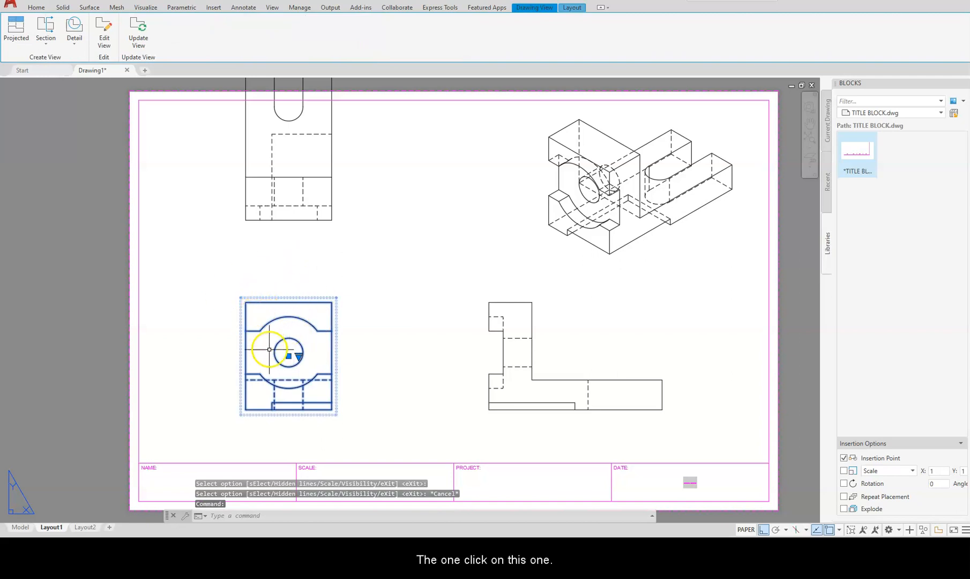
{"action": "left_click", "coordinate": [288, 355]}
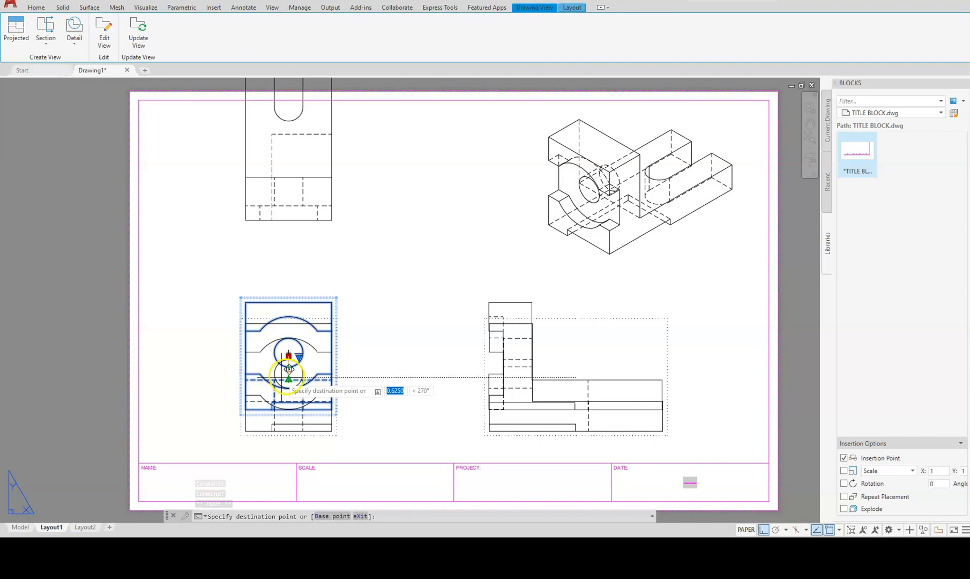
{"action": "scroll", "coordinate": [289, 370], "scroll_direction": "down", "scroll_amount": 3}
{"action": "scroll", "coordinate": [287, 377], "scroll_direction": "up", "scroll_amount": 9}
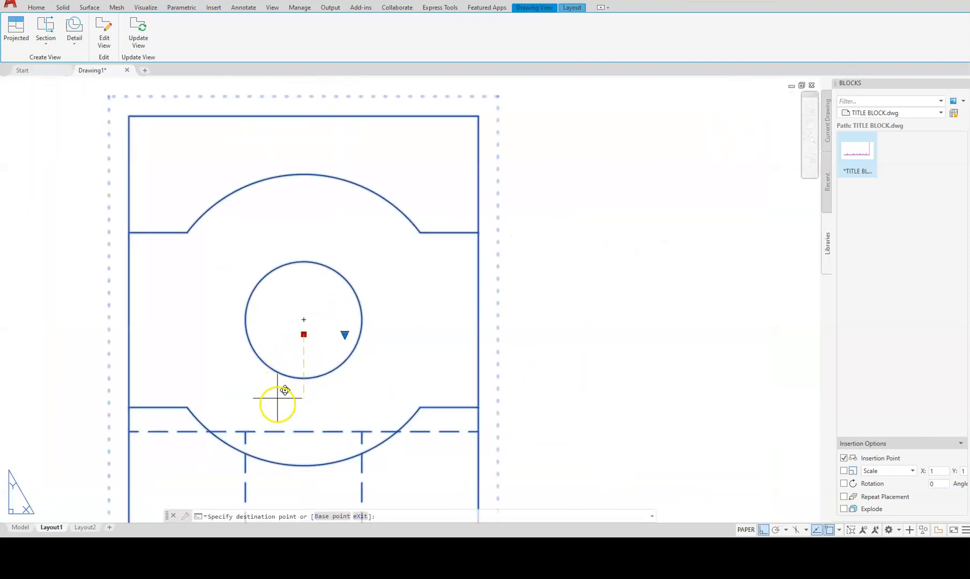
{"action": "scroll", "coordinate": [284, 392], "scroll_direction": "down", "scroll_amount": 4}
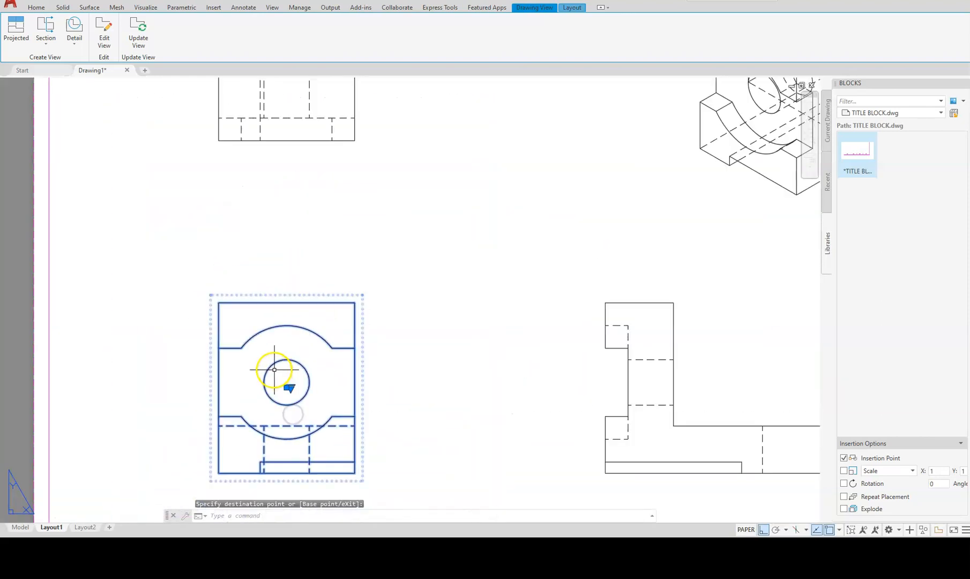
{"action": "scroll", "coordinate": [275, 370], "scroll_direction": "down", "scroll_amount": 5}
{"action": "key", "text": "Escape"}
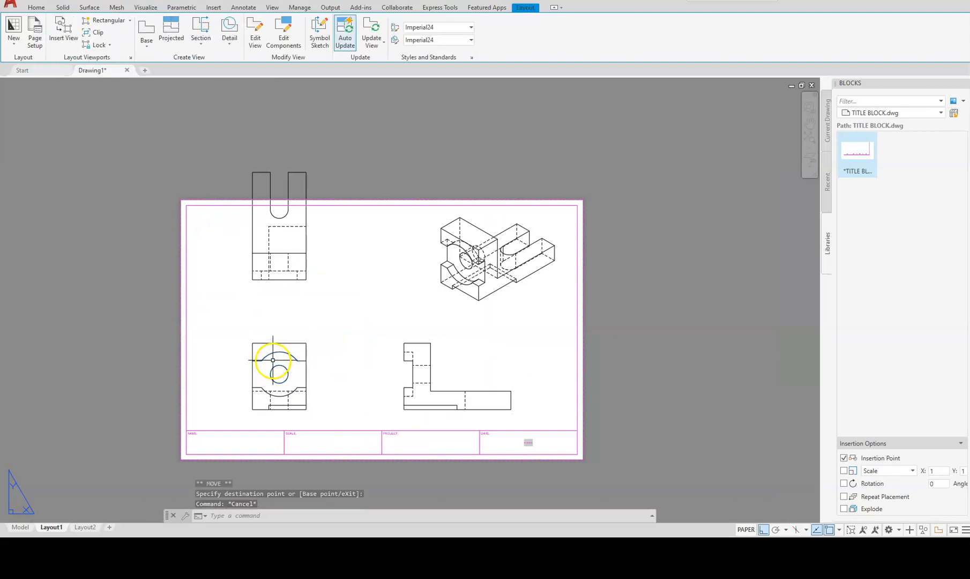
Move the top view down with Ortho so it aligns vertically with the front view.
{"action": "left_click", "coordinate": [281, 230]}
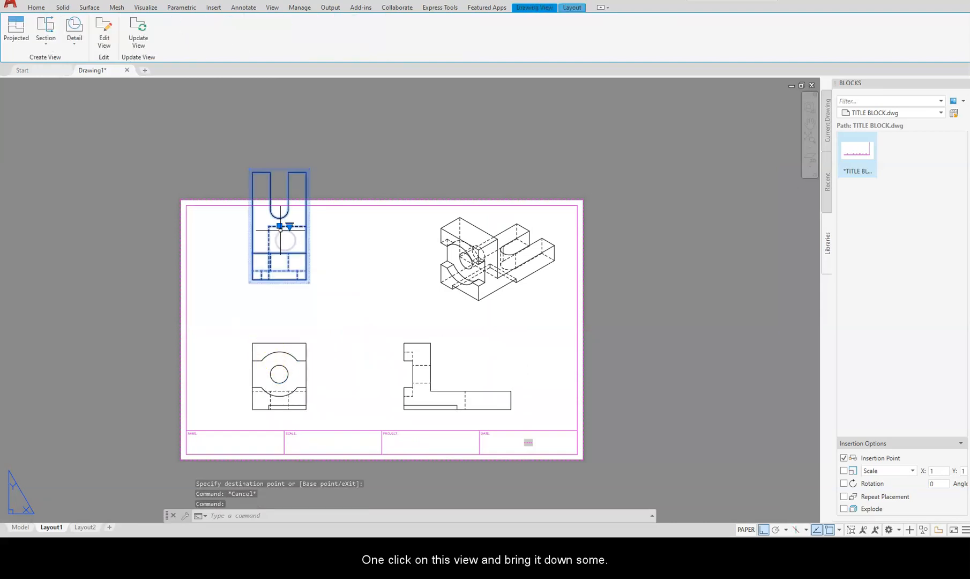
{"action": "left_click", "coordinate": [280, 227]}
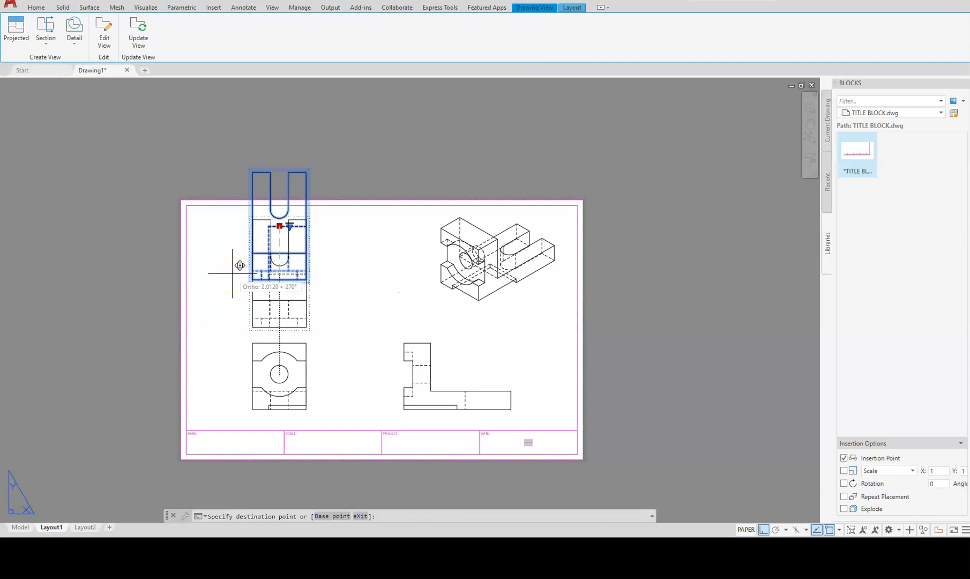
{"action": "key", "text": "F3"}
{"action": "left_click", "coordinate": [232, 273]}
{"action": "key", "text": "Escape"}
{"action": "key", "text": "Escape"}
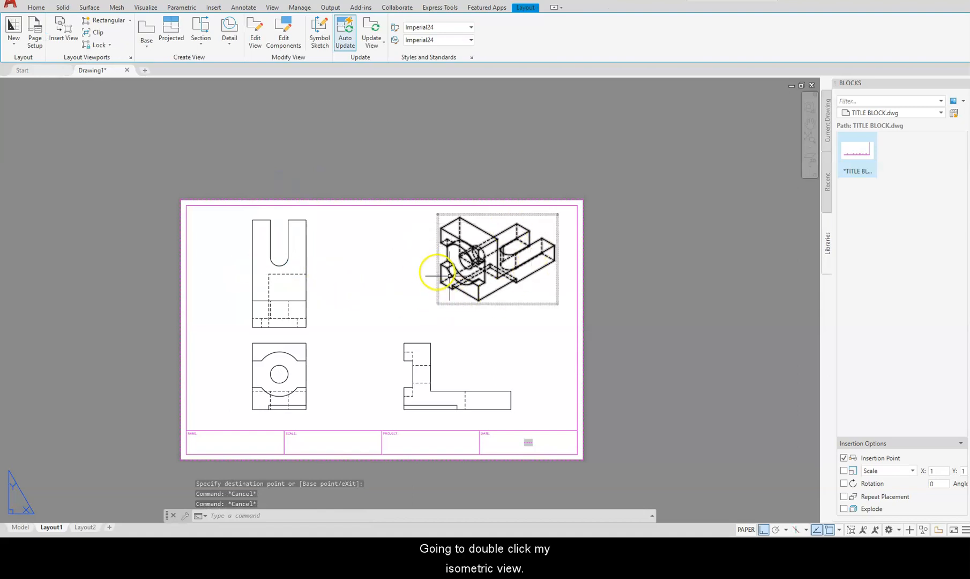
Set the isometric view's Hidden Lines option to Visible lines in the Drawing View Editor.
{"action": "double_click", "coordinate": [520, 296]}
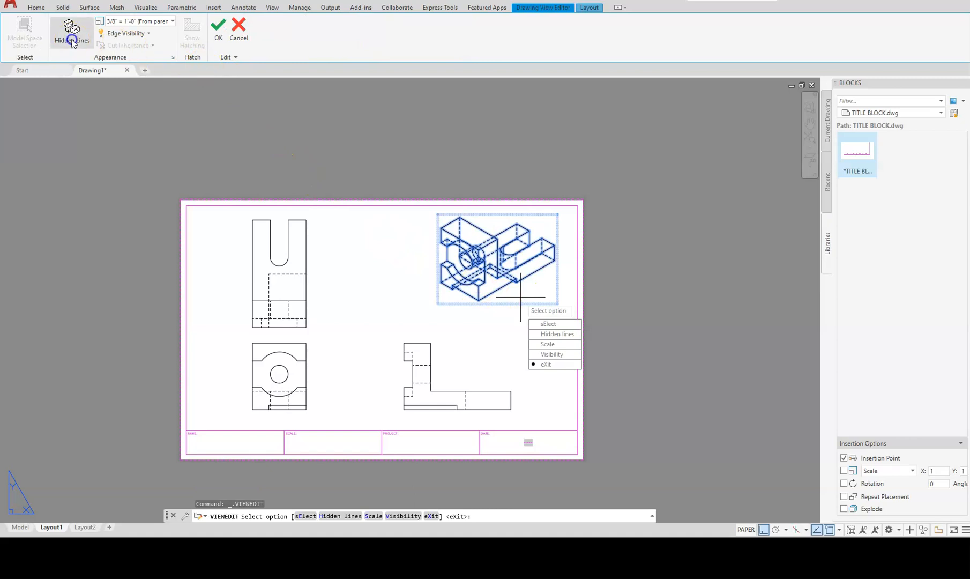
{"action": "left_click", "coordinate": [73, 42]}
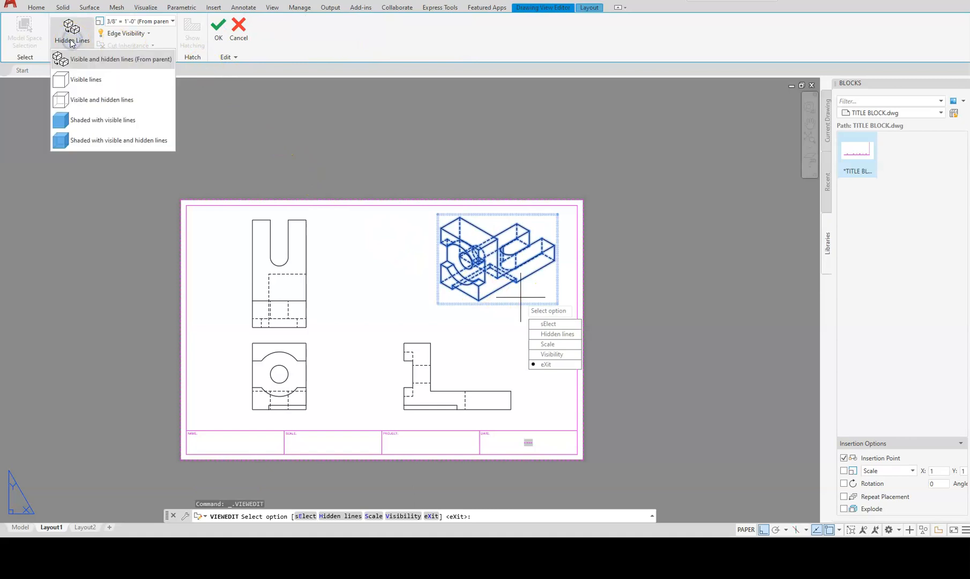
{"action": "left_click", "coordinate": [78, 81]}
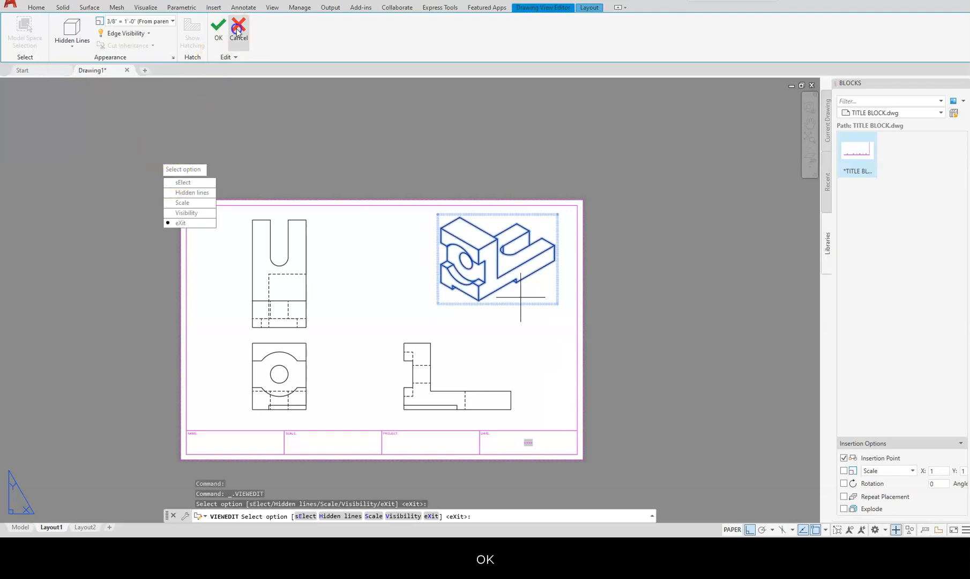
{"action": "left_click", "coordinate": [216, 28]}
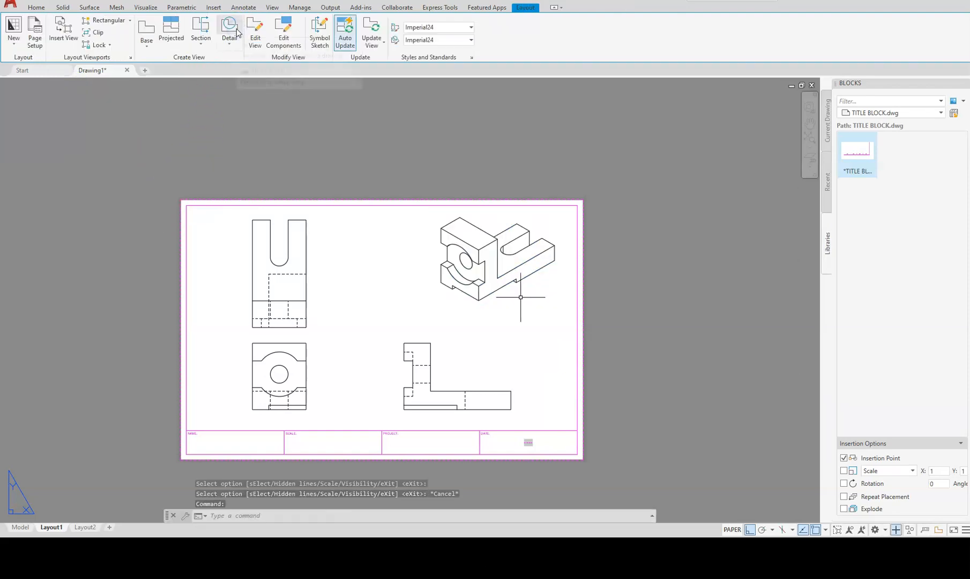
{"action": "middle_click_drag", "start_coordinate": [324, 308], "coordinate": [342, 273]}
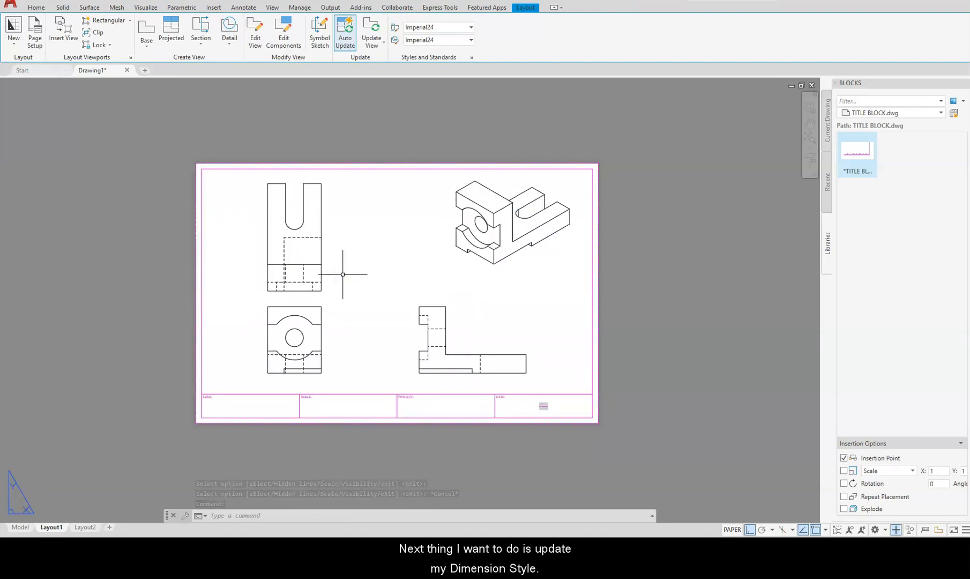
Modify the Standard dimension style, setting Center marks to None.
{"action": "type", "text": "d"}
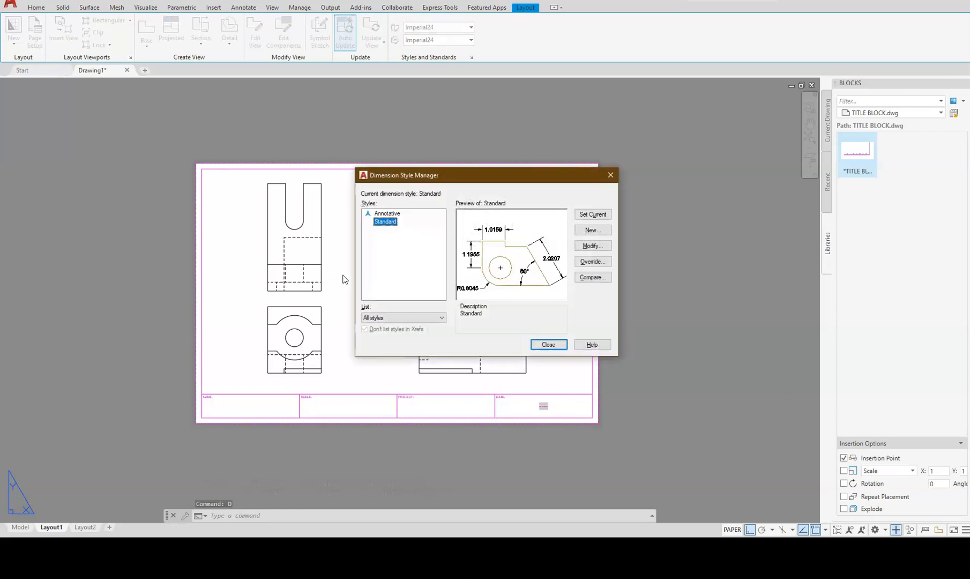
{"action": "left_click", "coordinate": [584, 247]}
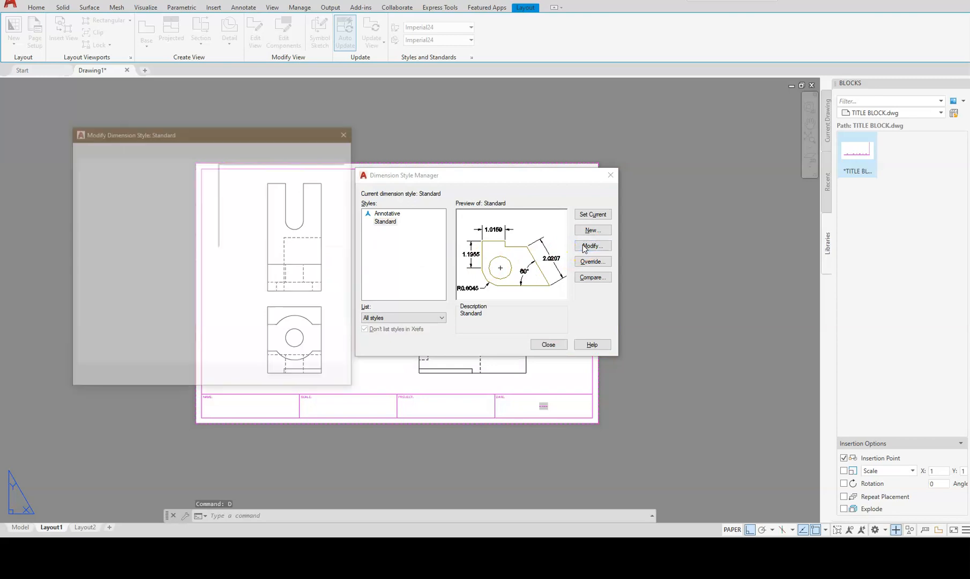
{"action": "left_click", "coordinate": [111, 151]}
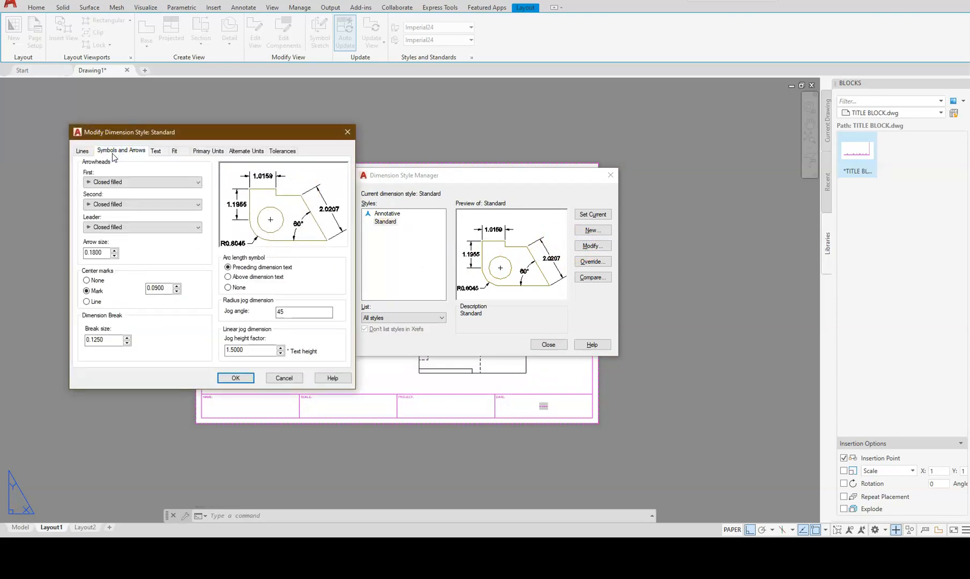
{"action": "left_click", "coordinate": [88, 280]}
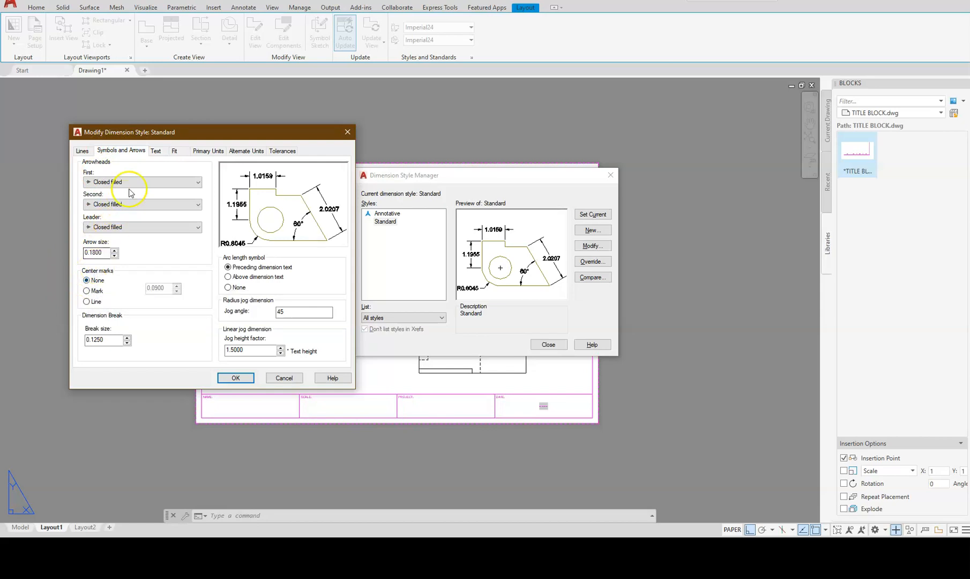
Change the Standard style's dimension text height to .125.
{"action": "left_click", "coordinate": [156, 151]}
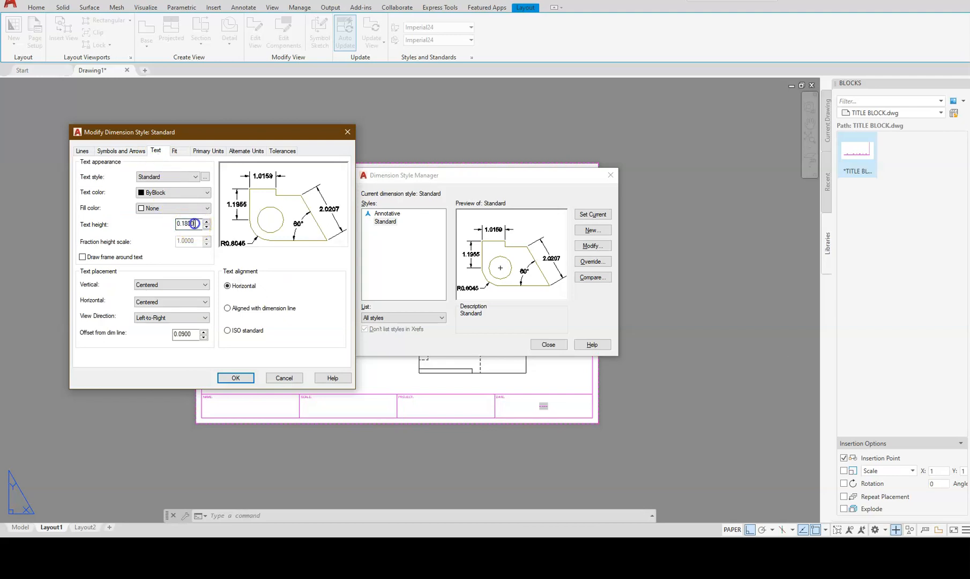
{"action": "key", "text": "BackSpace"}
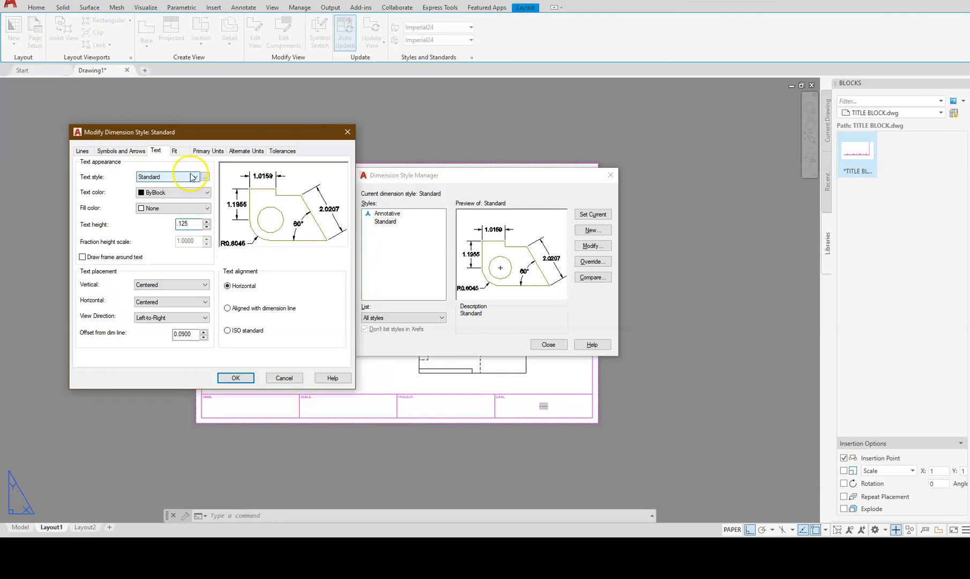
{"action": "left_click", "coordinate": [185, 156]}
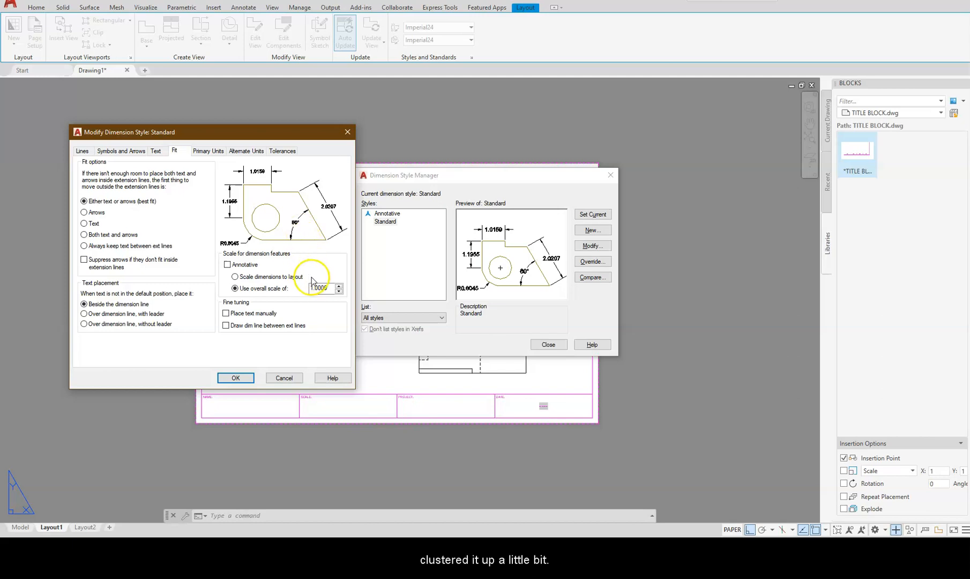
Set the overall dimension scale and linear precision 0, then save and close the style manager.
{"action": "left_click", "coordinate": [330, 292]}
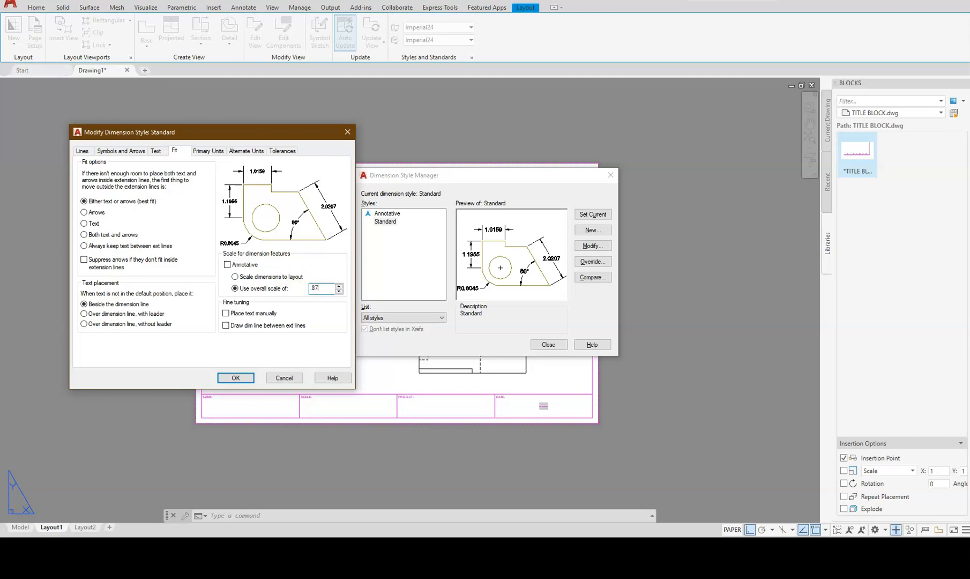
{"action": "left_click", "coordinate": [206, 153]}
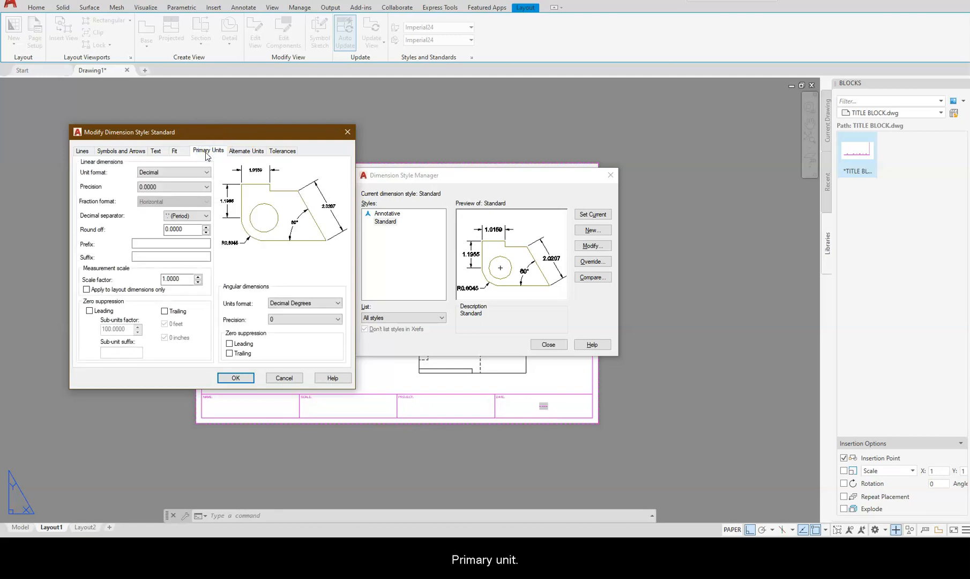
{"action": "left_click", "coordinate": [206, 157]}
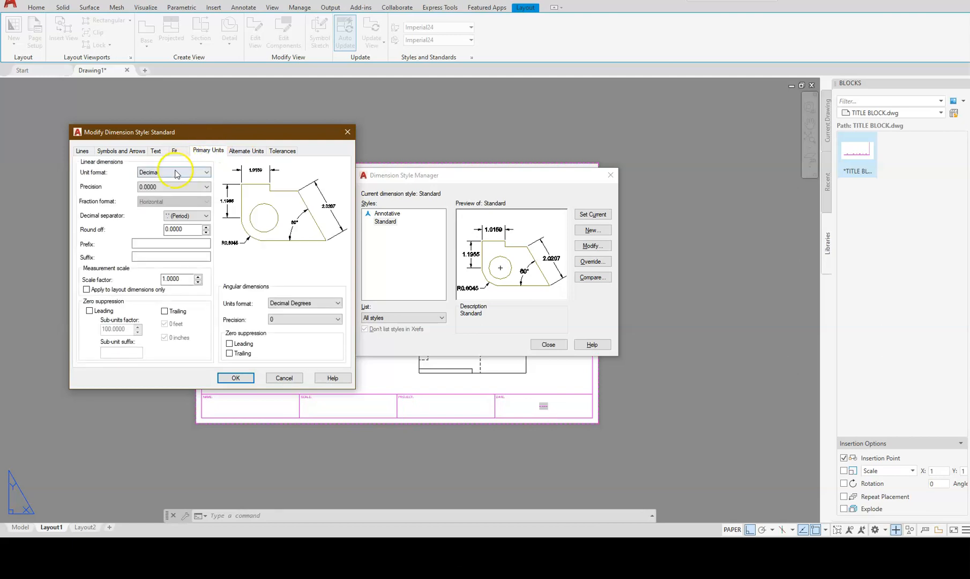
{"action": "left_click", "coordinate": [190, 191]}
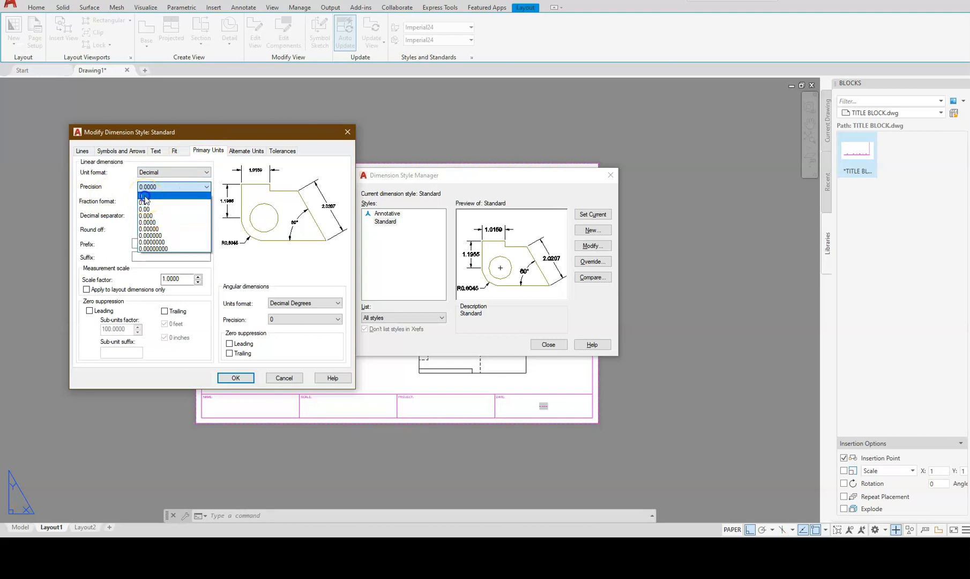
{"action": "left_click", "coordinate": [143, 197]}
{"action": "left_click", "coordinate": [234, 377]}
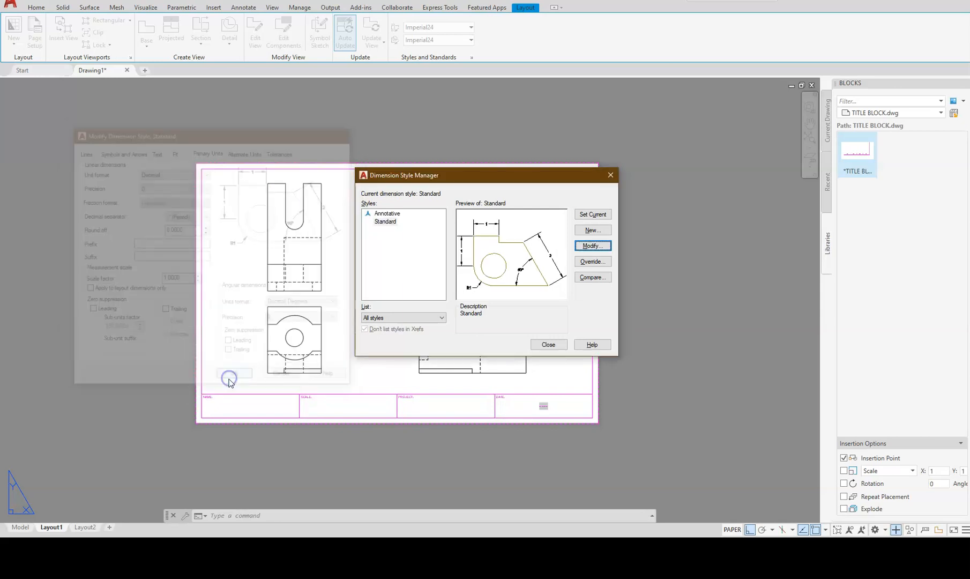
{"action": "left_click", "coordinate": [547, 346]}
Add vertical linear dimensions of 90 (overall height) and 48 (to circle centre) left of the front view.
{"action": "scroll", "coordinate": [217, 368], "scroll_direction": "down", "scroll_amount": 2}
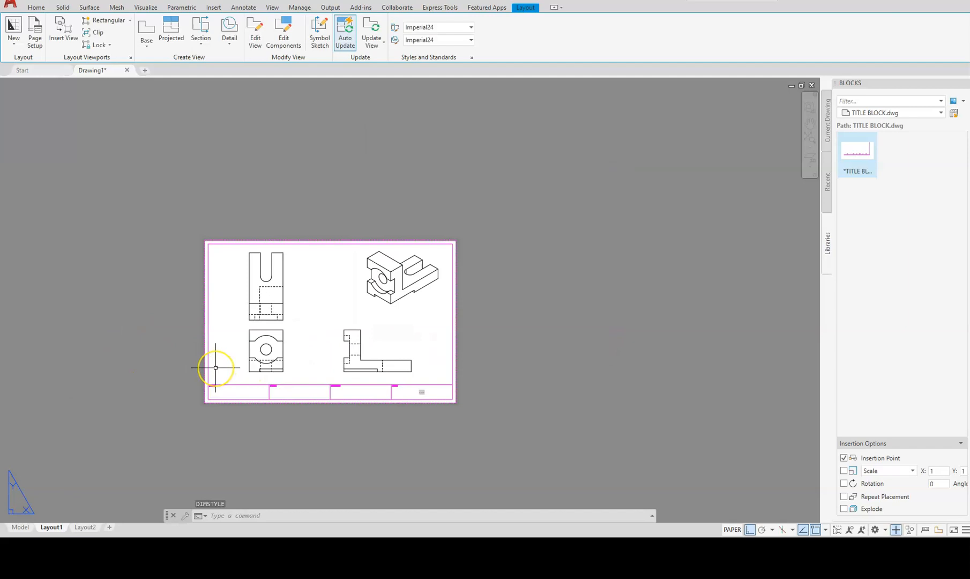
{"action": "scroll", "coordinate": [216, 368], "scroll_direction": "up", "scroll_amount": 6}
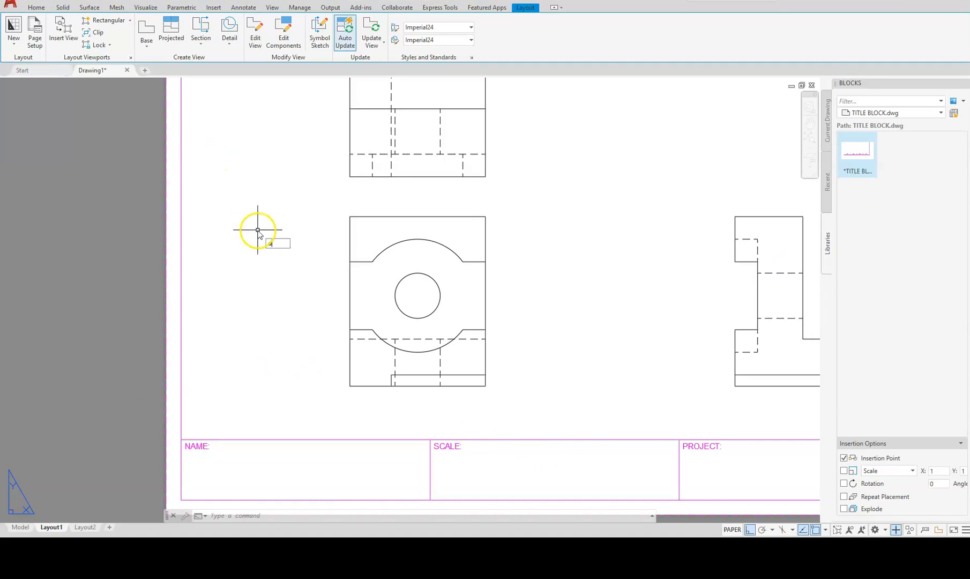
{"action": "type", "text": "DLI"}
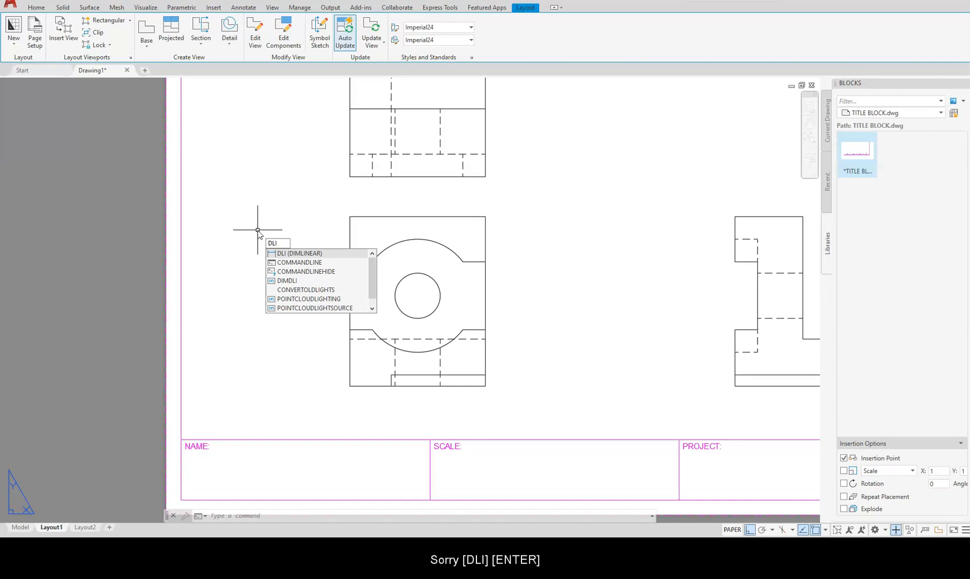
{"action": "key", "text": "Return"}
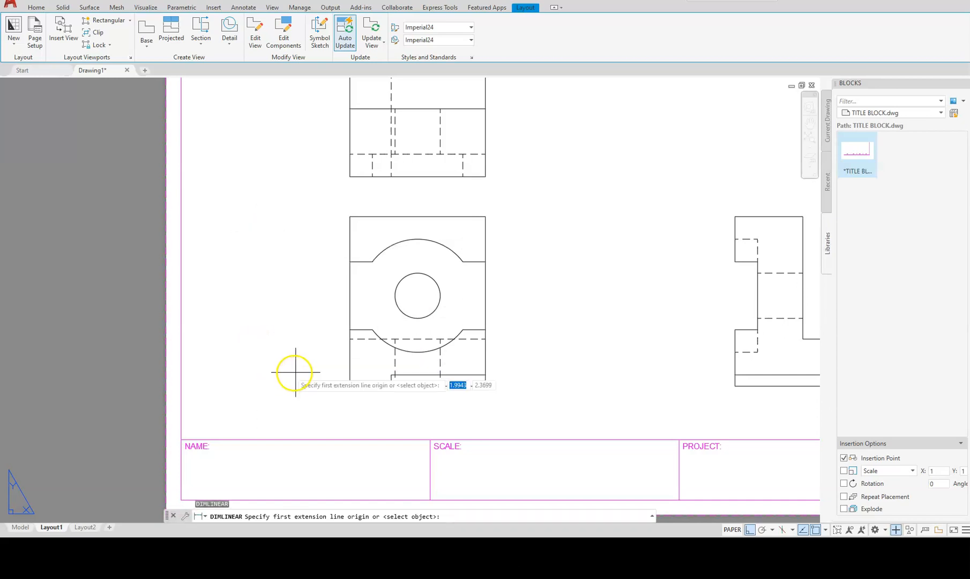
{"action": "left_click", "coordinate": [350, 385]}
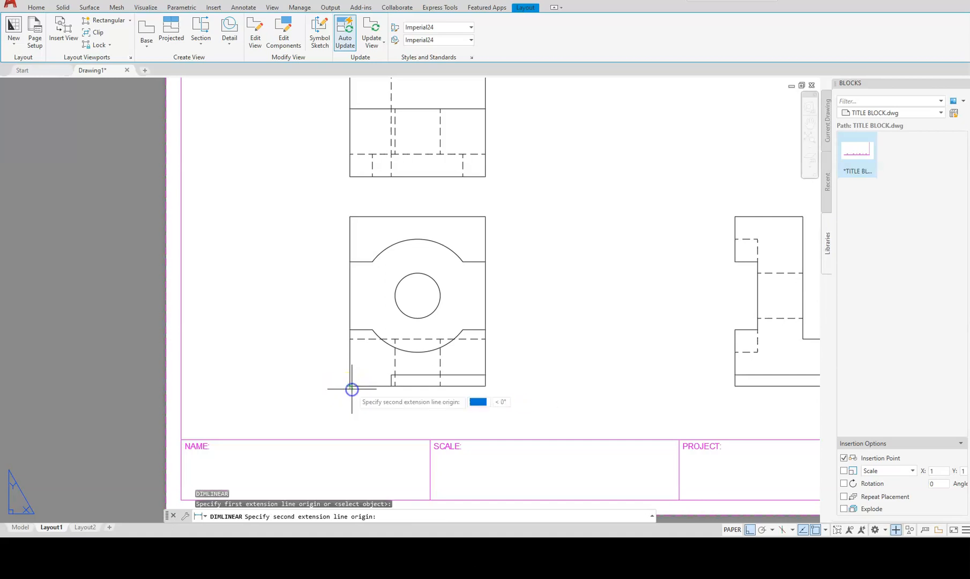
{"action": "left_click", "coordinate": [350, 216]}
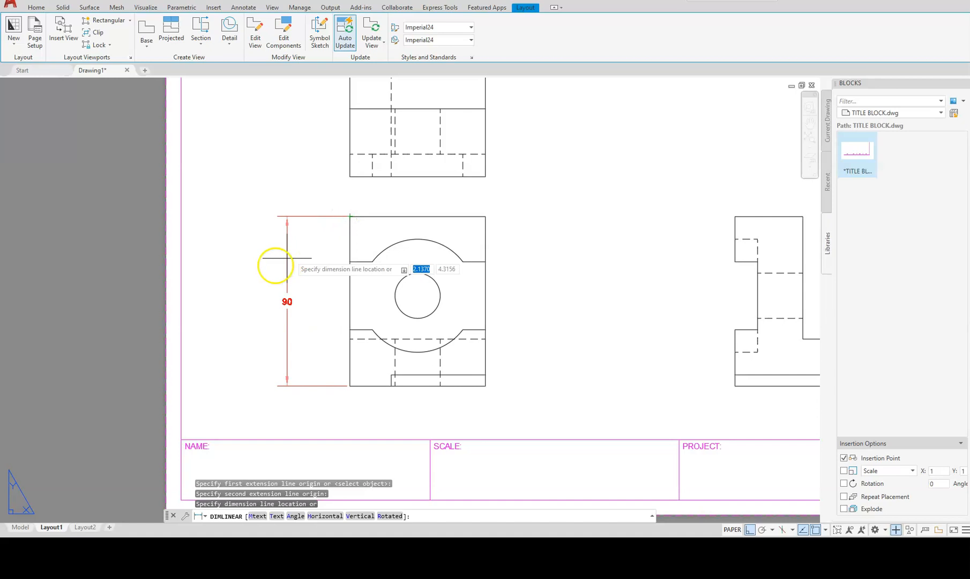
{"action": "left_click", "coordinate": [233, 282]}
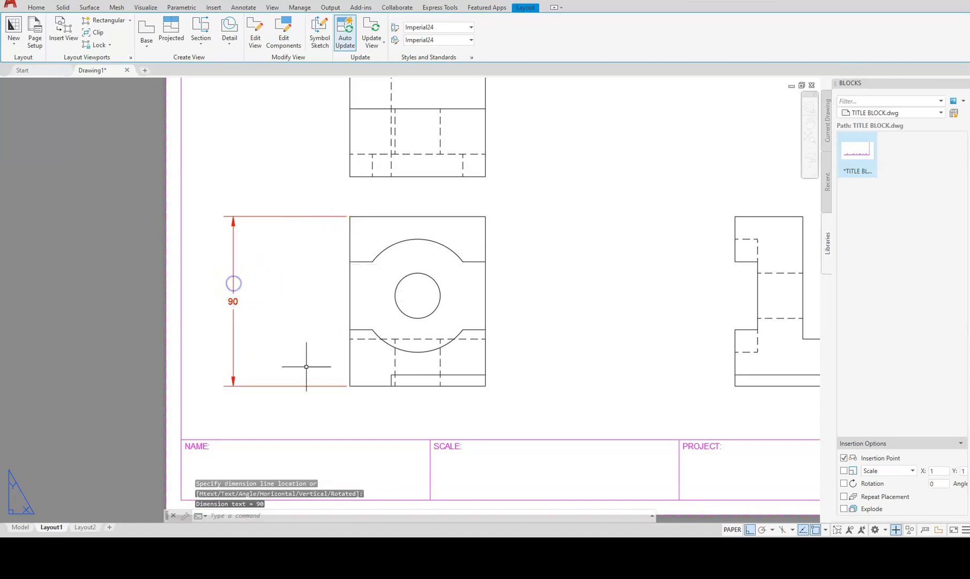
{"action": "type", "text": "dli"}
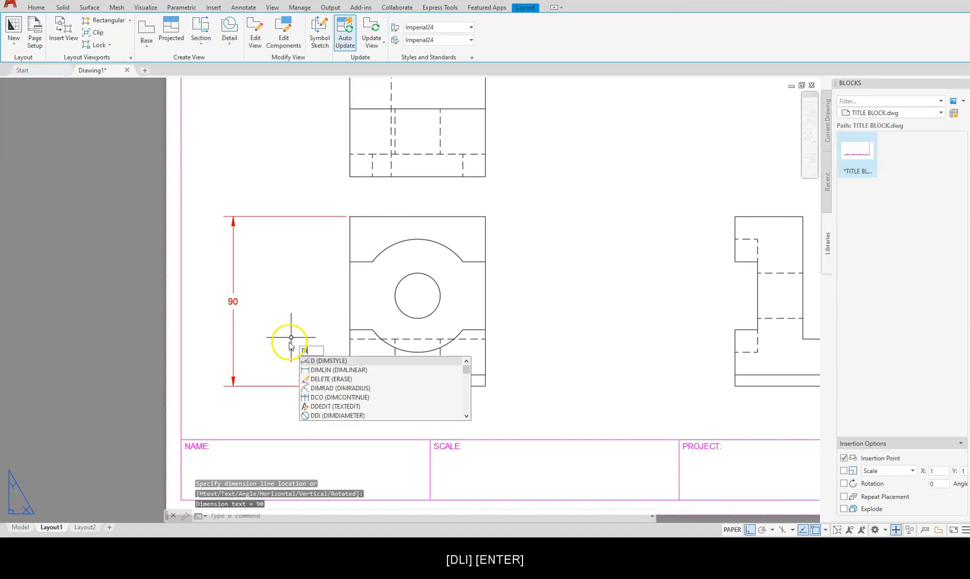
{"action": "key", "text": "Return"}
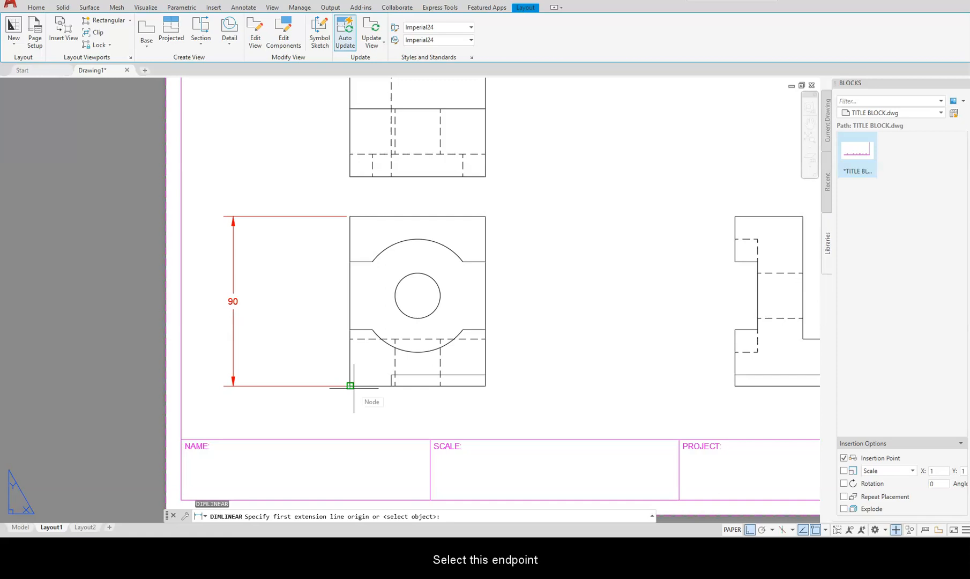
{"action": "left_click", "coordinate": [353, 388]}
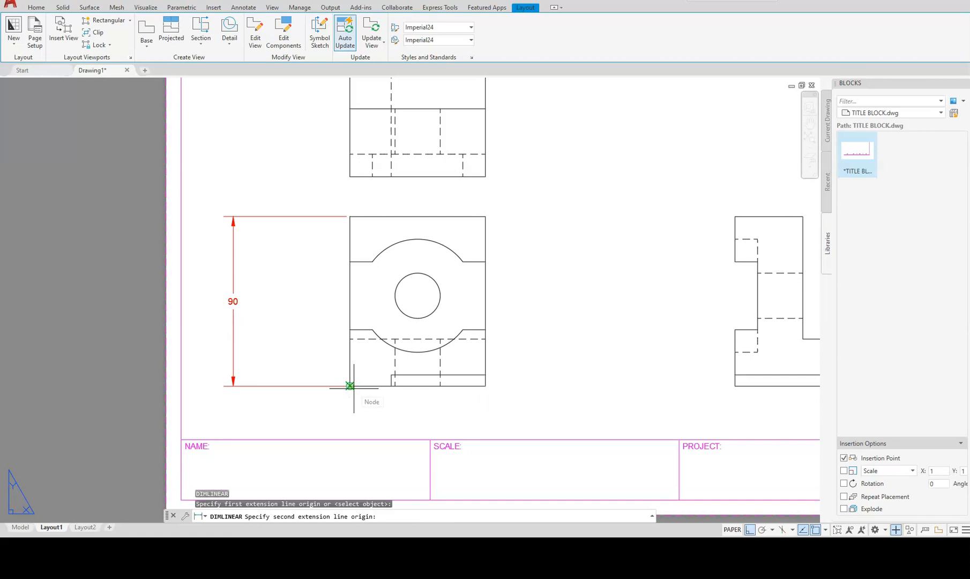
{"action": "left_click", "coordinate": [395, 295]}
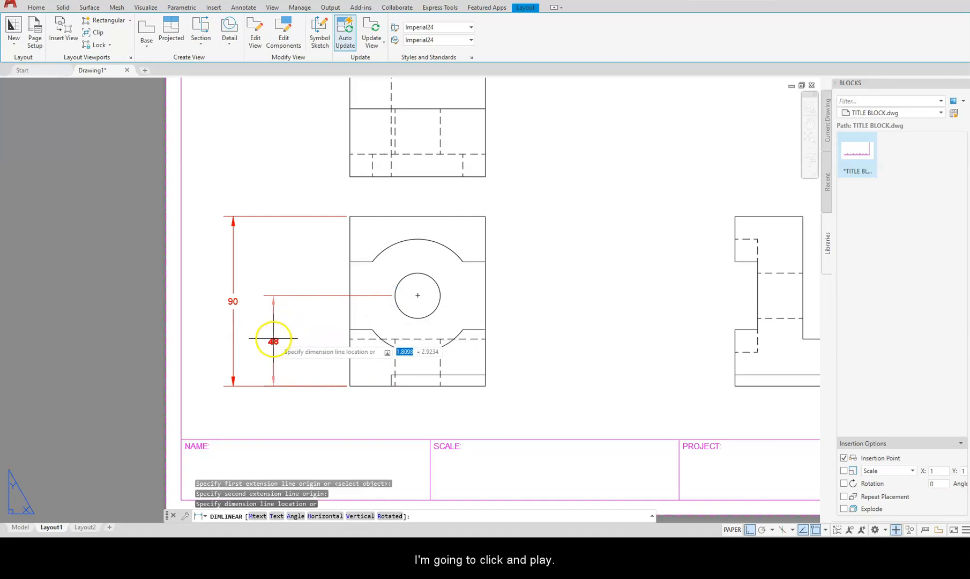
{"action": "left_click", "coordinate": [267, 338]}
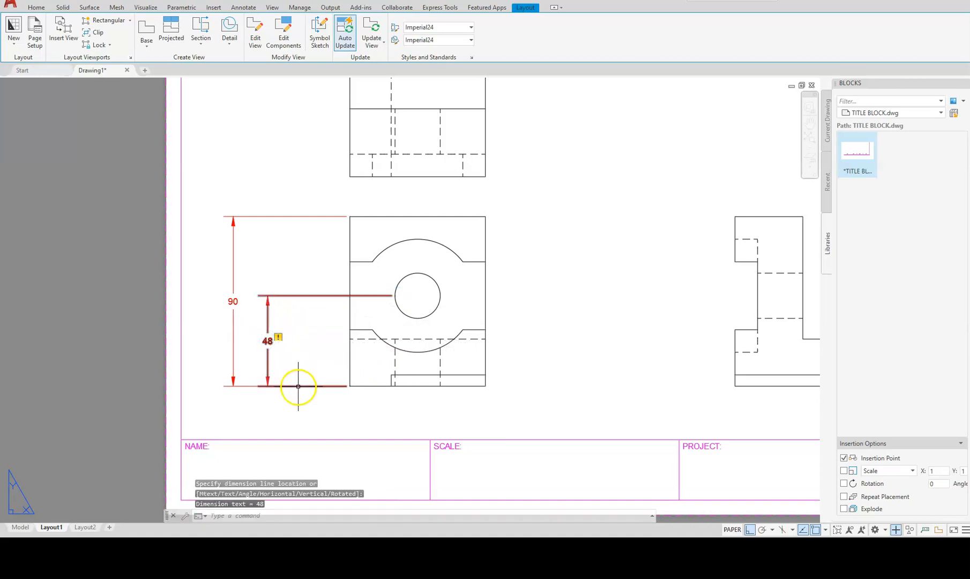
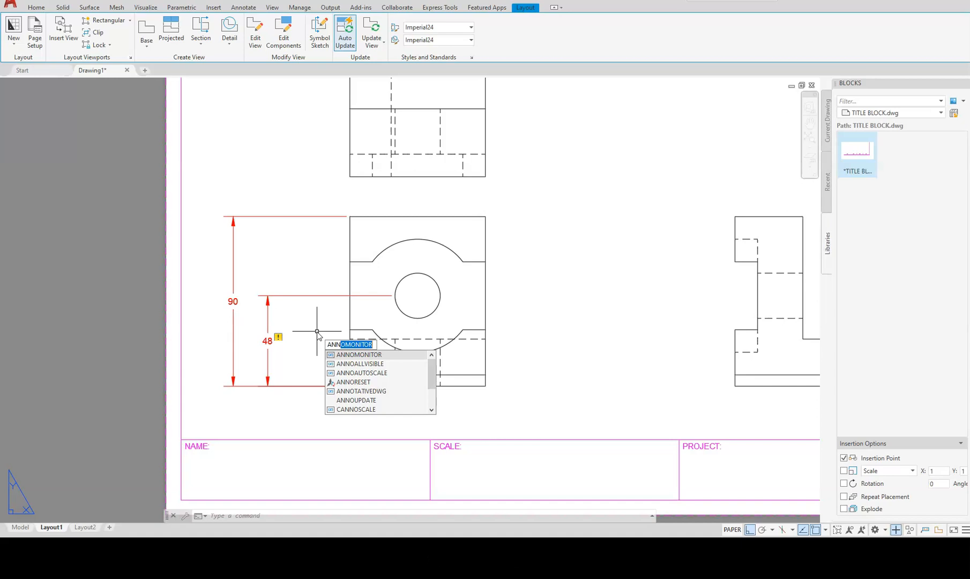
Turn off annotation monitoring (ANNOMONITOR 0) and add a vertical 30 dimension left of the front view.
{"action": "key", "text": "Return"}
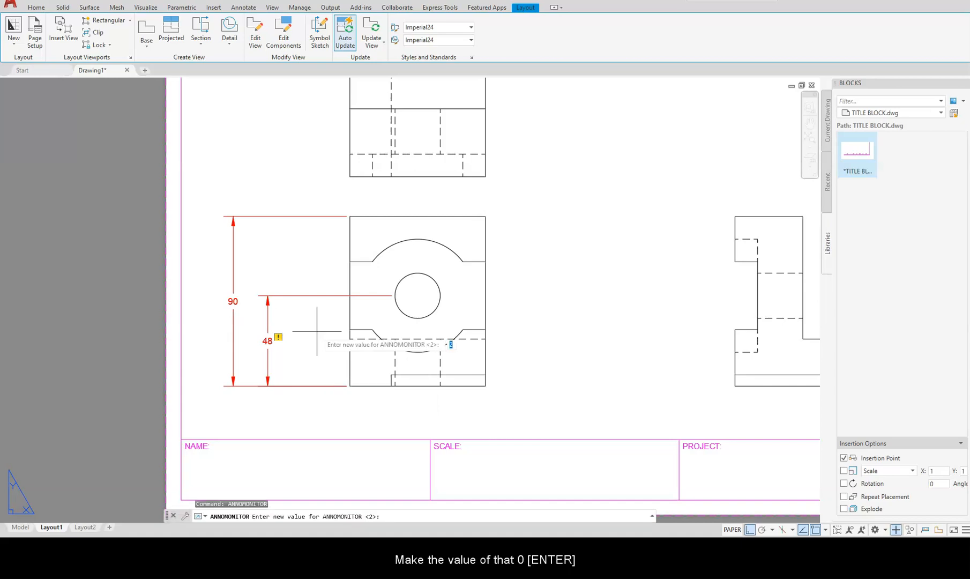
{"action": "key", "text": "Return"}
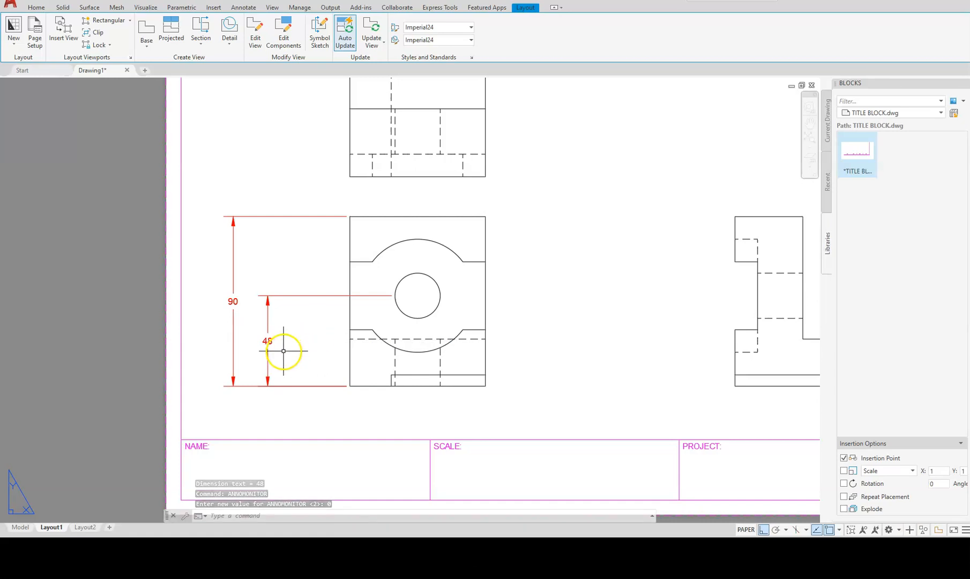
{"action": "type", "text": "d"}
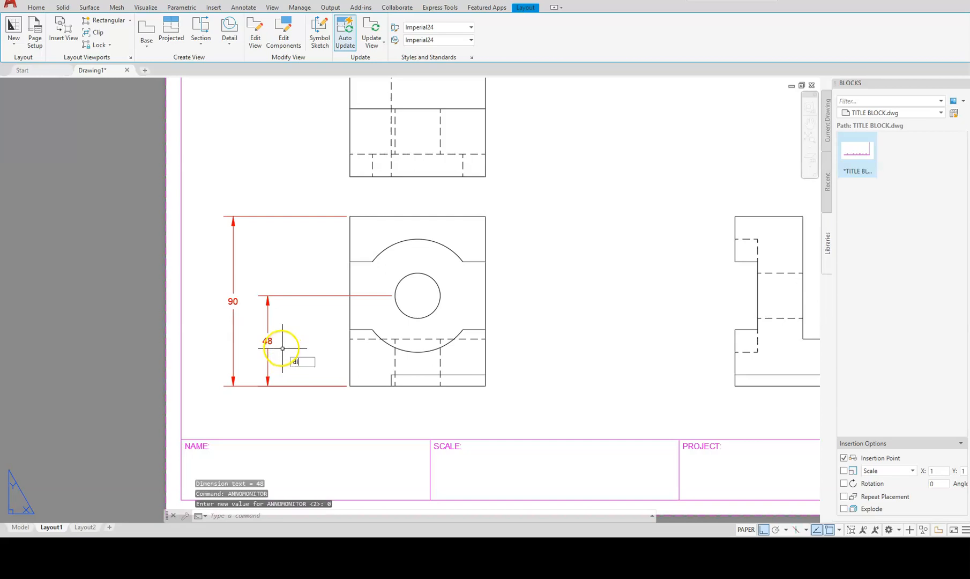
{"action": "key", "text": "Return"}
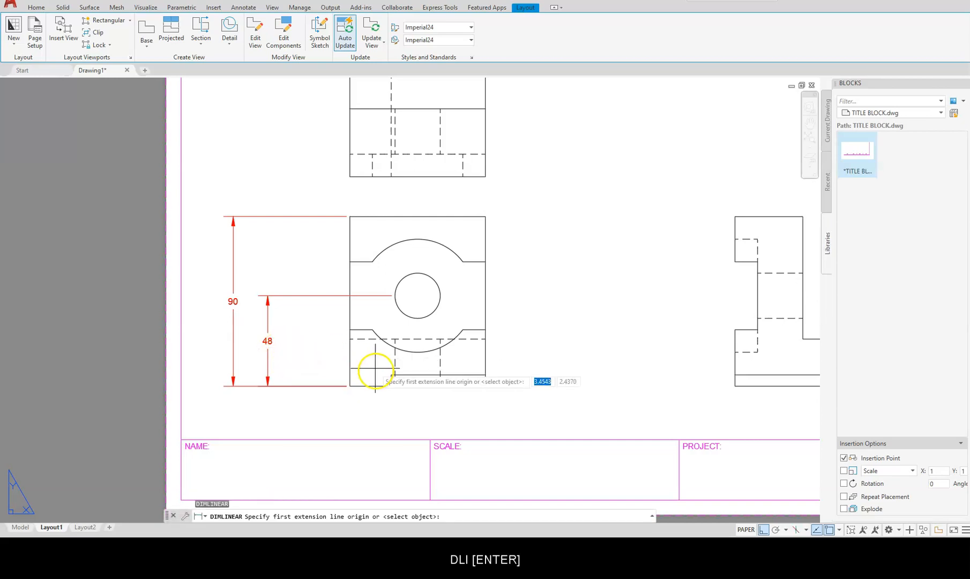
{"action": "left_click", "coordinate": [350, 385]}
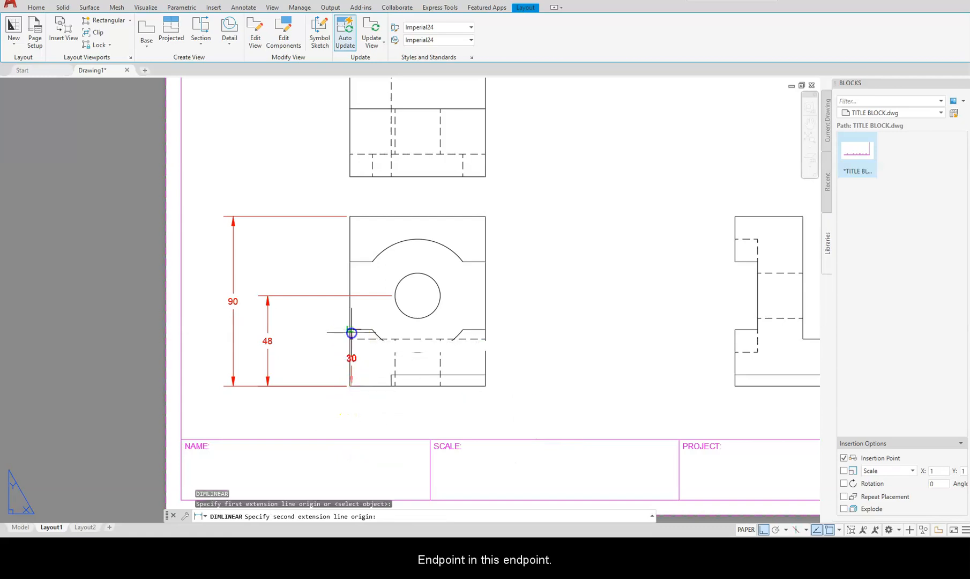
{"action": "left_click", "coordinate": [349, 329]}
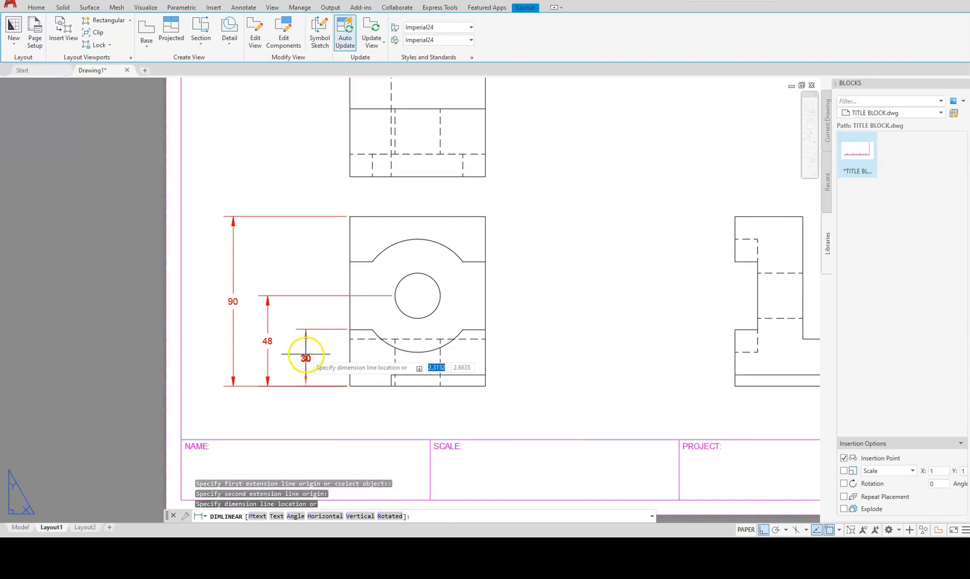
{"action": "left_click", "coordinate": [305, 354]}
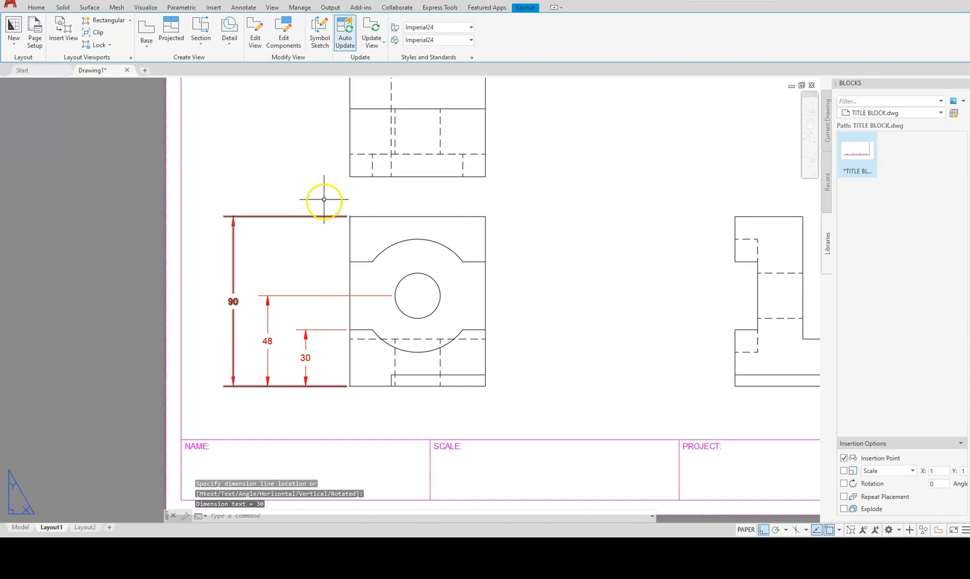
Add a vertical 24 dimension from the front view's top-left corner to the arc cutout.
{"action": "type", "text": "dli"}
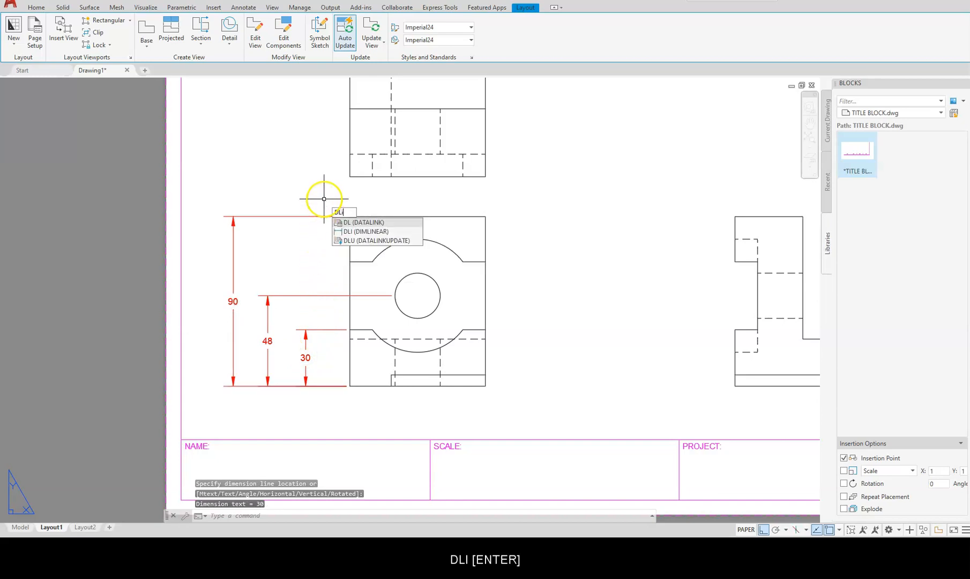
{"action": "key", "text": "Return"}
{"action": "left_click", "coordinate": [350, 217]}
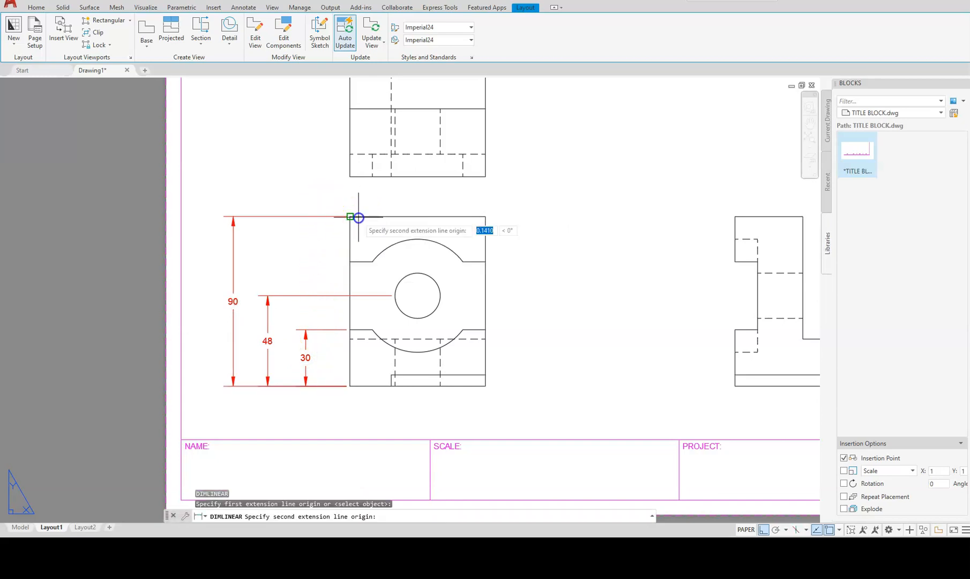
{"action": "left_click", "coordinate": [350, 262]}
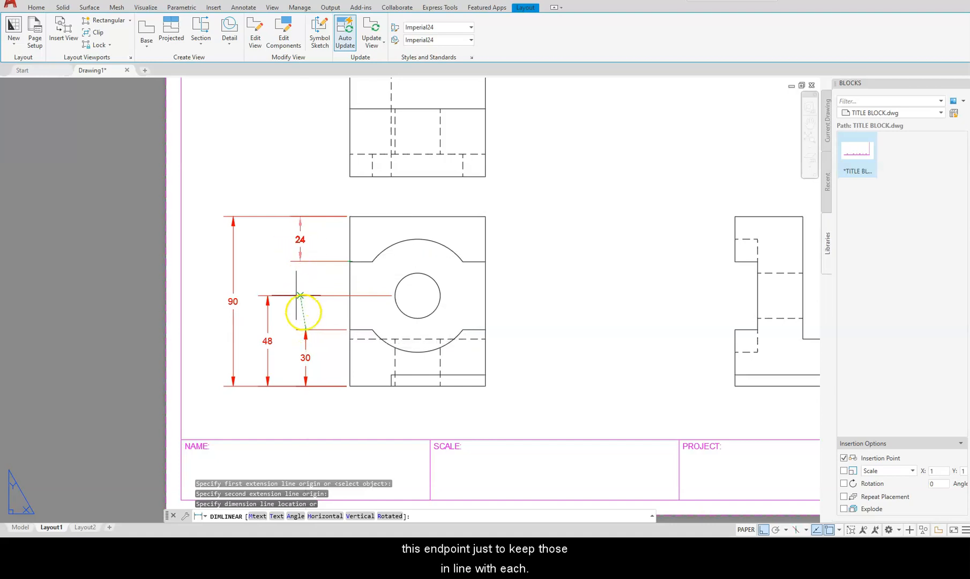
{"action": "left_click", "coordinate": [306, 331]}
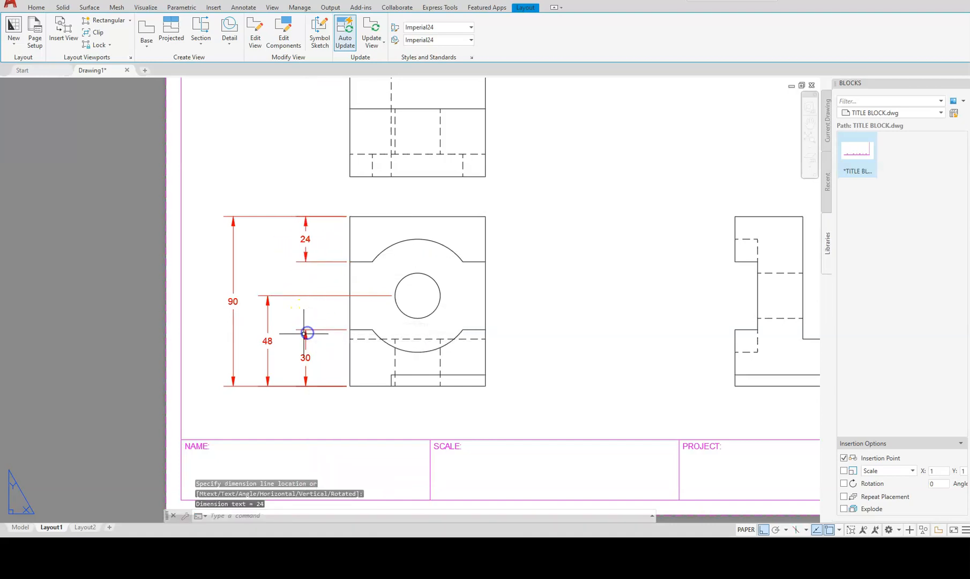
{"action": "middle_click_drag", "start_coordinate": [397, 270], "coordinate": [375, 380]}
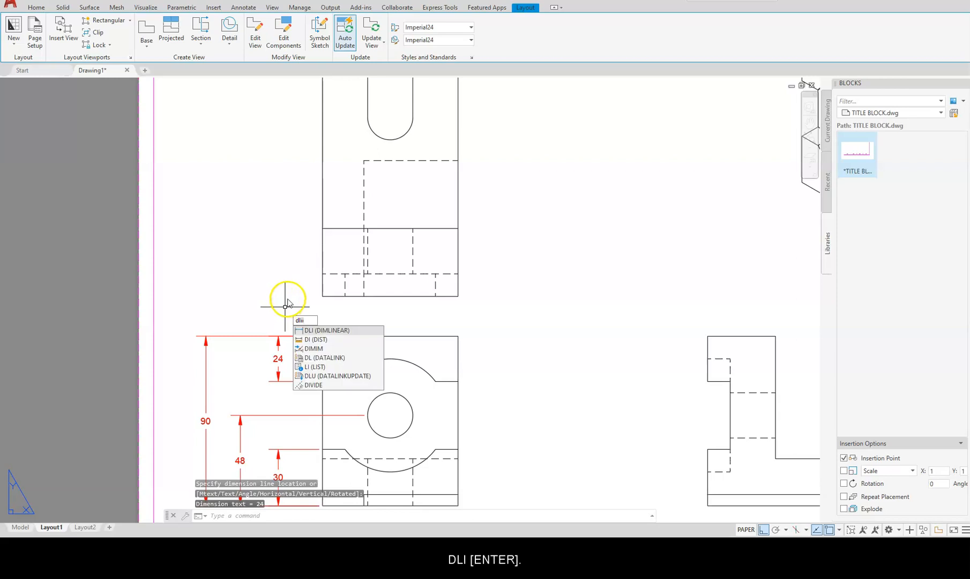
Add a 72 width dimension above the front view.
{"action": "key", "text": "Return"}
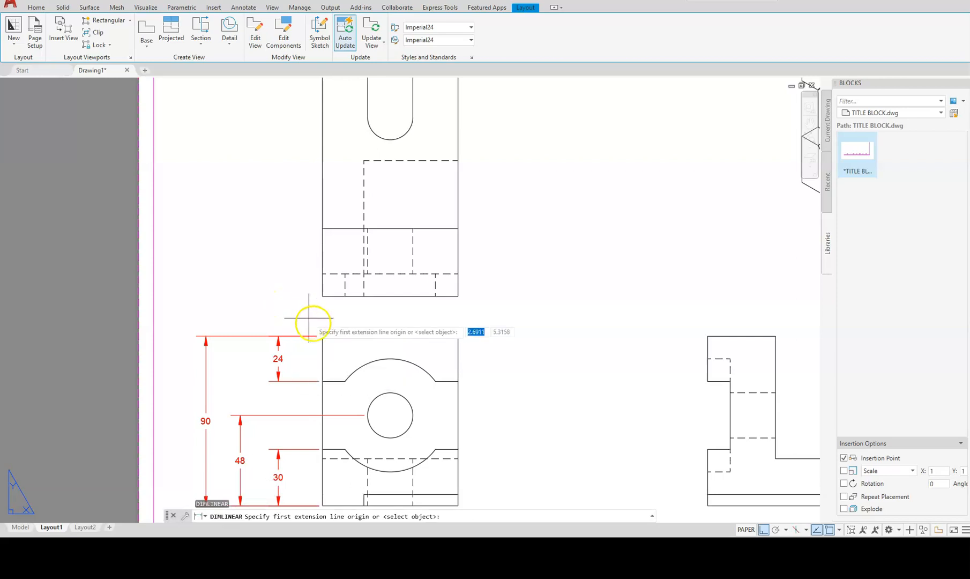
{"action": "left_click", "coordinate": [332, 334]}
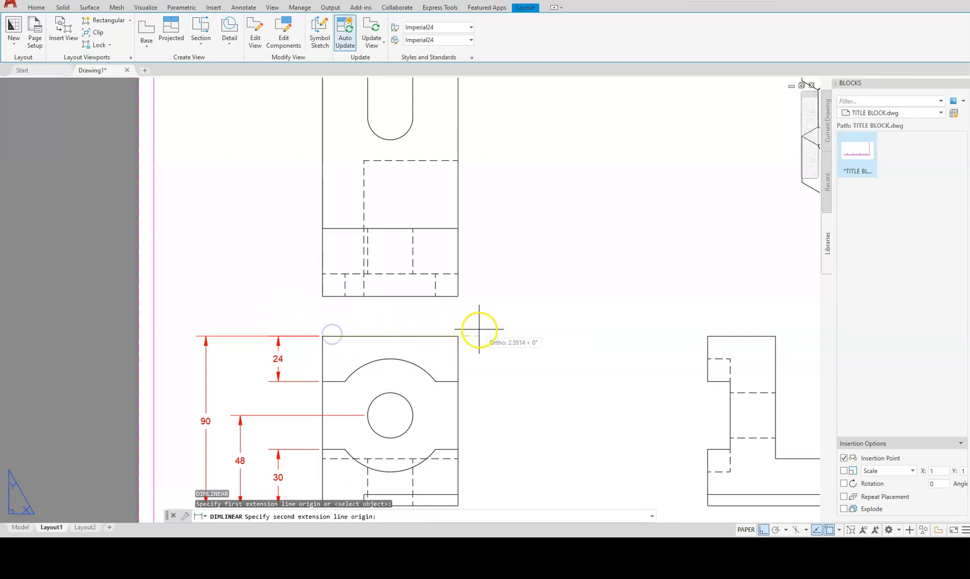
{"action": "left_click", "coordinate": [457, 336]}
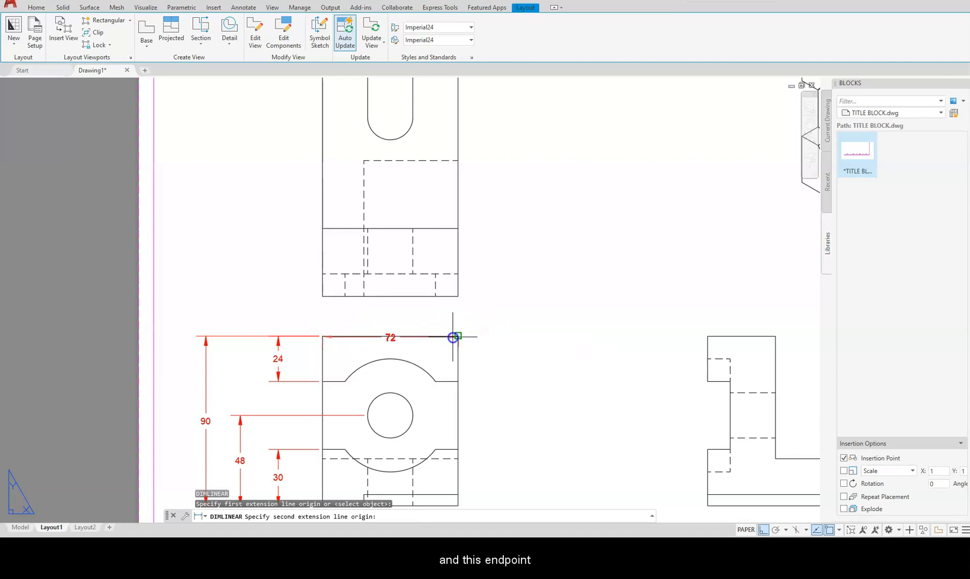
{"action": "left_click", "coordinate": [421, 320]}
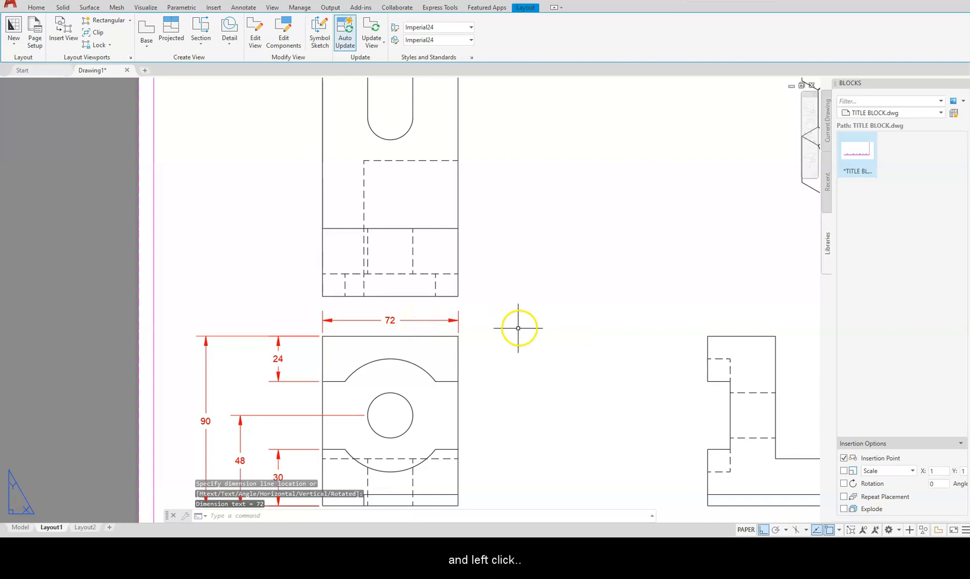
{"action": "middle_click_drag", "start_coordinate": [457, 394], "coordinate": [459, 231]}
{"action": "left_click", "coordinate": [443, 306]}
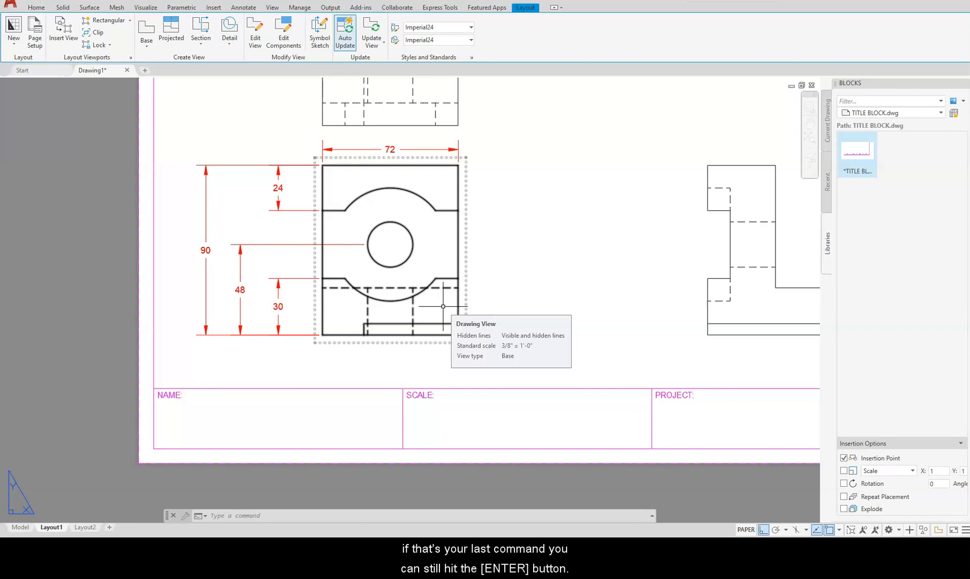
{"action": "left_click", "coordinate": [434, 299]}
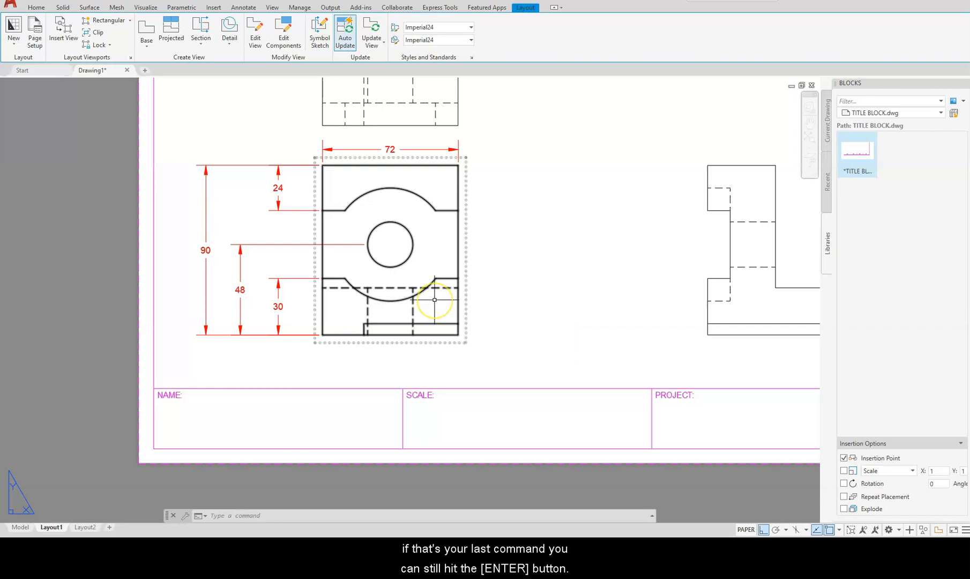
Add horizontal 72 and 50 dimensions below the front view.
{"action": "key", "text": "Return"}
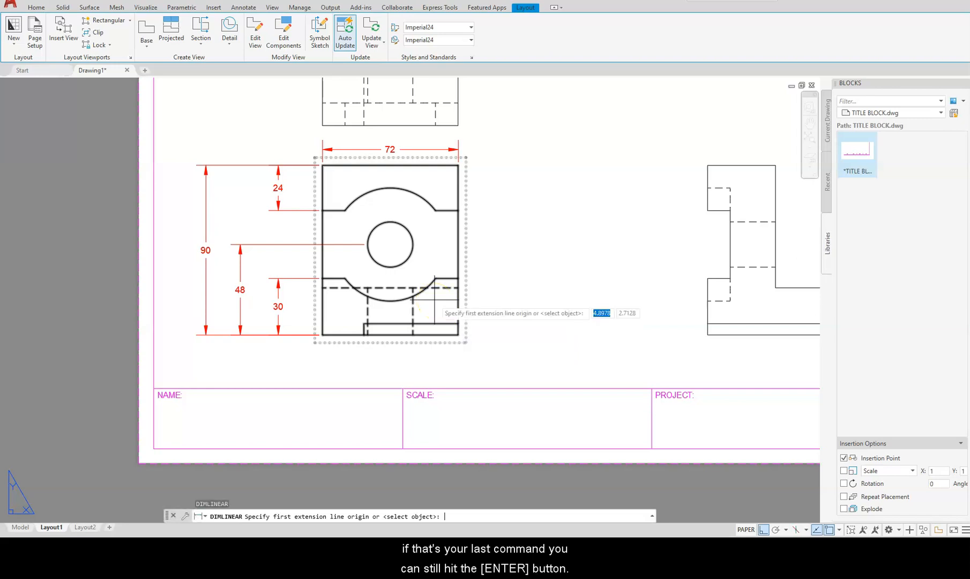
{"action": "left_click", "coordinate": [460, 335]}
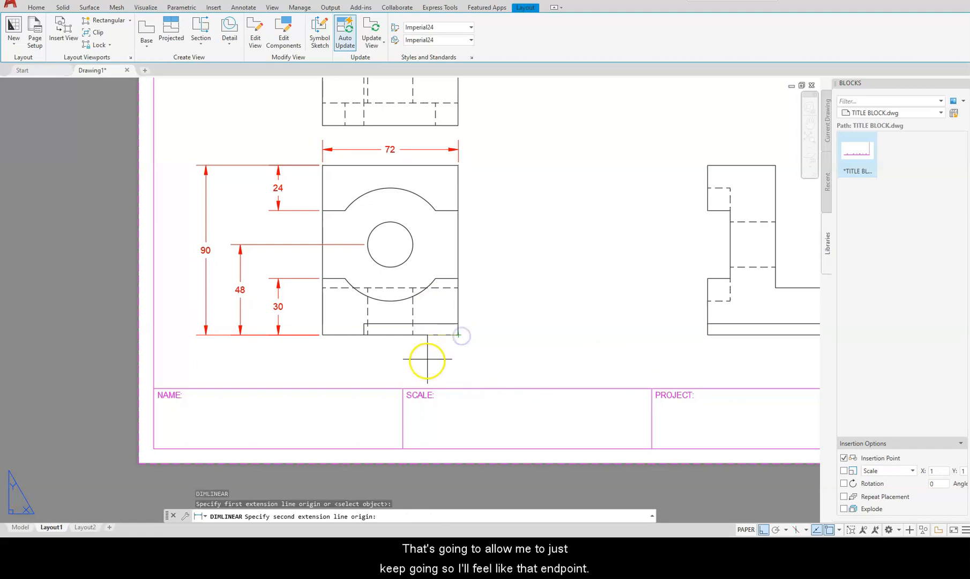
{"action": "left_click", "coordinate": [323, 334]}
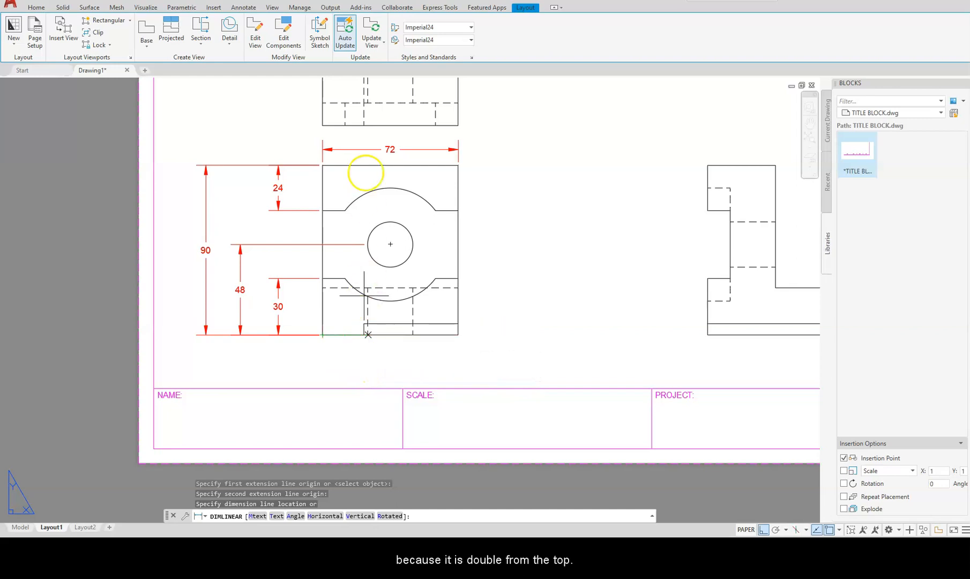
{"action": "left_click", "coordinate": [361, 379]}
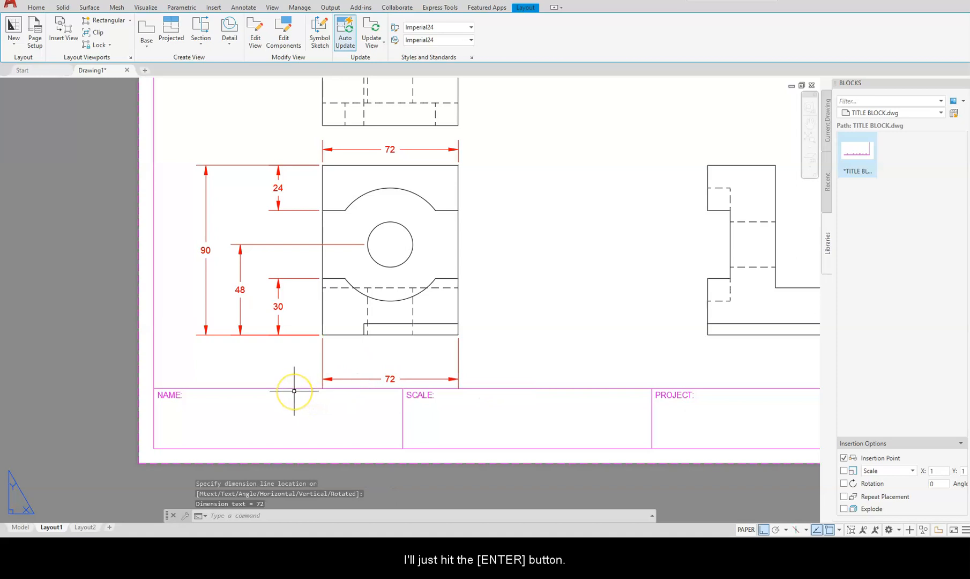
{"action": "key", "text": "Return"}
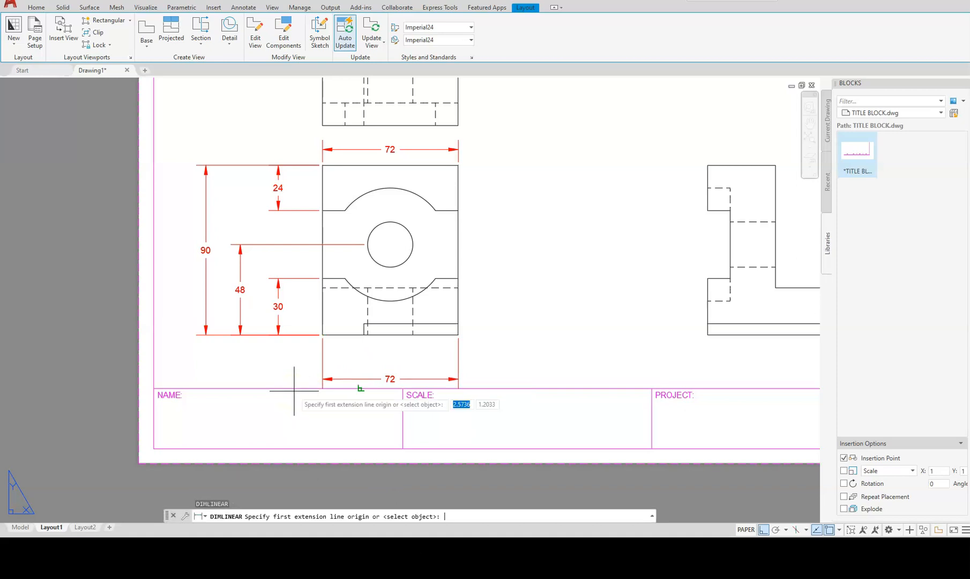
{"action": "left_click", "coordinate": [456, 335]}
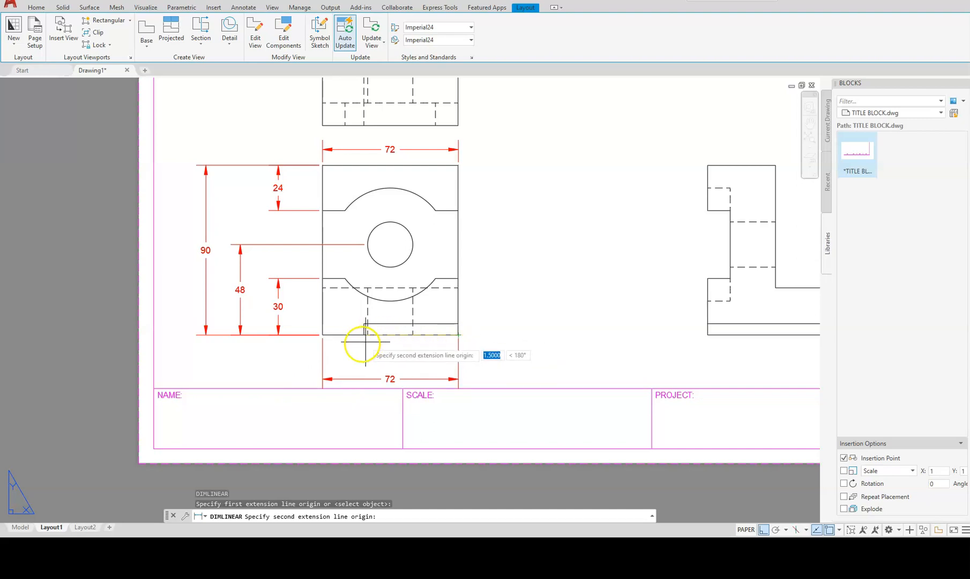
{"action": "scroll", "coordinate": [364, 342], "scroll_direction": "up", "scroll_amount": 4}
{"action": "left_click", "coordinate": [366, 323]}
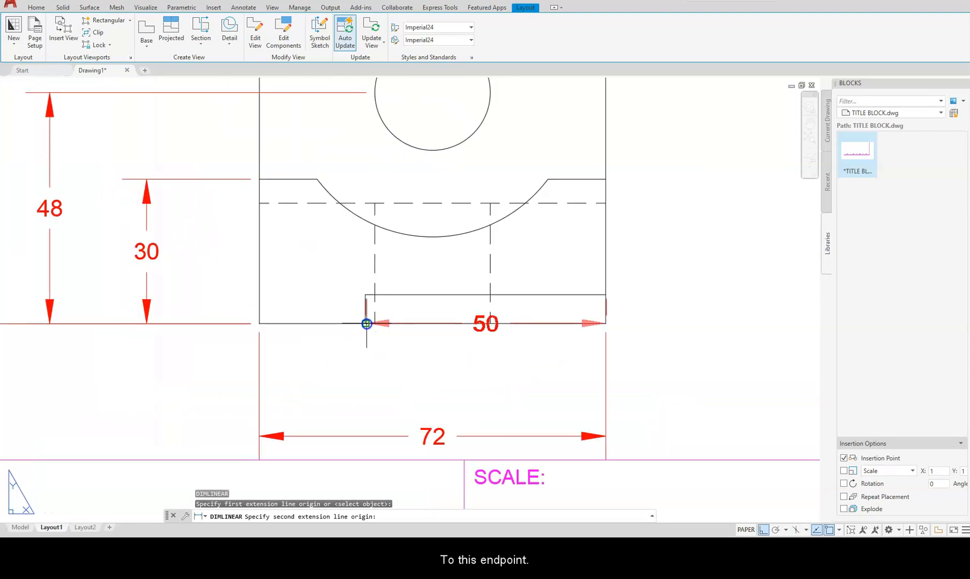
{"action": "left_click", "coordinate": [345, 411]}
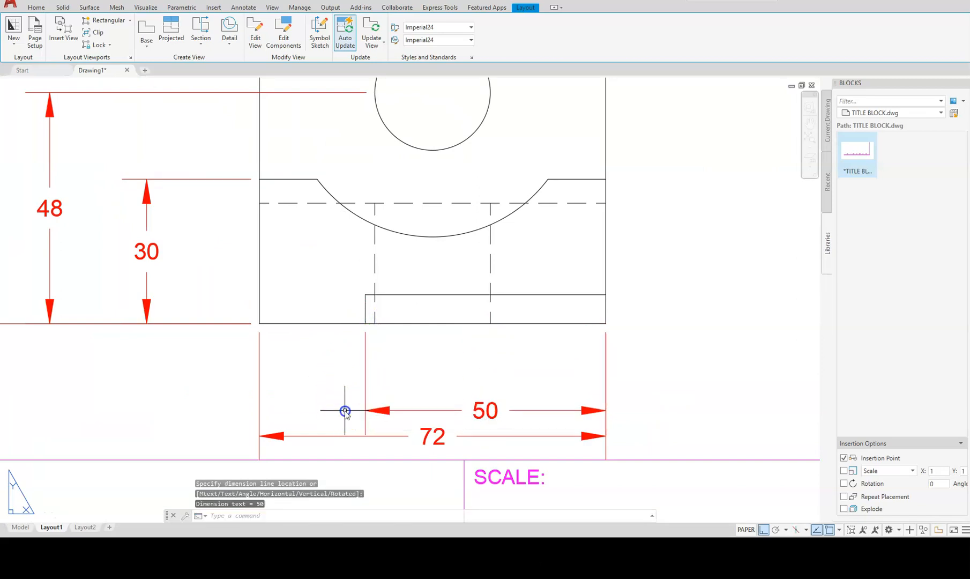
Add the 36 dimension from the right edge to the hole's centre line, then select the lower 72.
{"action": "key", "text": "Return"}
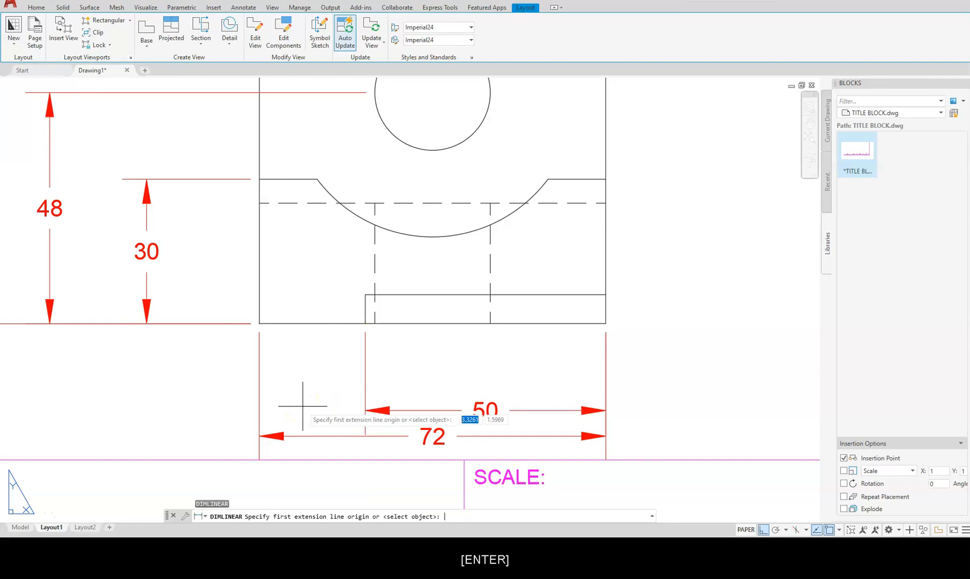
{"action": "left_click", "coordinate": [584, 323]}
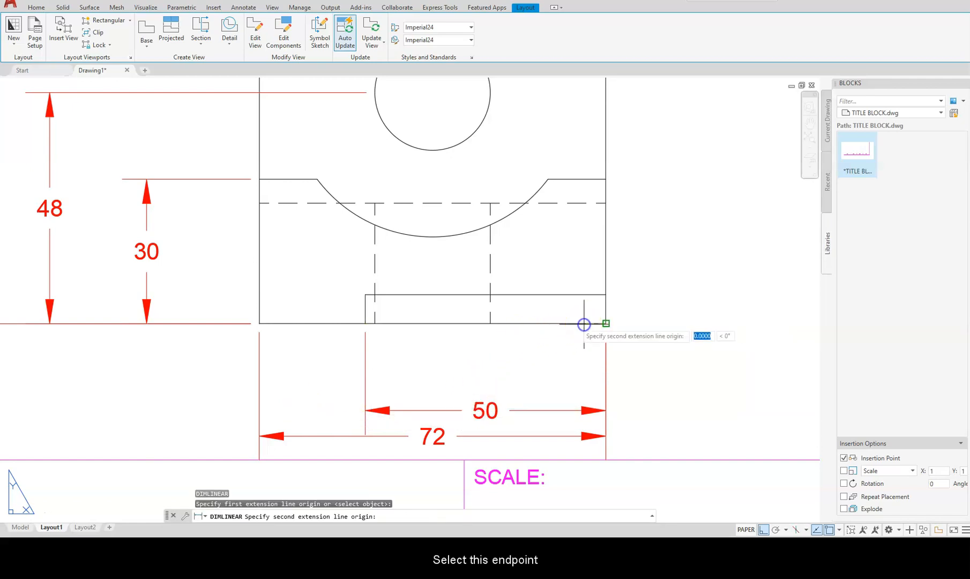
{"action": "left_click", "coordinate": [433, 149]}
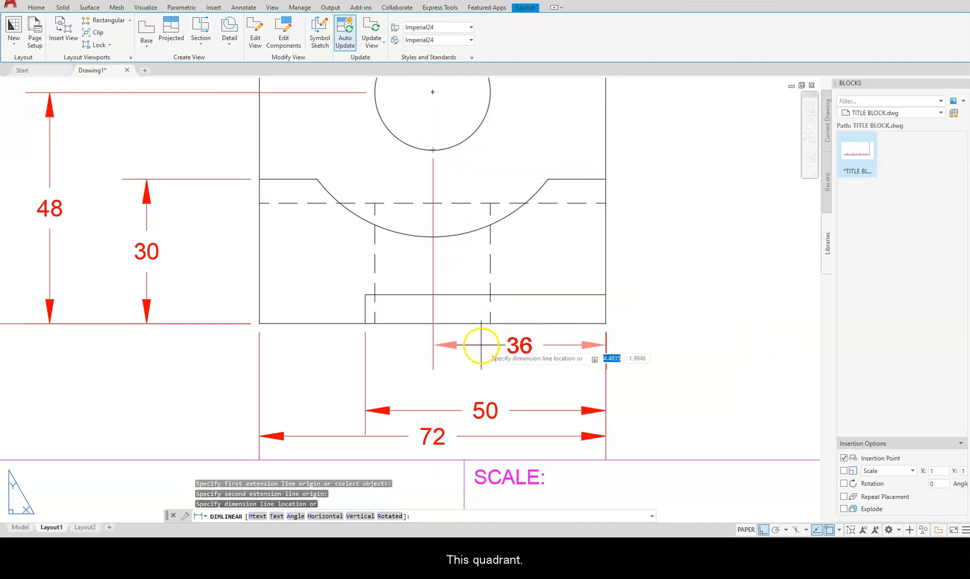
{"action": "left_click", "coordinate": [485, 363]}
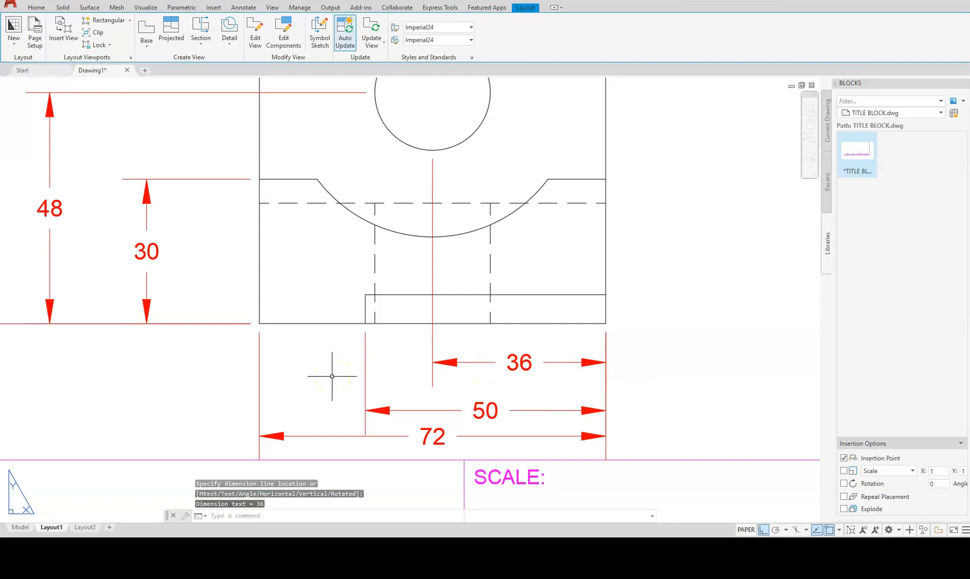
{"action": "key", "text": "Escape"}
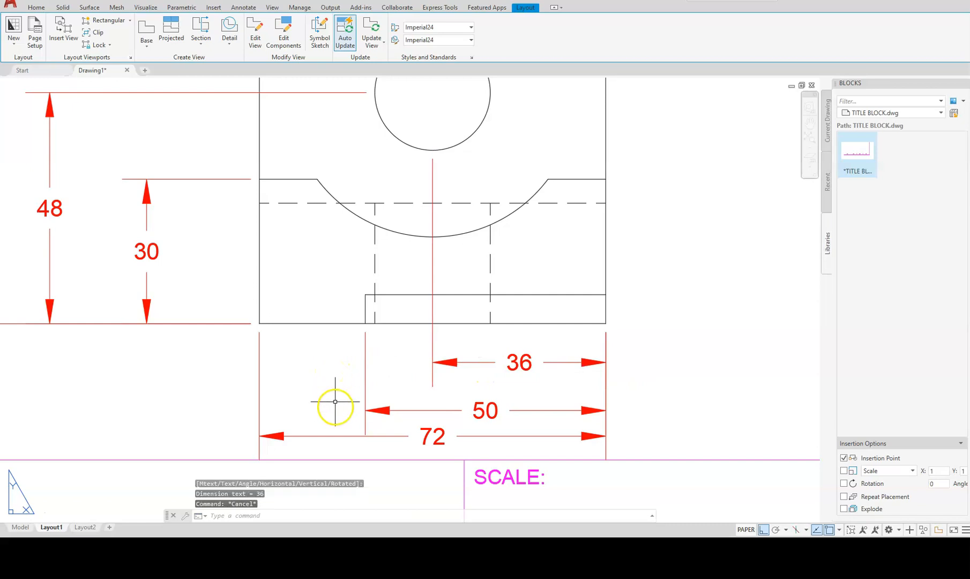
{"action": "left_click", "coordinate": [324, 436]}
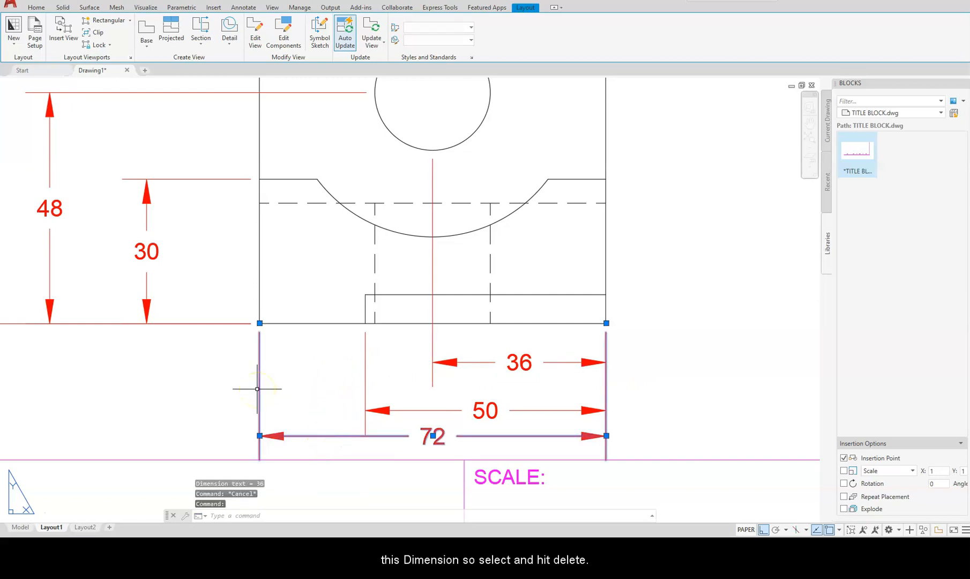
Delete the duplicate 72 dimension below the front view.
{"action": "key", "text": "Delete"}
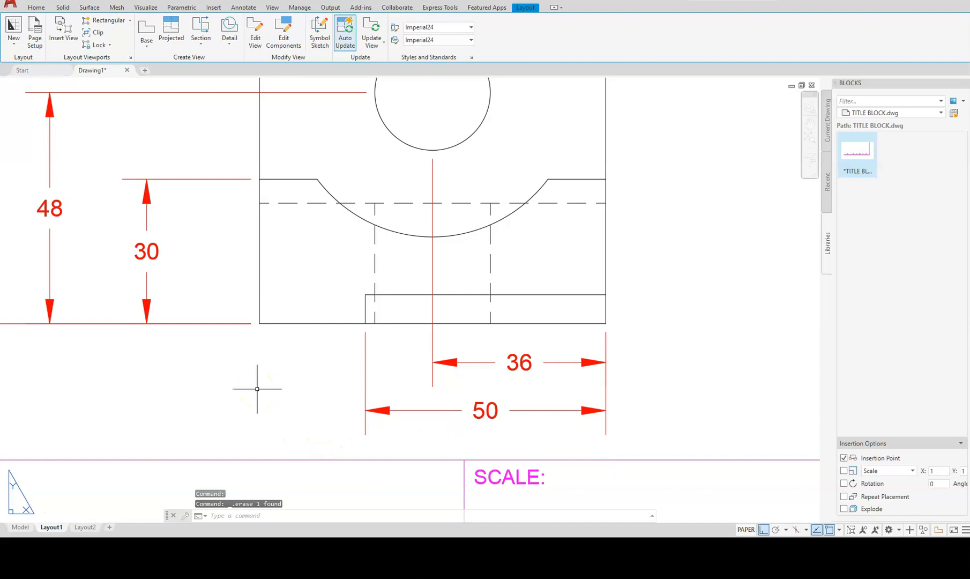
{"action": "scroll", "coordinate": [256, 389], "scroll_direction": "down", "scroll_amount": 8}
{"action": "middle_click_drag", "start_coordinate": [375, 377], "coordinate": [342, 403]}
{"action": "scroll", "coordinate": [284, 420], "scroll_direction": "up", "scroll_amount": 5}
{"action": "middle_click_drag", "start_coordinate": [386, 329], "coordinate": [357, 394]}
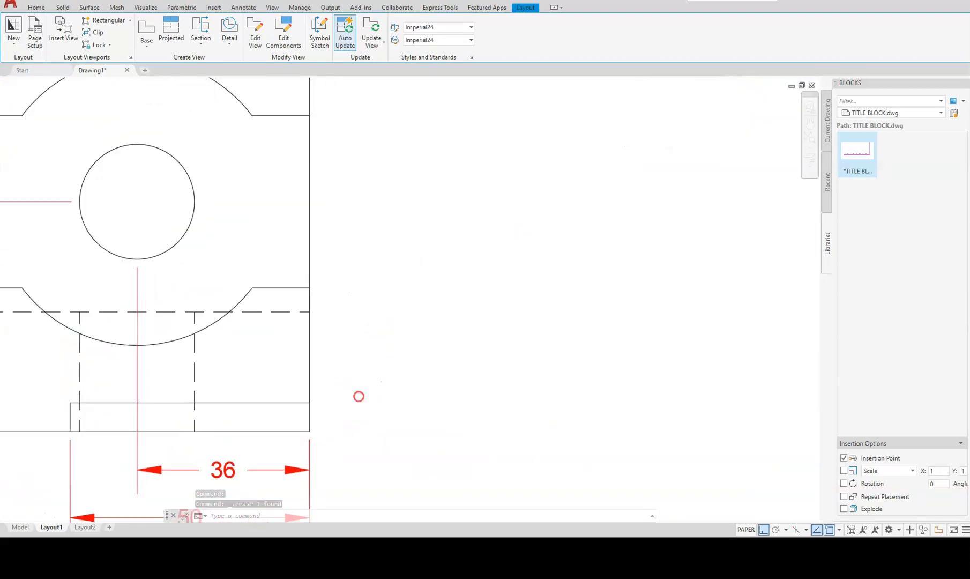
{"action": "scroll", "coordinate": [353, 403], "scroll_direction": "down", "scroll_amount": 2}
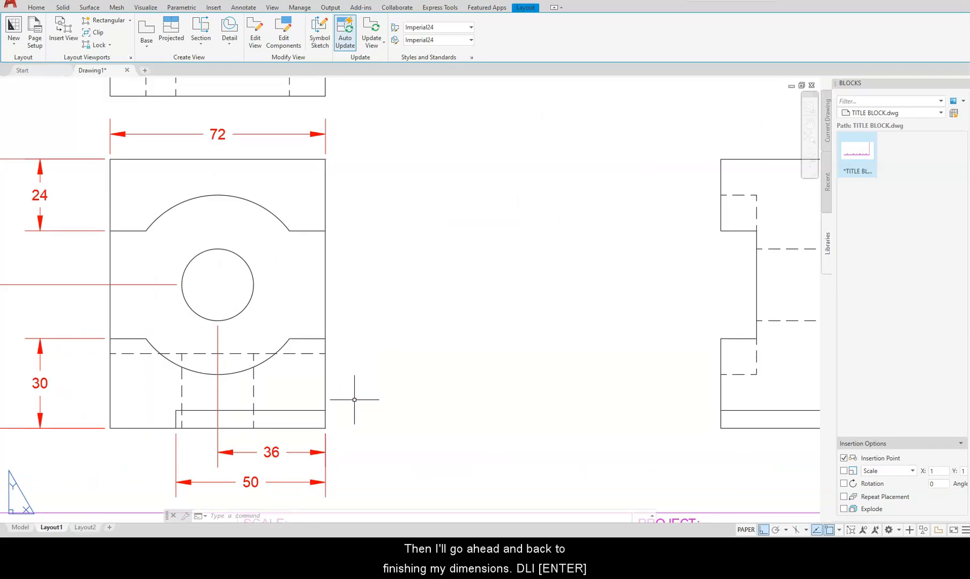
Dimension the 6 step height at the front view's bottom-right corner.
{"action": "type", "text": "li"}
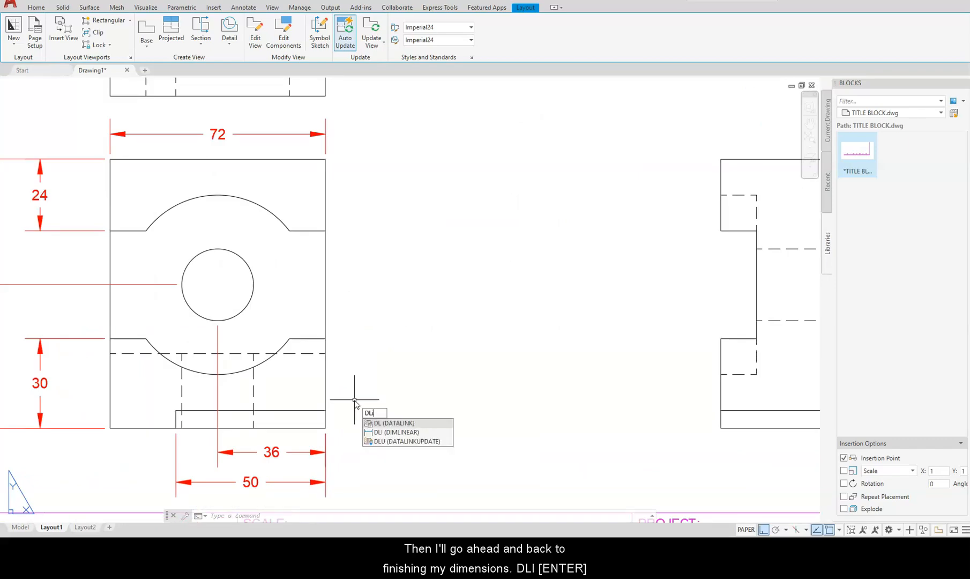
{"action": "key", "text": "Return"}
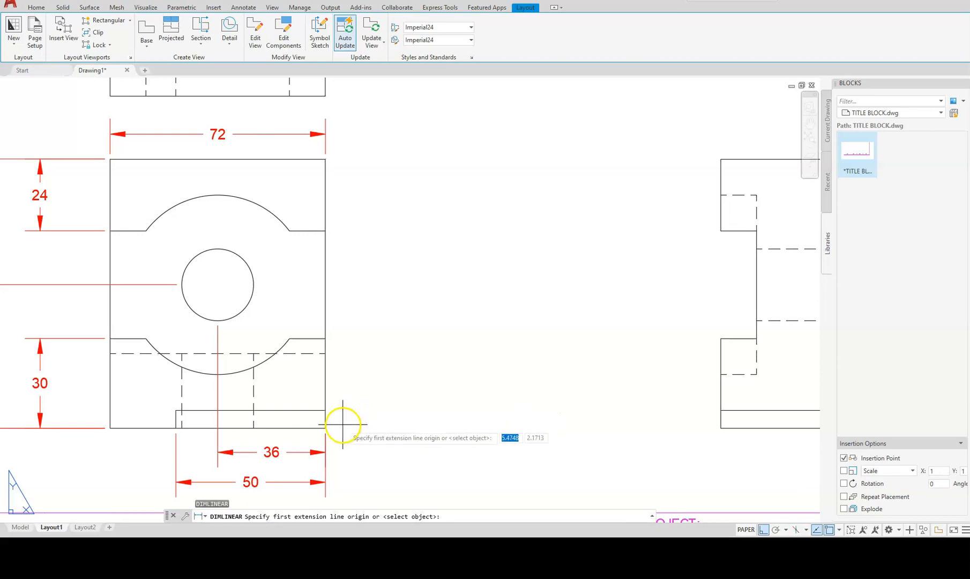
{"action": "left_click", "coordinate": [325, 427]}
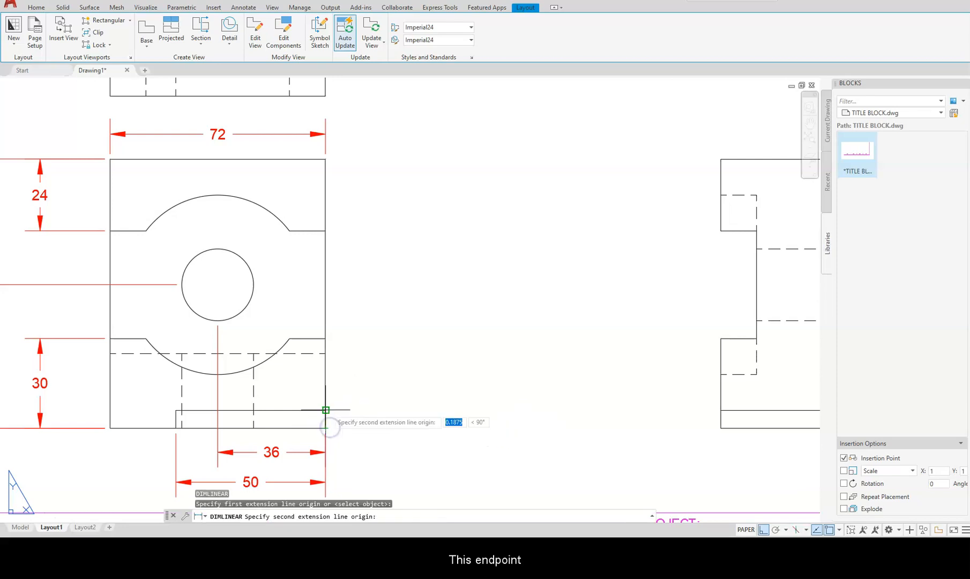
{"action": "left_click", "coordinate": [322, 409]}
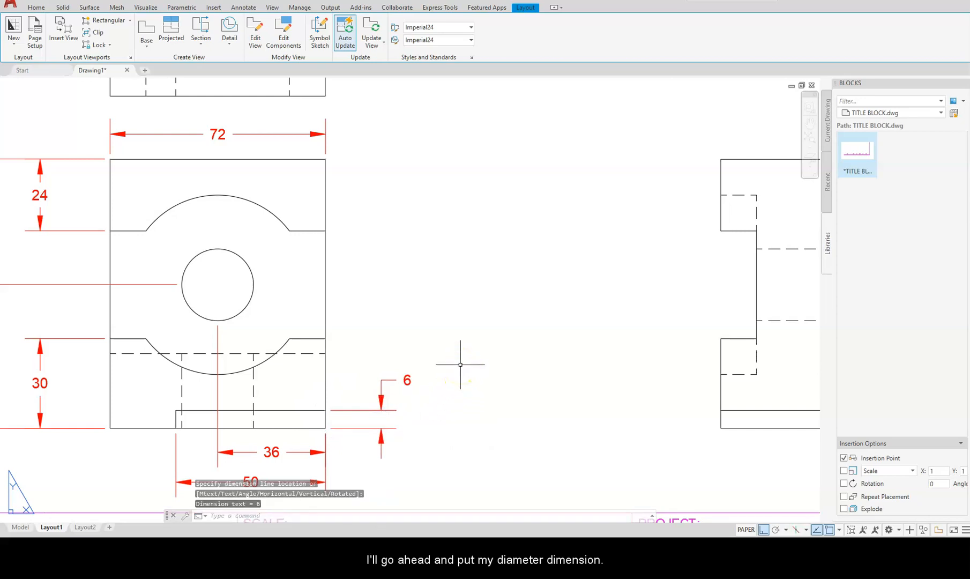
Place a Ø24 diameter dimension on the front view's hole, to the right of the view.
{"action": "type", "text": "D"}
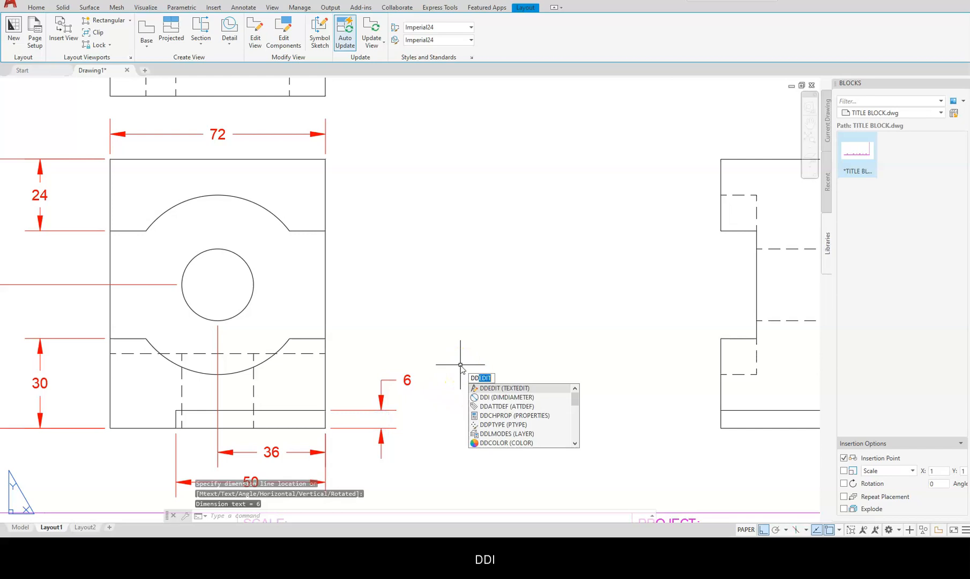
{"action": "type", "text": "IMDI"}
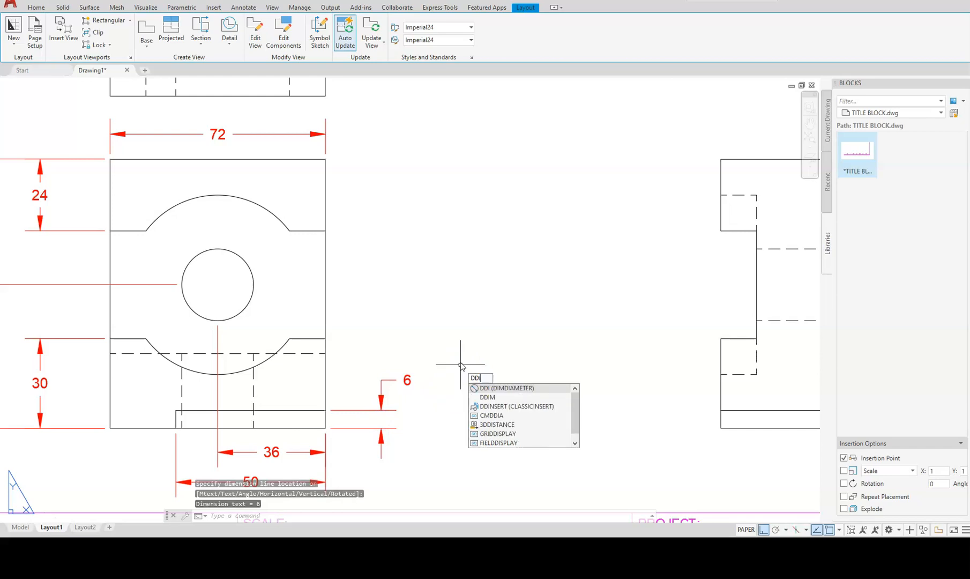
{"action": "key", "text": "Return"}
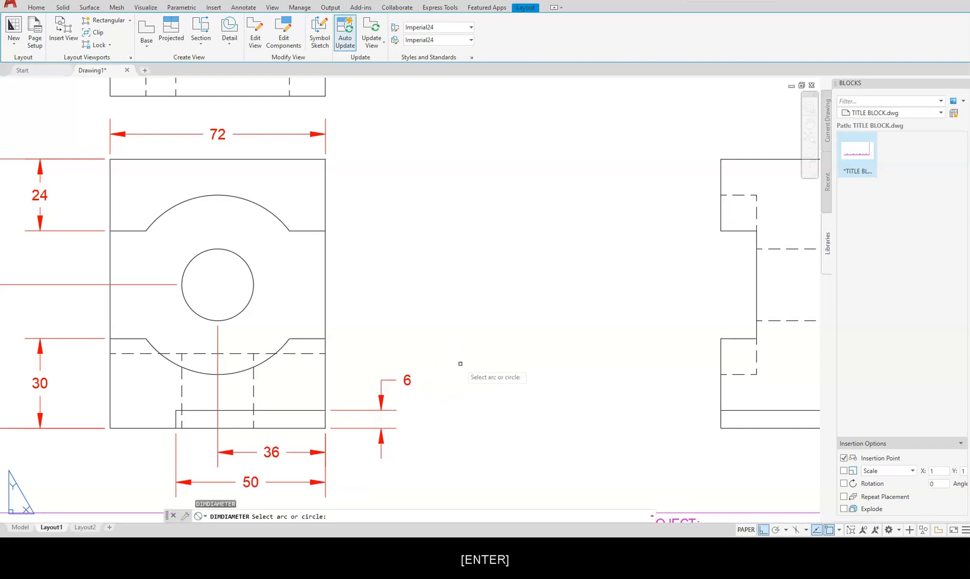
{"action": "left_click", "coordinate": [247, 302]}
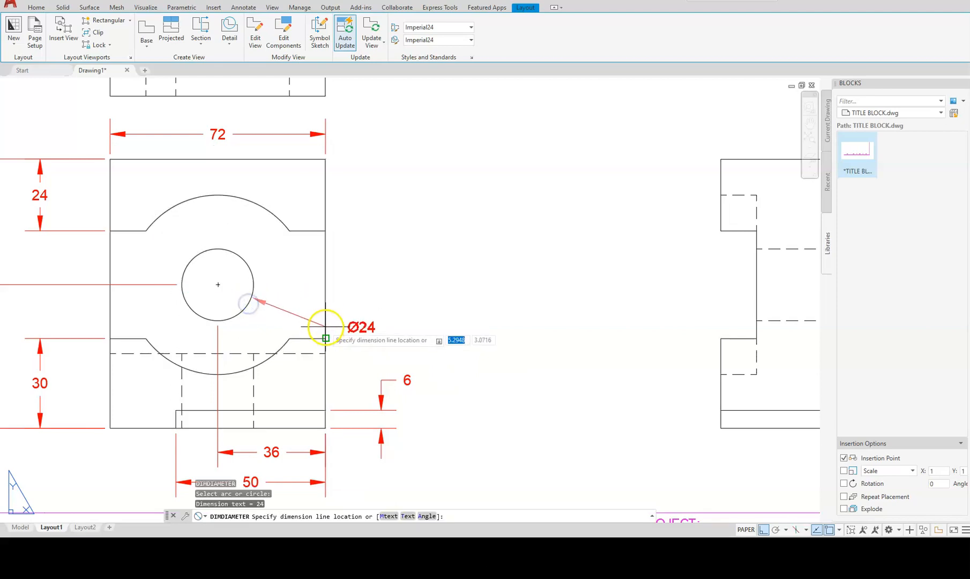
{"action": "left_click", "coordinate": [353, 336]}
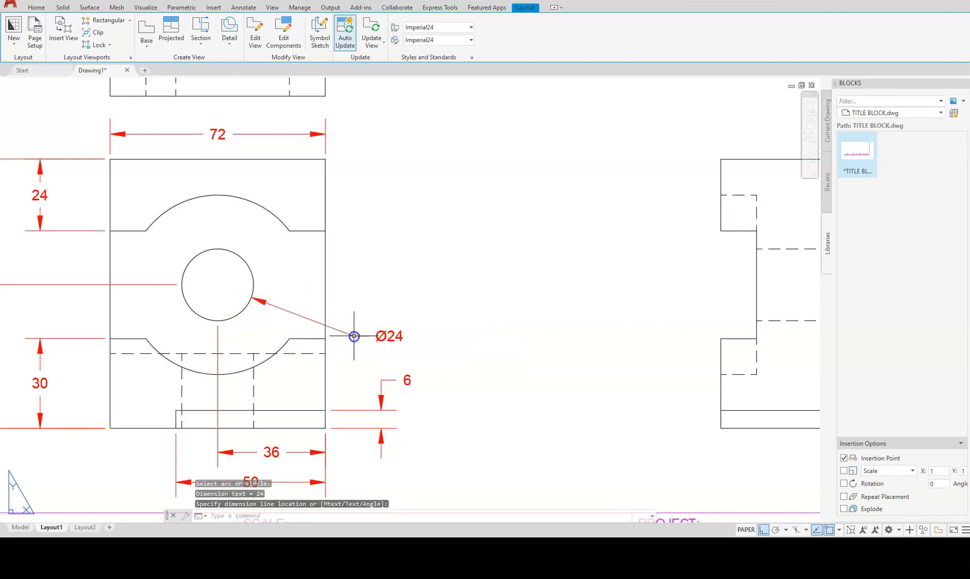
{"action": "type", "text": "dra"}
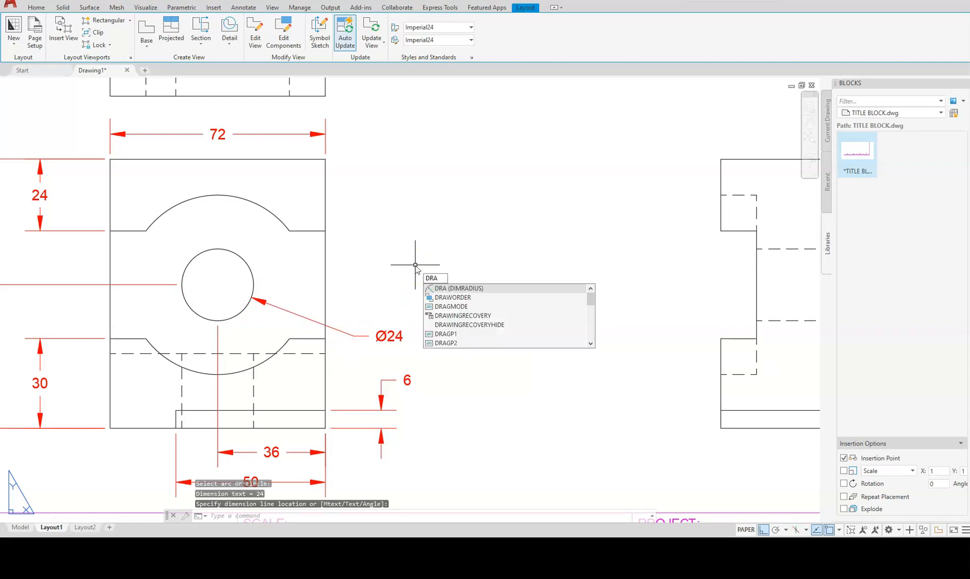
{"action": "key", "text": "Return"}
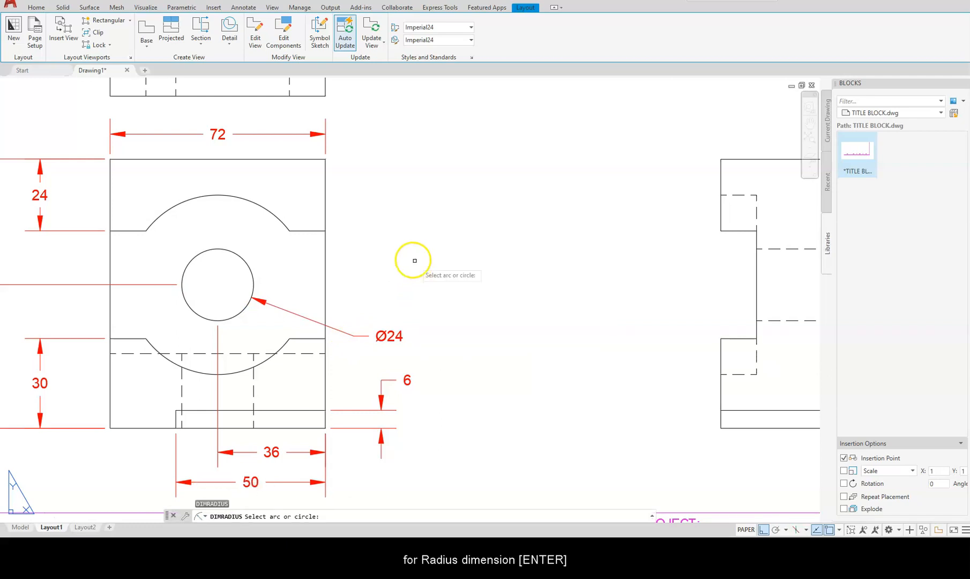
Label the front view's upper arc cutout R30 above the view, then pan to the top view.
{"action": "left_click", "coordinate": [276, 217]}
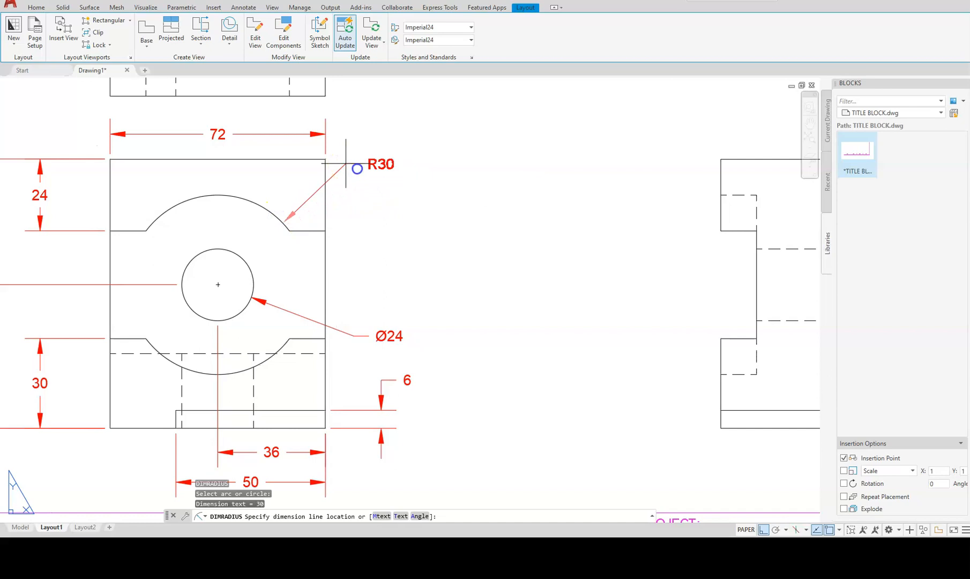
{"action": "left_click", "coordinate": [345, 164]}
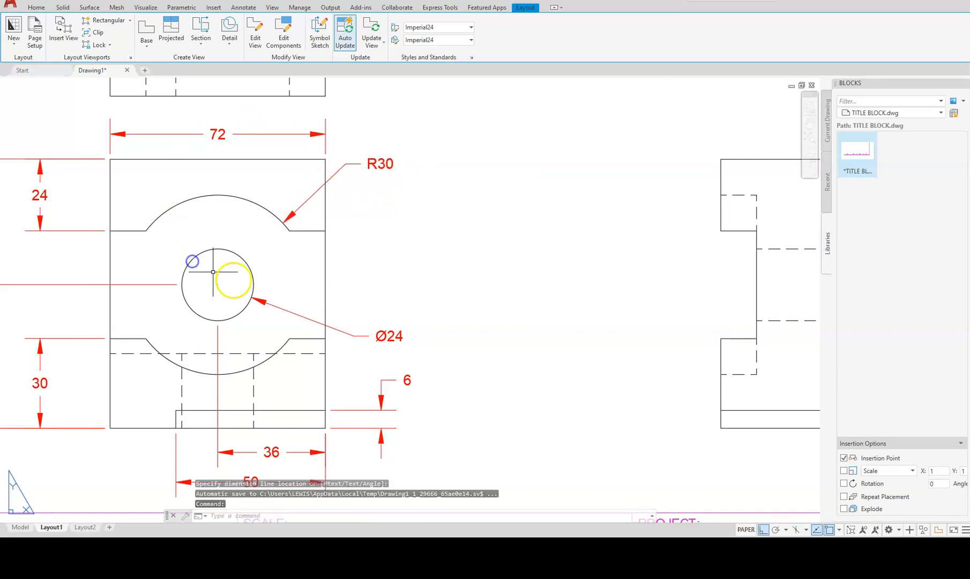
{"action": "middle_click_drag", "start_coordinate": [317, 239], "coordinate": [345, 530]}
{"action": "mouse_move", "coordinate": [275, 191]}
{"action": "middle_mouse_down"}
{"action": "mouse_move", "coordinate": [351, 220]}
{"action": "mouse_move", "coordinate": [433, 223]}
{"action": "mouse_move", "coordinate": [442, 242]}
{"action": "middle_mouse_up"}
{"action": "scroll", "coordinate": [431, 227], "scroll_direction": "down", "scroll_amount": 2}
Add a vertical 50 slot-depth dimension left of the top view.
{"action": "middle_click_drag", "start_coordinate": [359, 209], "coordinate": [349, 236]}
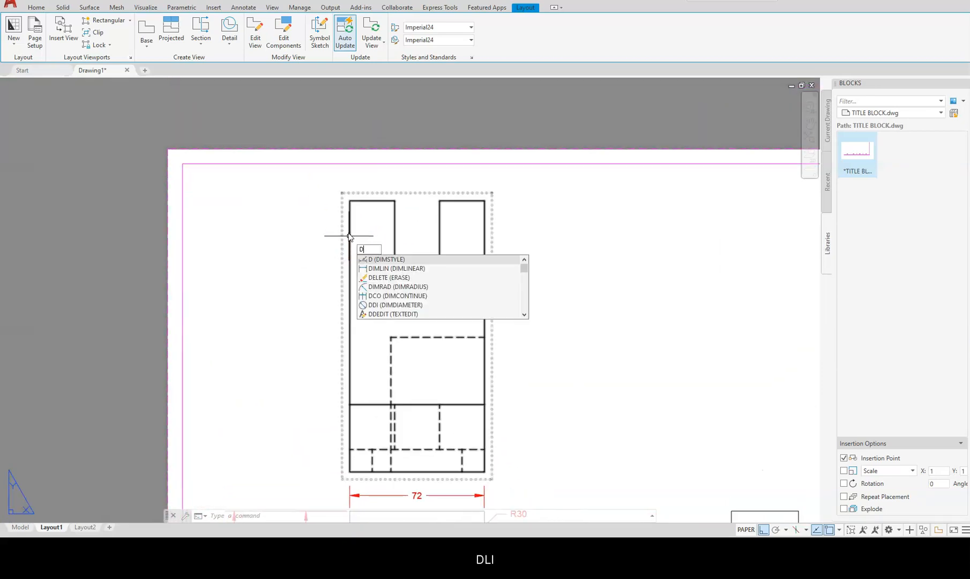
{"action": "key", "text": "Return"}
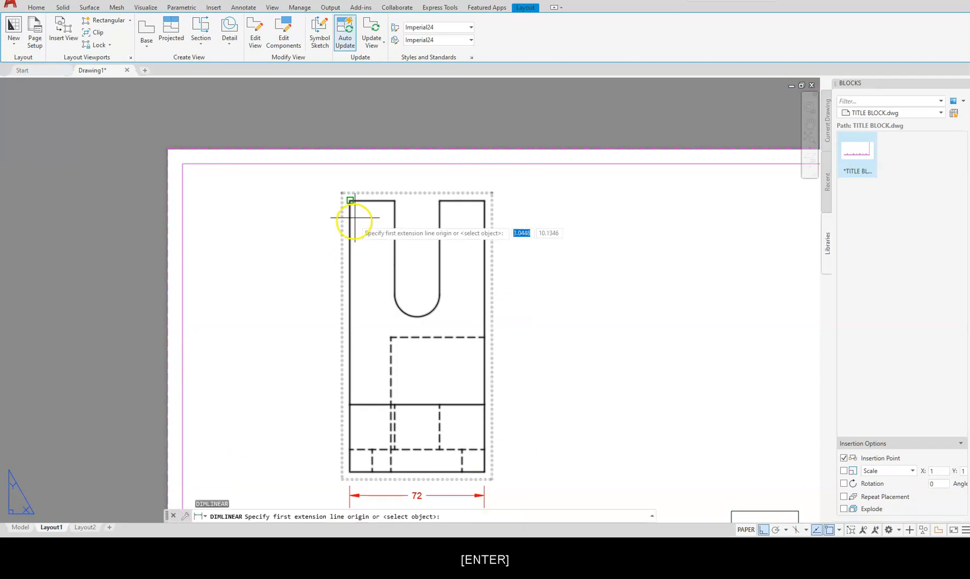
{"action": "left_click", "coordinate": [349, 200]}
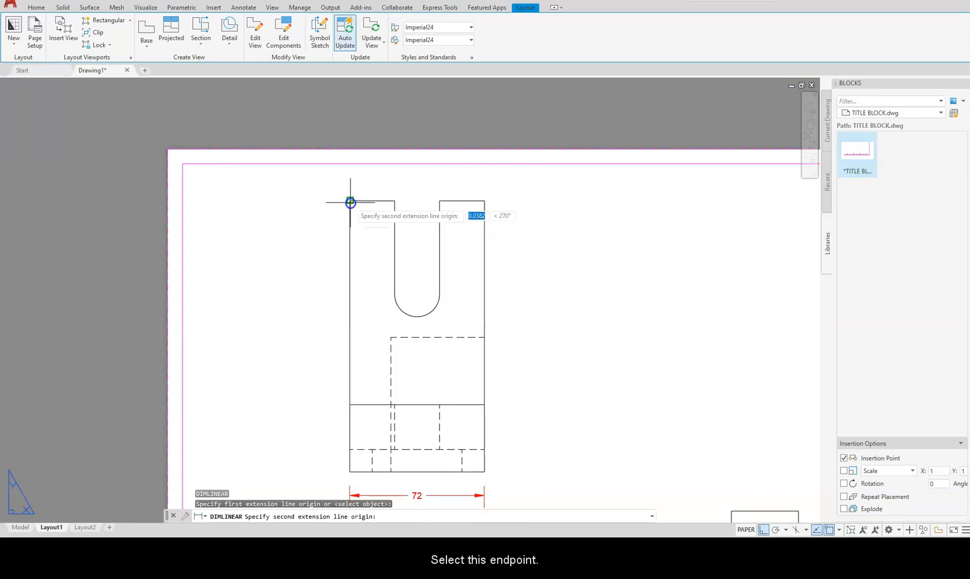
{"action": "left_click", "coordinate": [393, 294]}
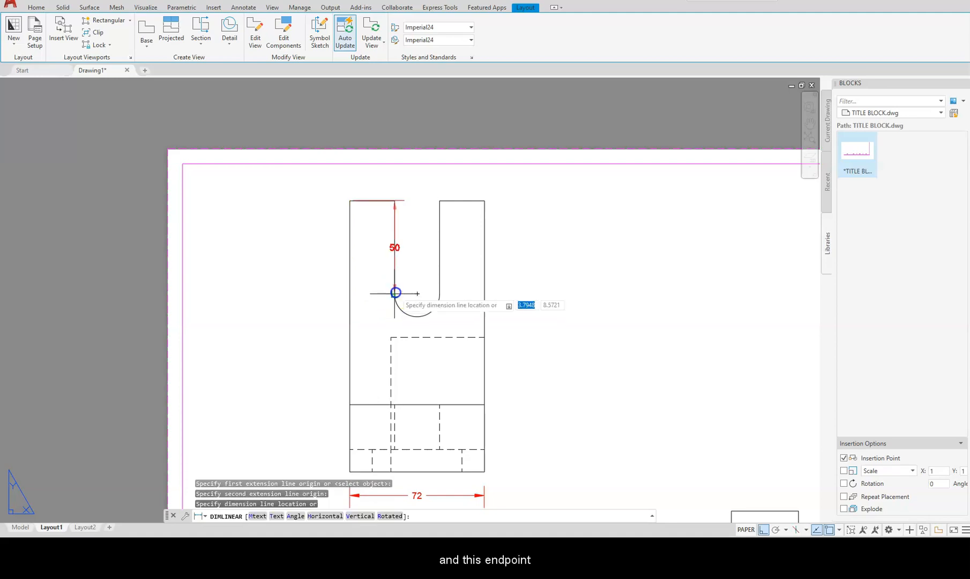
{"action": "left_click", "coordinate": [311, 234]}
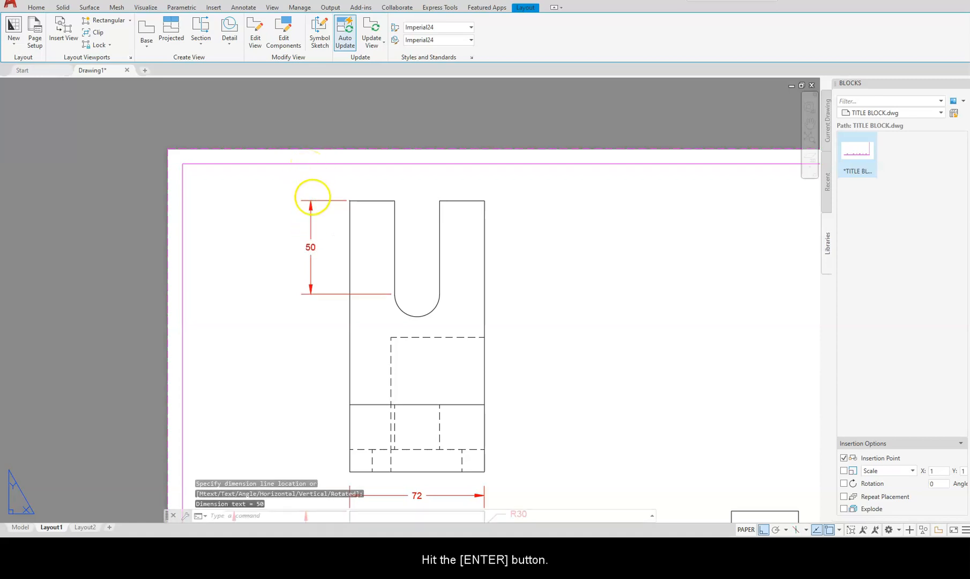
Add a 24 width dimension above the left prong.
{"action": "key", "text": "Return"}
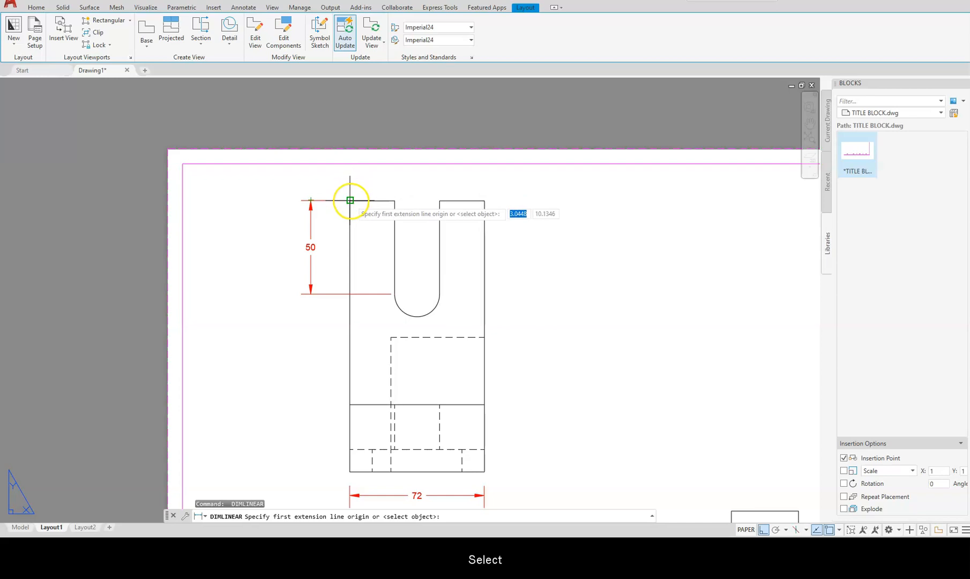
{"action": "left_click", "coordinate": [350, 200]}
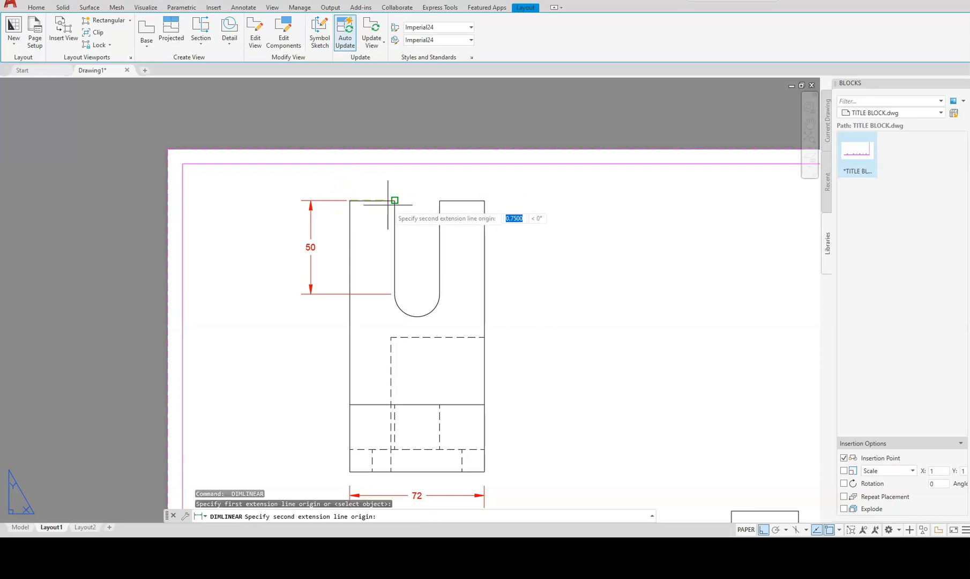
{"action": "left_click", "coordinate": [394, 200]}
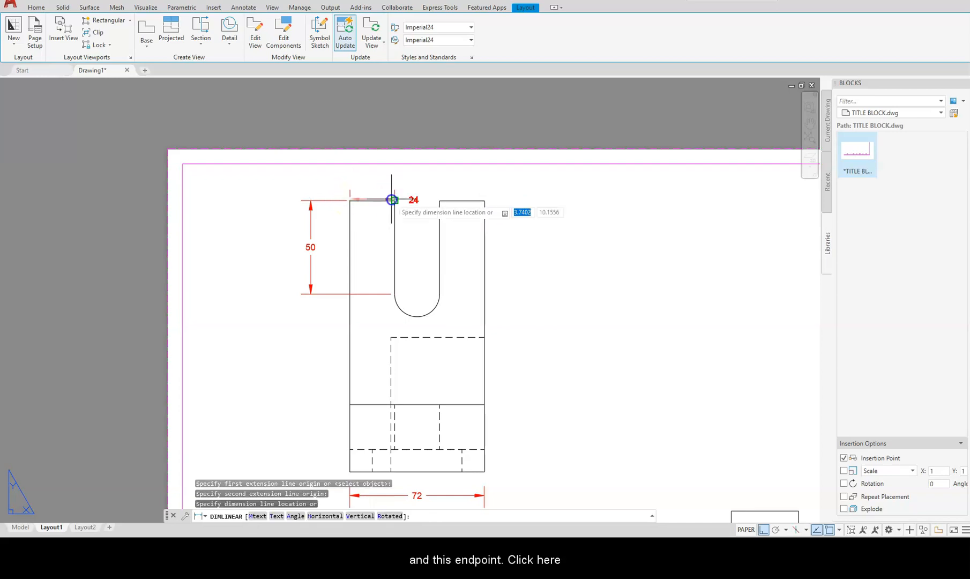
{"action": "left_click", "coordinate": [365, 181]}
{"action": "scroll", "coordinate": [302, 189], "scroll_direction": "down", "scroll_amount": 1}
{"action": "scroll", "coordinate": [300, 183], "scroll_direction": "up", "scroll_amount": 3}
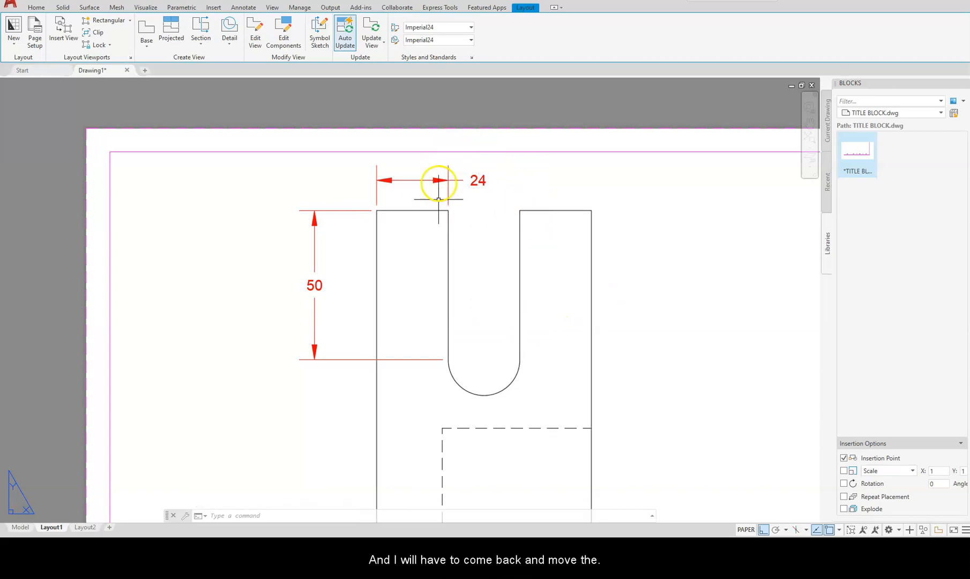
Continue with a chained 24 dimension across the slot width.
{"action": "type", "text": "dco"}
{"action": "key", "text": "Return"}
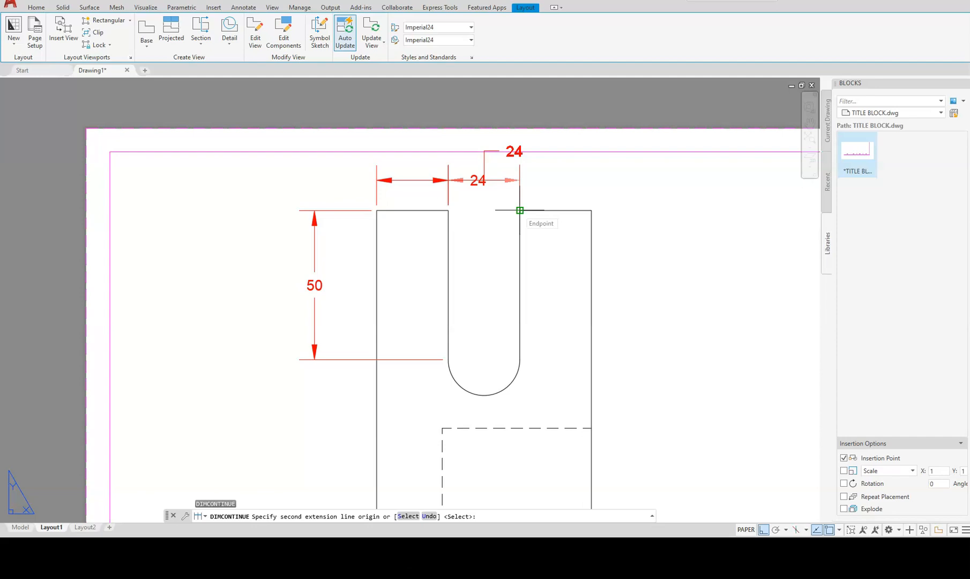
{"action": "left_click", "coordinate": [518, 210]}
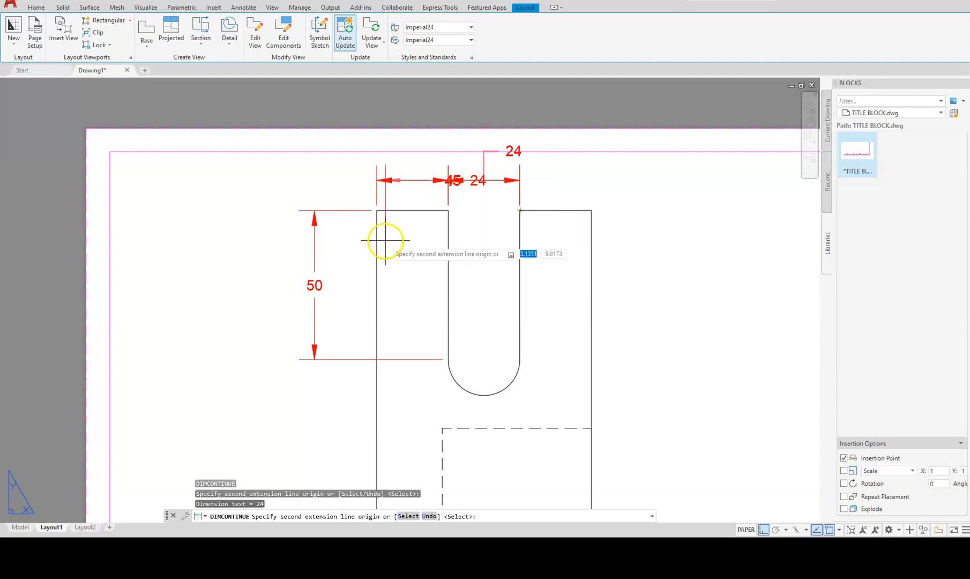
{"action": "key", "text": "Escape"}
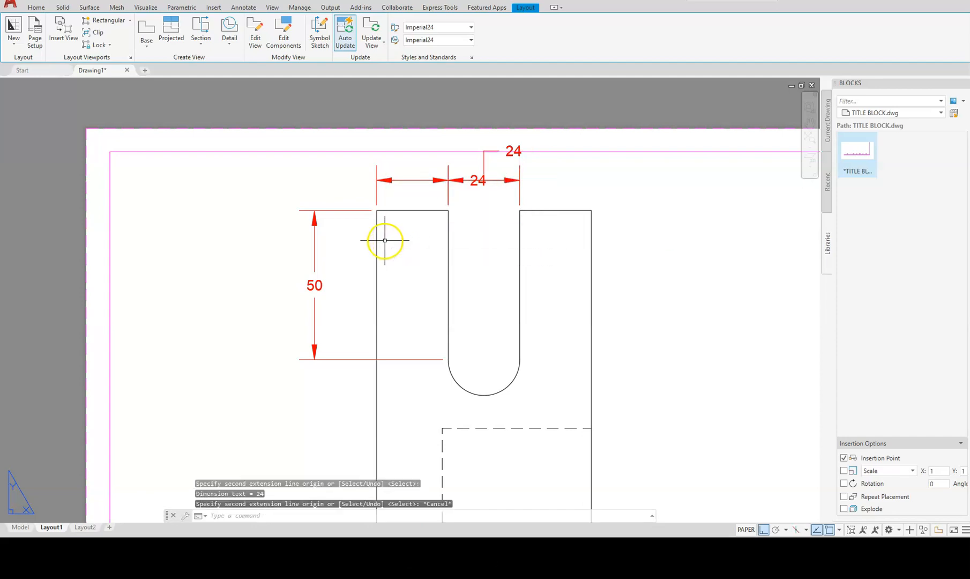
Move both 24 labels outside their dimension lines, left and right, with Ortho off.
{"action": "left_click", "coordinate": [474, 182]}
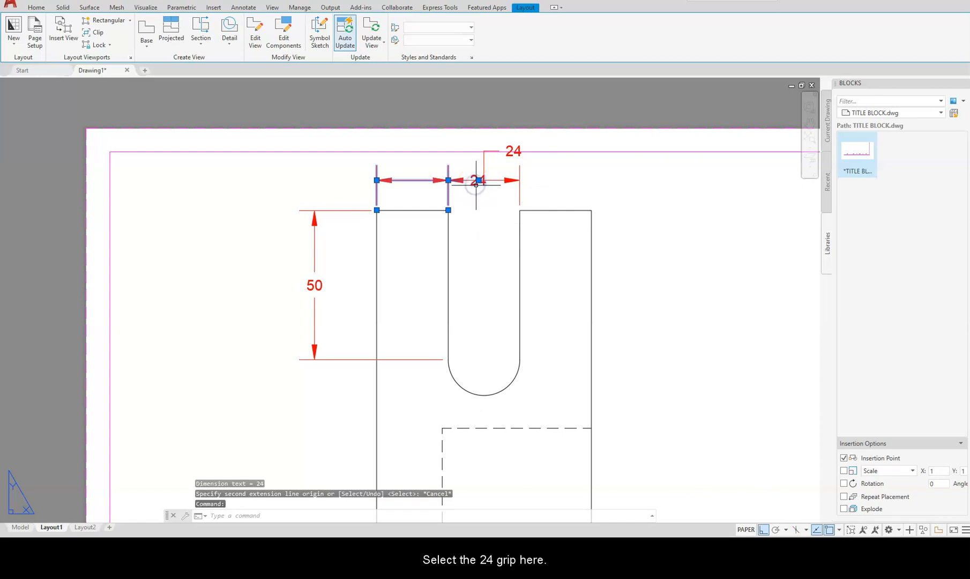
{"action": "left_click", "coordinate": [478, 181]}
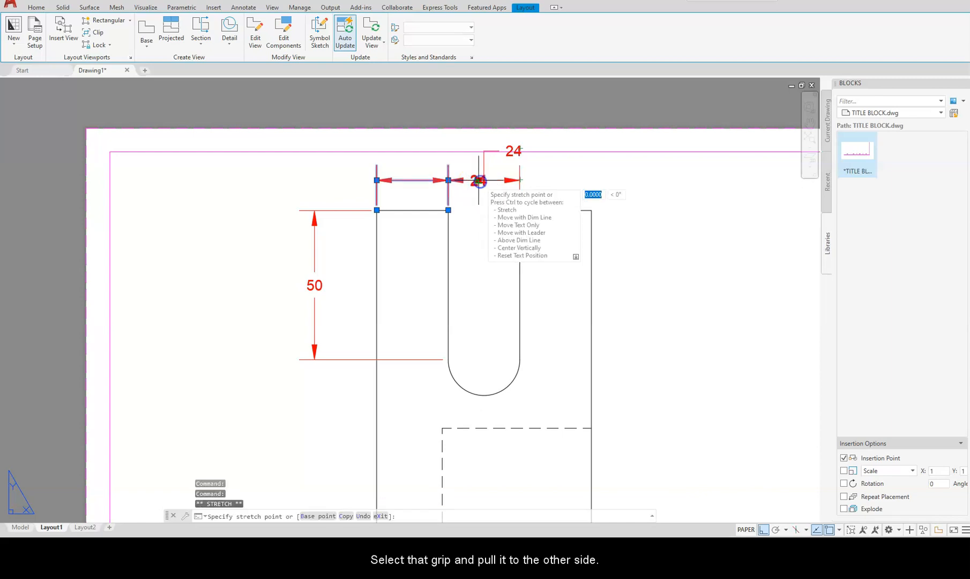
{"action": "left_click", "coordinate": [349, 172]}
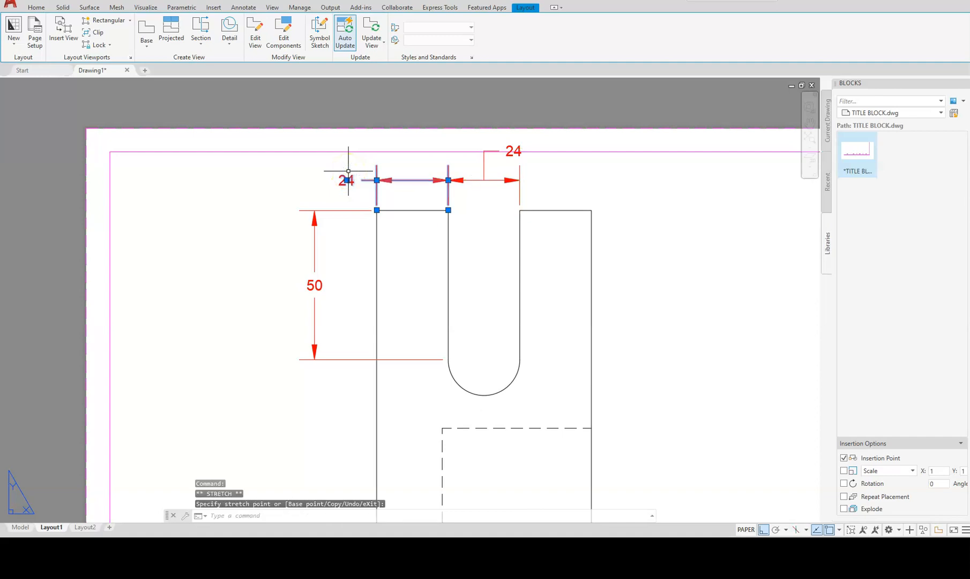
{"action": "key", "text": "Escape"}
{"action": "left_click", "coordinate": [534, 160]}
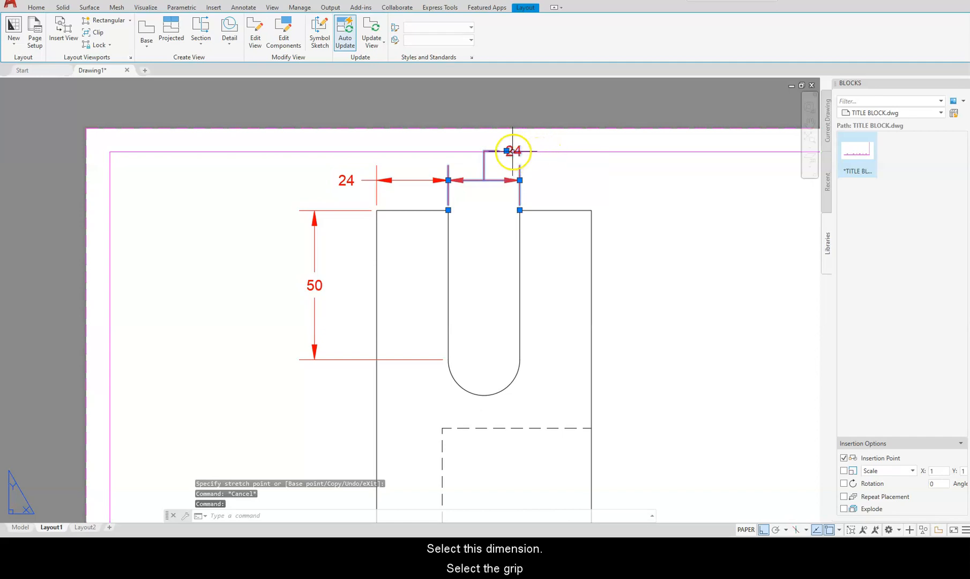
{"action": "left_click", "coordinate": [506, 151]}
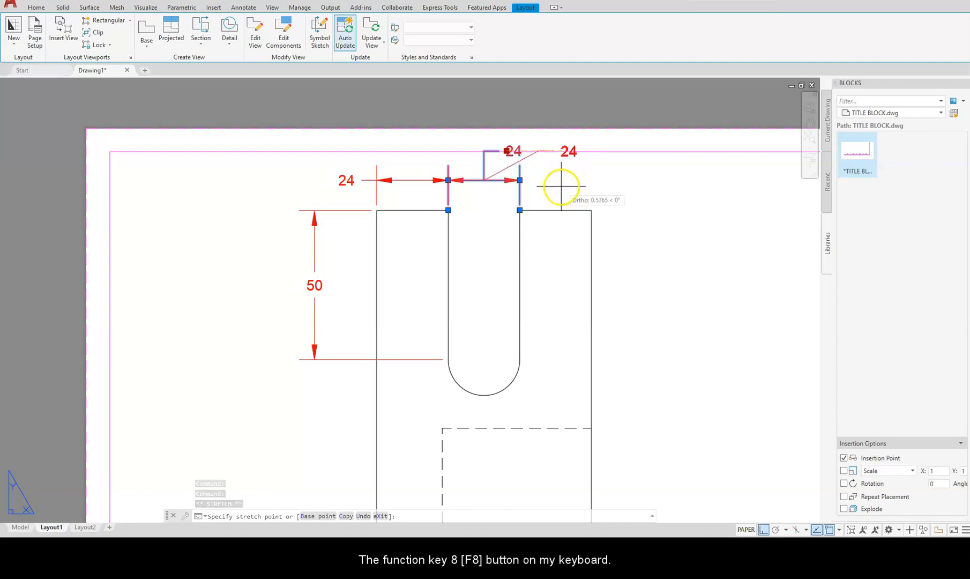
{"action": "key", "text": "F8"}
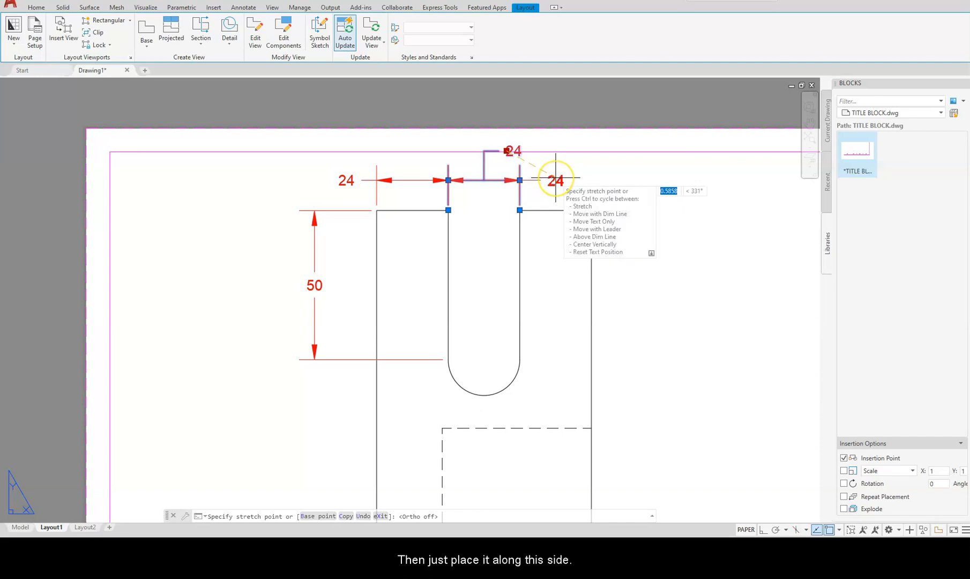
{"action": "left_click", "coordinate": [555, 177]}
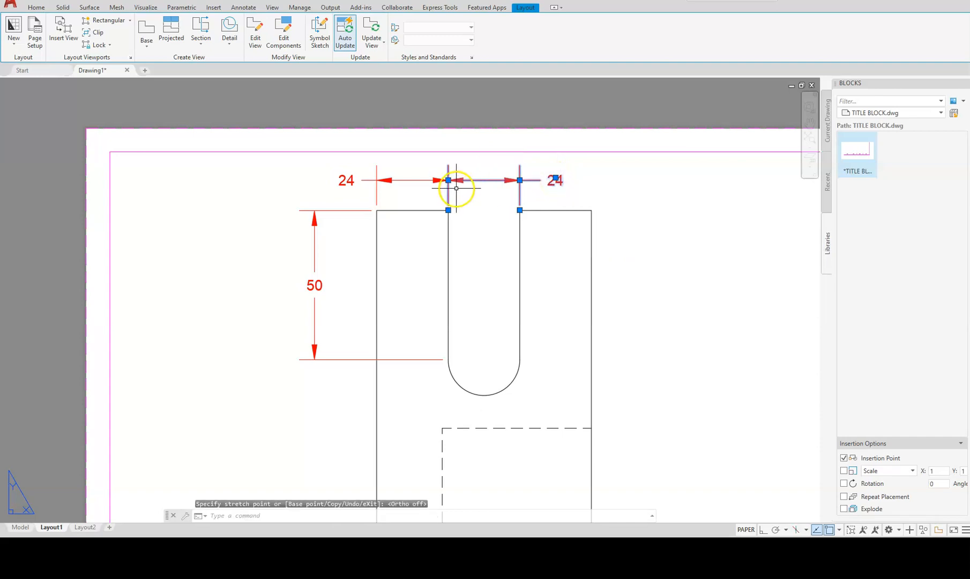
{"action": "key", "text": "Escape"}
{"action": "key", "text": "Escape"}
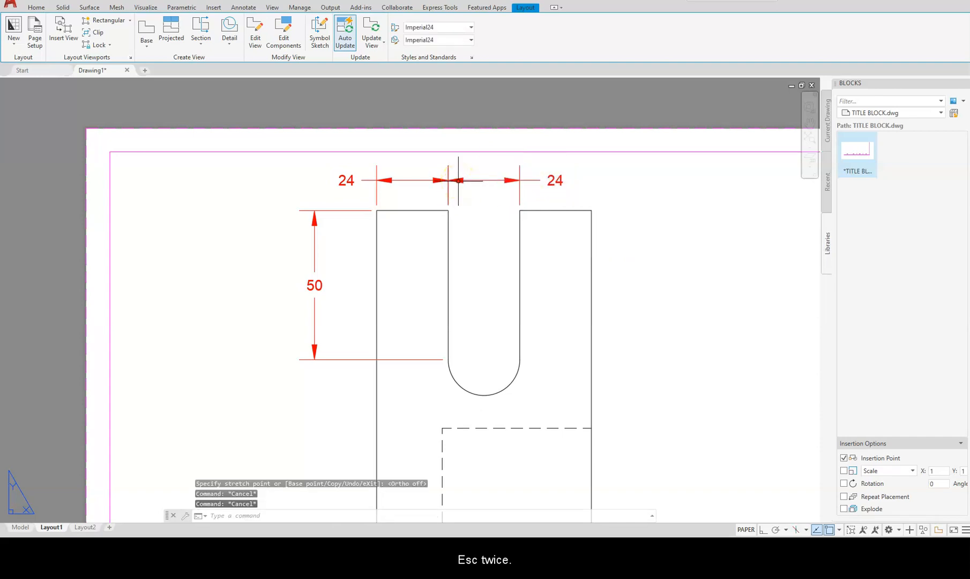
{"action": "scroll", "coordinate": [450, 181], "scroll_direction": "up", "scroll_amount": 4}
{"action": "scroll", "coordinate": [464, 245], "scroll_direction": "down", "scroll_amount": 6}
{"action": "middle_click_drag", "start_coordinate": [464, 245], "coordinate": [366, 175]}
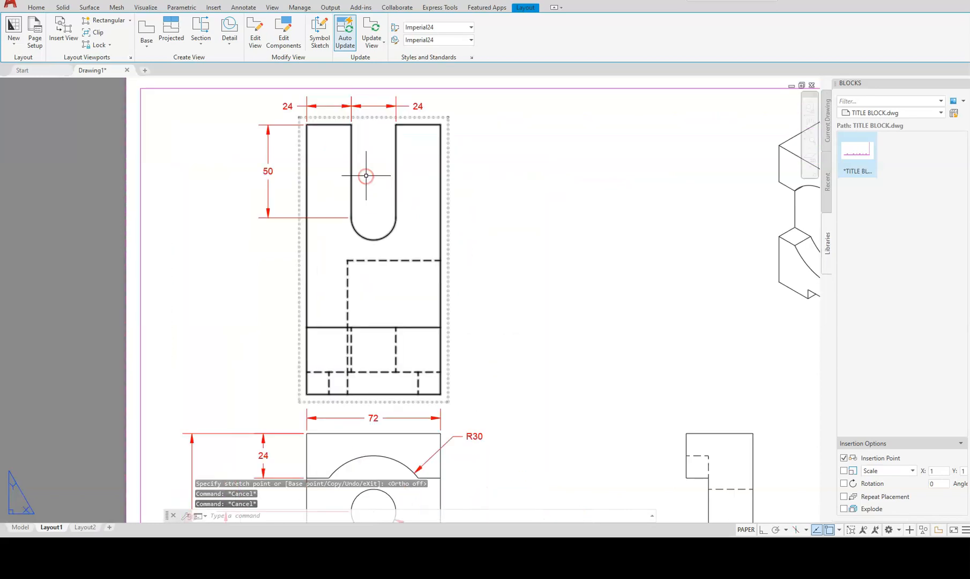
Place an R12 radius dimension on the slot's rounded end, then pan to the side view.
{"action": "type", "text": "dra"}
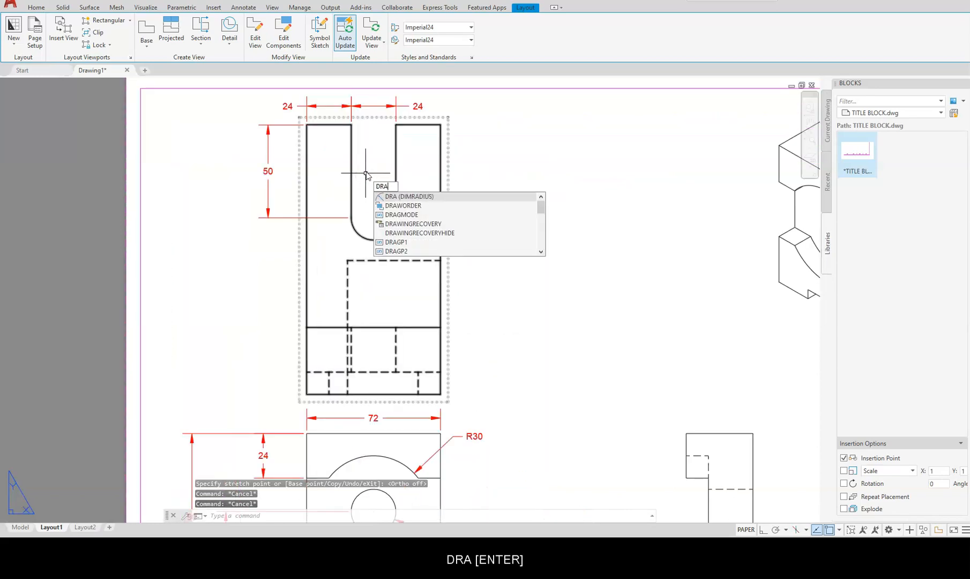
{"action": "key", "text": "Return"}
{"action": "left_click", "coordinate": [392, 228]}
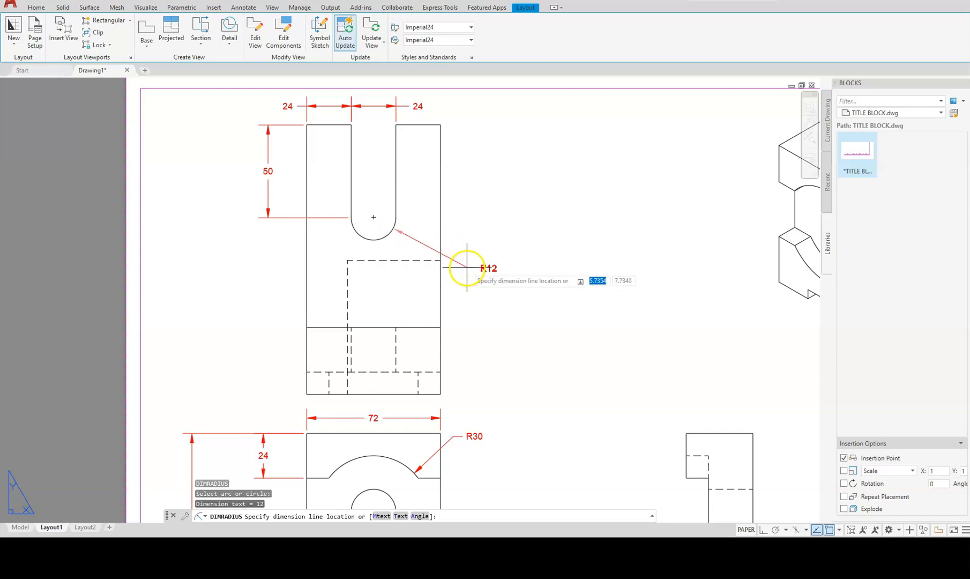
{"action": "left_click", "coordinate": [454, 253]}
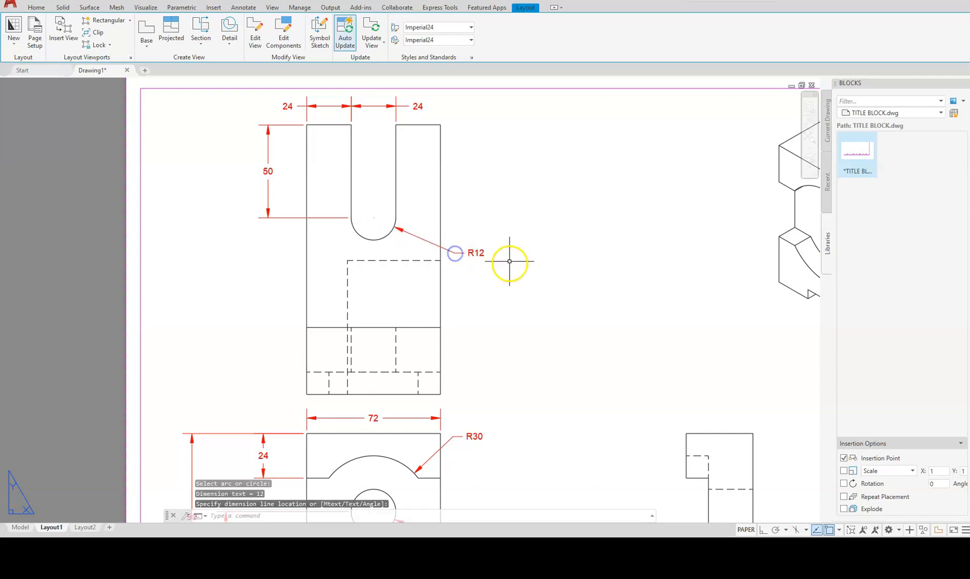
{"action": "middle_click_drag", "start_coordinate": [550, 321], "coordinate": [267, 89]}
{"action": "left_click", "coordinate": [385, 351]}
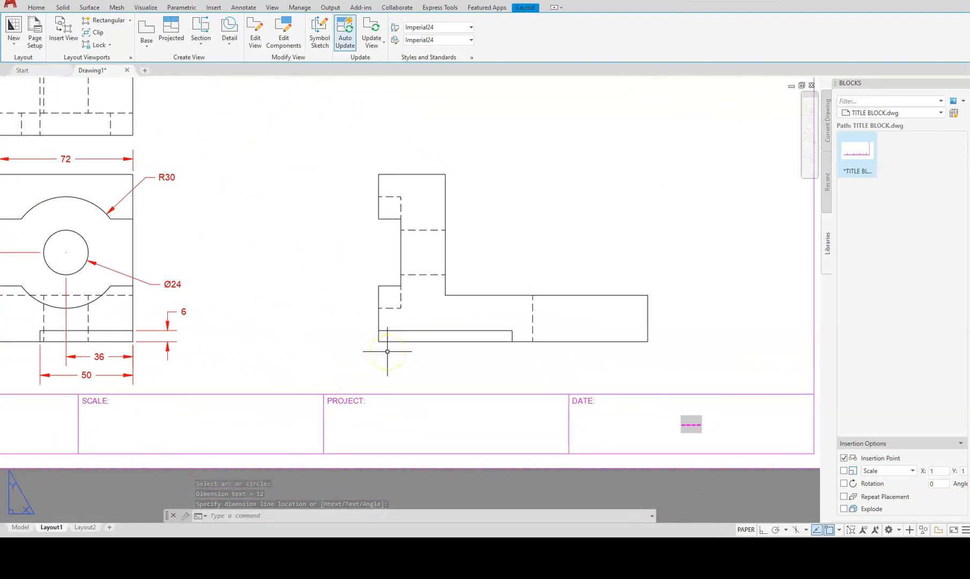
{"action": "type", "text": "DLI"}
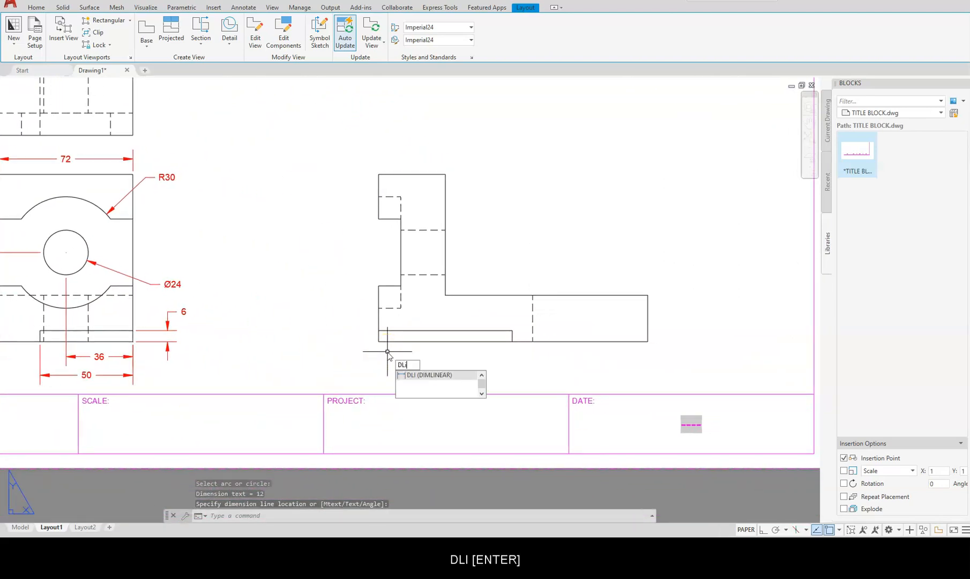
Add the 145 overall length dimension under the side view, aligned with the 50.
{"action": "key", "text": "Return"}
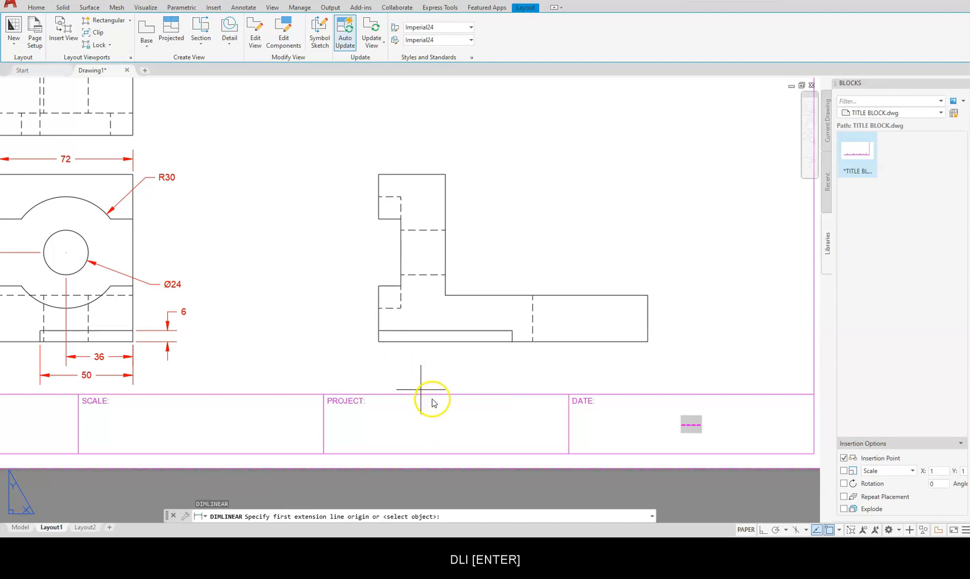
{"action": "left_click", "coordinate": [646, 342]}
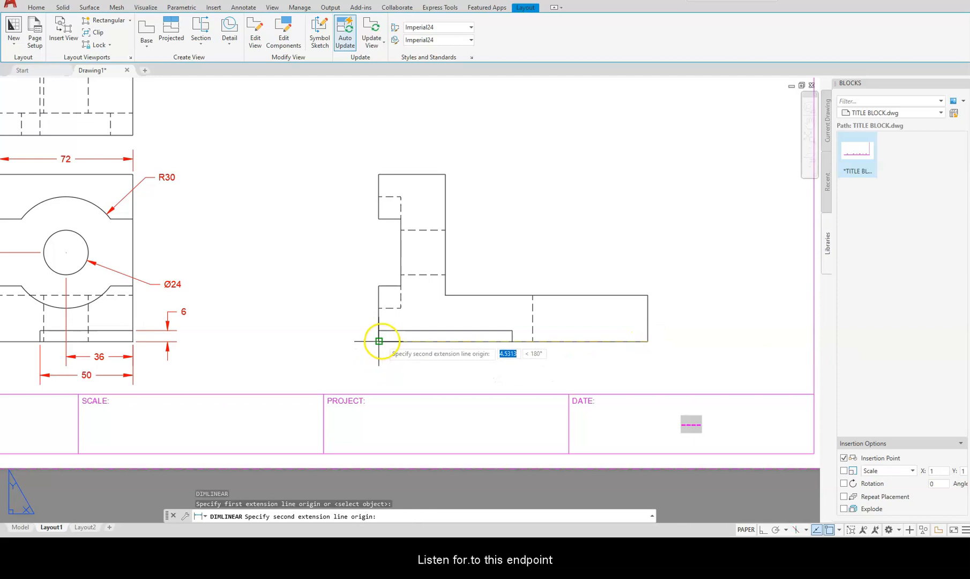
{"action": "left_click", "coordinate": [378, 341]}
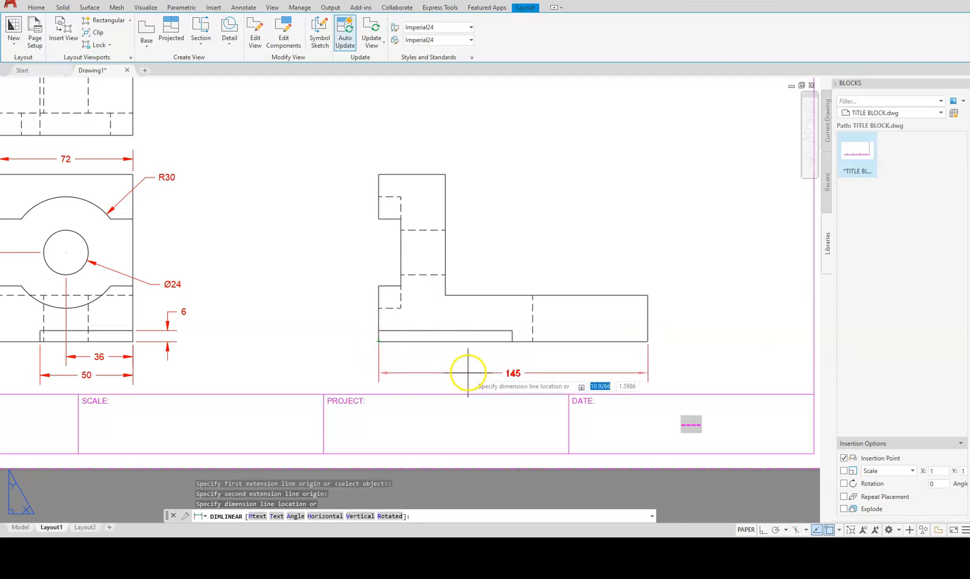
{"action": "left_click", "coordinate": [133, 374]}
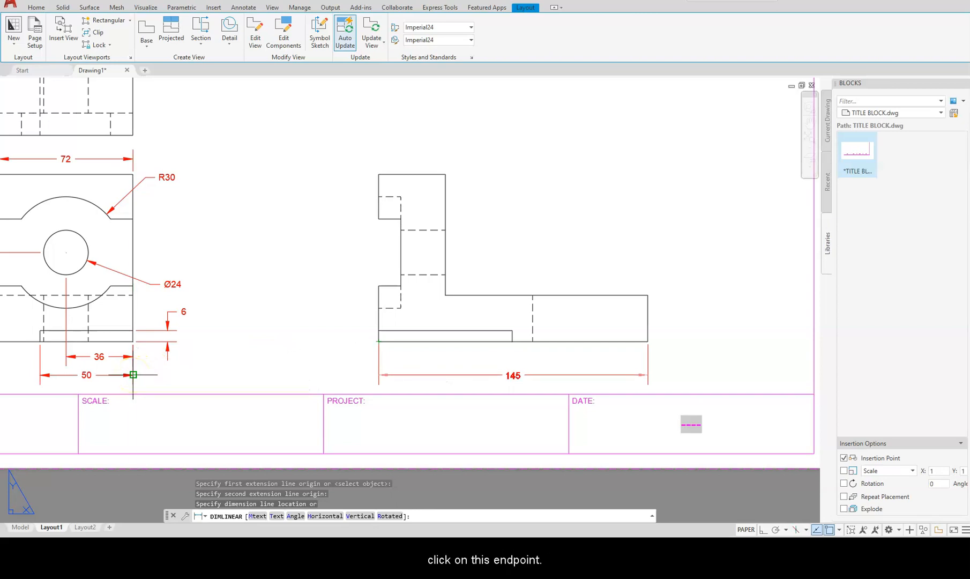
{"action": "left_click", "coordinate": [133, 374]}
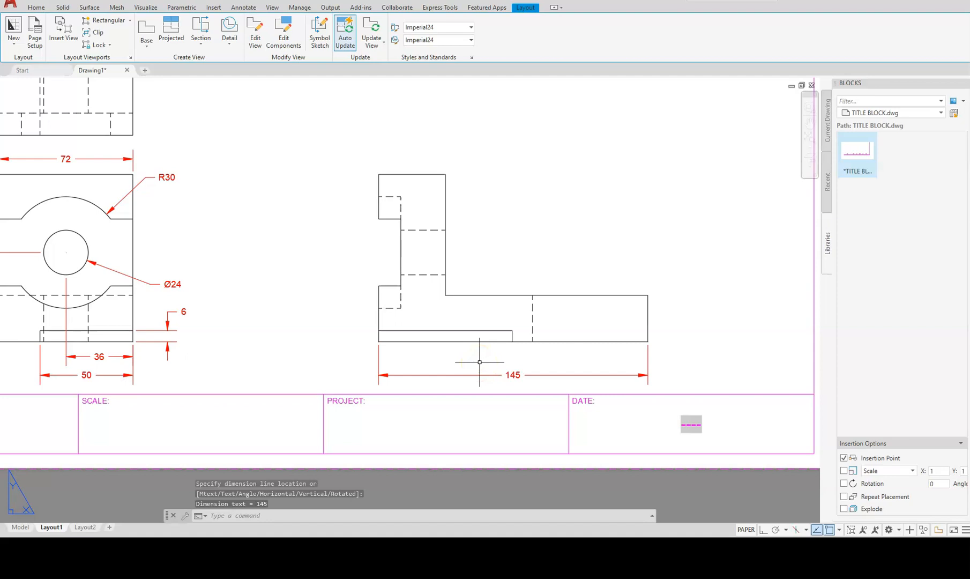
Add the 72 lower-step length dimension, level with the 36.
{"action": "key", "text": "Return"}
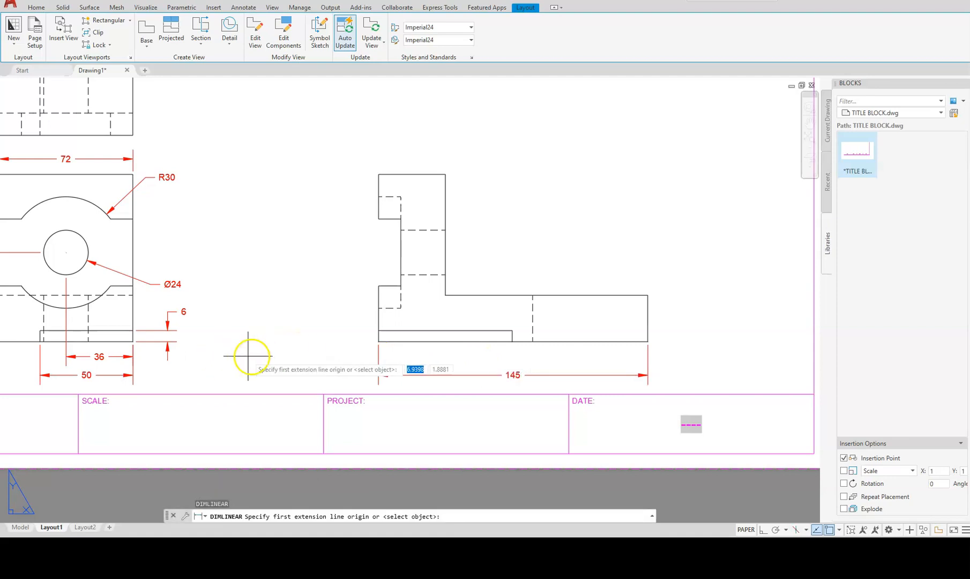
{"action": "left_click", "coordinate": [512, 340]}
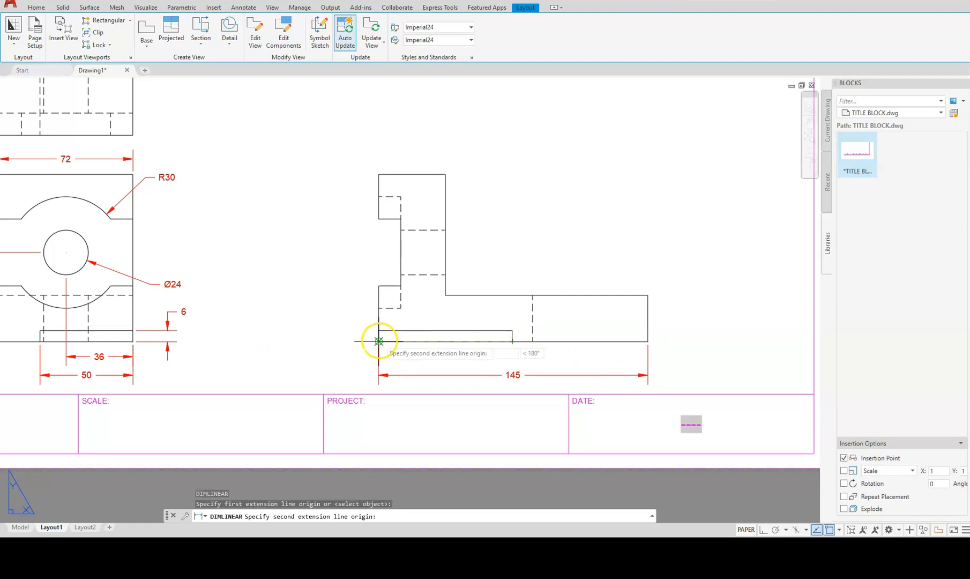
{"action": "left_click", "coordinate": [379, 341]}
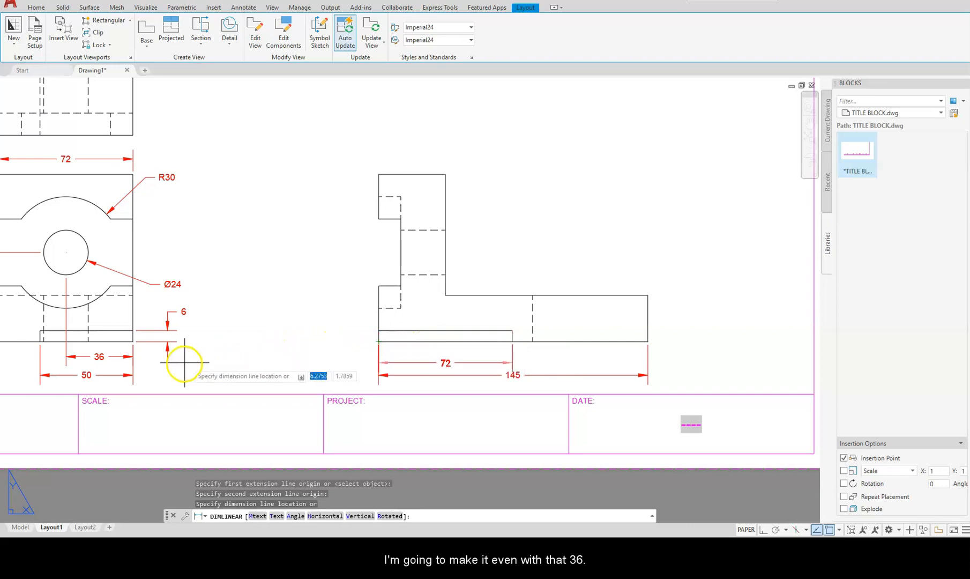
{"action": "left_click", "coordinate": [134, 356]}
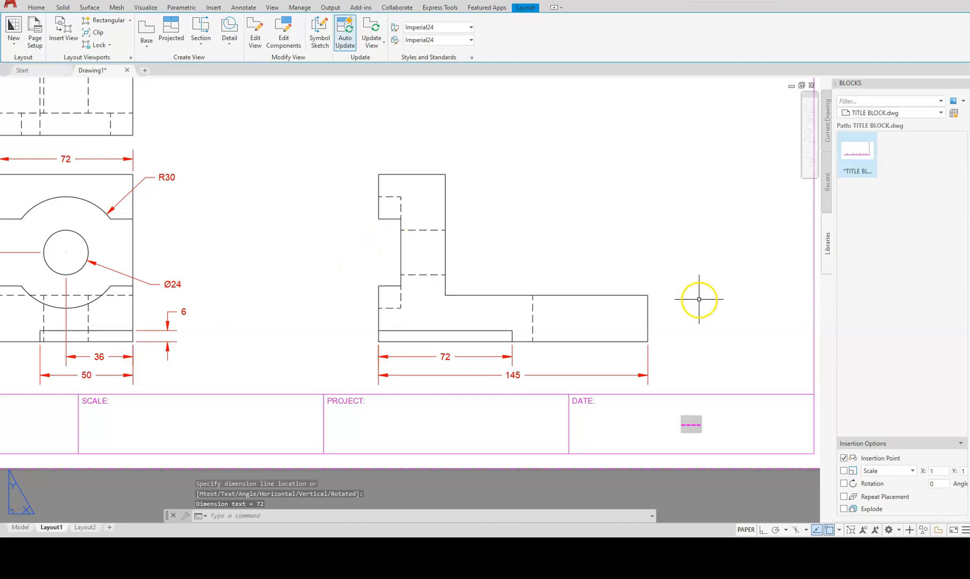
{"action": "key", "text": "Return"}
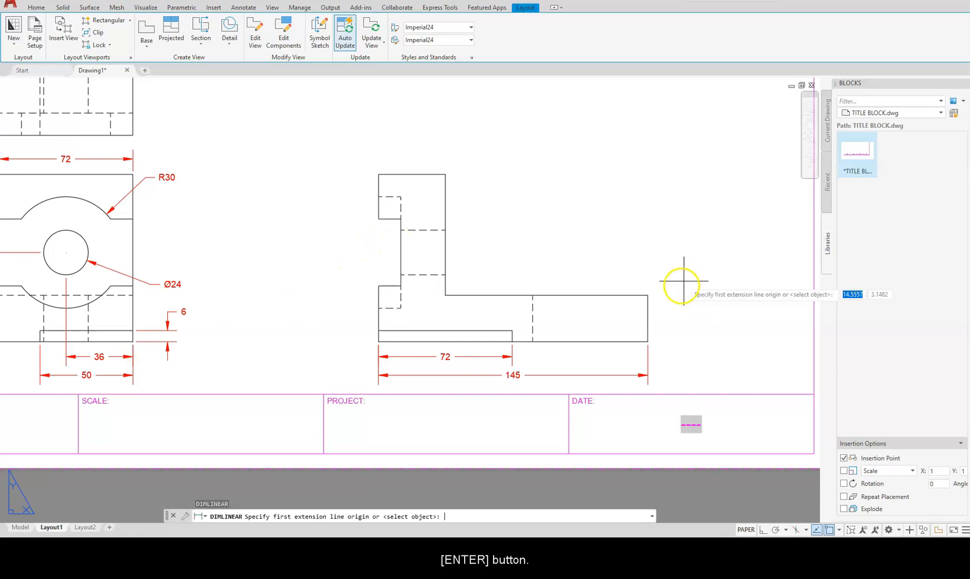
Add vertical 25 and 6 height dimensions on the side view's right.
{"action": "left_click", "coordinate": [647, 341]}
{"action": "left_click", "coordinate": [648, 295]}
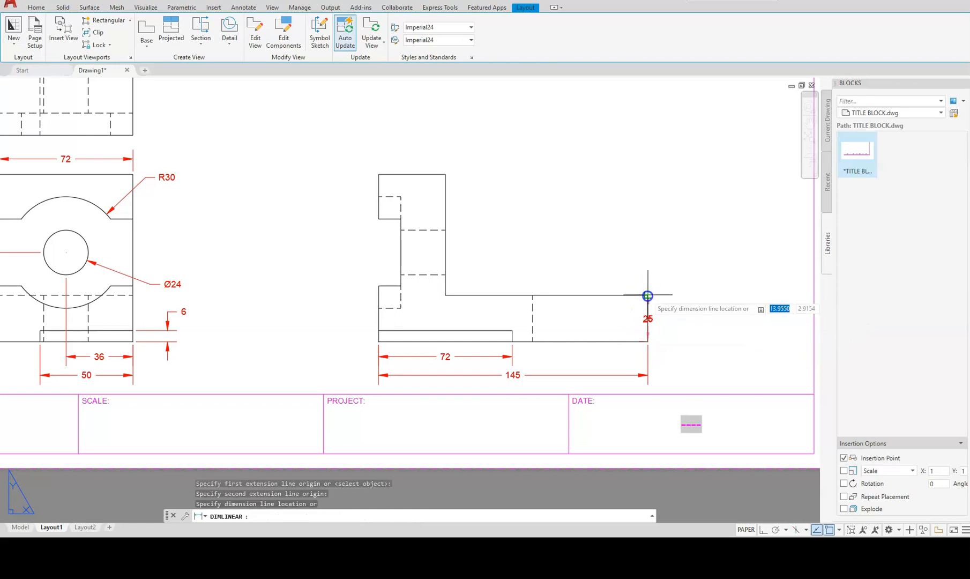
{"action": "left_click", "coordinate": [707, 305]}
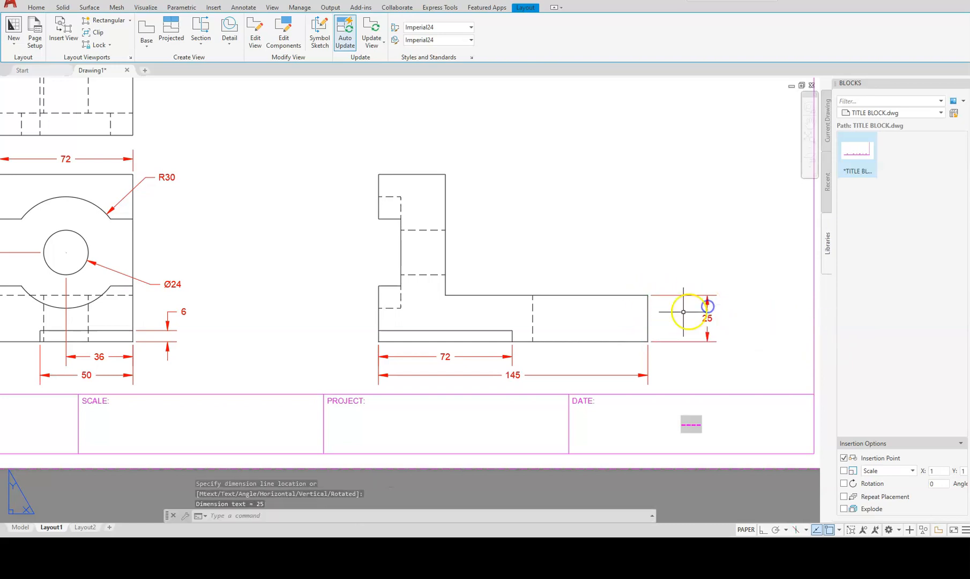
{"action": "key", "text": "Return"}
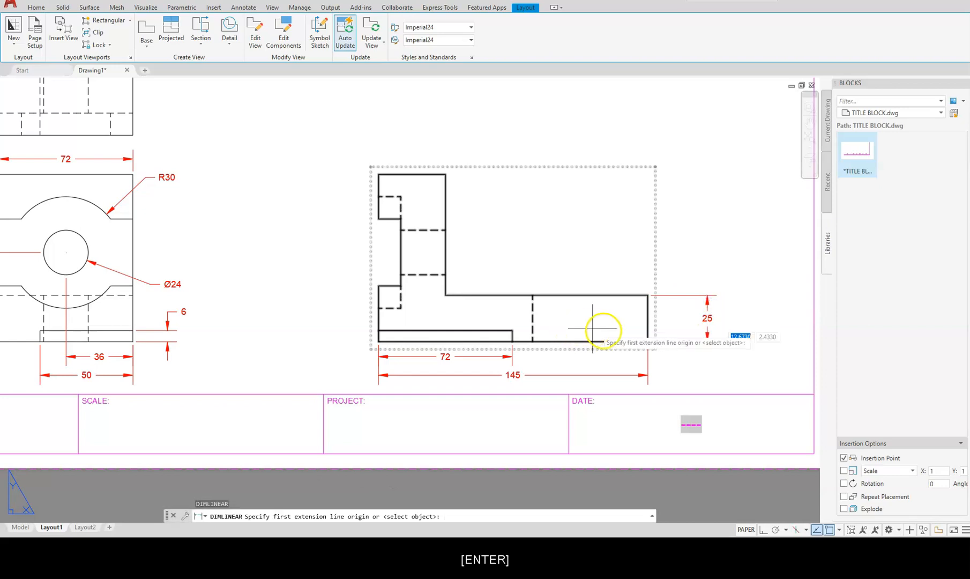
{"action": "left_click", "coordinate": [624, 340]}
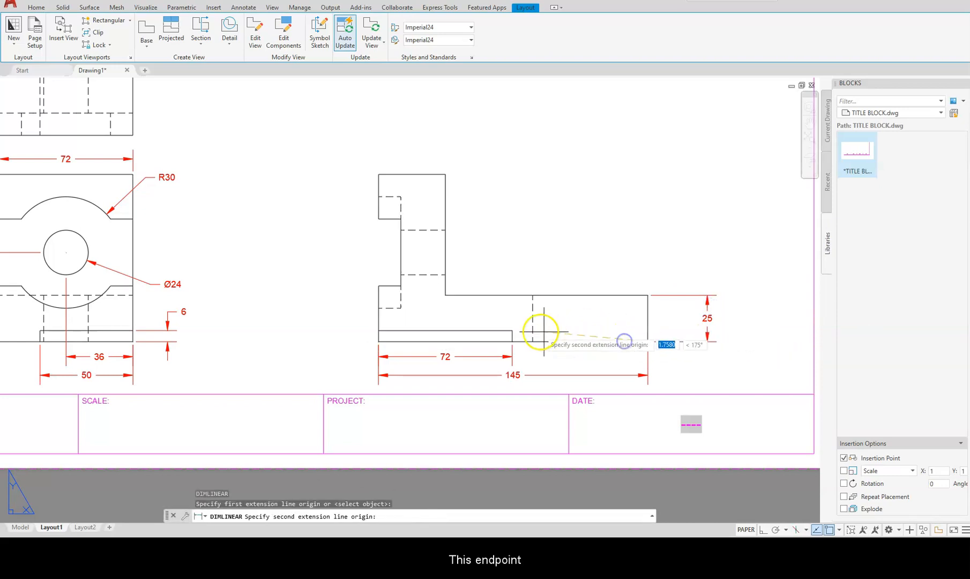
{"action": "left_click", "coordinate": [512, 330]}
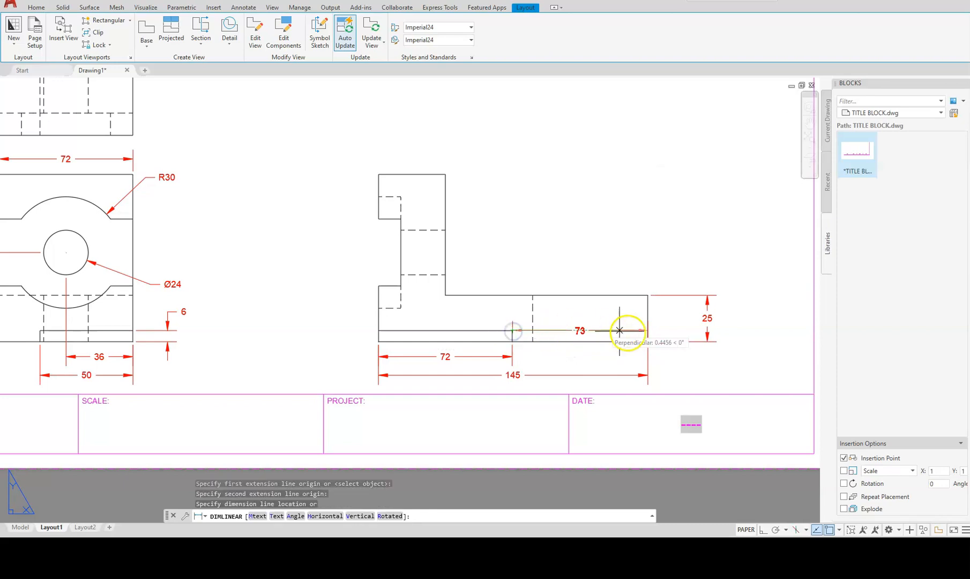
{"action": "left_click", "coordinate": [667, 331]}
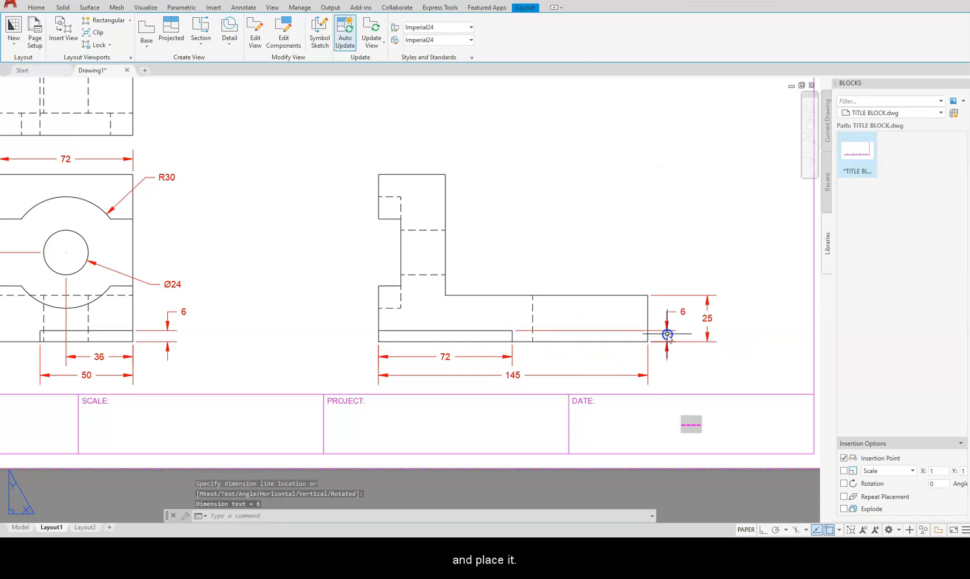
{"action": "middle_click_drag", "start_coordinate": [397, 174], "coordinate": [542, 268]}
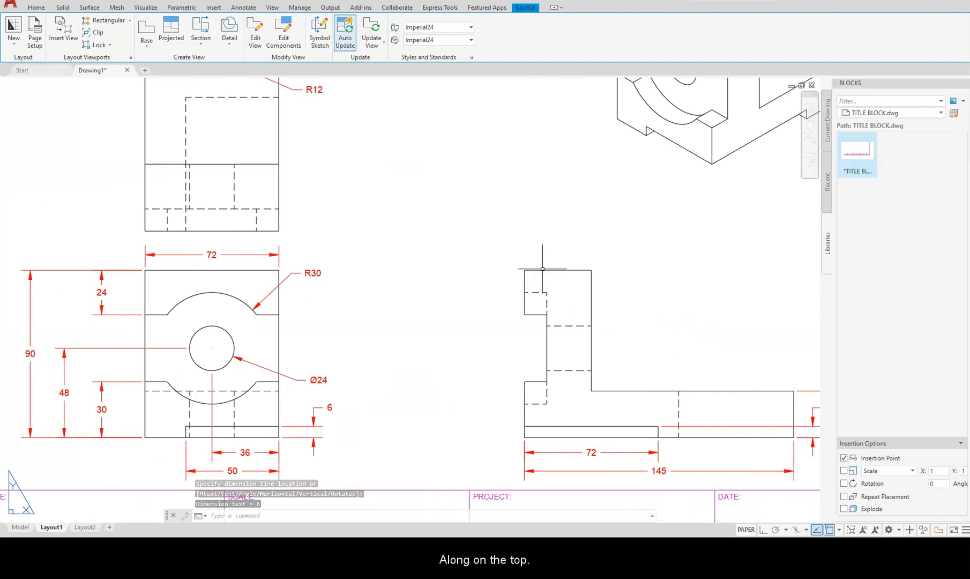
Add horizontal 36 and 12 width dimensions across the side view's top.
{"action": "key", "text": "Return"}
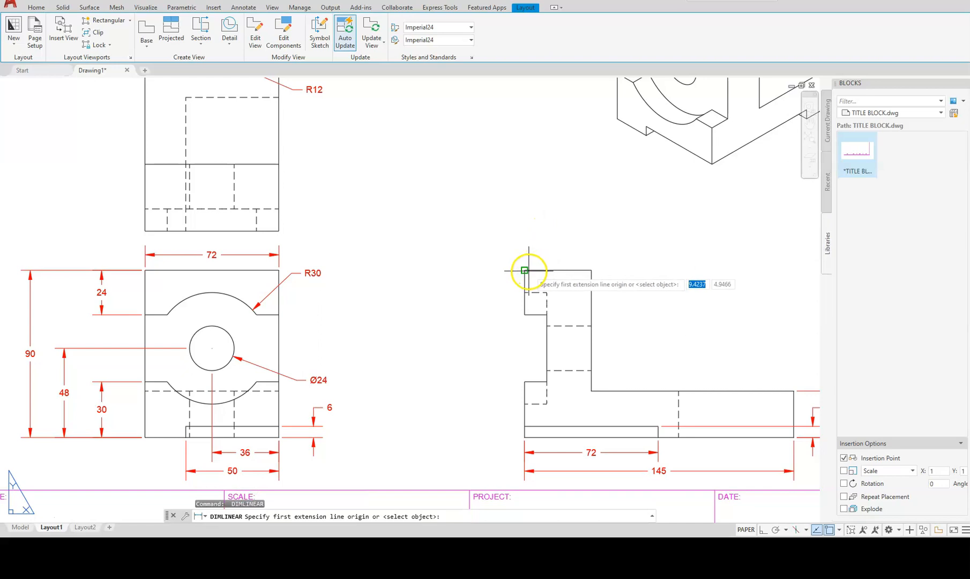
{"action": "left_click", "coordinate": [526, 270]}
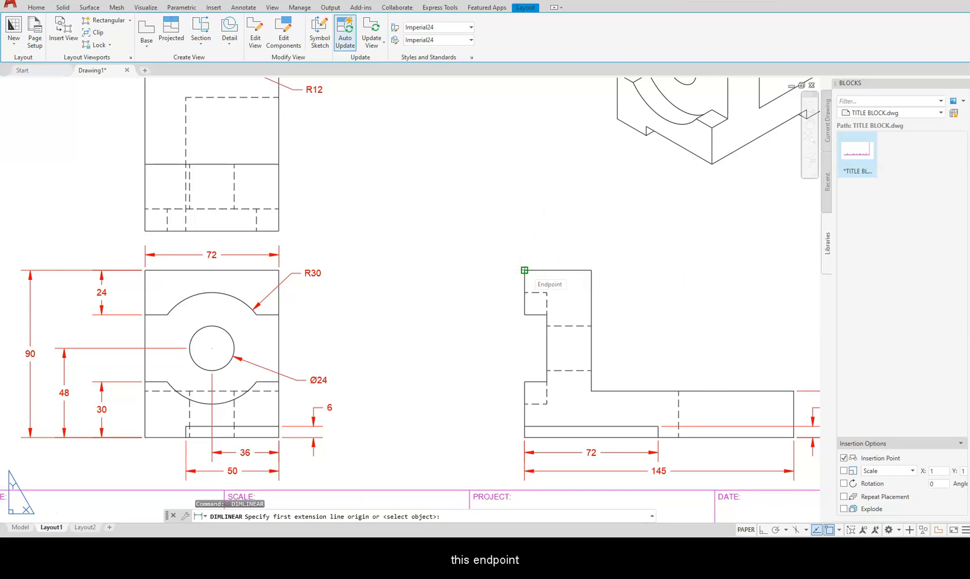
{"action": "left_click", "coordinate": [524, 270]}
{"action": "left_click", "coordinate": [591, 270]}
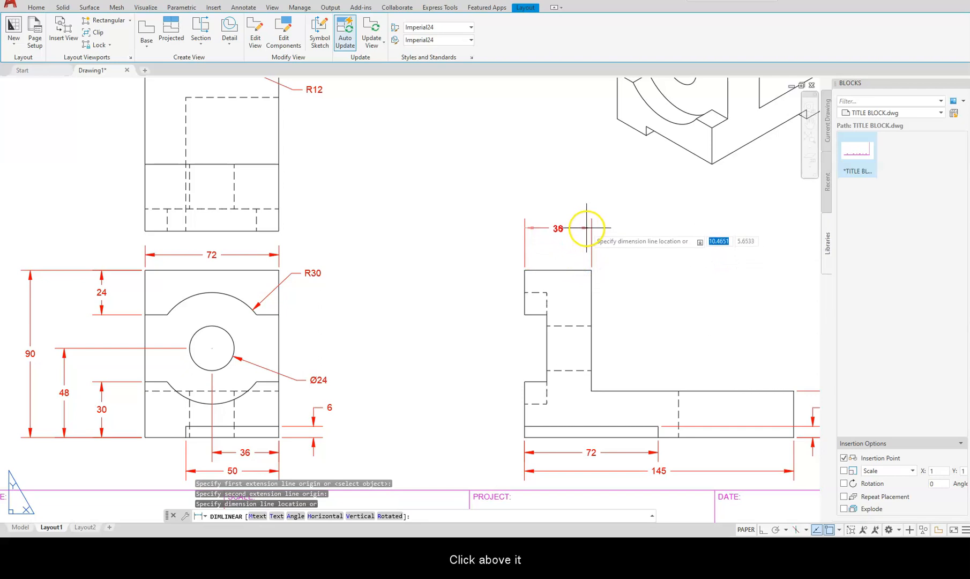
{"action": "left_click", "coordinate": [583, 235]}
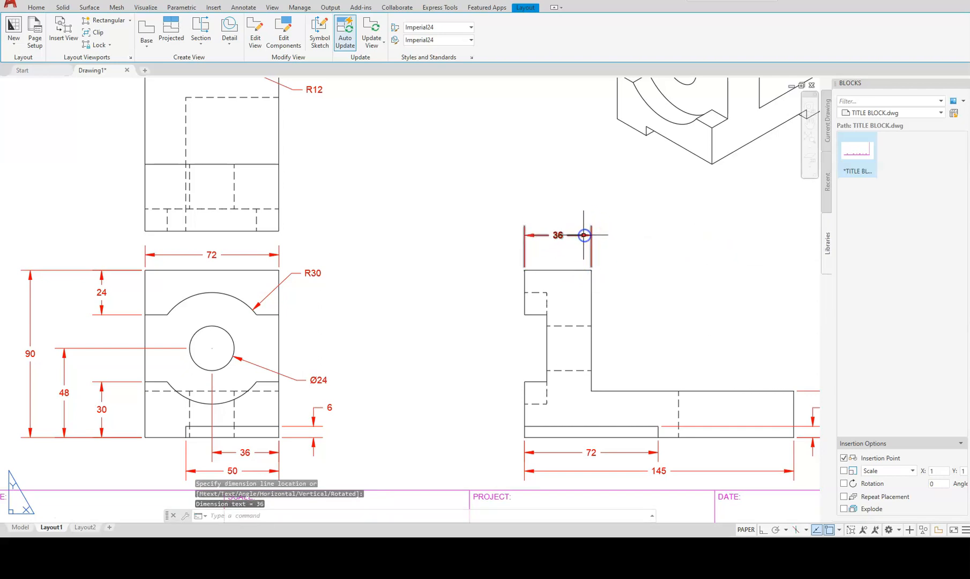
{"action": "key", "text": "Return"}
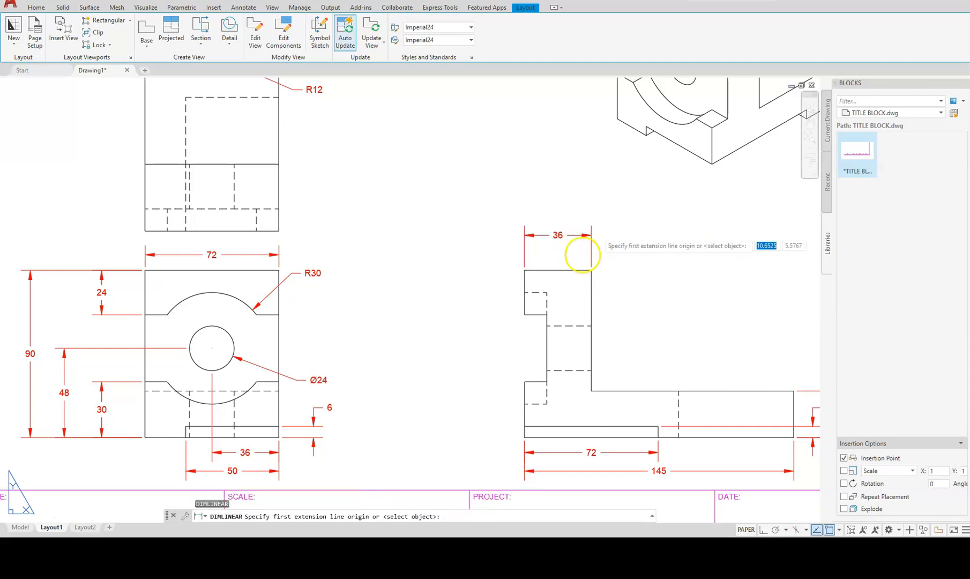
{"action": "left_click", "coordinate": [524, 271]}
{"action": "left_click", "coordinate": [546, 292]}
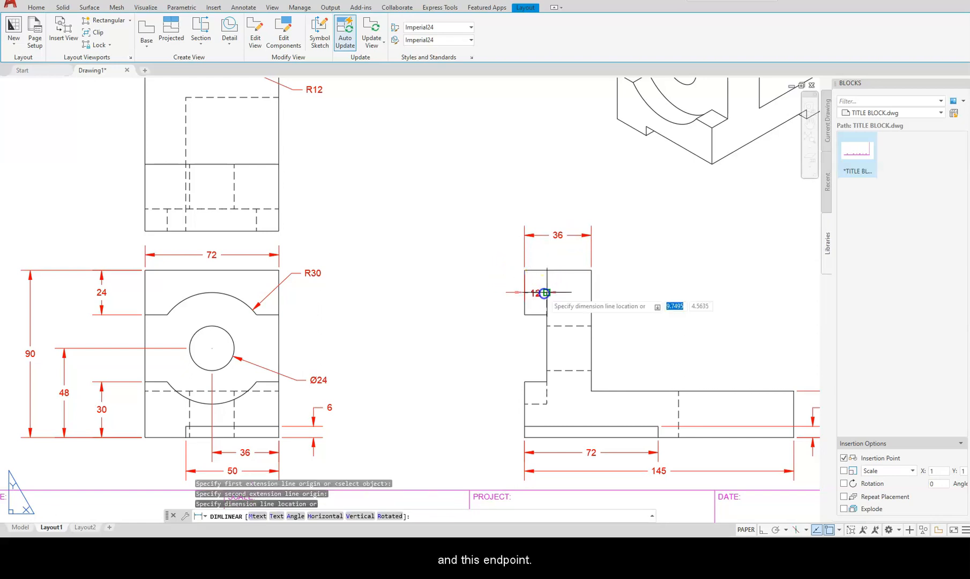
{"action": "left_click", "coordinate": [546, 251]}
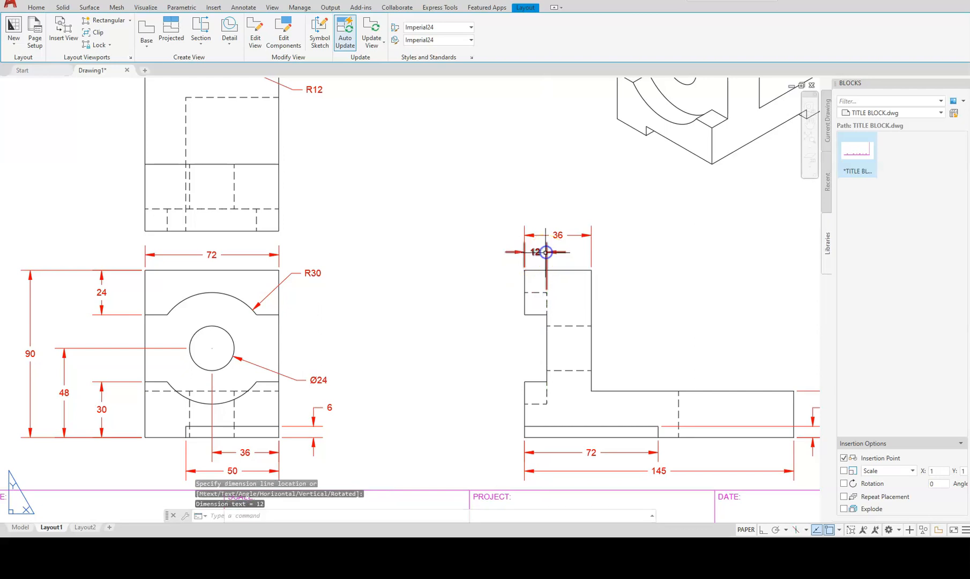
Set the CENTERLAYER setting so center marks go on the center layer.
{"action": "scroll", "coordinate": [226, 160], "scroll_direction": "down", "scroll_amount": 2}
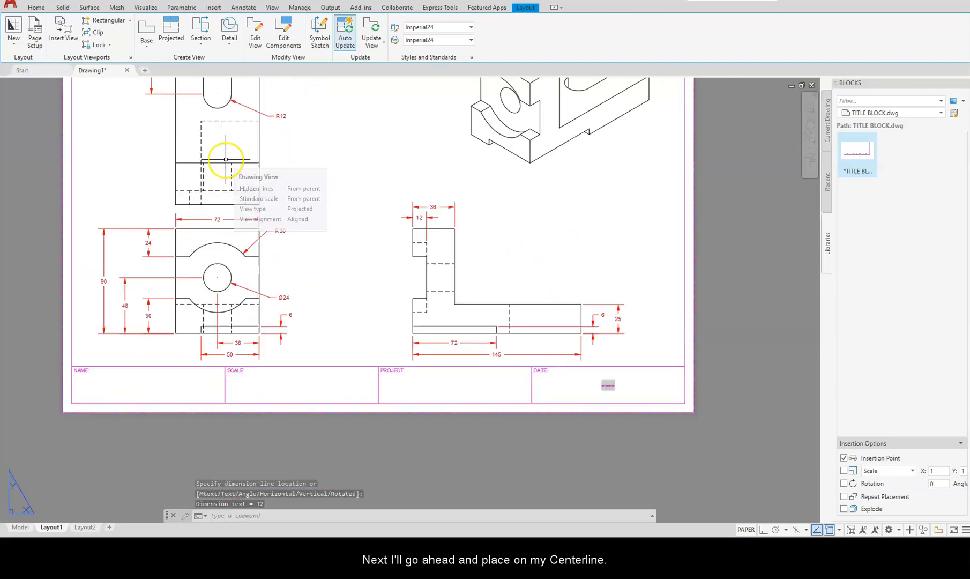
{"action": "middle_click_drag", "start_coordinate": [226, 157], "coordinate": [404, 294]}
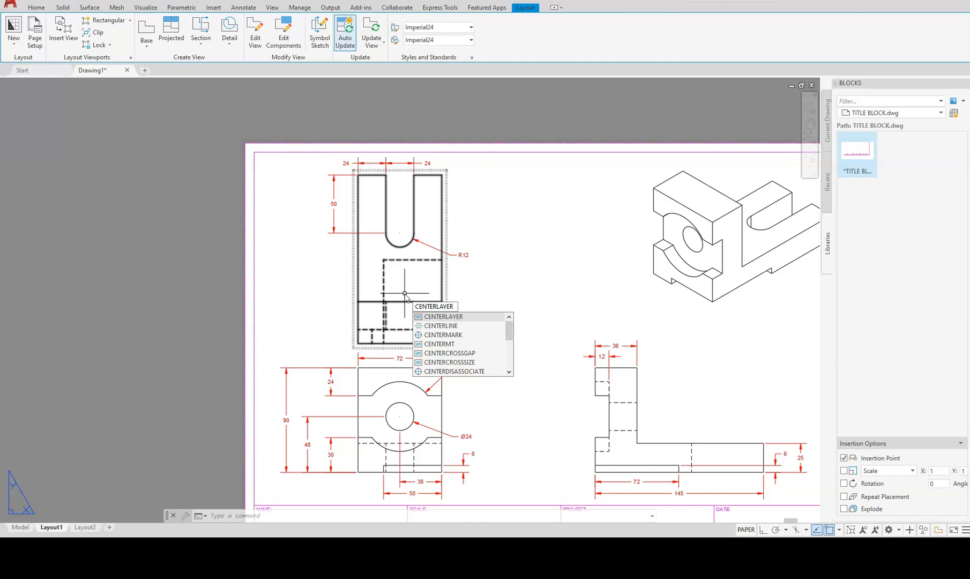
{"action": "key", "text": "Return"}
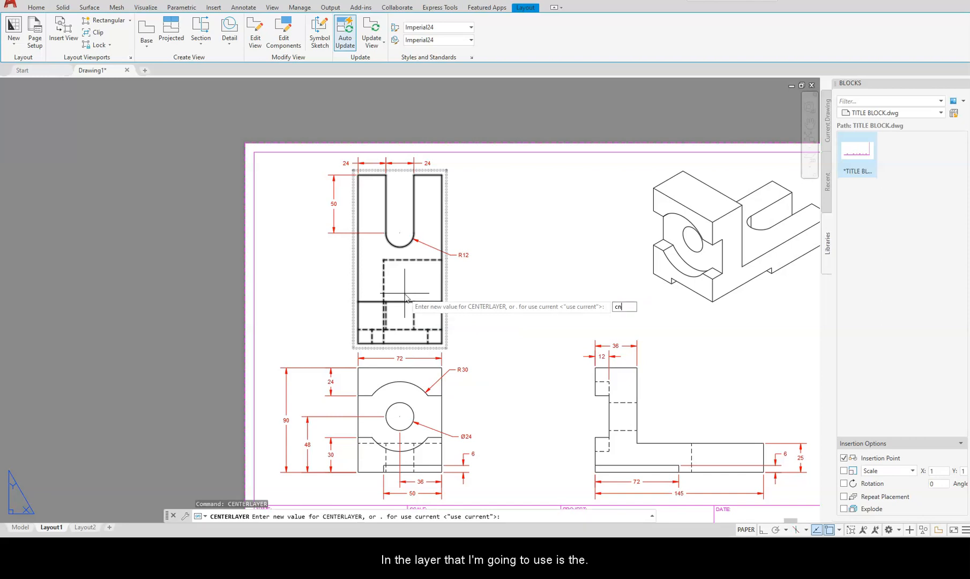
{"action": "type", "text": "cn"}
{"action": "key", "text": "BackSpace"}
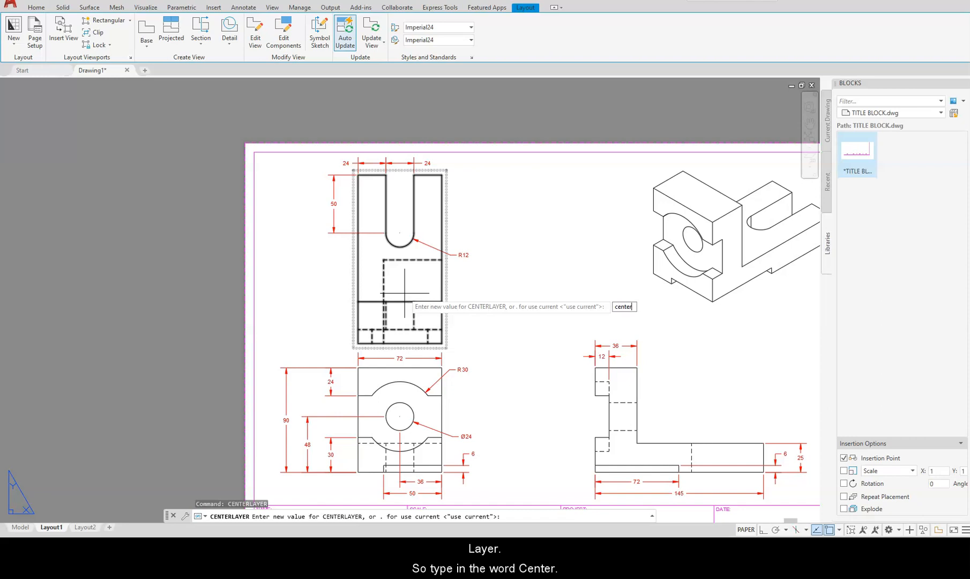
{"action": "key", "text": "Return"}
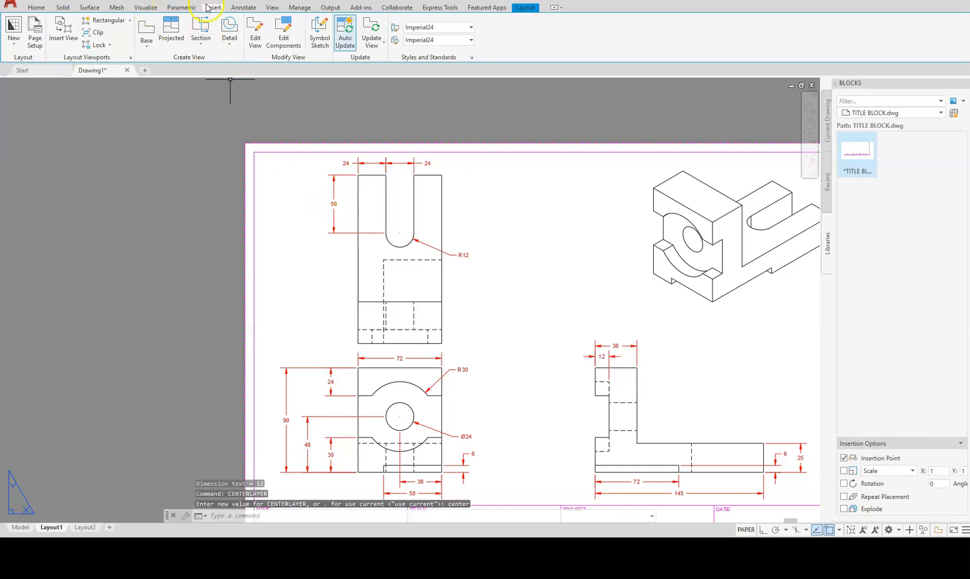
Add center marks to the R12 slot arc and the R30 arc.
{"action": "left_click", "coordinate": [248, 8]}
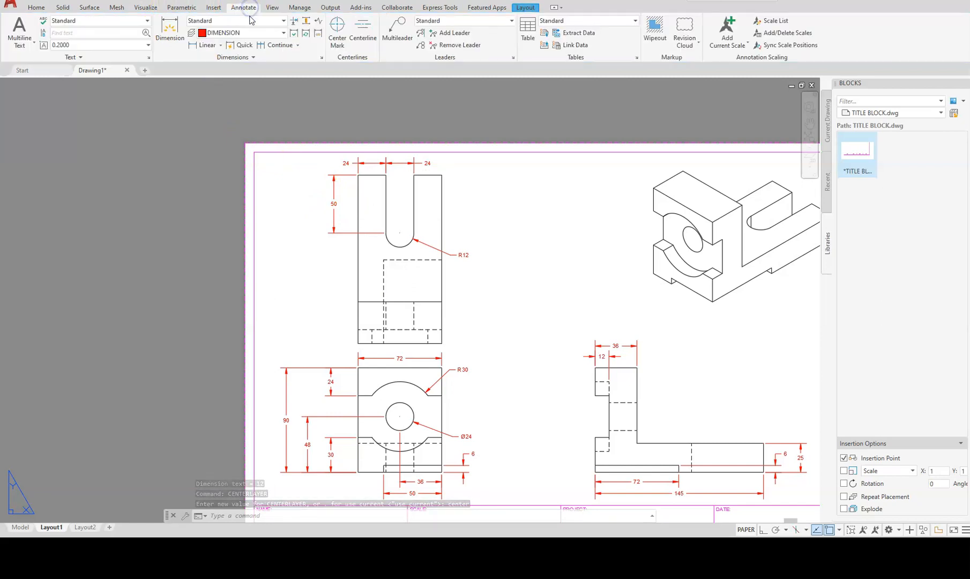
{"action": "left_click", "coordinate": [337, 27]}
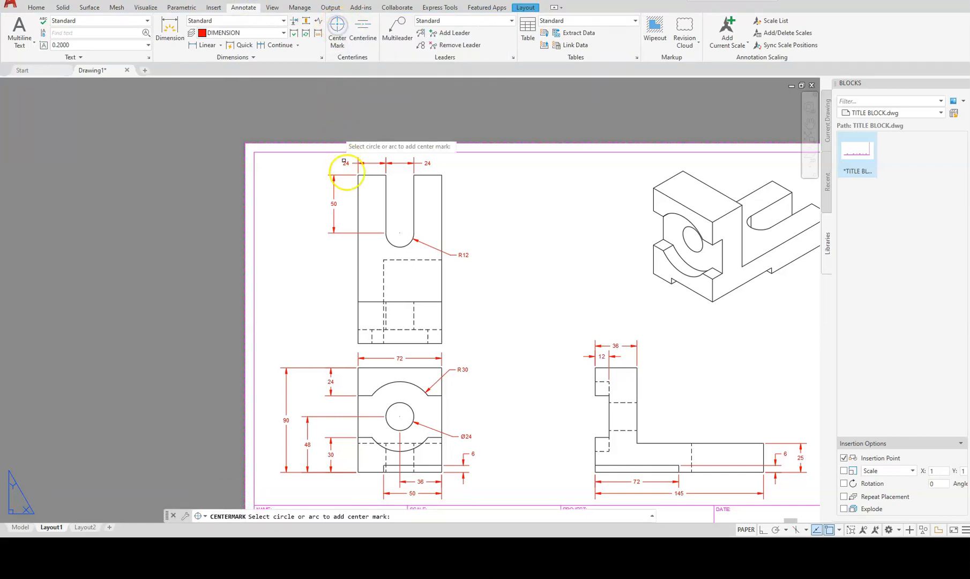
{"action": "left_click", "coordinate": [393, 242]}
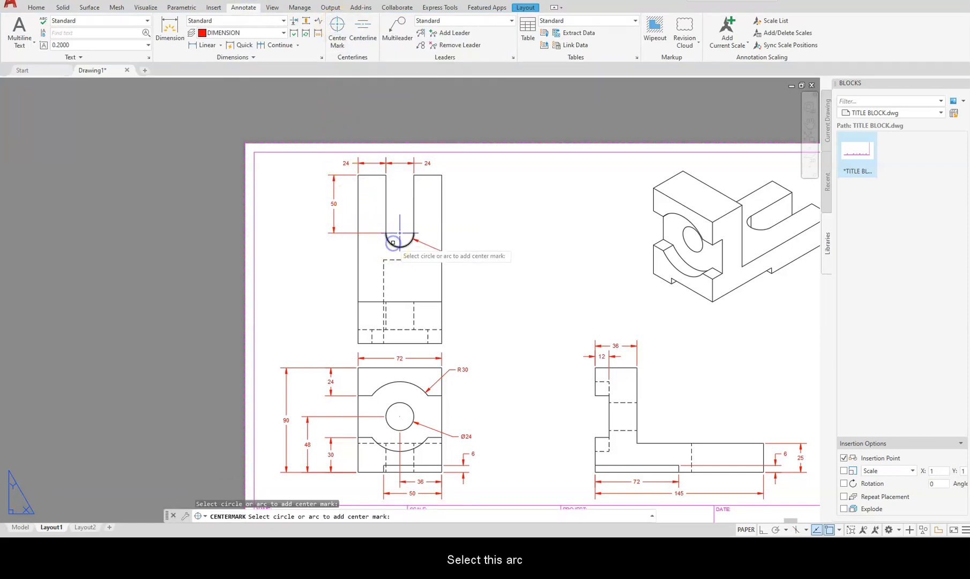
{"action": "left_click", "coordinate": [413, 383]}
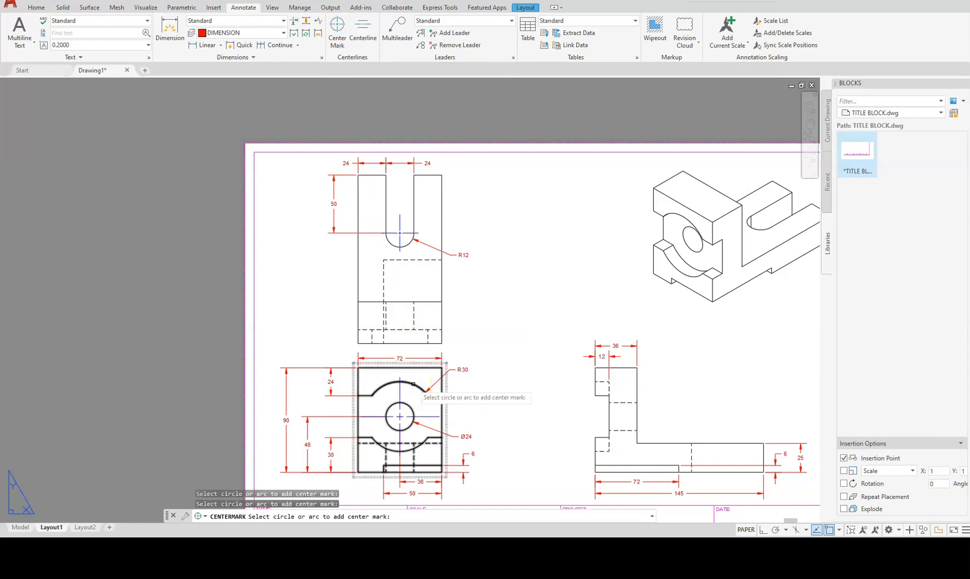
{"action": "scroll", "coordinate": [517, 415], "scroll_direction": "down", "scroll_amount": 2}
{"action": "middle_click_drag", "start_coordinate": [519, 403], "coordinate": [452, 367]}
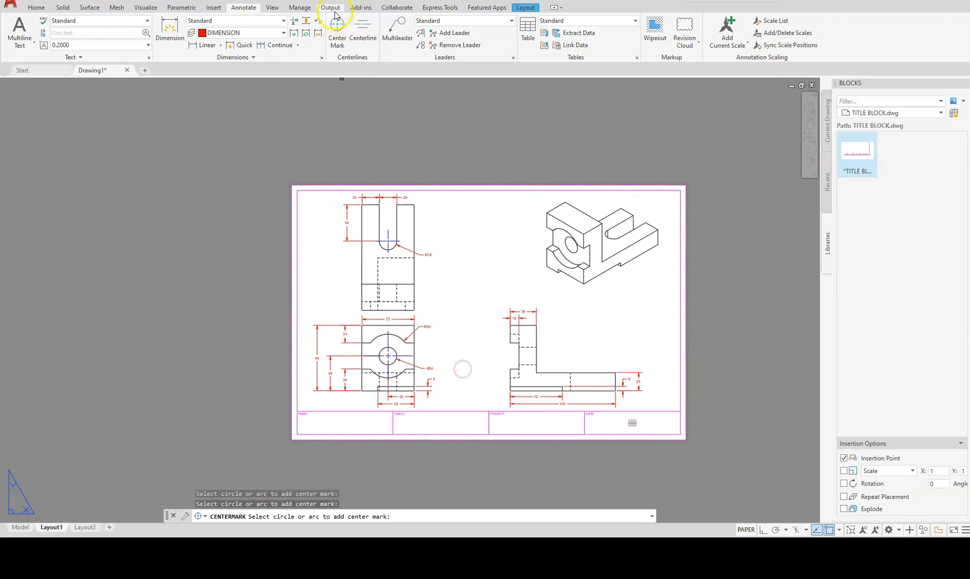
Create a centerline between the left and right hidden lines.
{"action": "left_click", "coordinate": [359, 26]}
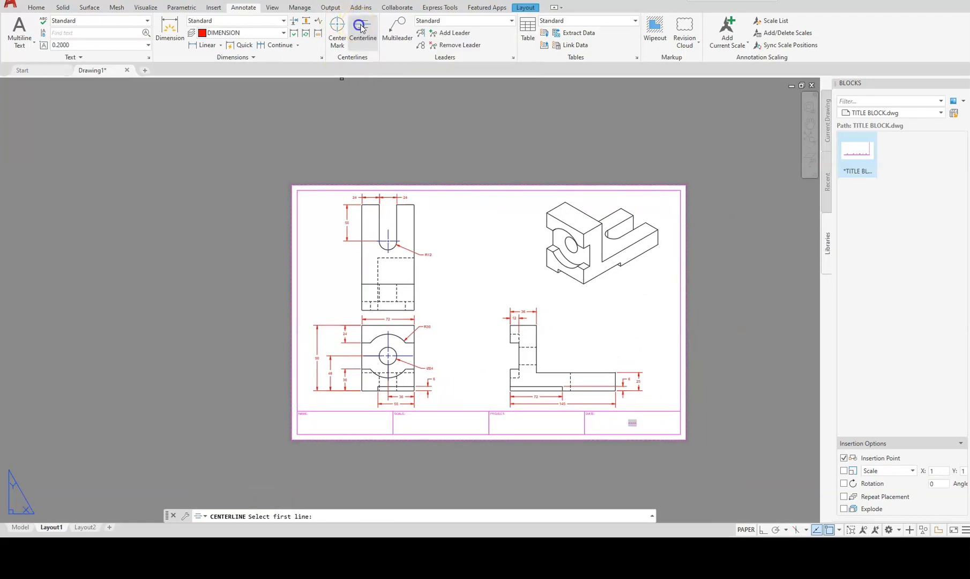
{"action": "scroll", "coordinate": [373, 306], "scroll_direction": "up", "scroll_amount": 6}
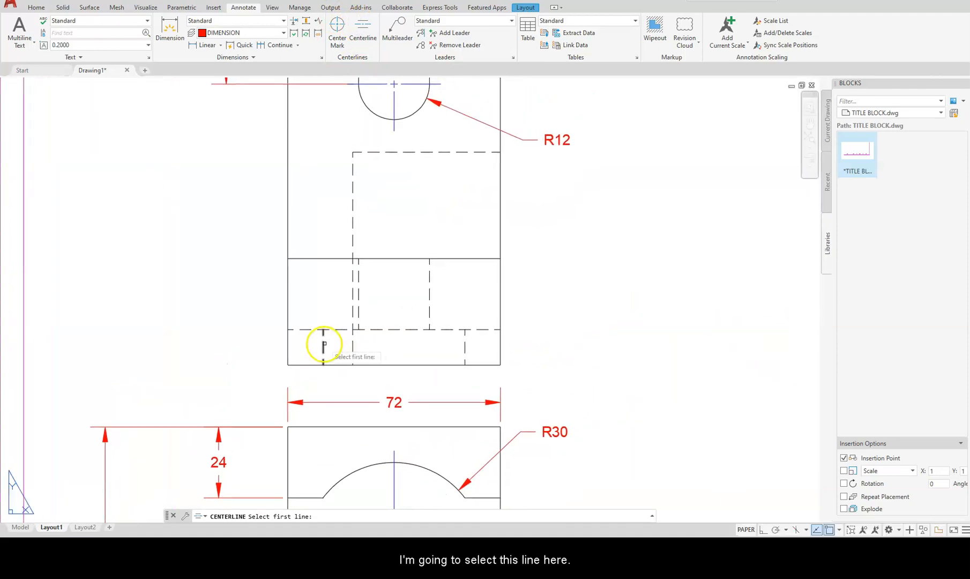
{"action": "left_click", "coordinate": [323, 345]}
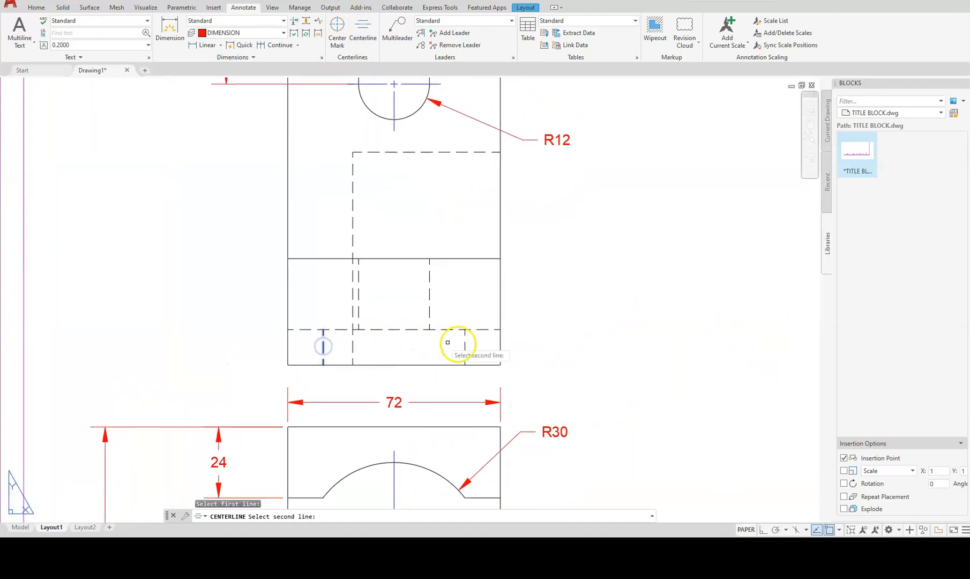
{"action": "left_click", "coordinate": [464, 347]}
Add a centerline between the side view's lower and upper dashed hole lines.
{"action": "middle_click_drag", "start_coordinate": [412, 415], "coordinate": [168, 56]}
{"action": "middle_click_drag", "start_coordinate": [556, 295], "coordinate": [364, 427]}
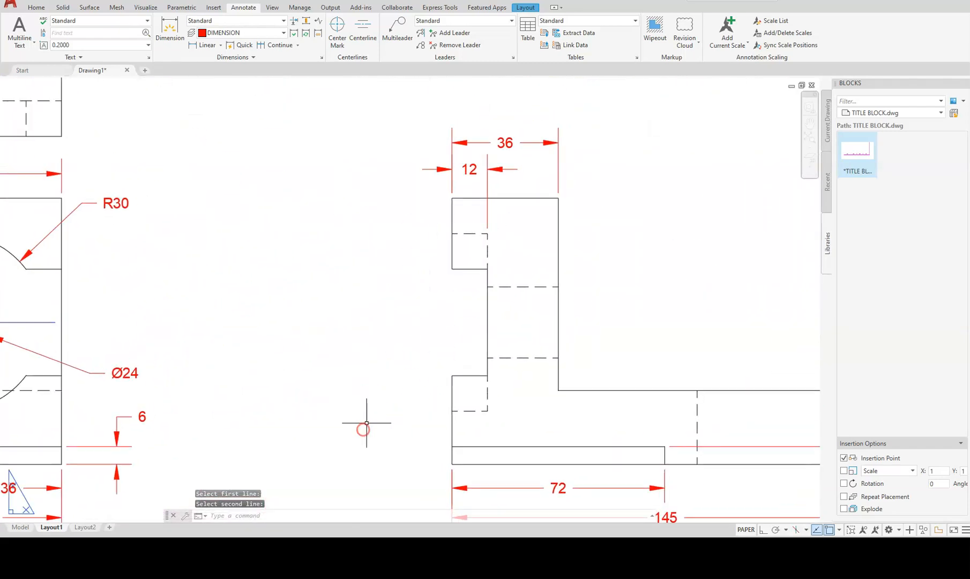
{"action": "key", "text": "Return"}
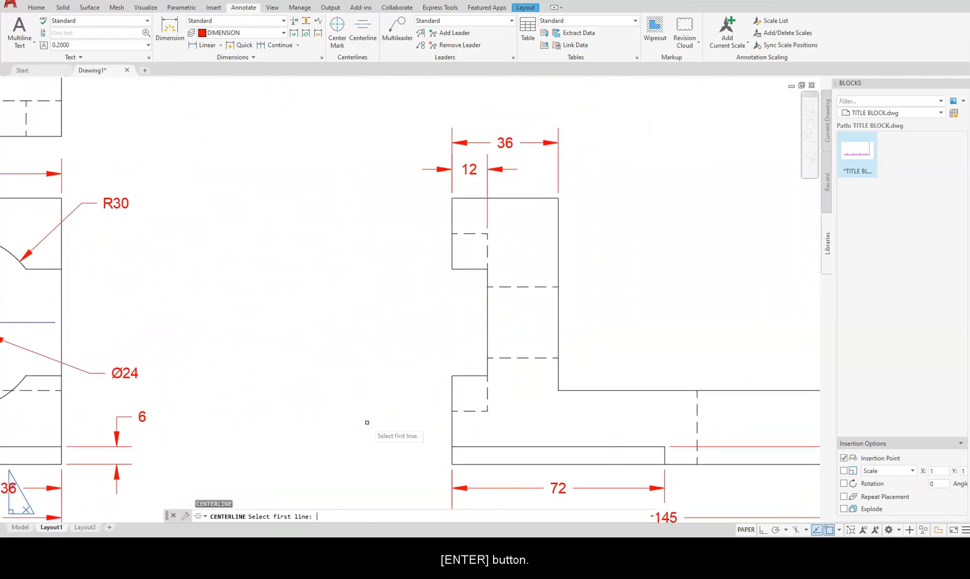
{"action": "left_click", "coordinate": [504, 357]}
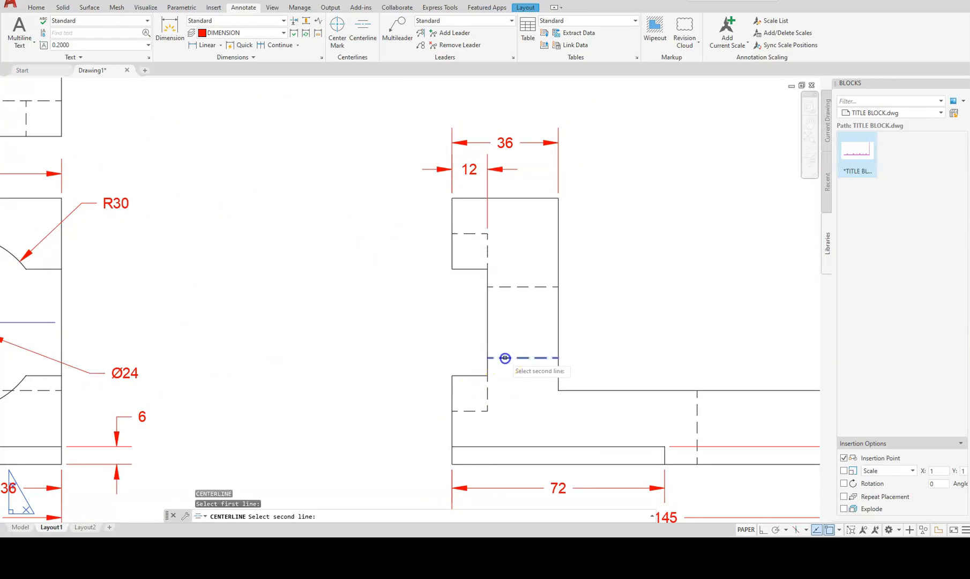
{"action": "left_click", "coordinate": [520, 287]}
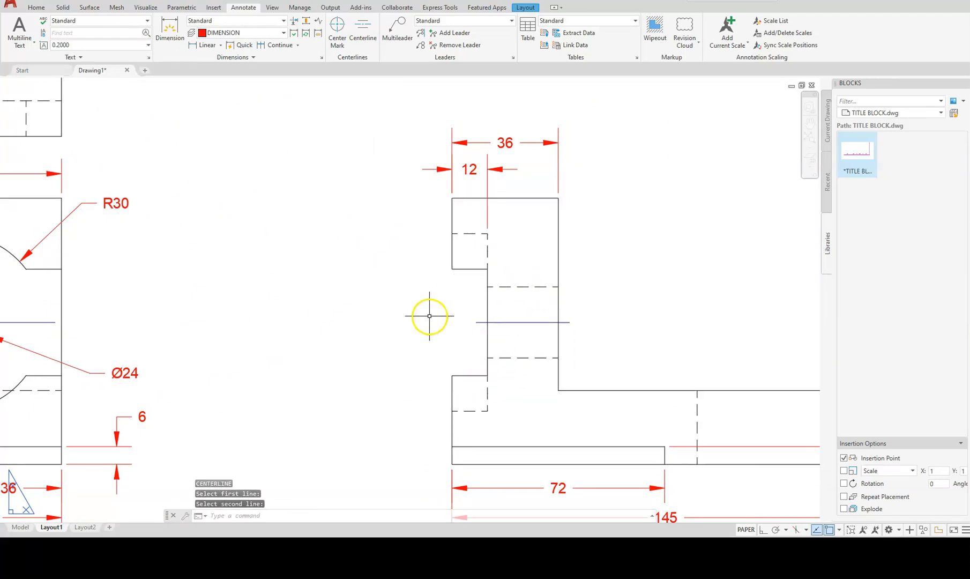
{"action": "scroll", "coordinate": [430, 317], "scroll_direction": "down", "scroll_amount": 2}
{"action": "scroll", "coordinate": [429, 317], "scroll_direction": "down", "scroll_amount": 2}
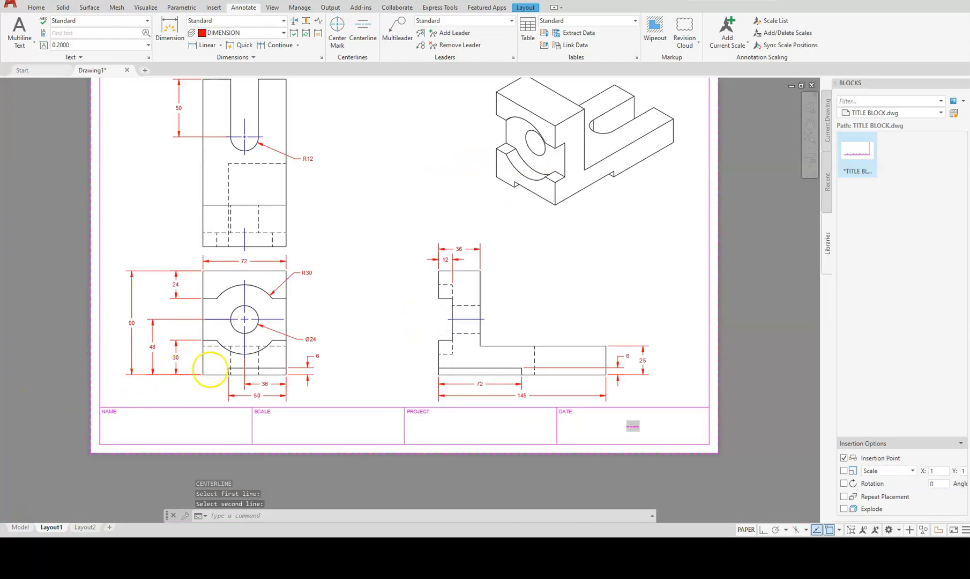
{"action": "scroll", "coordinate": [209, 368], "scroll_direction": "up", "scroll_amount": 3}
{"action": "scroll", "coordinate": [205, 355], "scroll_direction": "down", "scroll_amount": 6}
{"action": "middle_click_drag", "start_coordinate": [188, 272], "coordinate": [219, 340]}
{"action": "scroll", "coordinate": [247, 335], "scroll_direction": "up", "scroll_amount": 4}
{"action": "key", "text": "Escape"}
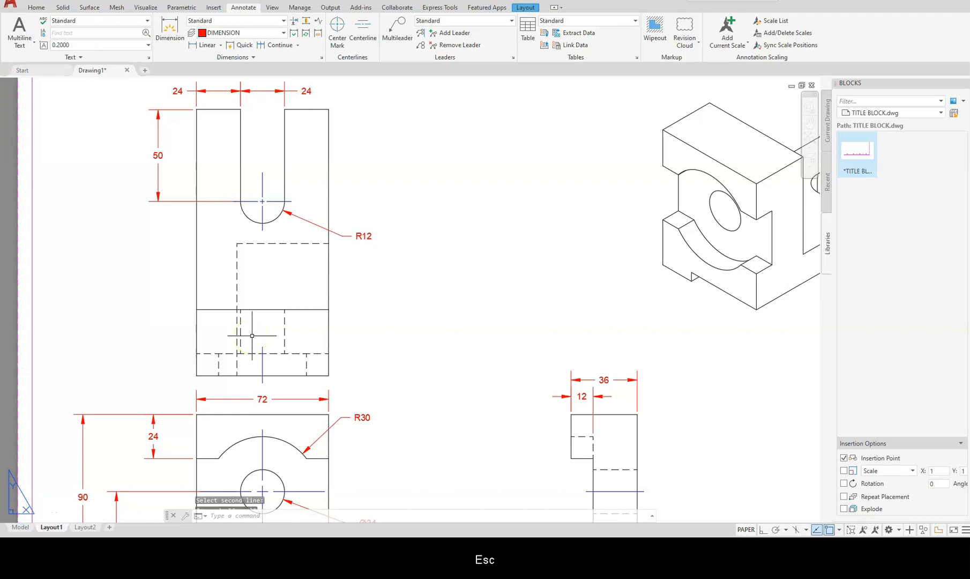
{"action": "scroll", "coordinate": [254, 344], "scroll_direction": "up", "scroll_amount": 4}
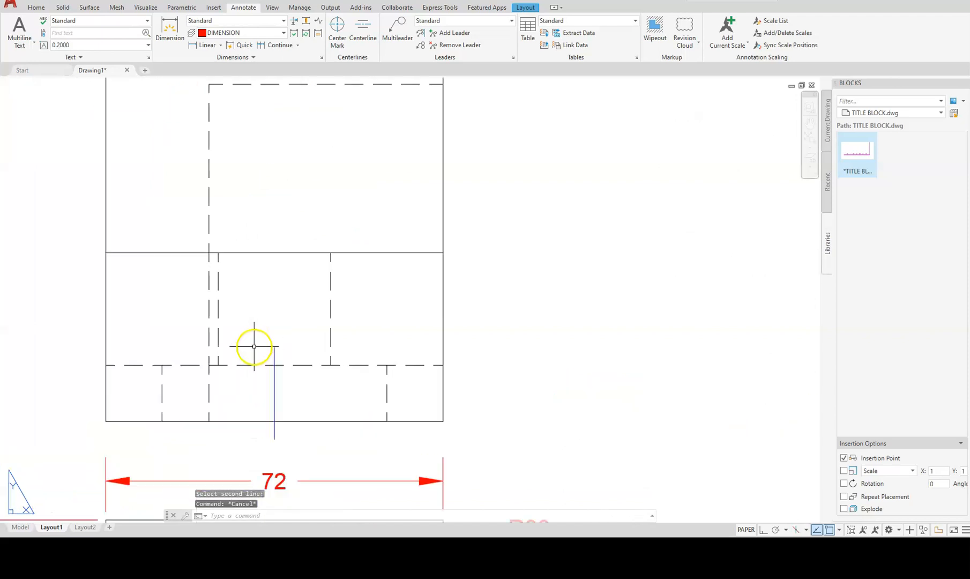
Extend the top view's vertical centerline up to the edge midpoint.
{"action": "left_click", "coordinate": [275, 394]}
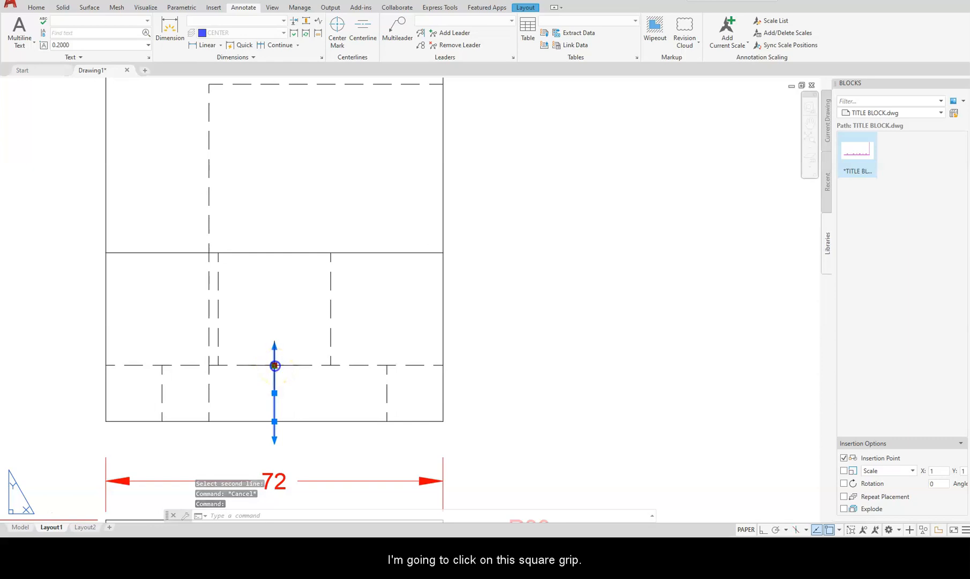
{"action": "left_click", "coordinate": [275, 365]}
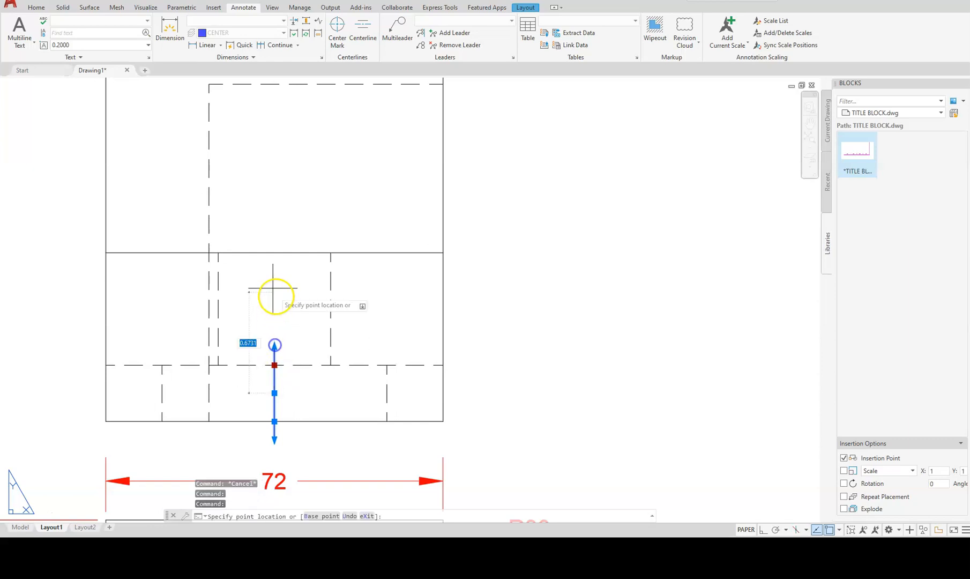
{"action": "left_click", "coordinate": [274, 252]}
{"action": "key", "text": "Escape"}
{"action": "key", "text": "Escape"}
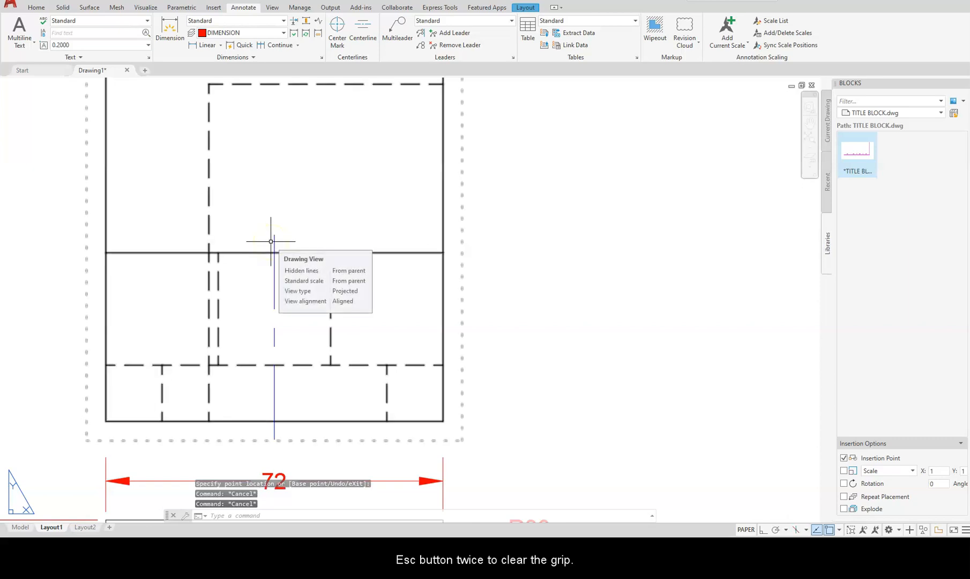
{"action": "scroll", "coordinate": [270, 241], "scroll_direction": "down", "scroll_amount": 8}
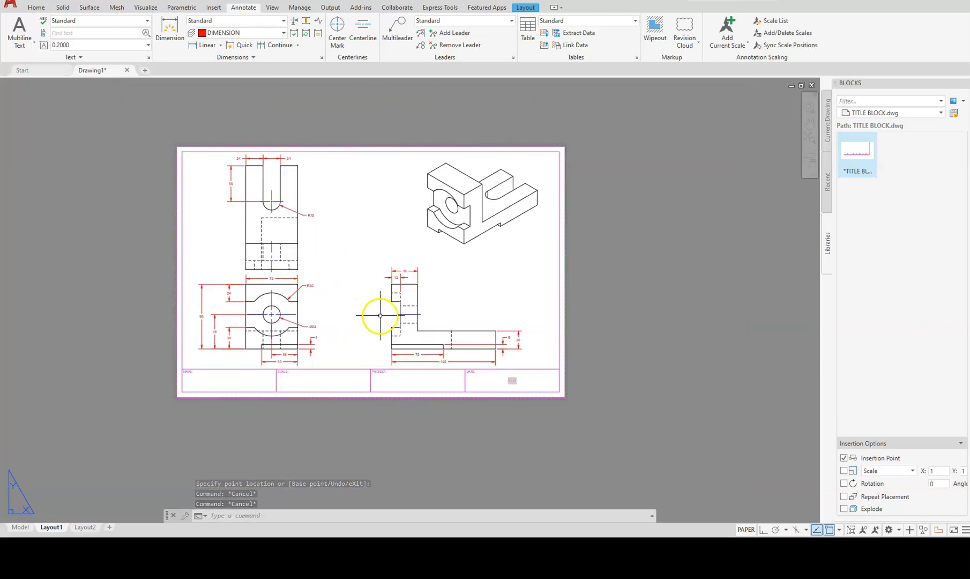
{"action": "scroll", "coordinate": [380, 315], "scroll_direction": "up", "scroll_amount": 6}
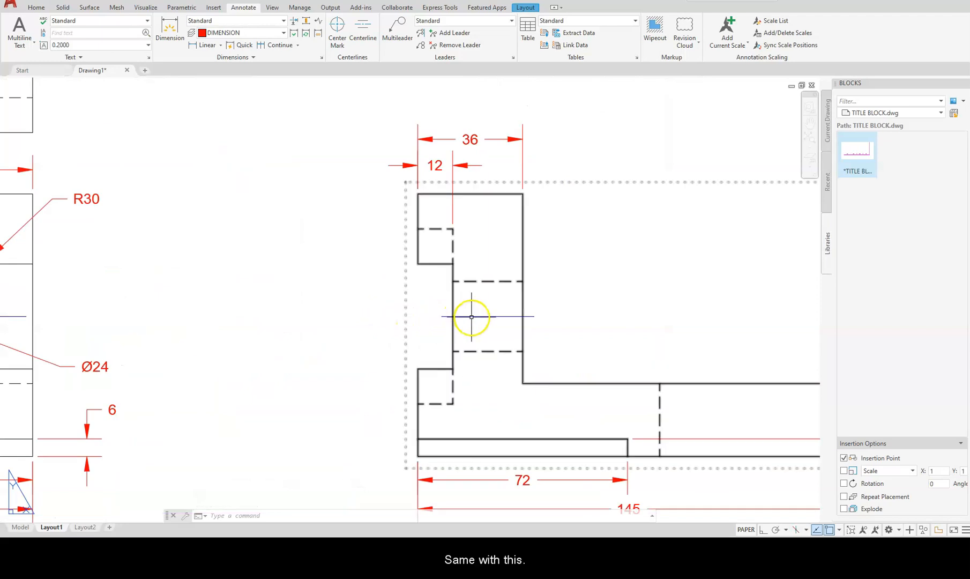
Stretch the side view's horizontal centerline left end to the part's edge.
{"action": "left_click", "coordinate": [472, 317]}
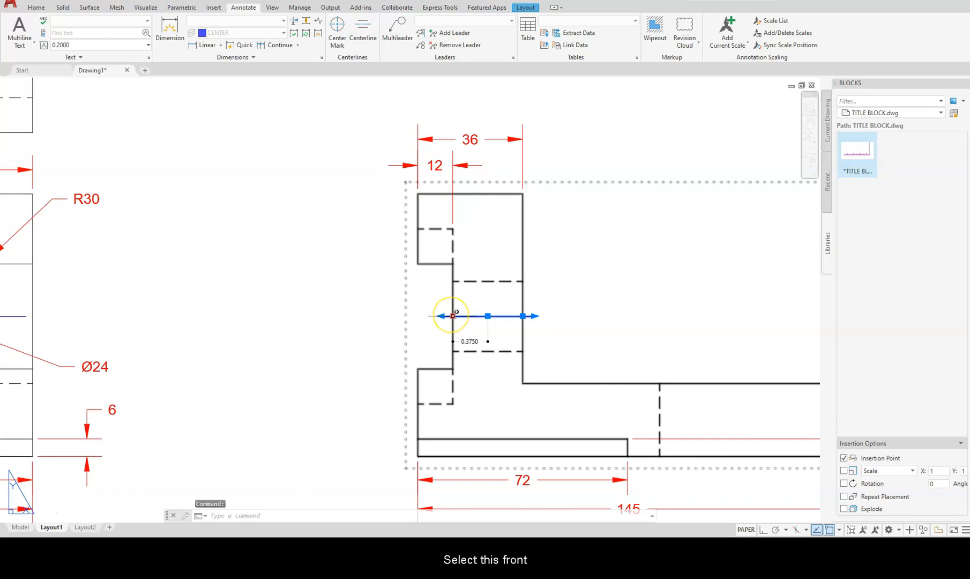
{"action": "left_click", "coordinate": [454, 315]}
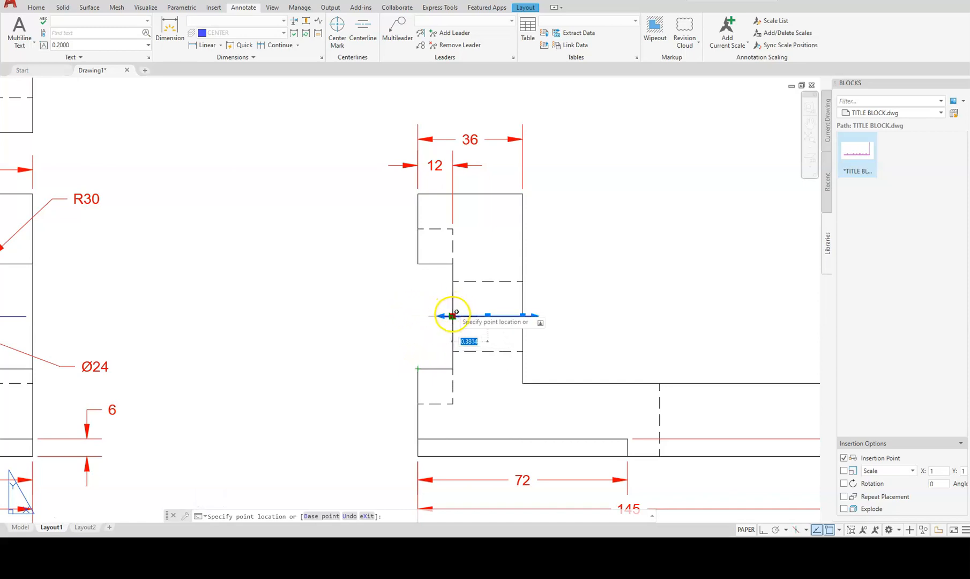
{"action": "left_click", "coordinate": [419, 315]}
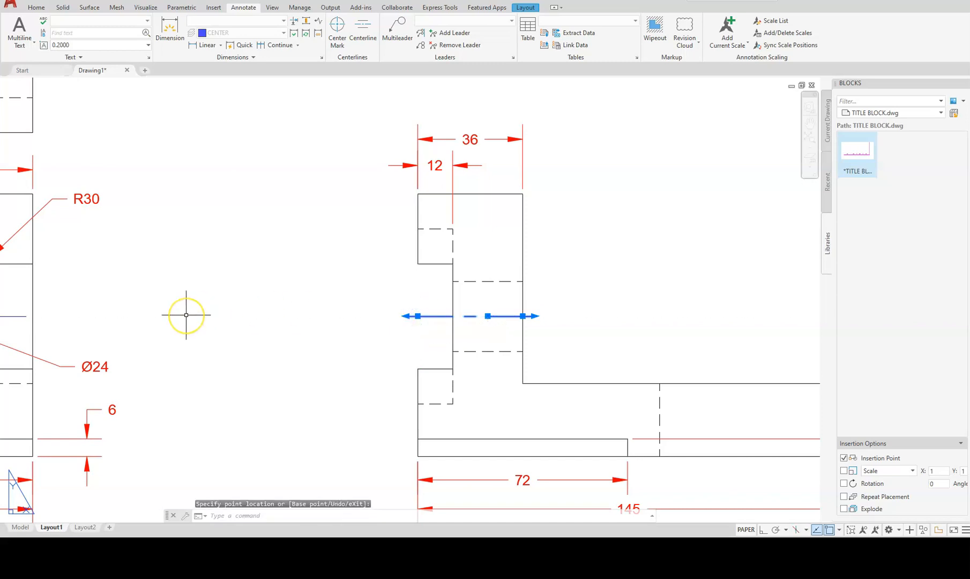
{"action": "key", "text": "Escape"}
{"action": "key", "text": "Escape"}
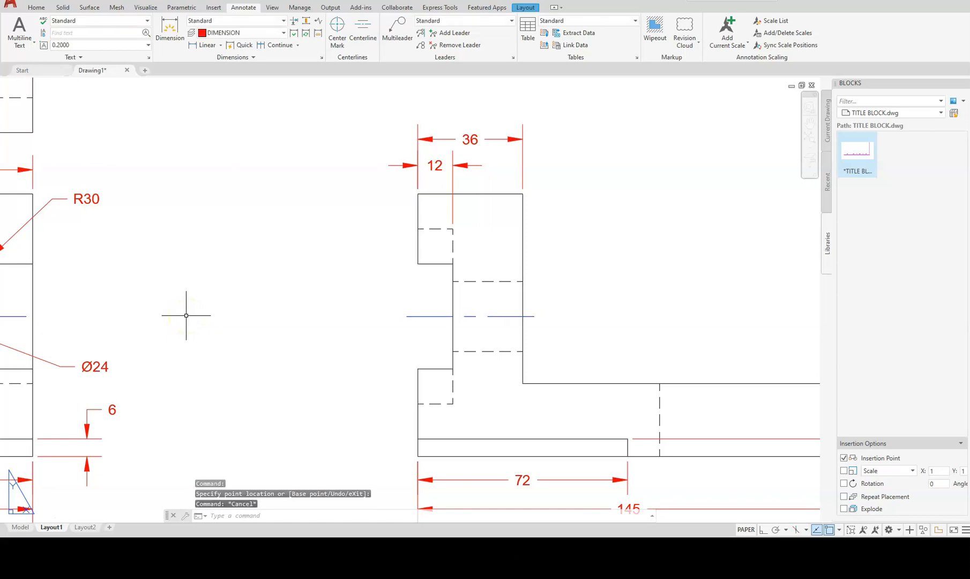
{"action": "scroll", "coordinate": [396, 338], "scroll_direction": "down", "scroll_amount": 6}
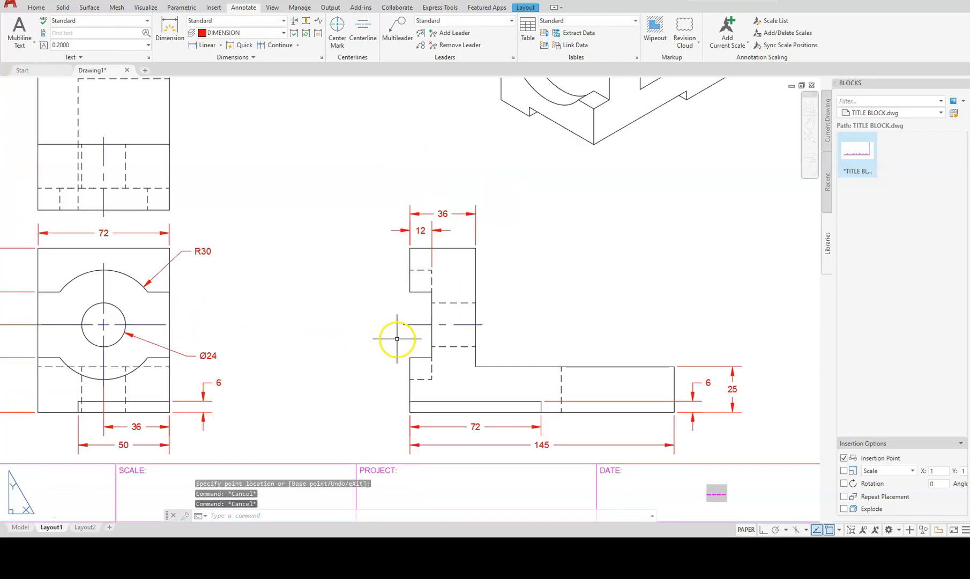
{"action": "middle_click_drag", "start_coordinate": [320, 354], "coordinate": [375, 336]}
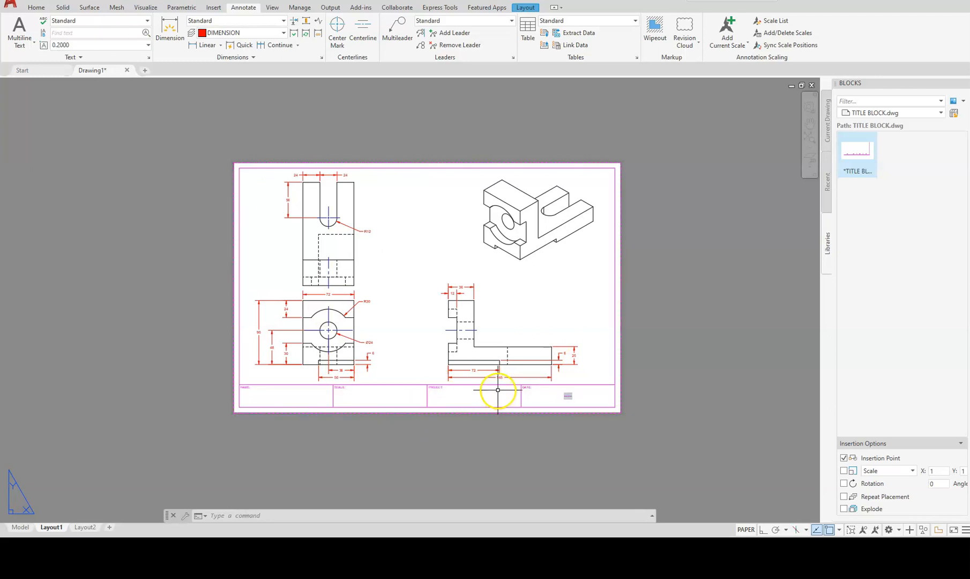
Use ATTEDIT to enter 'CLASS 1 ASSIGNMENT 1' in the title block's ENTER PROJECT field.
{"action": "type", "text": "ate"}
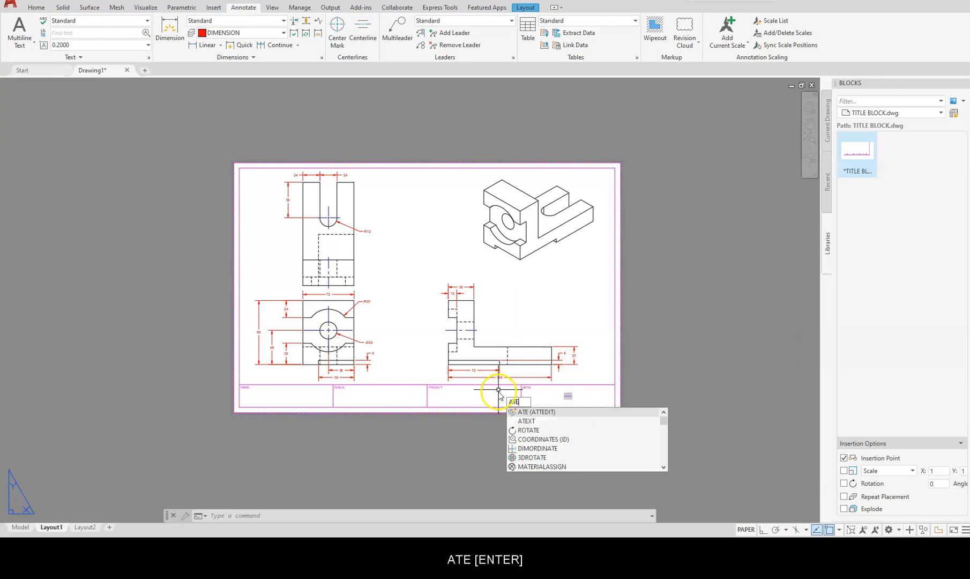
{"action": "key", "text": "Return"}
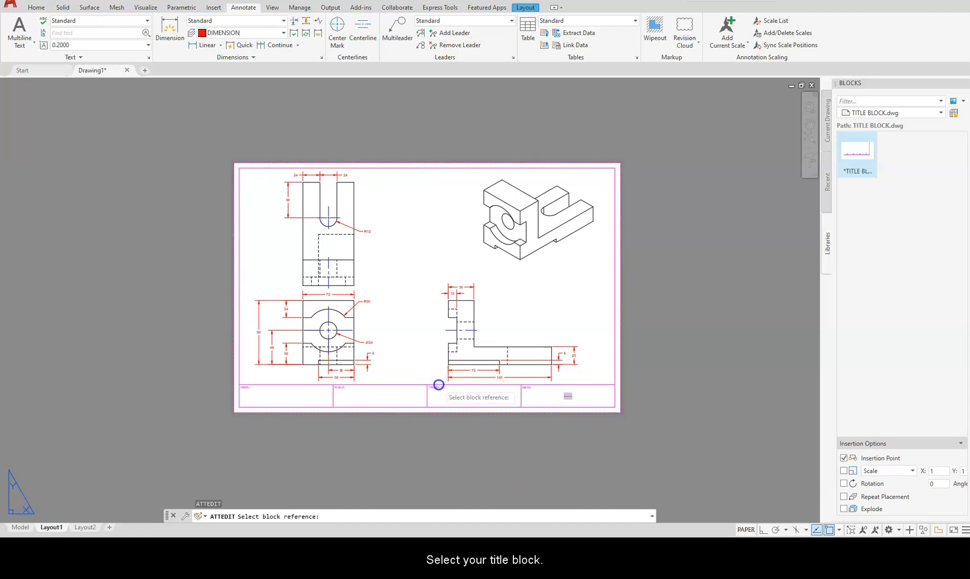
{"action": "left_click", "coordinate": [427, 383]}
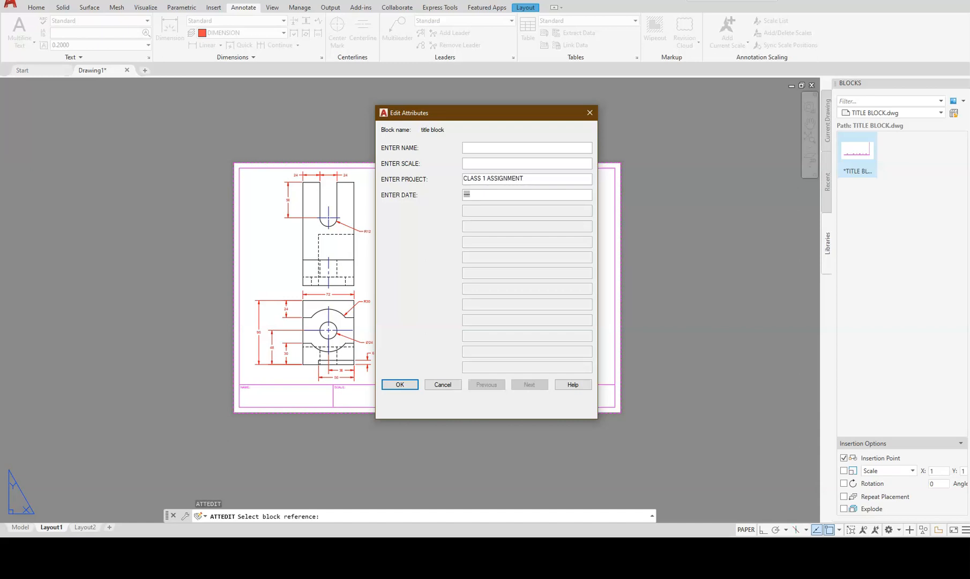
{"action": "left_click", "coordinate": [400, 384]}
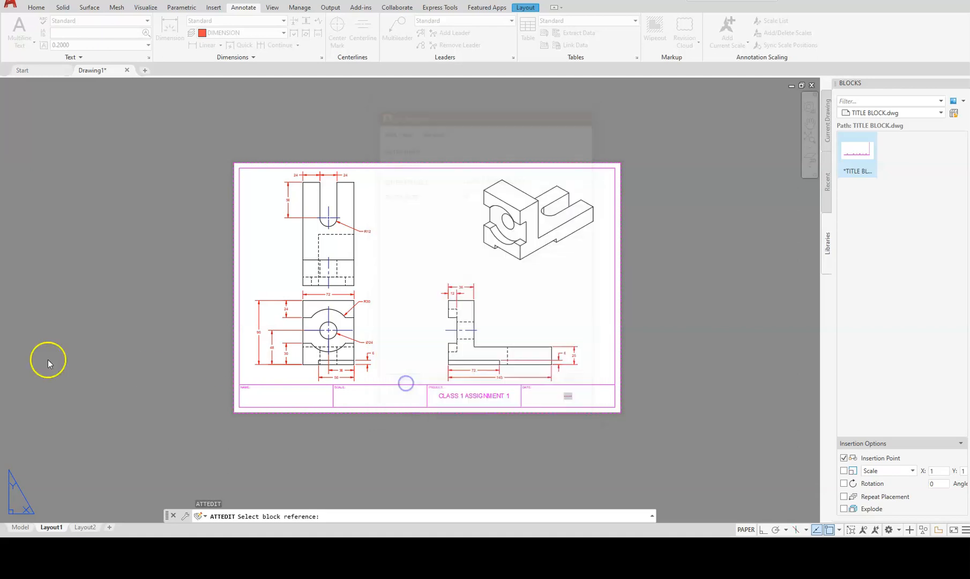
{"action": "left_click", "coordinate": [339, 394]}
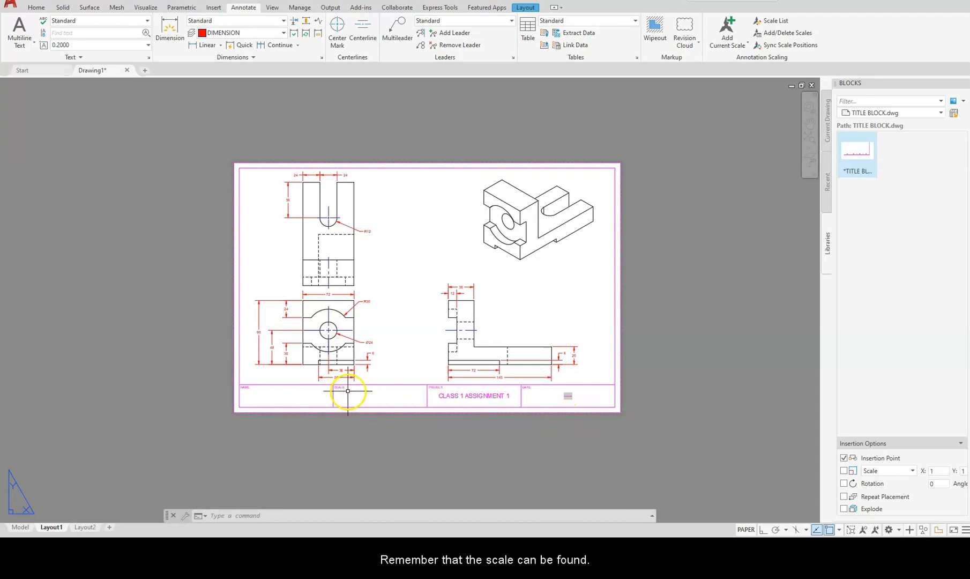
{"action": "double_click", "coordinate": [317, 338]}
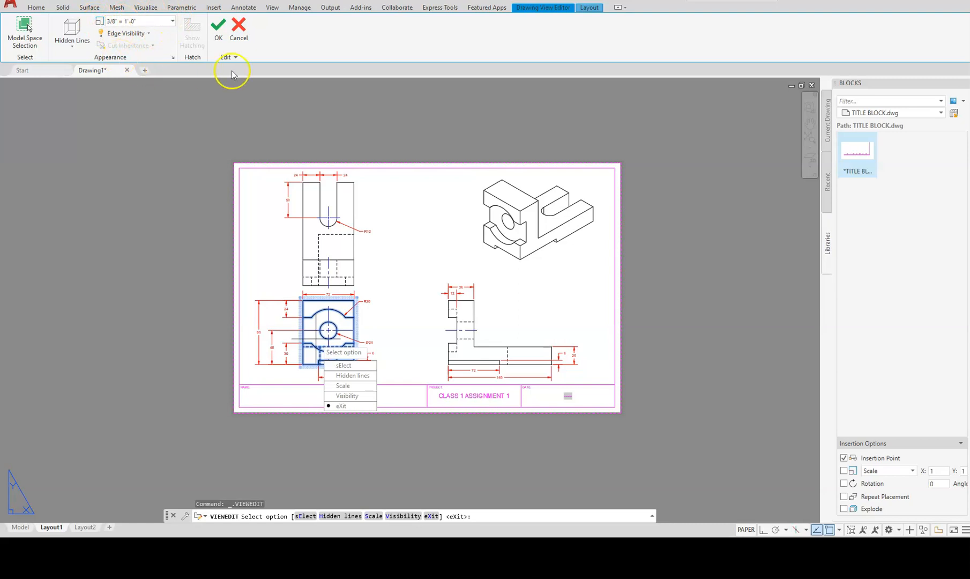
{"action": "left_click", "coordinate": [239, 25]}
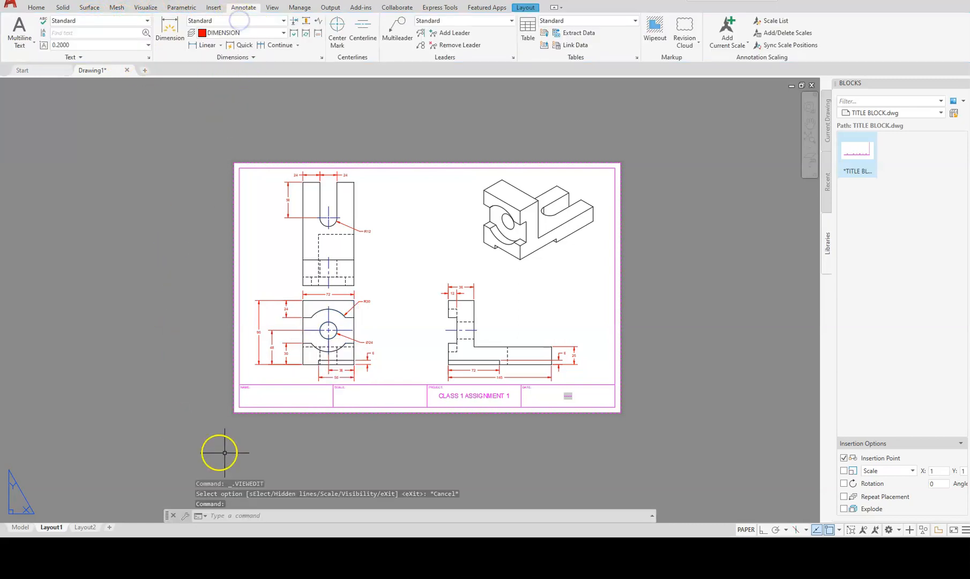
{"action": "middle_click", "coordinate": [283, 427]}
{"action": "middle_click", "coordinate": [282, 427]}
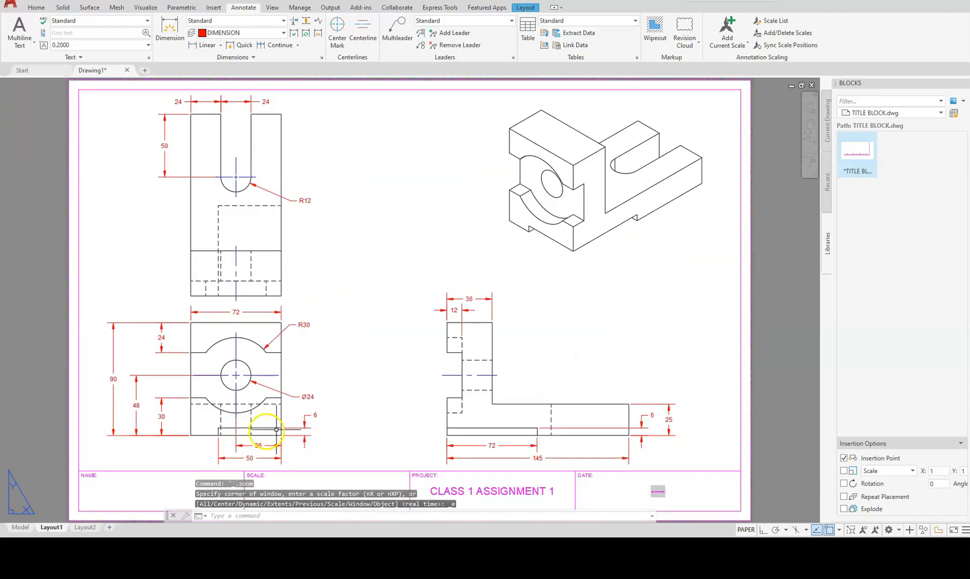